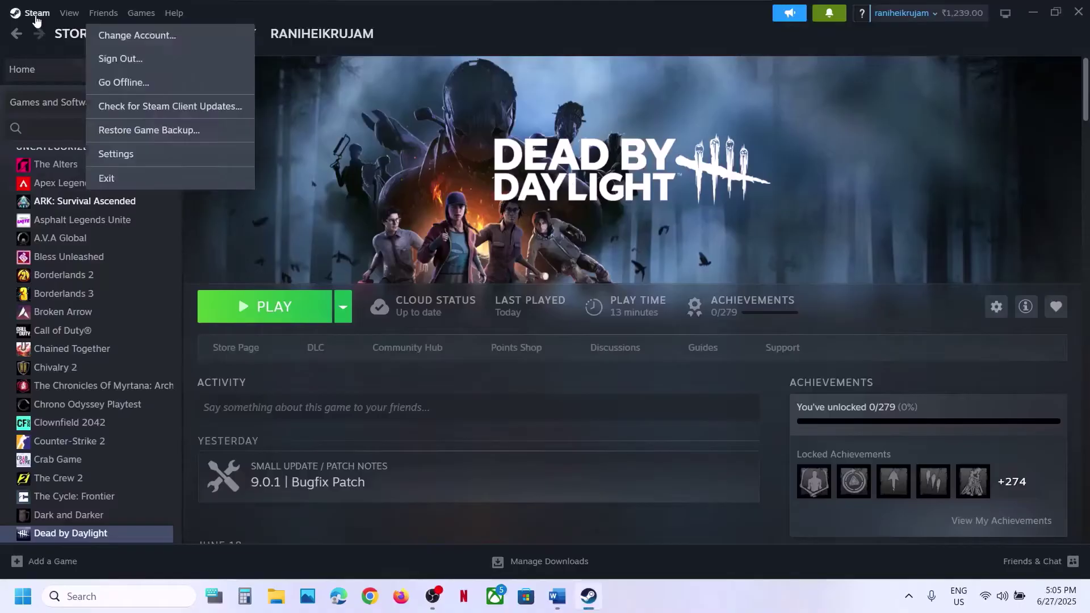
- View the Windows power options for restarting the PC, and dismiss them without choosing one
{"action": "left_click", "coordinate": [367, 215]}
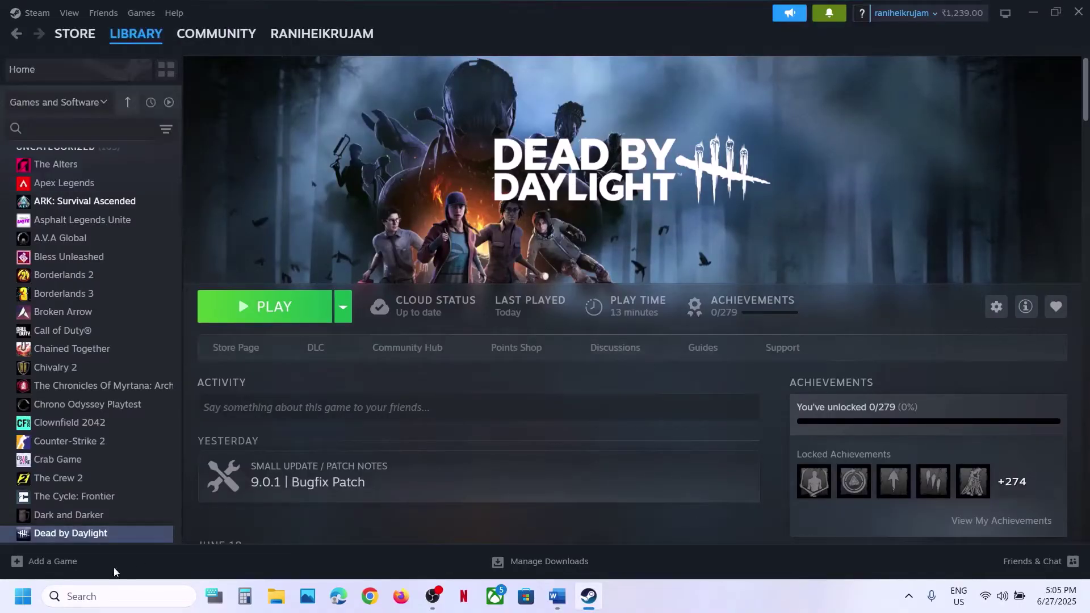
{"action": "left_click", "coordinate": [33, 599]}
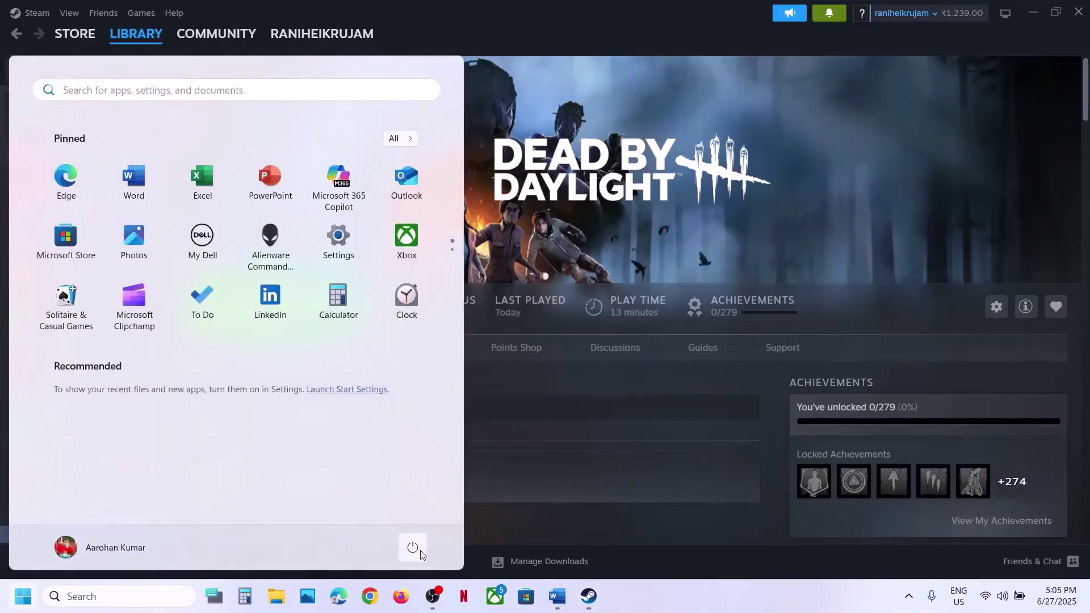
{"action": "left_click", "coordinate": [419, 552]}
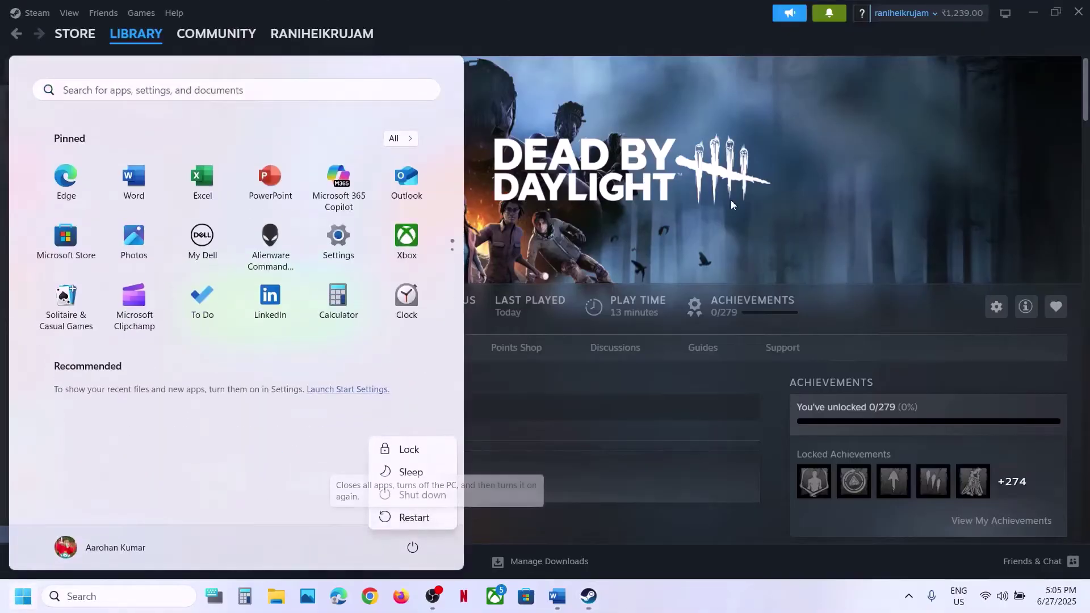
{"action": "key", "text": "Escape"}
{"action": "left_click", "coordinate": [636, 231]}
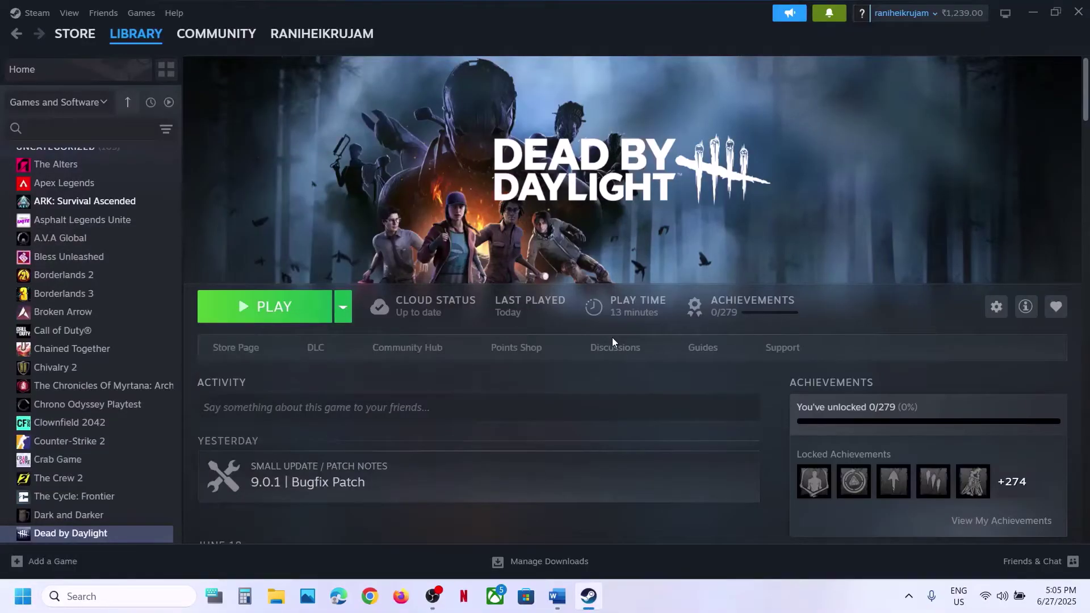
- Switch to the Word document, read the launch option commands listed under Step 2, and minimize it
{"action": "left_click", "coordinate": [551, 599]}
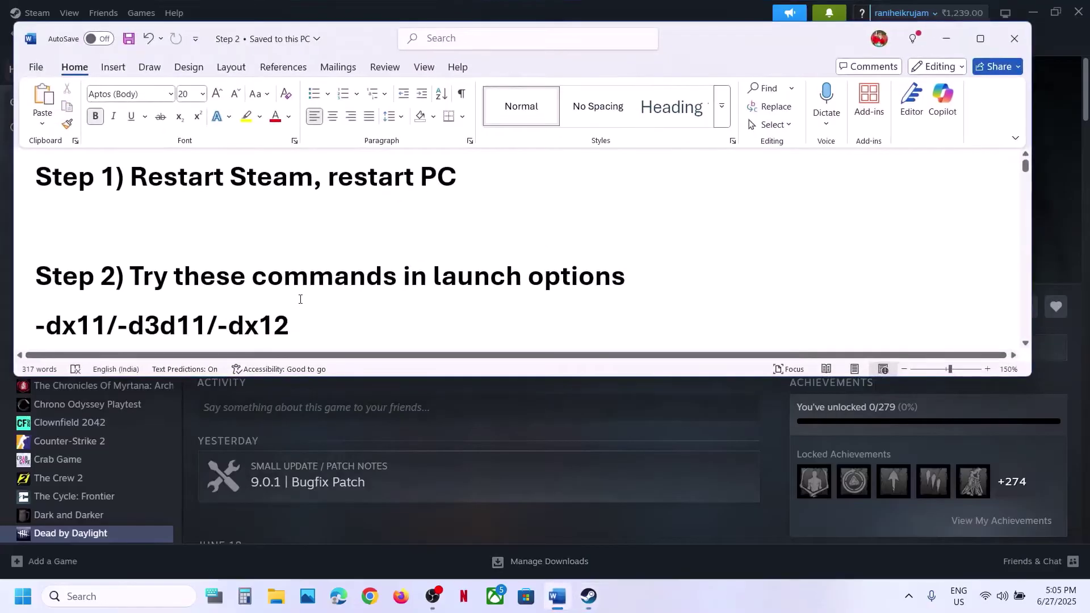
{"action": "scroll", "coordinate": [300, 299], "scroll_direction": "down", "scroll_amount": 1}
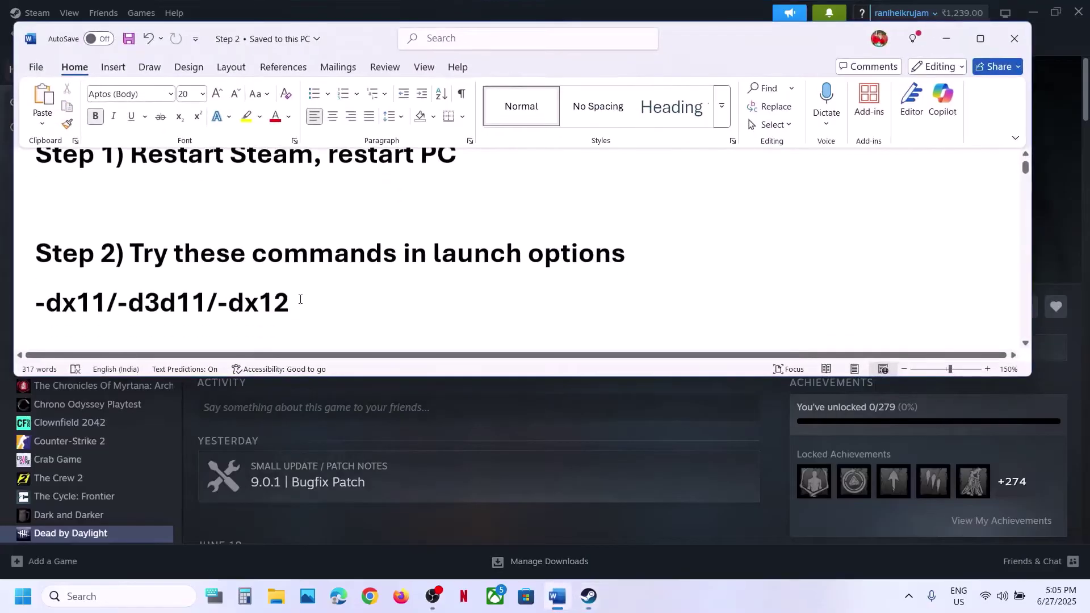
{"action": "left_click", "coordinate": [952, 45]}
- Set the launch options of Dead by Daylight to -dx11 in its Steam properties and close them
{"action": "scroll", "coordinate": [129, 465], "scroll_direction": "down", "scroll_amount": 2}
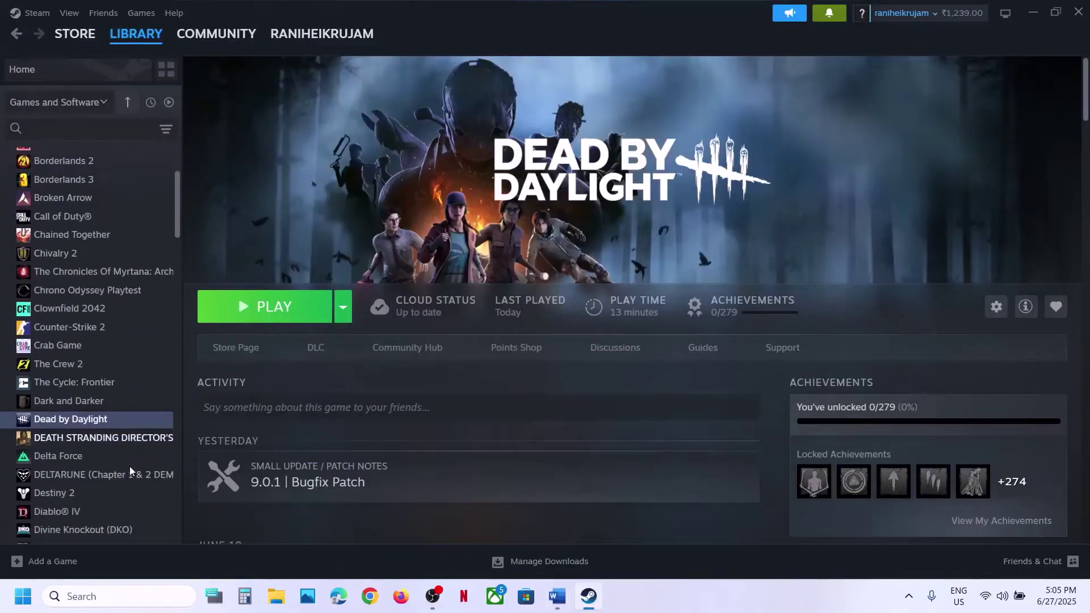
{"action": "right_click", "coordinate": [90, 420]}
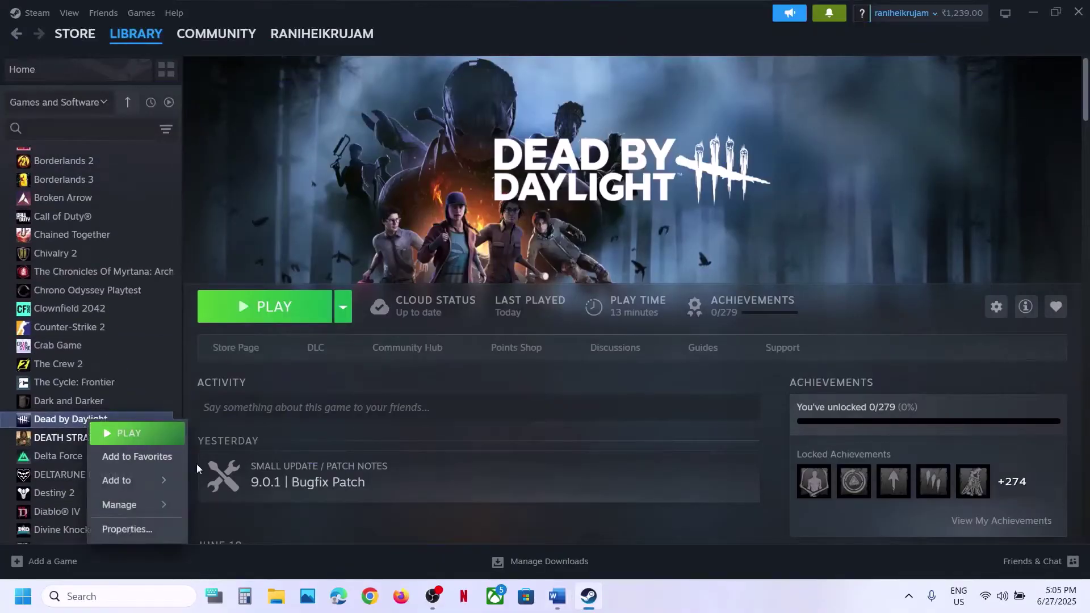
{"action": "left_click", "coordinate": [138, 532]}
{"action": "left_click", "coordinate": [459, 340]}
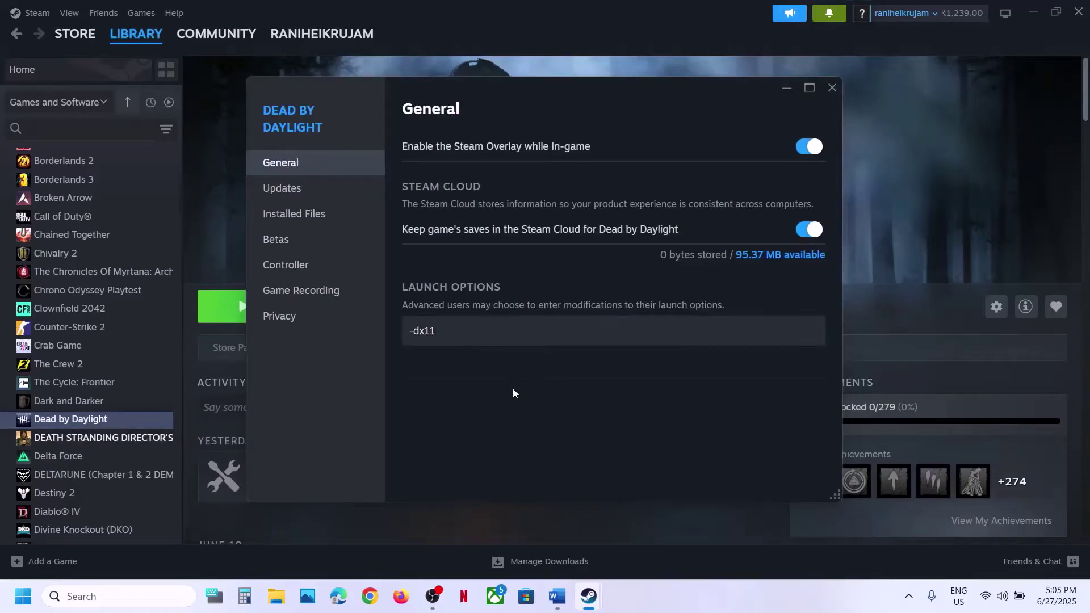
{"action": "left_click", "coordinate": [835, 86]}
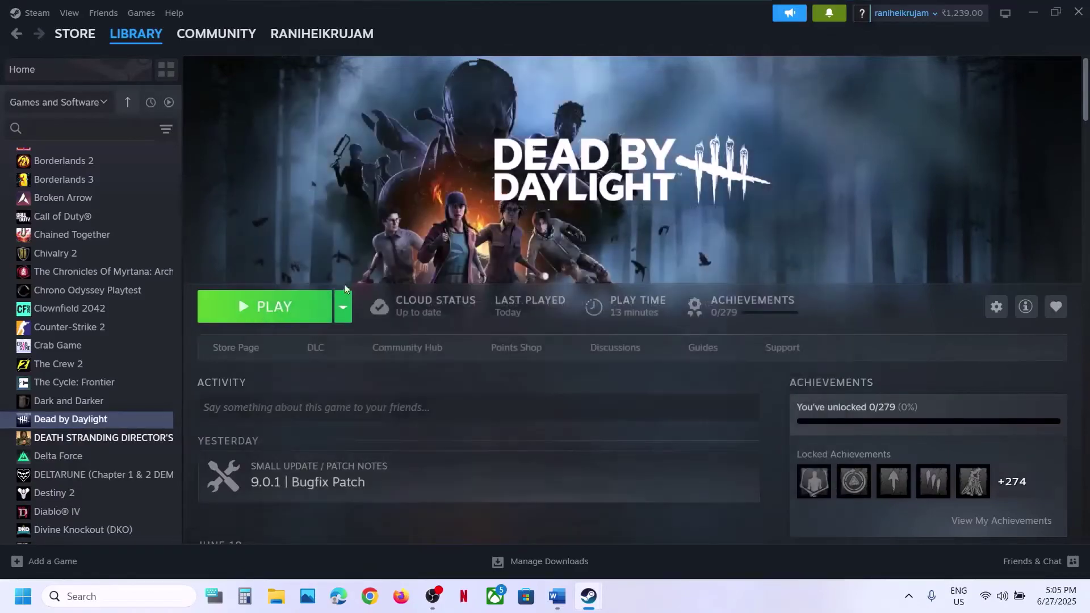
- Reopen the Dead by Daylight properties and replace the launch option with -d3d11
{"action": "right_click", "coordinate": [112, 423]}
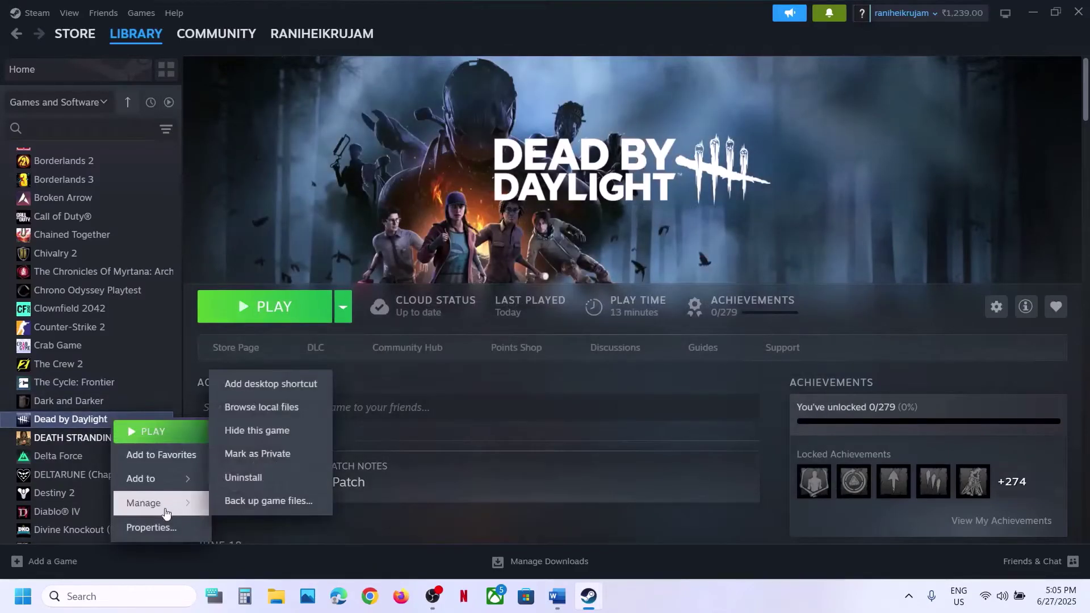
{"action": "left_click", "coordinate": [144, 526]}
{"action": "left_click_drag", "start_coordinate": [473, 332], "coordinate": [401, 335]}
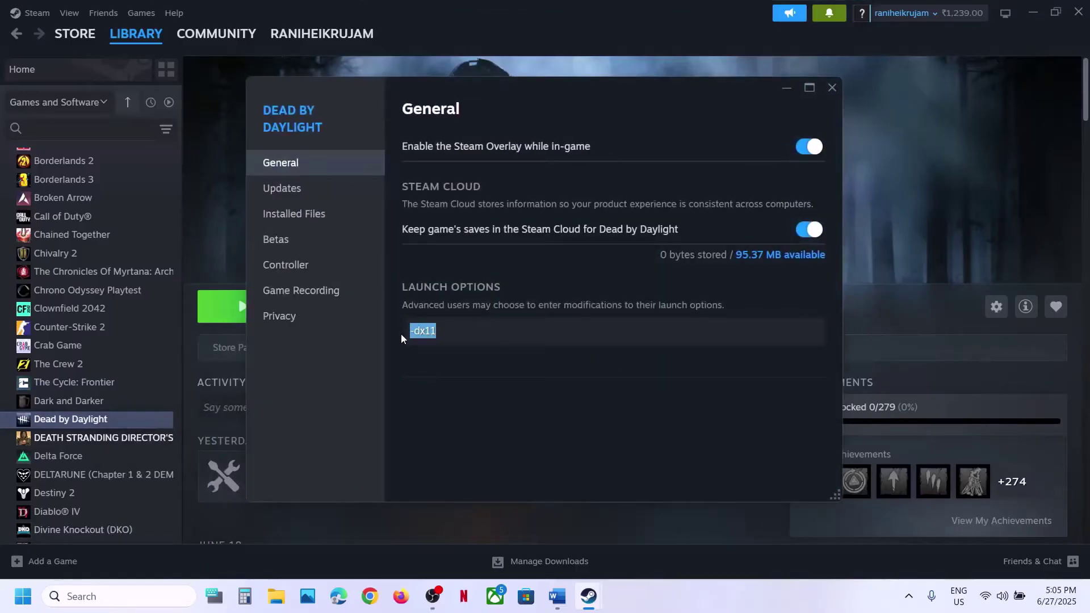
{"action": "type", "text": "-d3d11"}
{"action": "left_click", "coordinate": [543, 419]}
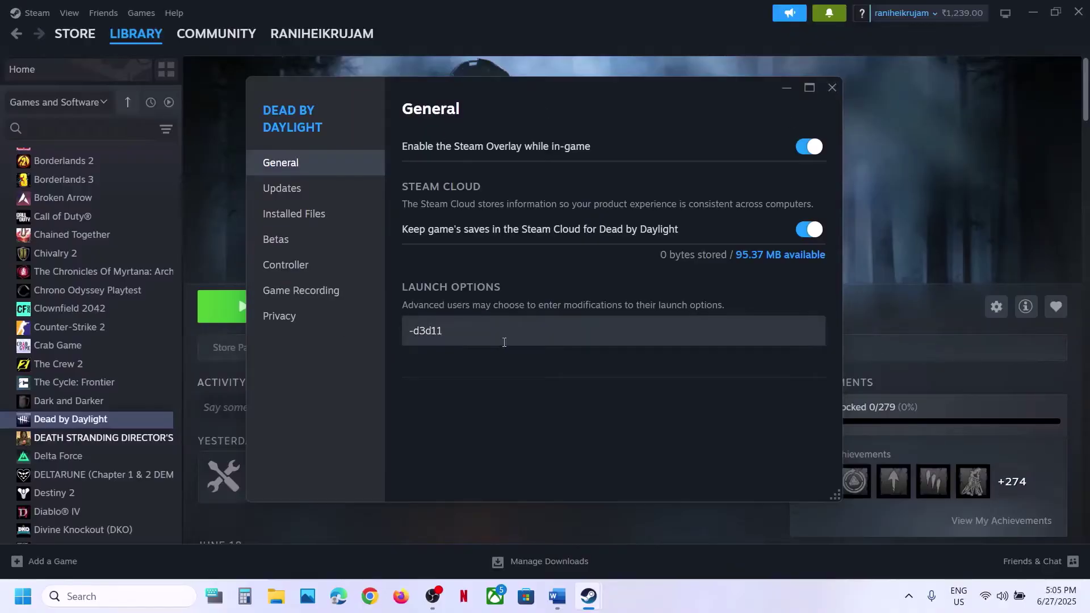
- Replace the Dead by Daylight launch option with -dx12
{"action": "left_click_drag", "start_coordinate": [482, 328], "coordinate": [376, 331]}
{"action": "key", "text": "BackSpace"}
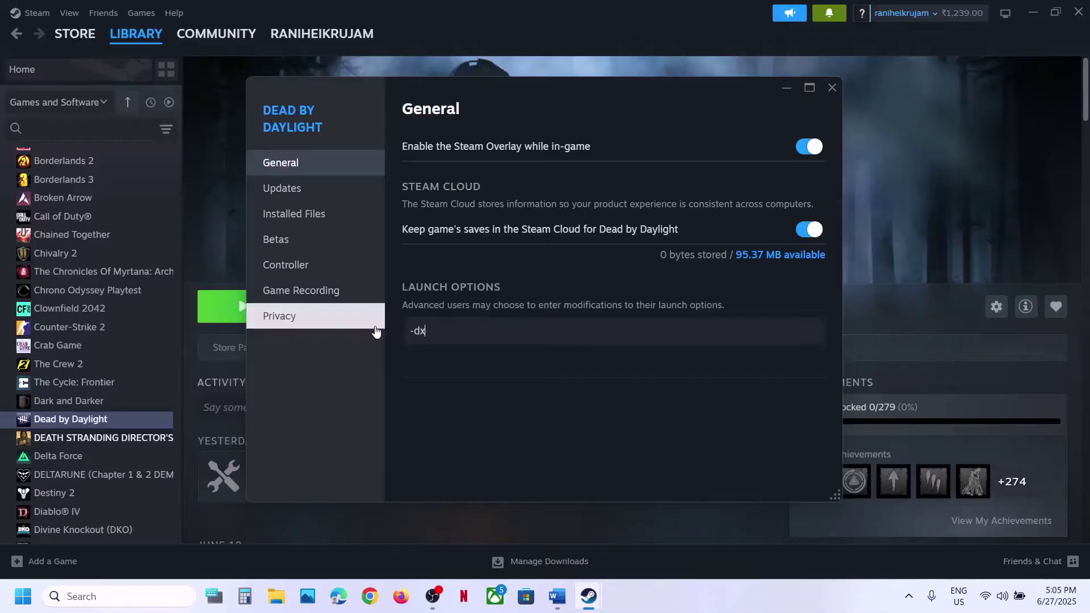
{"action": "left_click", "coordinate": [520, 397]}
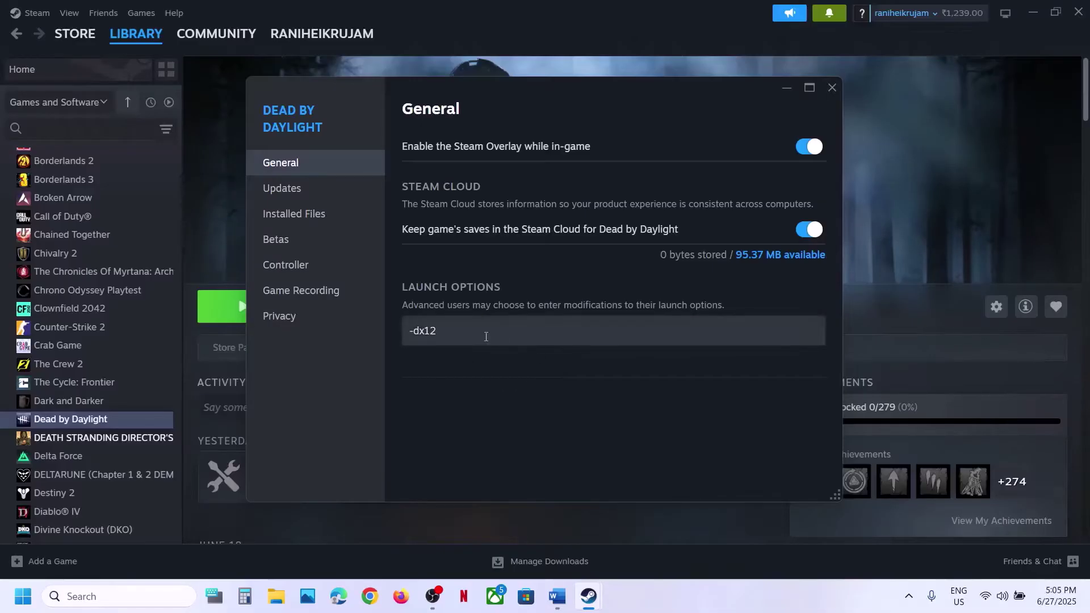
- Clear the Dead by Daylight launch options and close the game's properties
{"action": "left_click_drag", "start_coordinate": [464, 331], "coordinate": [381, 340]}
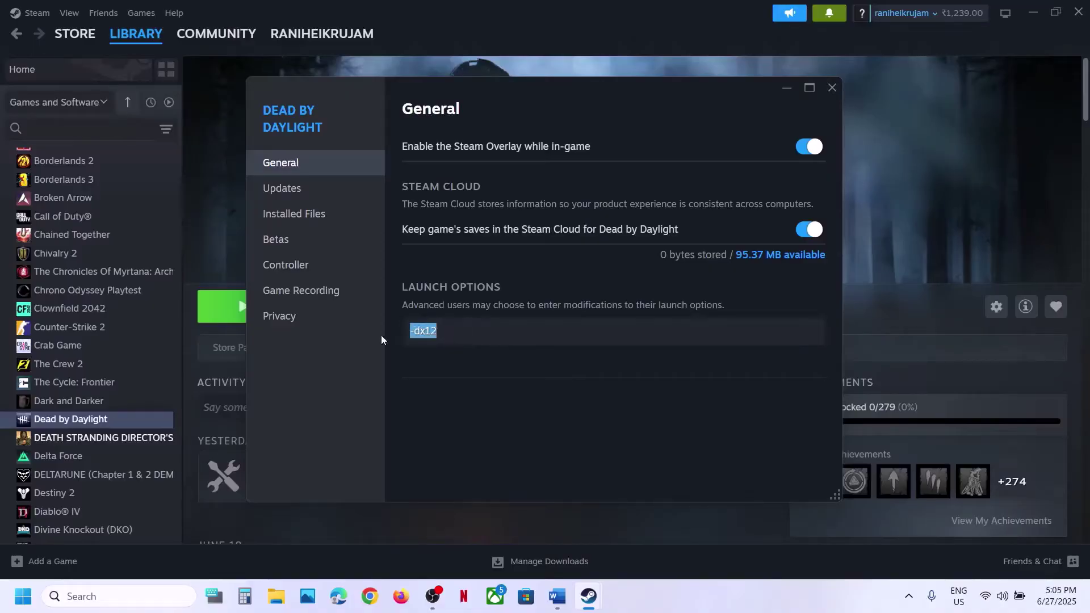
{"action": "key", "text": "BackSpace"}
{"action": "left_click", "coordinate": [832, 89]}
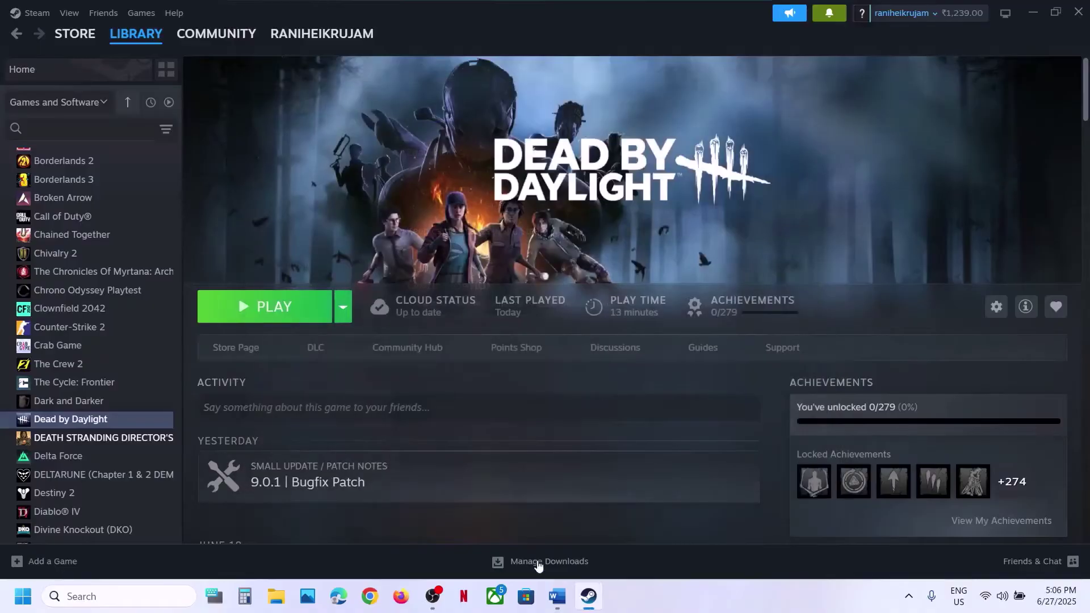
- Switch to the Word document, read Step 3 about deleting the config folder, and minimize it
{"action": "left_click", "coordinate": [555, 597]}
{"action": "scroll", "coordinate": [431, 285], "scroll_direction": "down", "scroll_amount": 5}
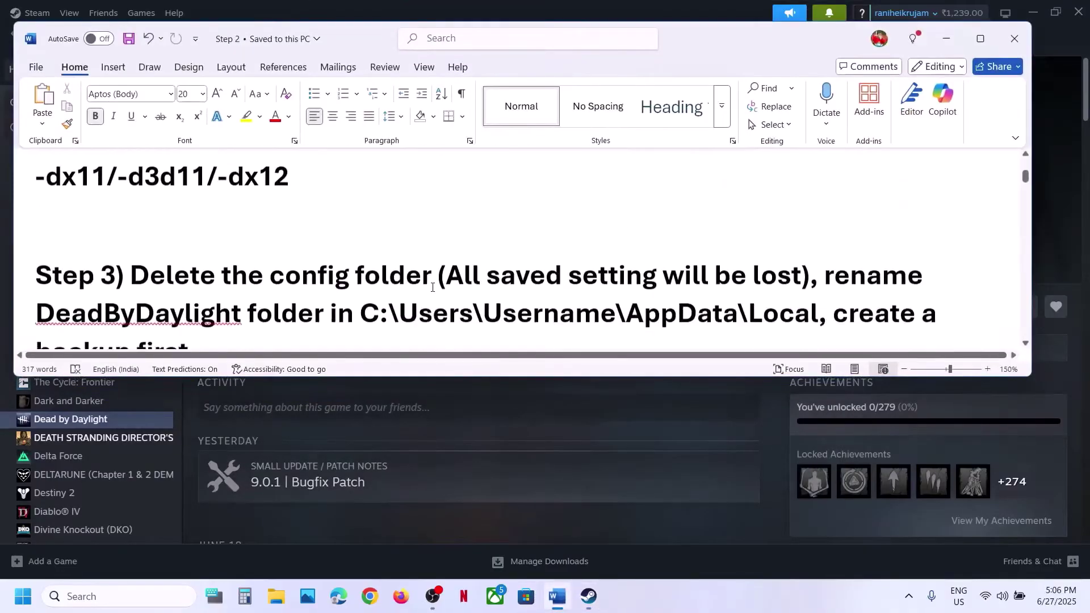
{"action": "left_click_drag", "start_coordinate": [131, 240], "coordinate": [747, 250]}
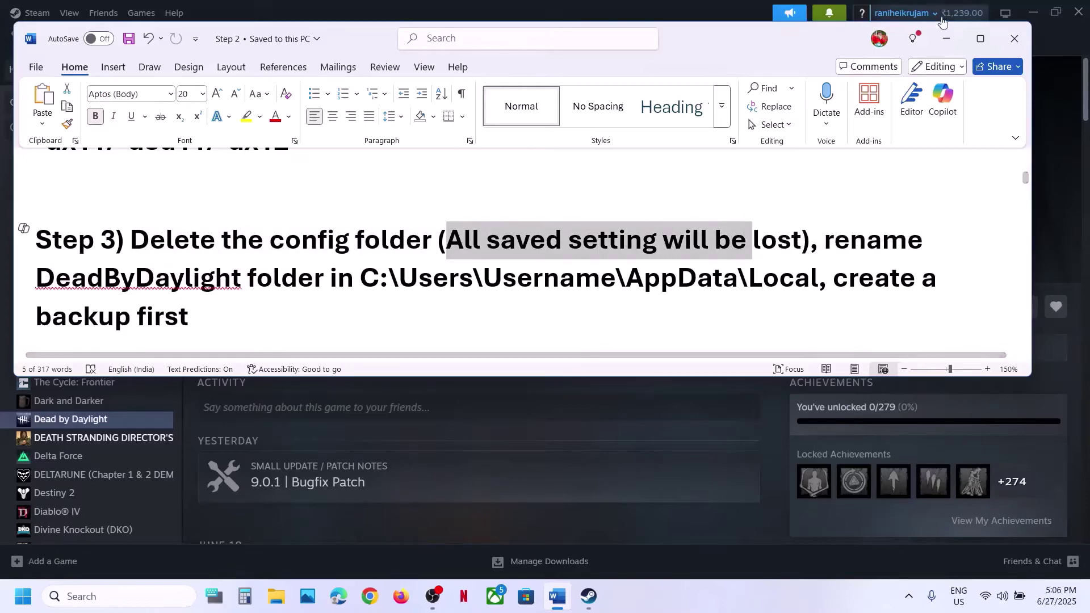
{"action": "left_click", "coordinate": [946, 38]}
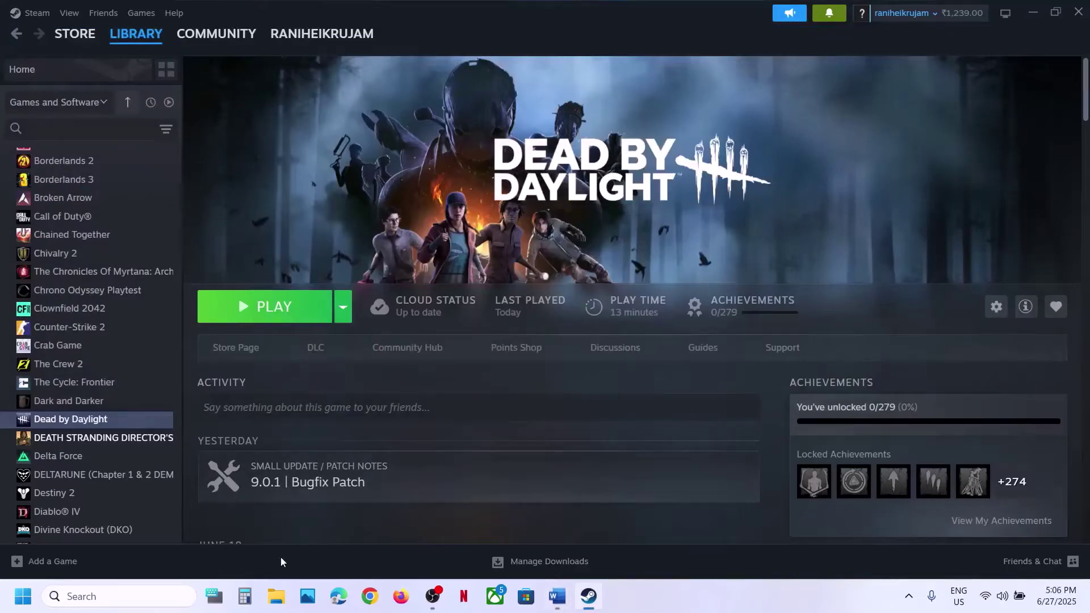
- Open File Explorer and go to the Test user folder under C:\Users
{"action": "left_click", "coordinate": [276, 596]}
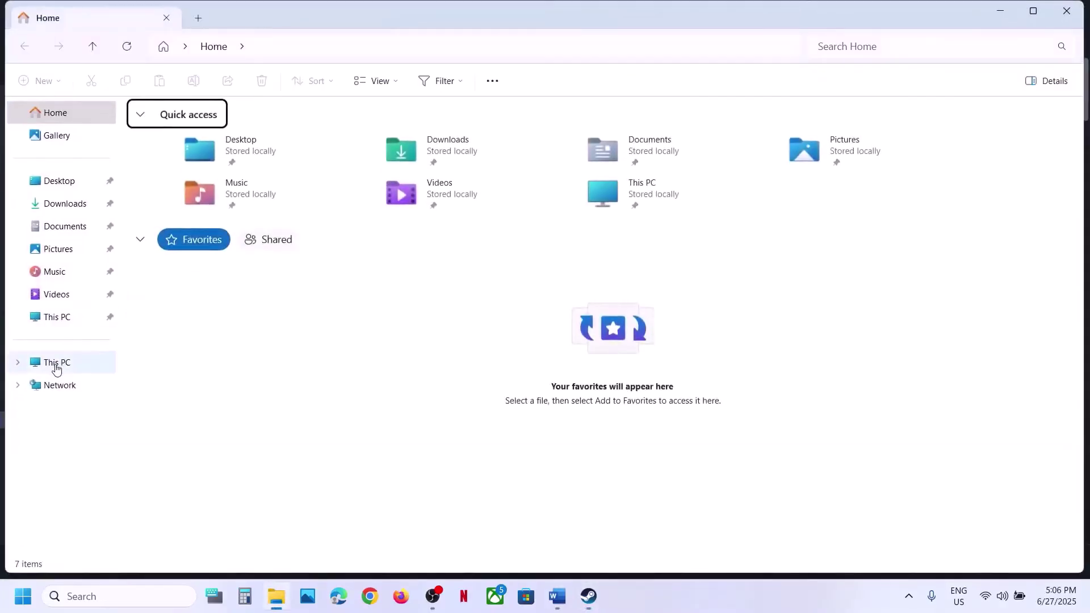
{"action": "left_click", "coordinate": [58, 364]}
{"action": "double_click", "coordinate": [219, 151]}
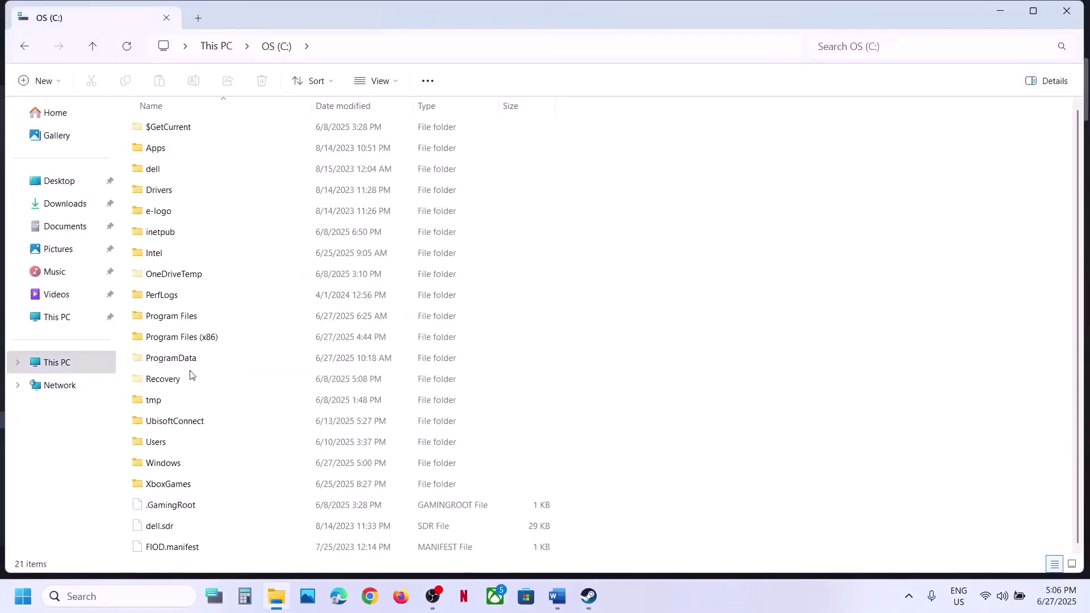
{"action": "left_click", "coordinate": [161, 446]}
{"action": "double_click", "coordinate": [190, 443]}
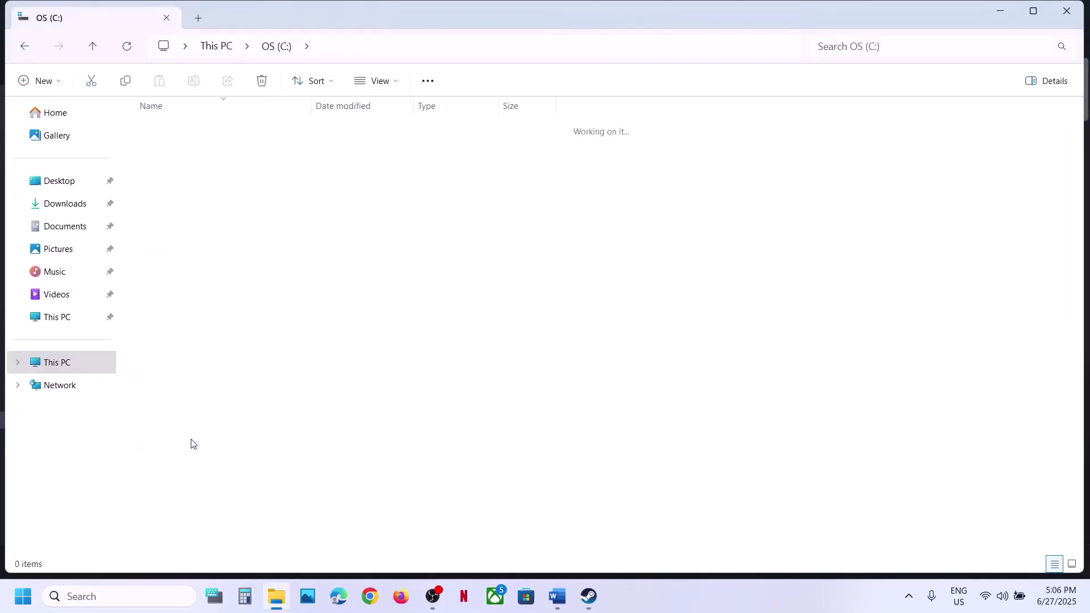
{"action": "left_click", "coordinate": [181, 133]}
{"action": "double_click", "coordinate": [182, 133]}
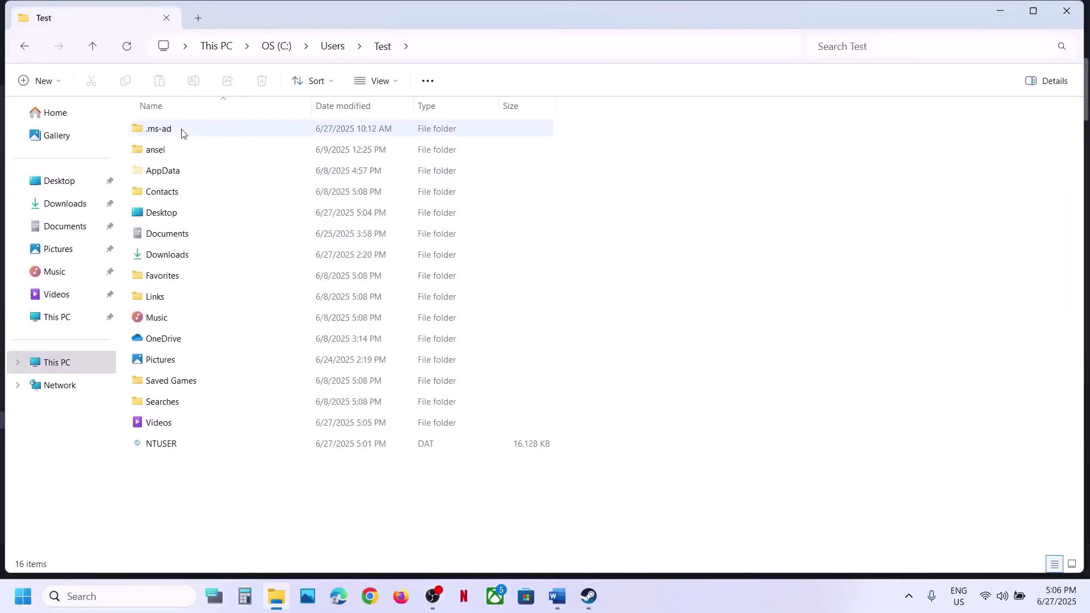
- Check in the File Explorer display options whether hidden items are shown for finding AppData
{"action": "left_click", "coordinate": [188, 176]}
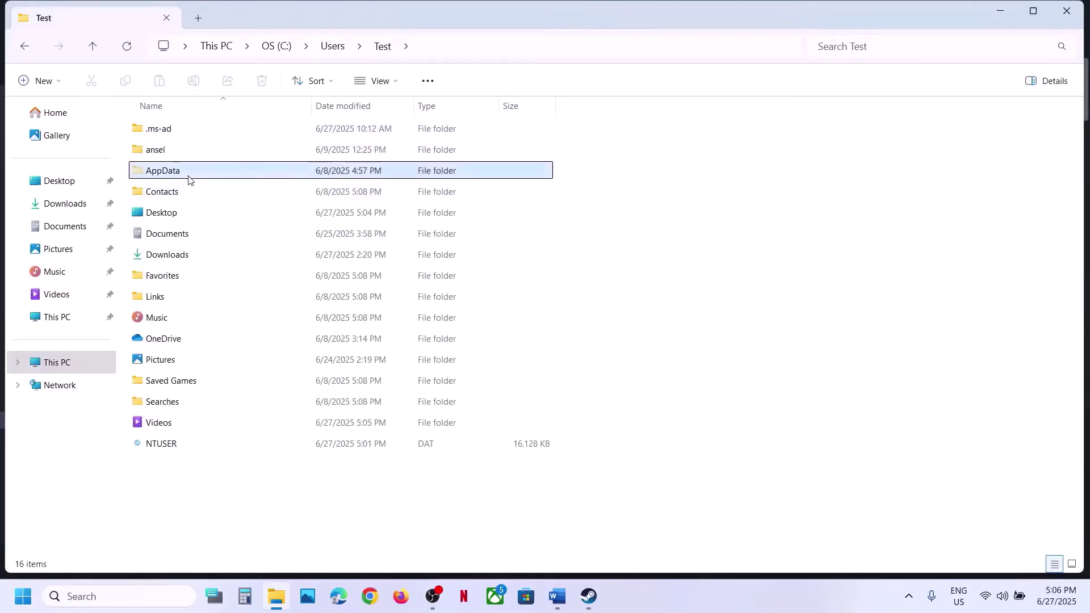
{"action": "left_click", "coordinate": [394, 81]}
{"action": "mouse_move", "coordinate": [396, 345]}
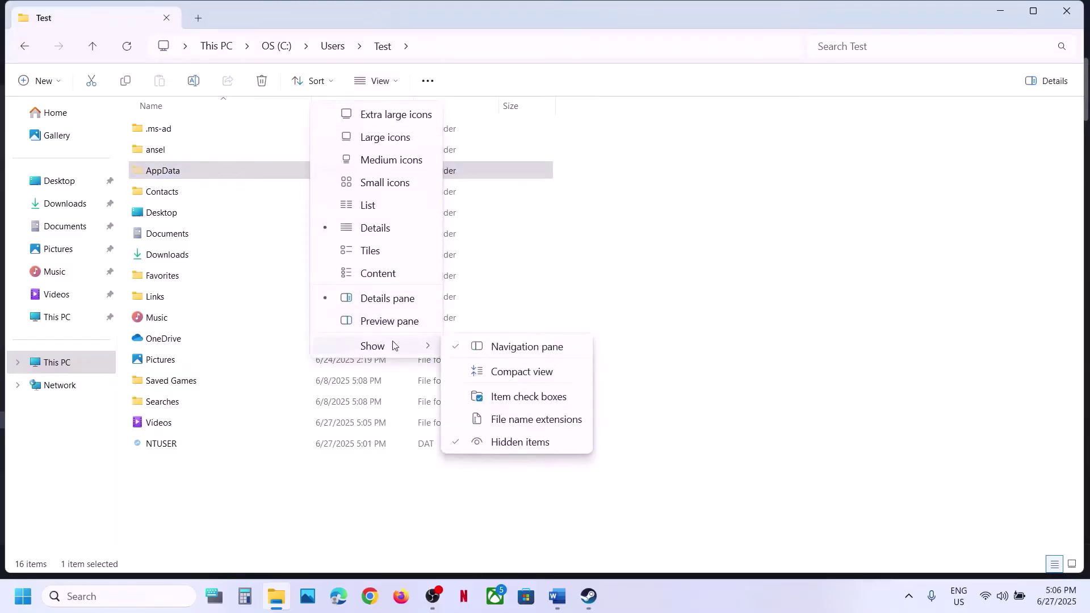
{"action": "left_click", "coordinate": [226, 170]}
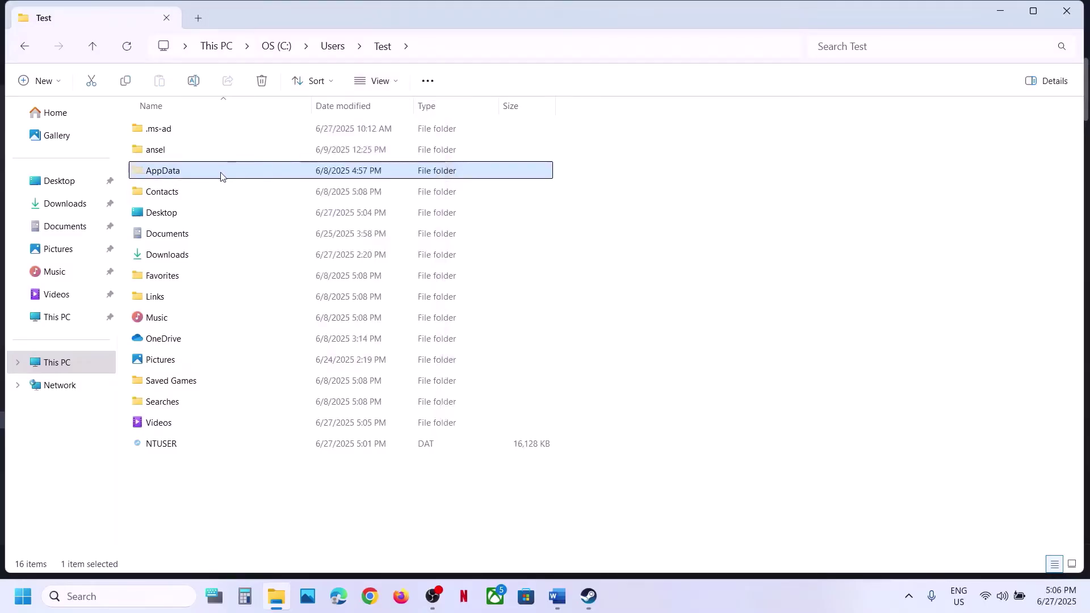
- Go into AppData\Local\DeadByDaylight\Saved inside the user folder
{"action": "double_click", "coordinate": [221, 174]}
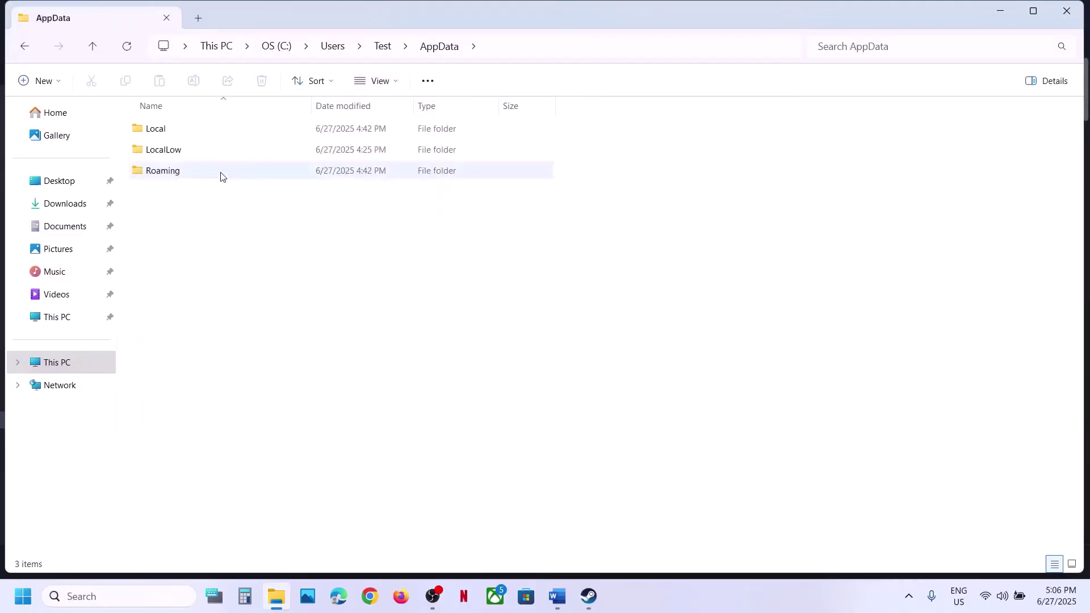
{"action": "double_click", "coordinate": [179, 137]}
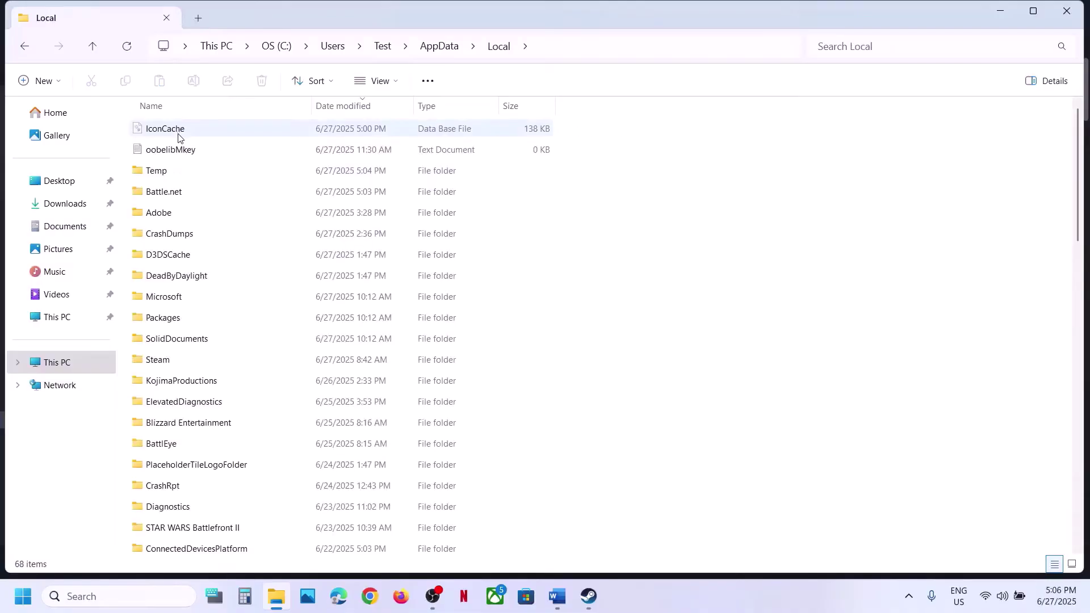
{"action": "left_click", "coordinate": [193, 278]}
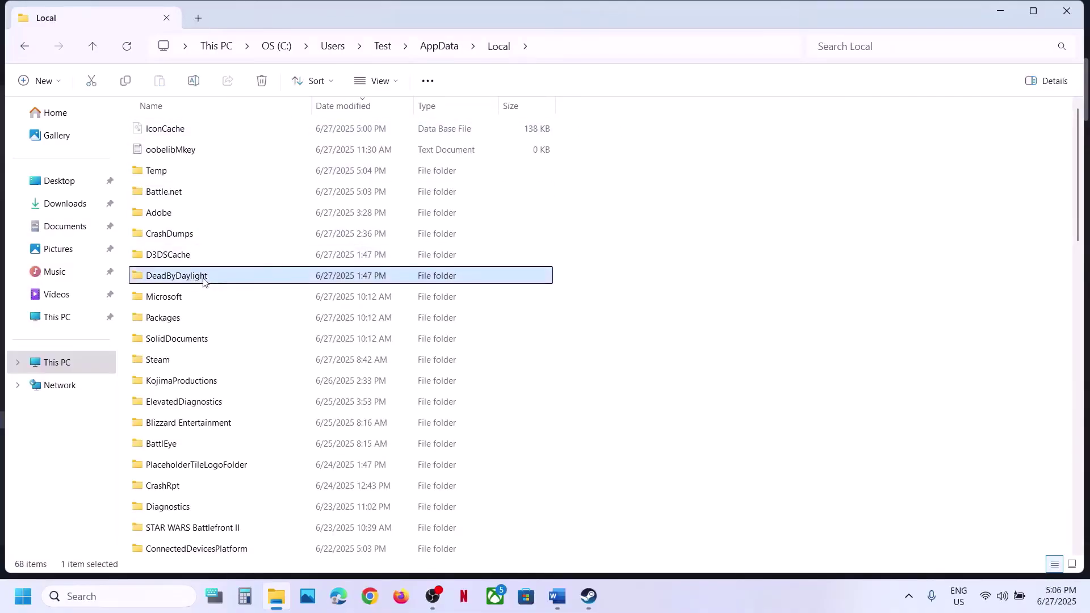
{"action": "double_click", "coordinate": [204, 279]}
{"action": "double_click", "coordinate": [202, 134]}
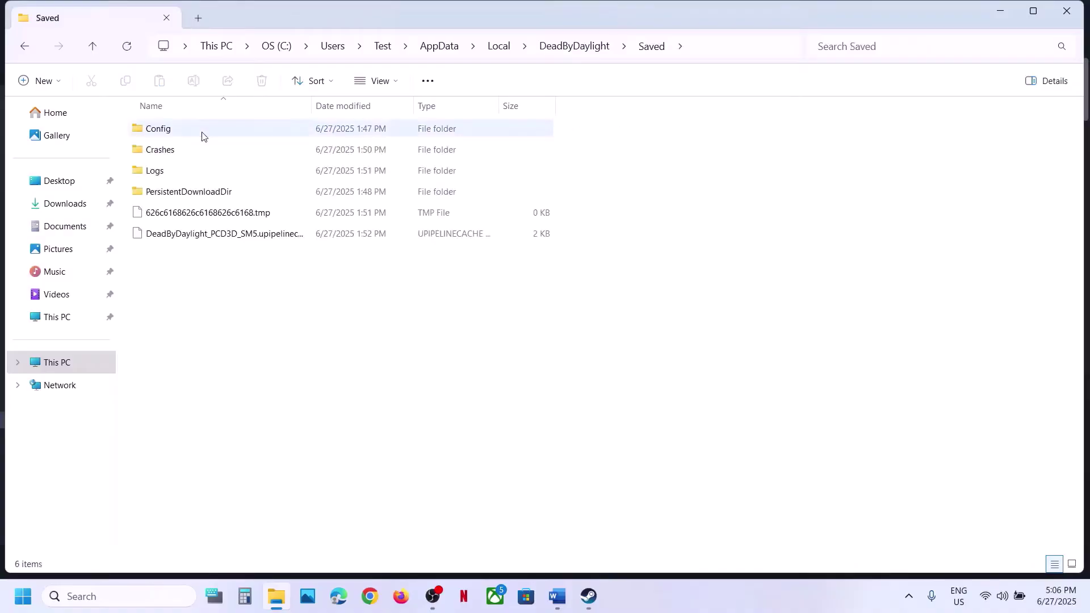
- Copy the Config folder in the Saved folder for a backup
{"action": "left_click", "coordinate": [178, 132]}
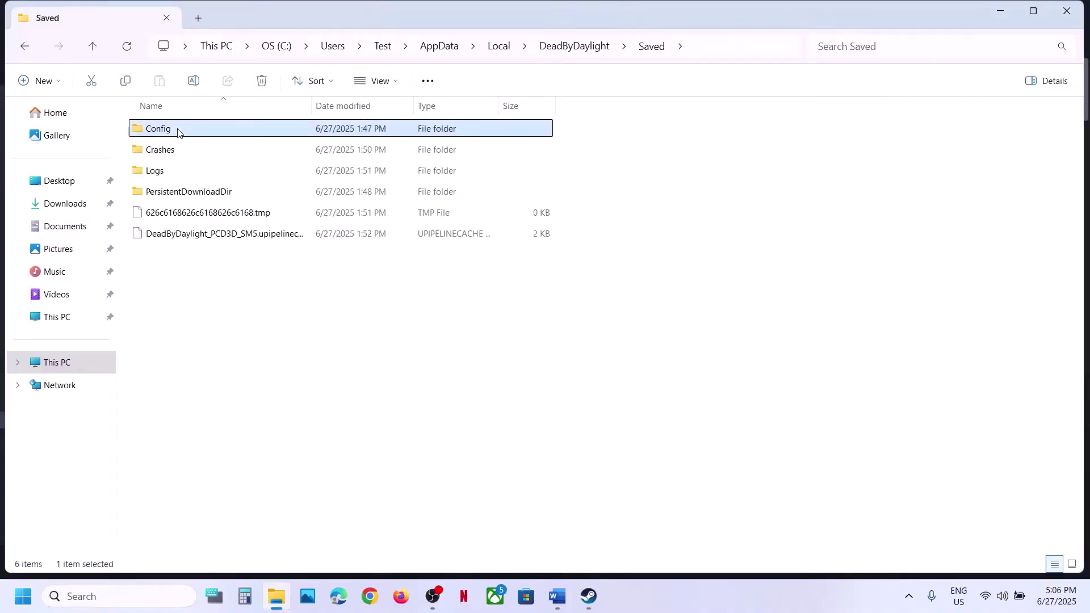
{"action": "right_click", "coordinate": [178, 132]}
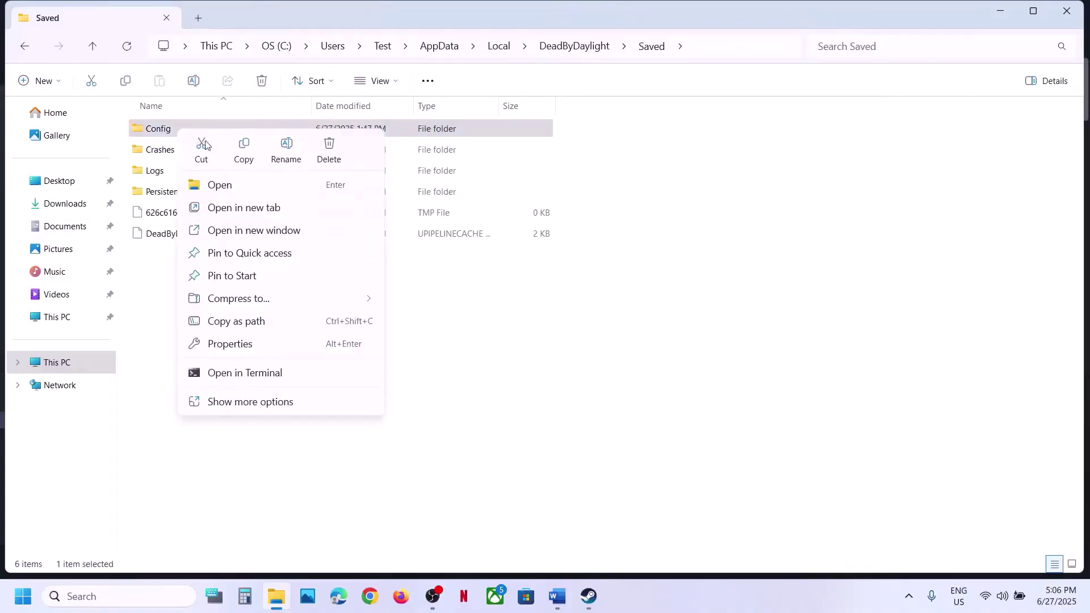
{"action": "left_click", "coordinate": [248, 153]}
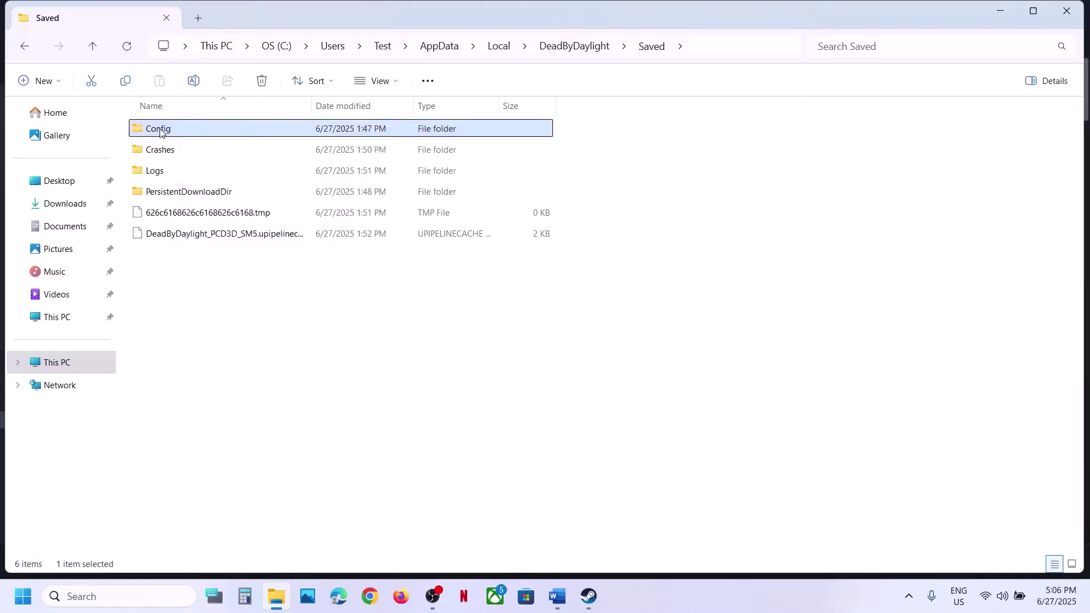
- Review the Step 3 notes in the Word document about deleting the Config folder, renaming DeadByDaylight and creating a backup first
{"action": "right_click", "coordinate": [160, 133]}
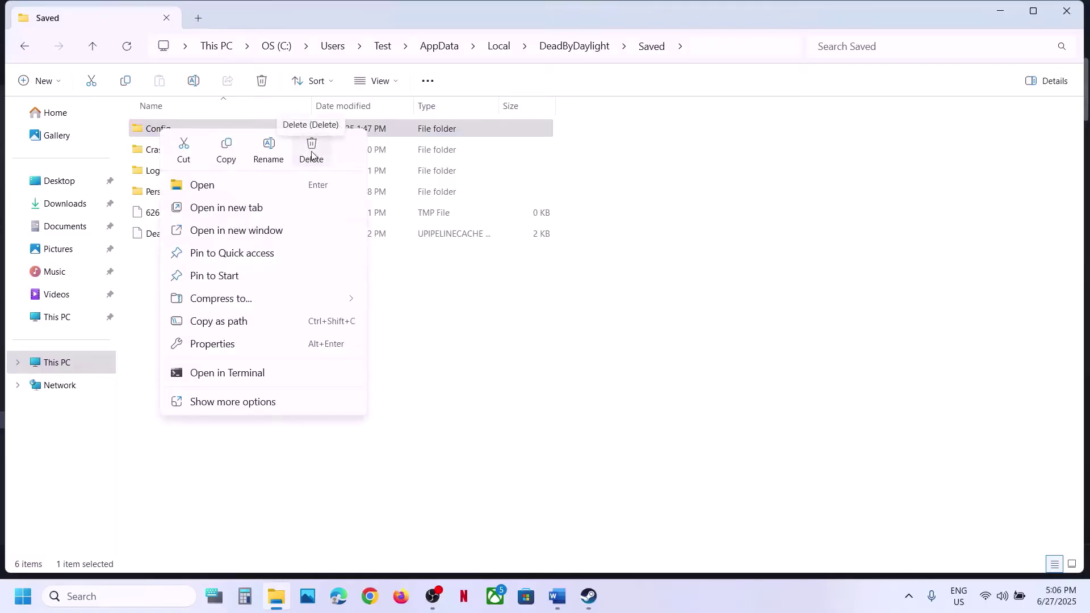
{"action": "left_click", "coordinate": [589, 596]}
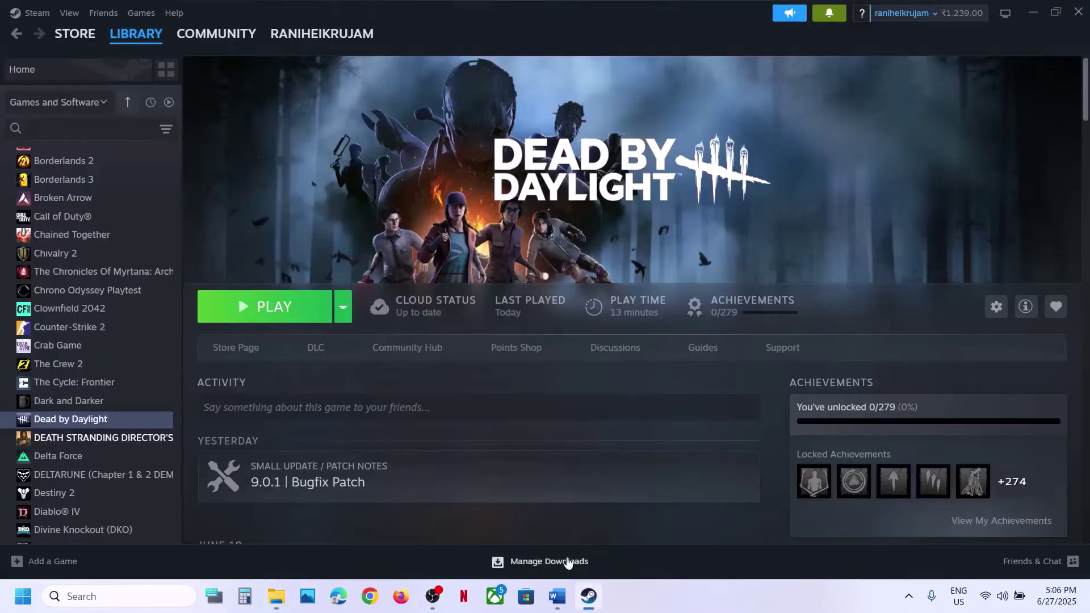
{"action": "left_click", "coordinate": [557, 596]}
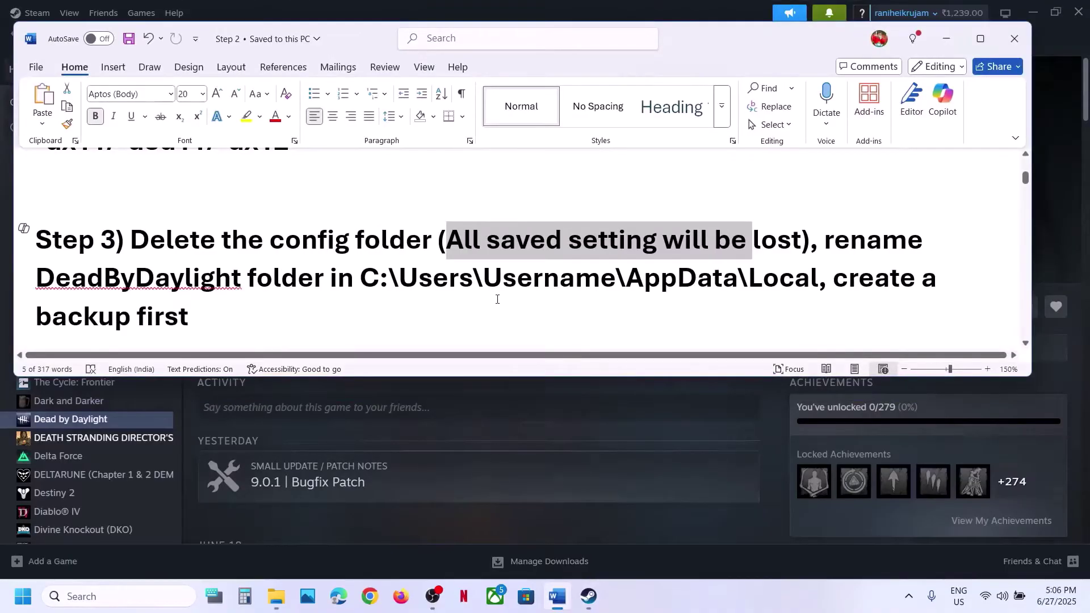
{"action": "left_click_drag", "start_coordinate": [827, 239], "coordinate": [820, 277]}
{"action": "left_click_drag", "start_coordinate": [189, 317], "coordinate": [819, 278]}
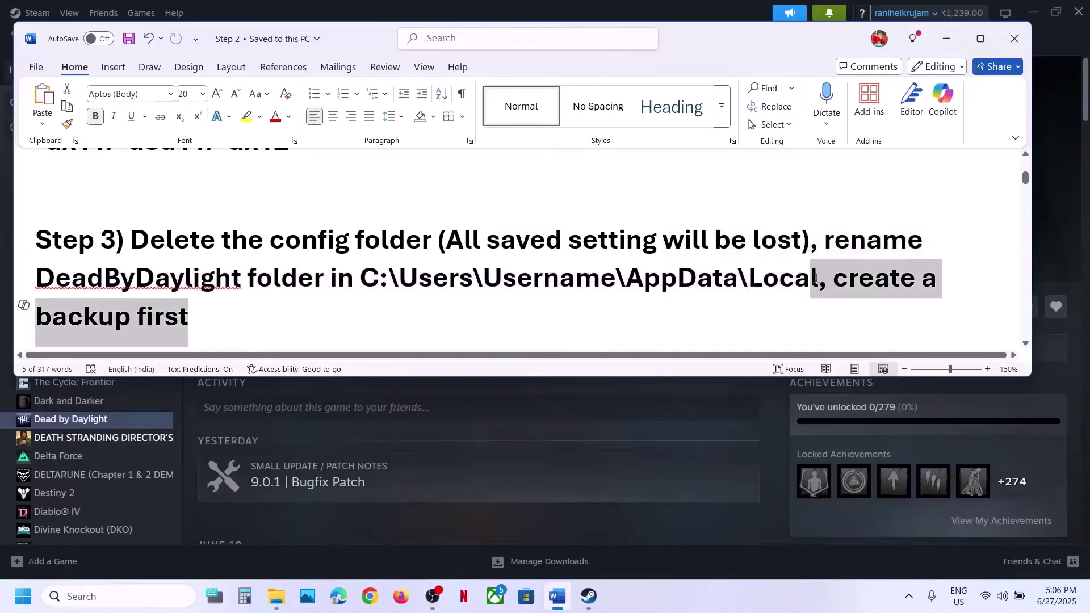
- Return to File Explorer, go up to the AppData\Local folder and show its full path
{"action": "left_click", "coordinate": [277, 597]}
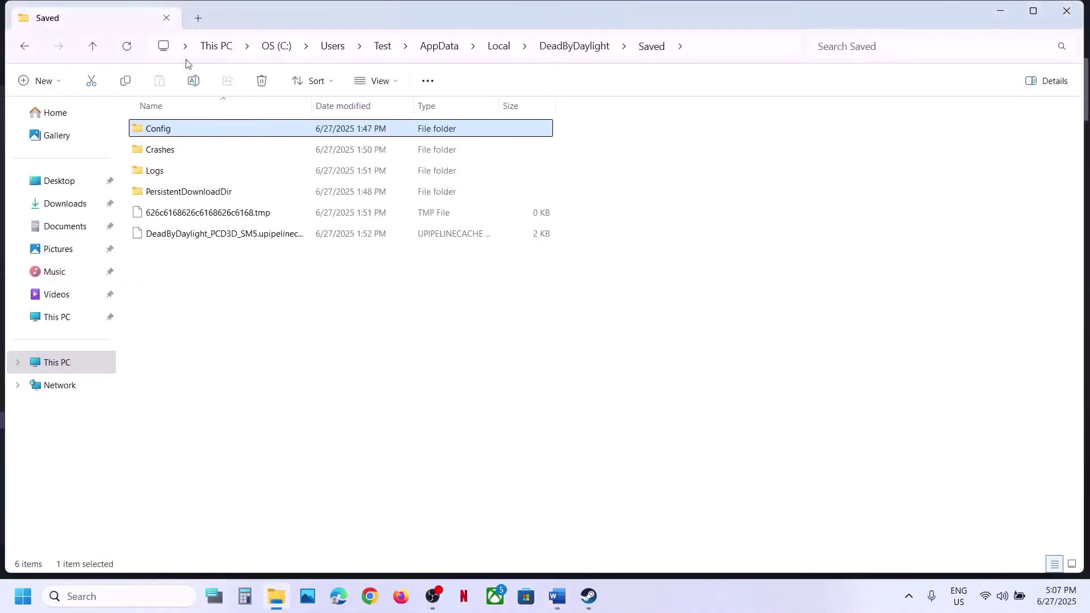
{"action": "left_click", "coordinate": [94, 47]}
{"action": "left_click", "coordinate": [94, 48]}
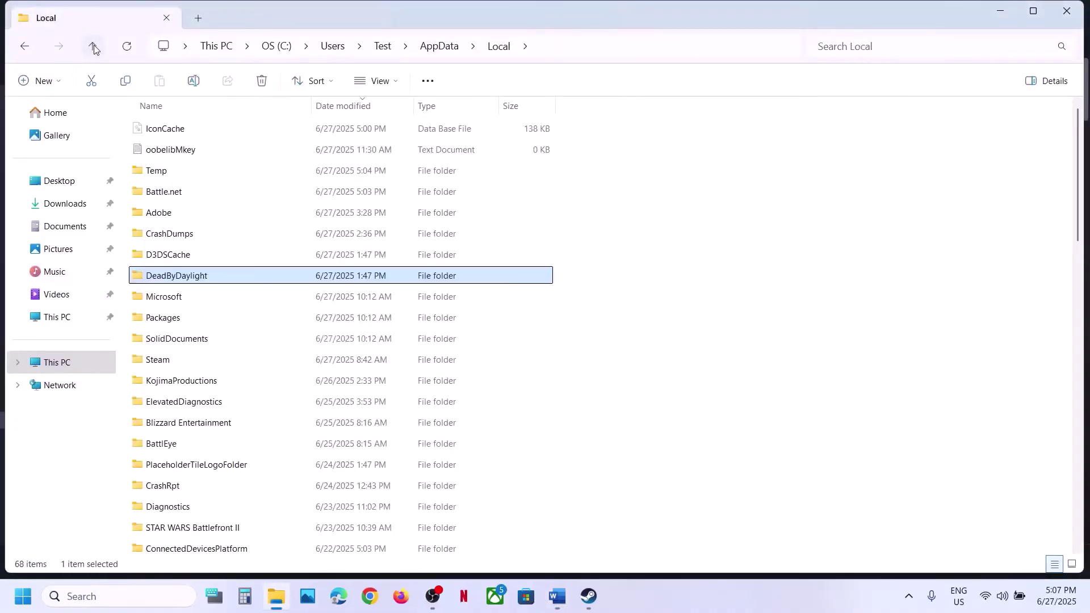
{"action": "left_click", "coordinate": [574, 51]}
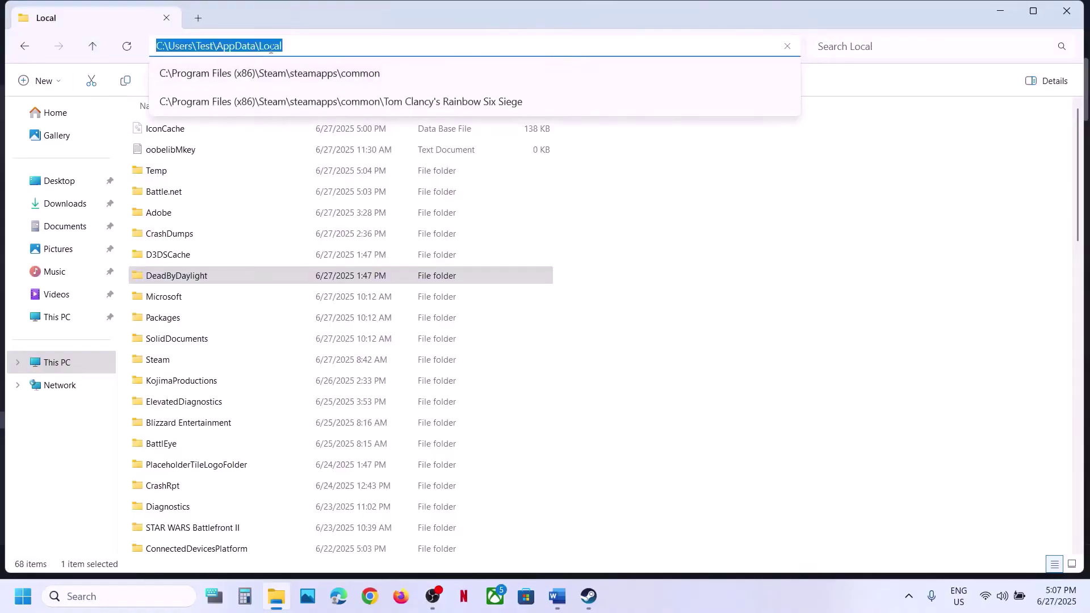
- Copy the DeadByDaylight folder from AppData\Local to the desktop as a backup and place it near the middle of the desktop
{"action": "left_click", "coordinate": [192, 283]}
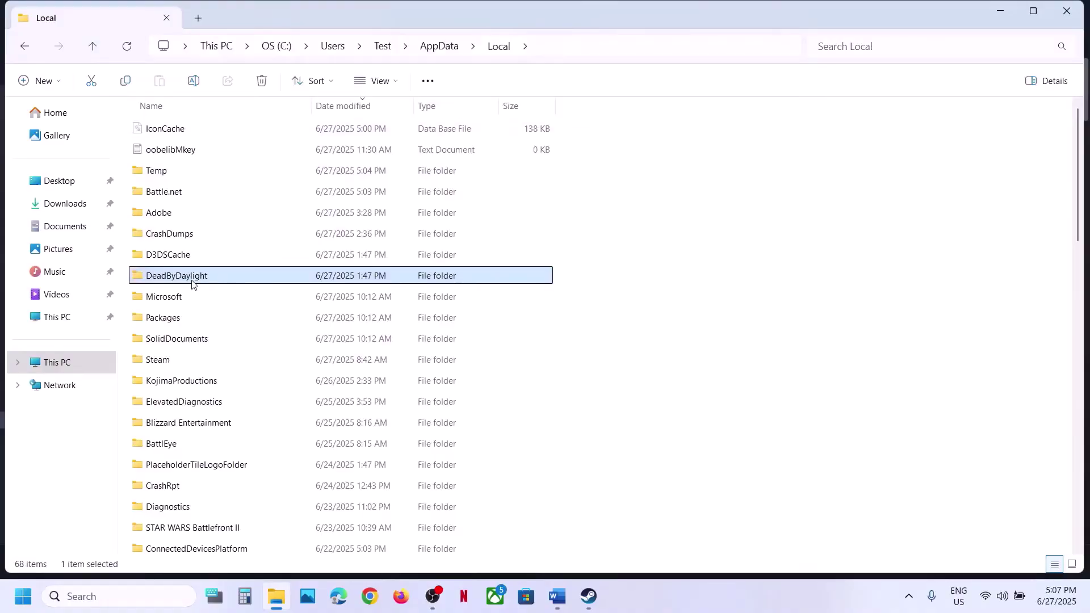
{"action": "right_click", "coordinate": [191, 282]}
{"action": "left_click", "coordinate": [260, 232]}
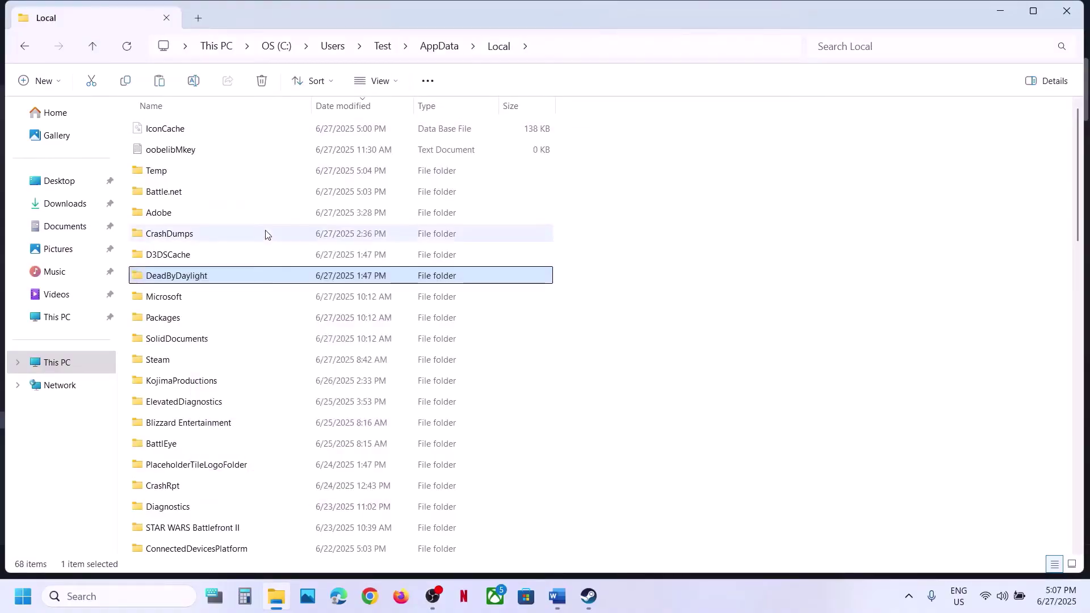
{"action": "key", "text": "super+d"}
{"action": "key", "text": "ctrl+v"}
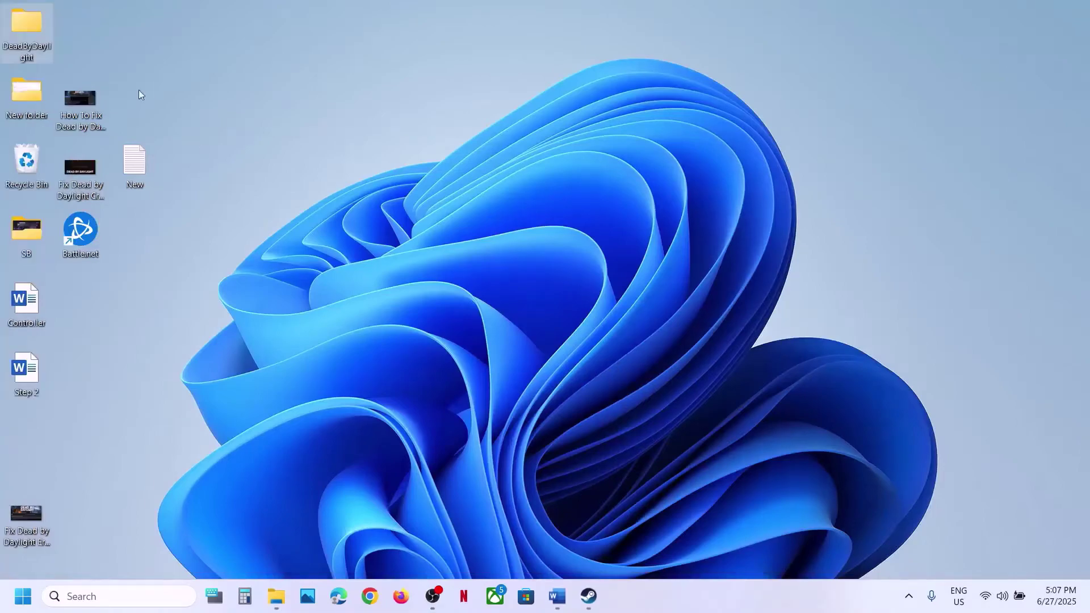
{"action": "left_click_drag", "start_coordinate": [29, 41], "coordinate": [493, 268]}
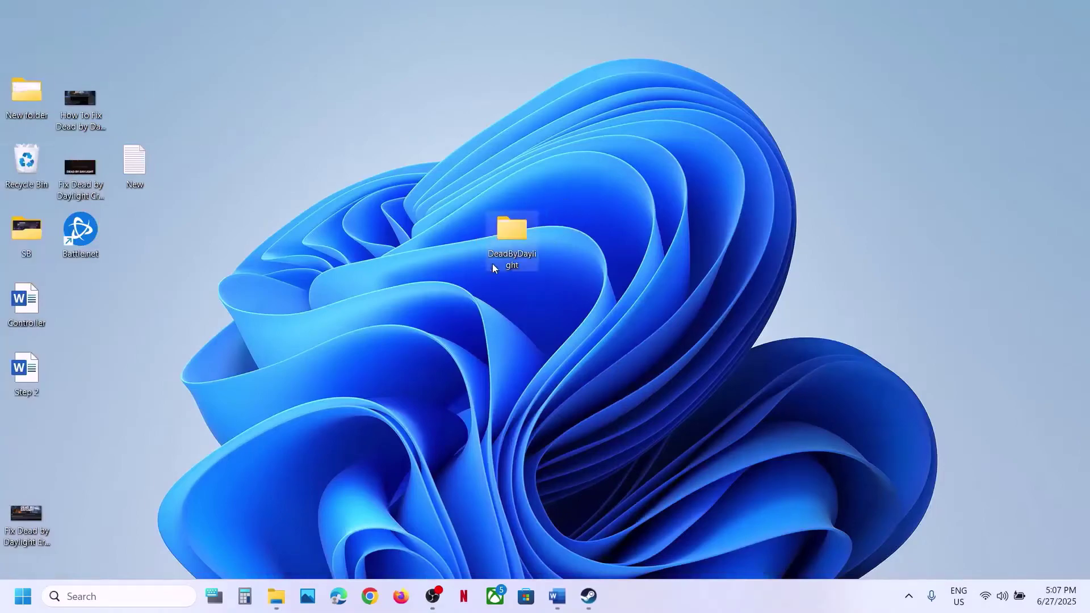
- Rename the original DeadByDaylight folder in AppData\Local as DeadByDaylight.old
{"action": "left_click", "coordinate": [287, 599]}
{"action": "right_click", "coordinate": [207, 279]}
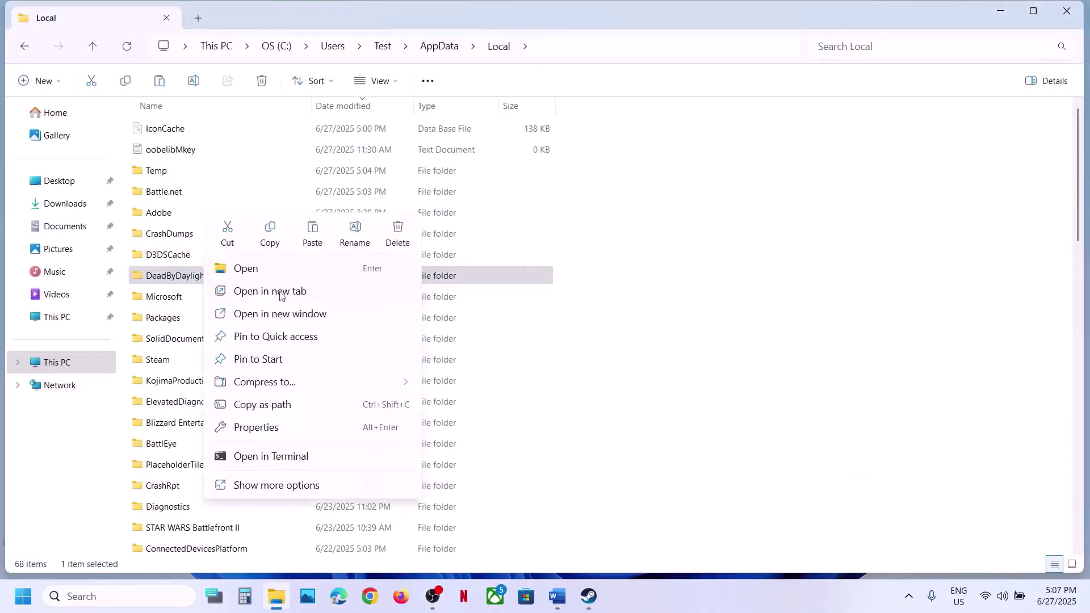
{"action": "left_click", "coordinate": [356, 236]}
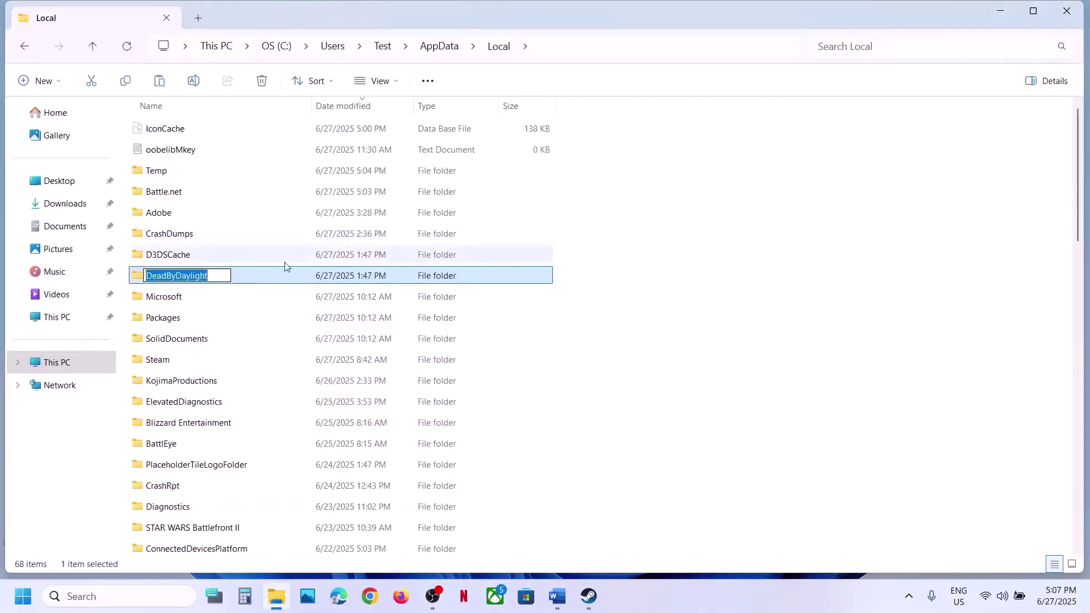
{"action": "left_click", "coordinate": [215, 276]}
{"action": "type", "text": ".old"}
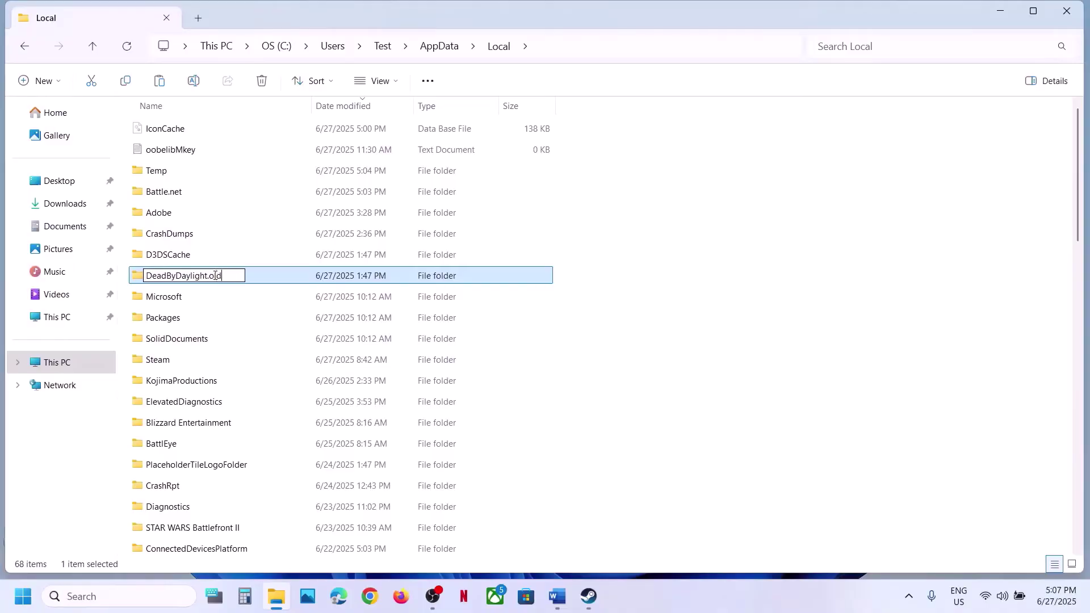
{"action": "left_click", "coordinate": [741, 346]}
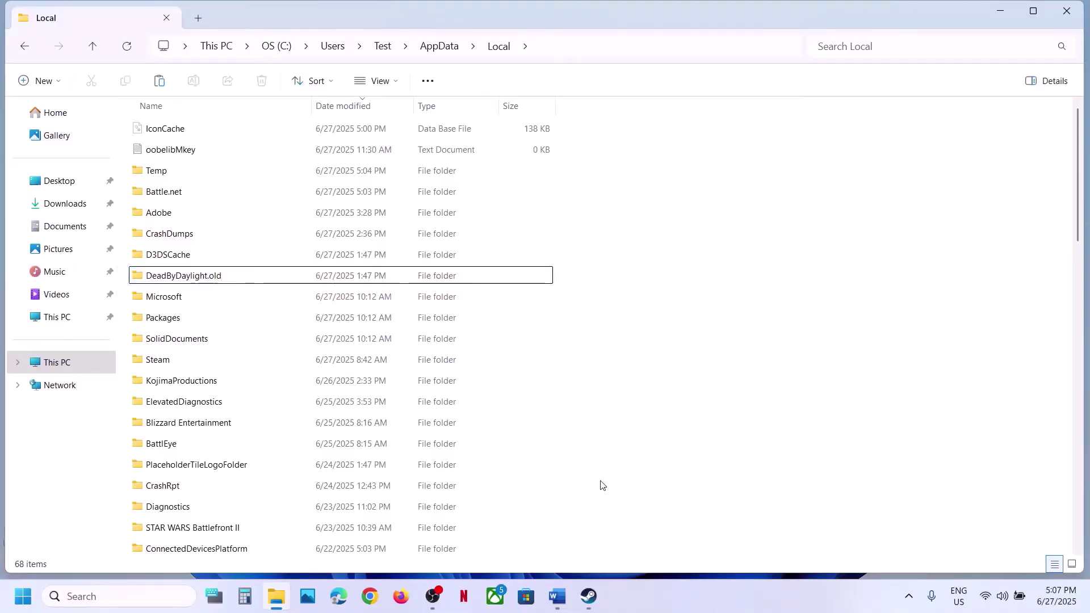
- Read Step 4 in the Word document for the TdrDelay value and its registry path
{"action": "left_click", "coordinate": [588, 597]}
{"action": "mouse_move", "coordinate": [562, 599]}
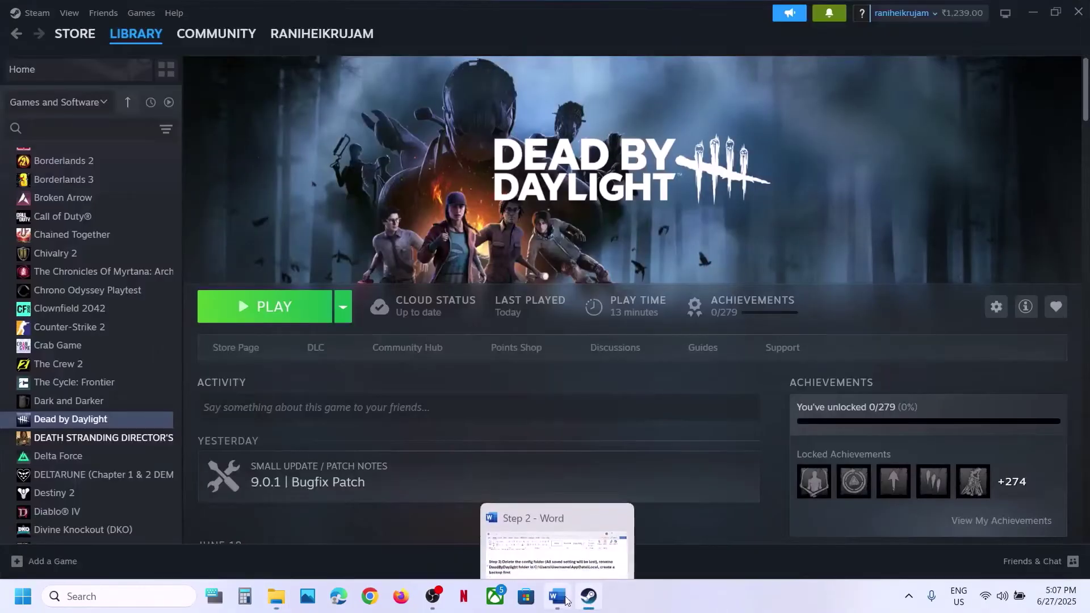
{"action": "left_click", "coordinate": [556, 540]}
{"action": "scroll", "coordinate": [413, 305], "scroll_direction": "down", "scroll_amount": 3}
{"action": "scroll", "coordinate": [413, 305], "scroll_direction": "down", "scroll_amount": 5}
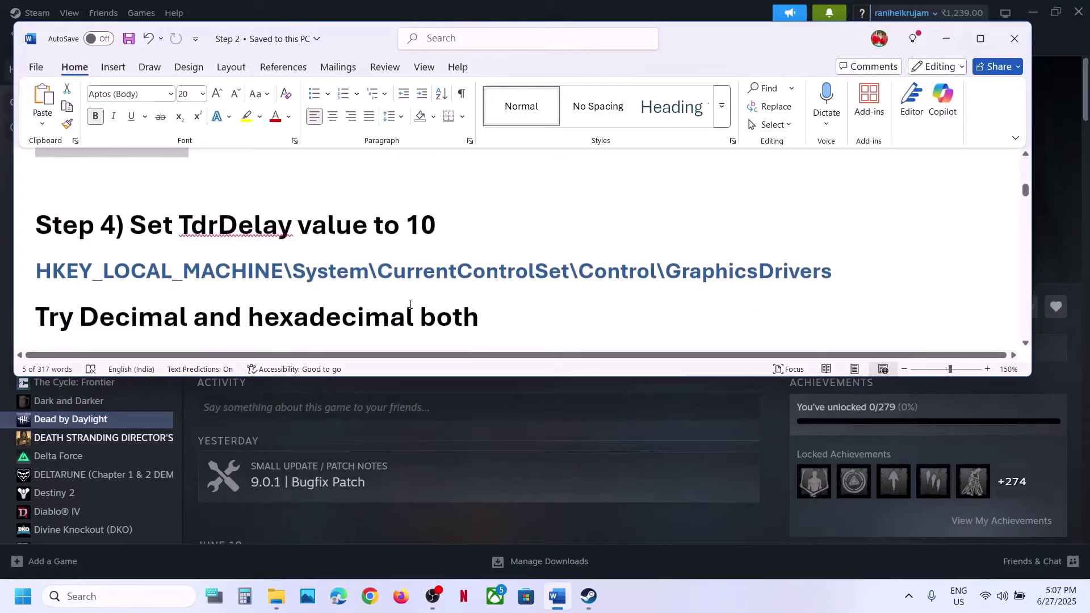
{"action": "double_click", "coordinate": [208, 237]}
{"action": "left_click_drag", "start_coordinate": [193, 226], "coordinate": [438, 227]}
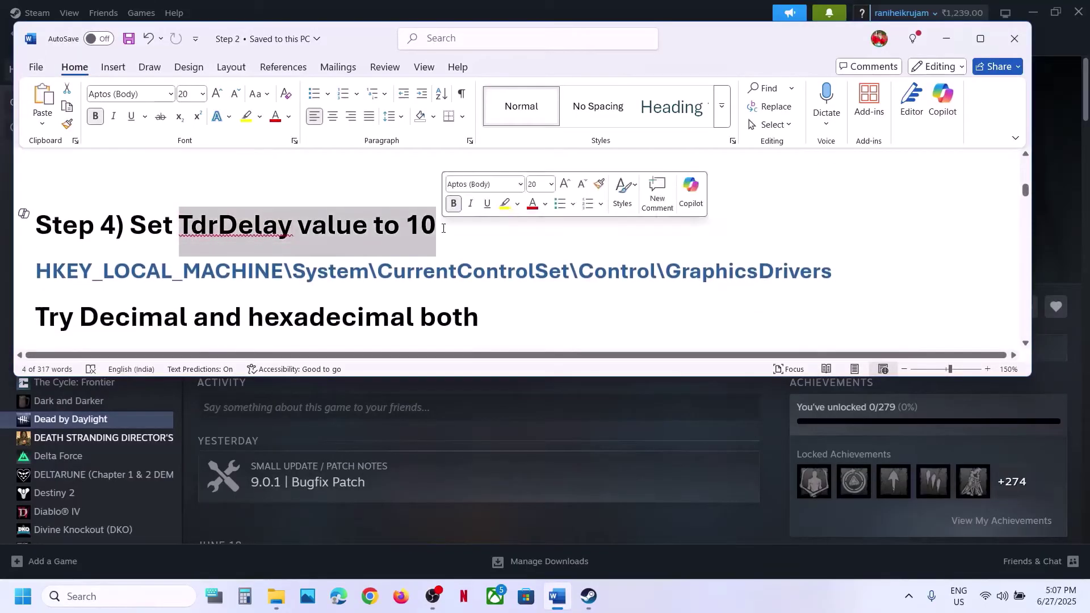
{"action": "left_click", "coordinate": [442, 226]}
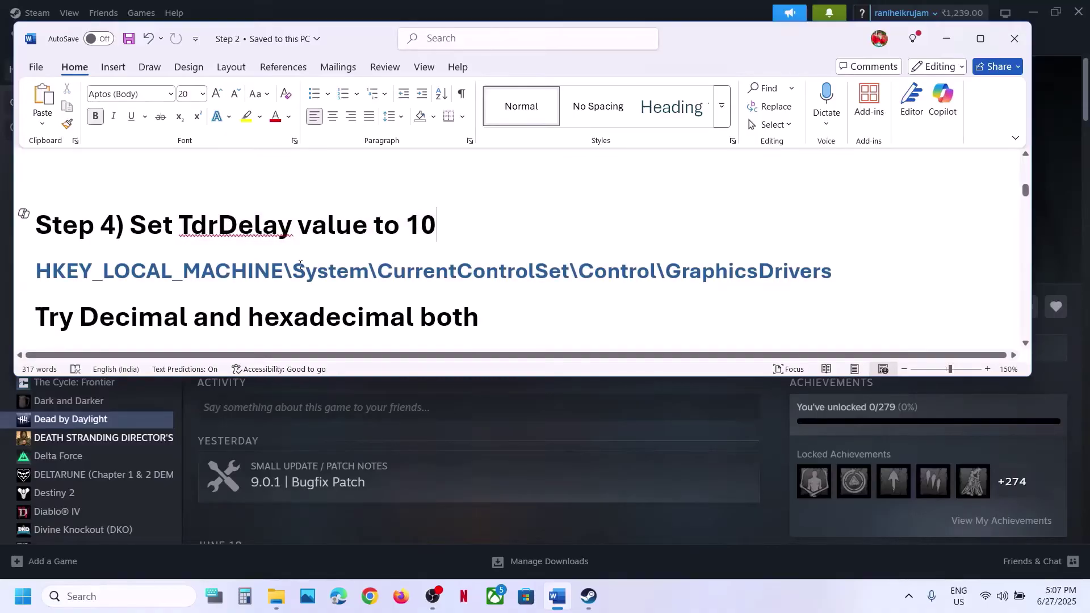
- Search Windows for "registry", open Registry Editor and allow it to make changes to the device
{"action": "left_click", "coordinate": [122, 598]}
{"action": "type", "text": "r"}
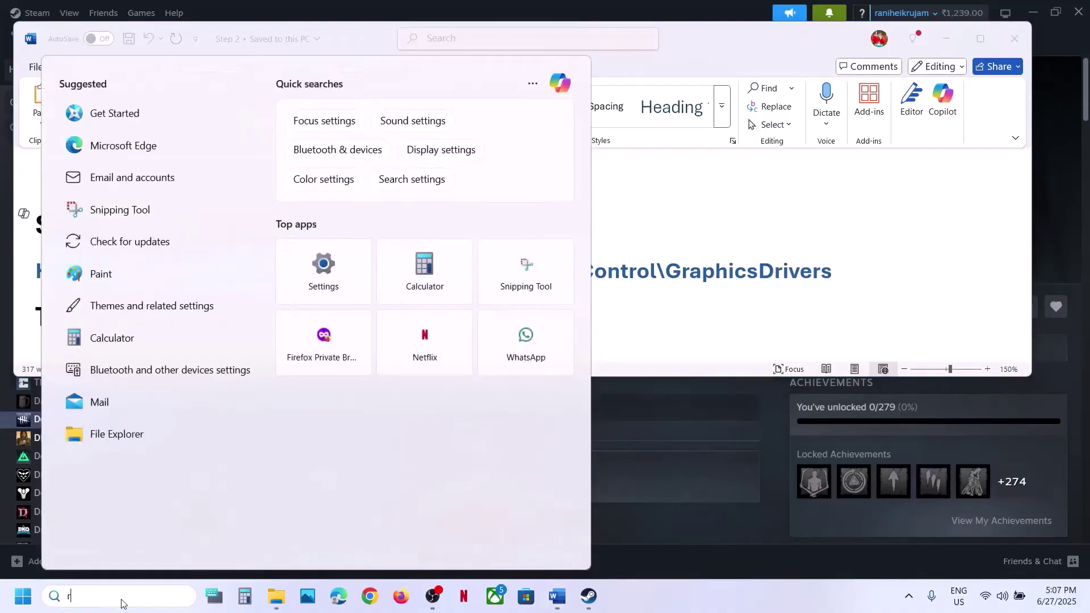
{"action": "type", "text": "egistry"}
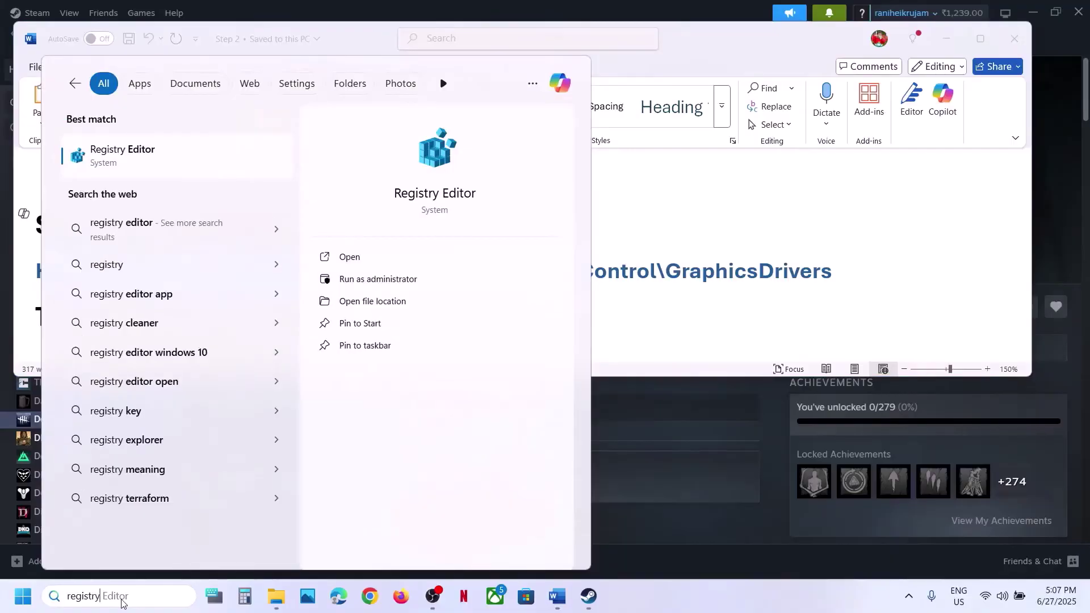
{"action": "key", "text": "Return"}
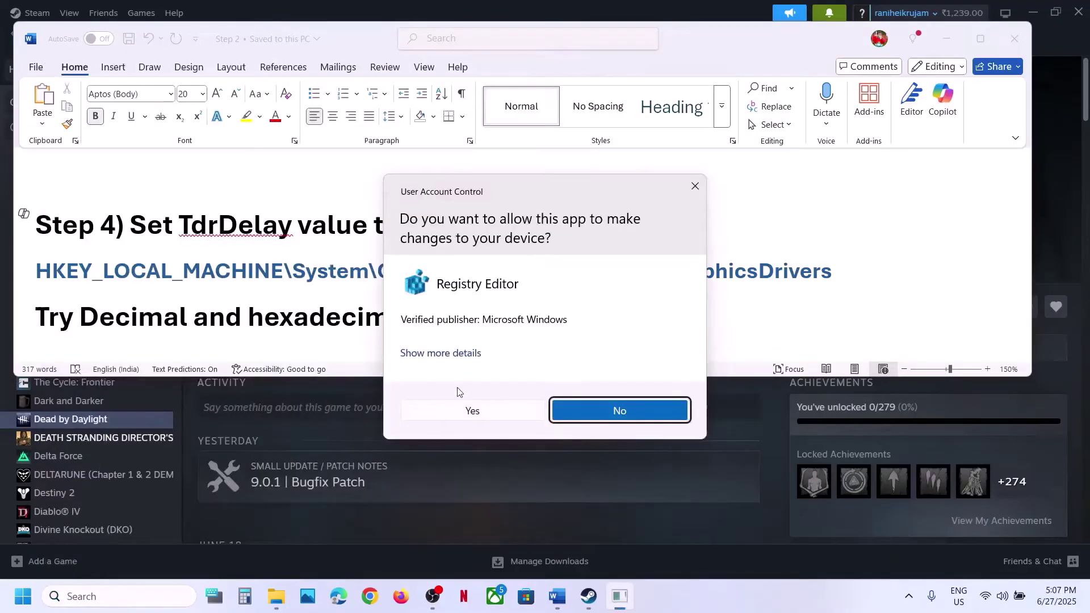
{"action": "left_click", "coordinate": [453, 418]}
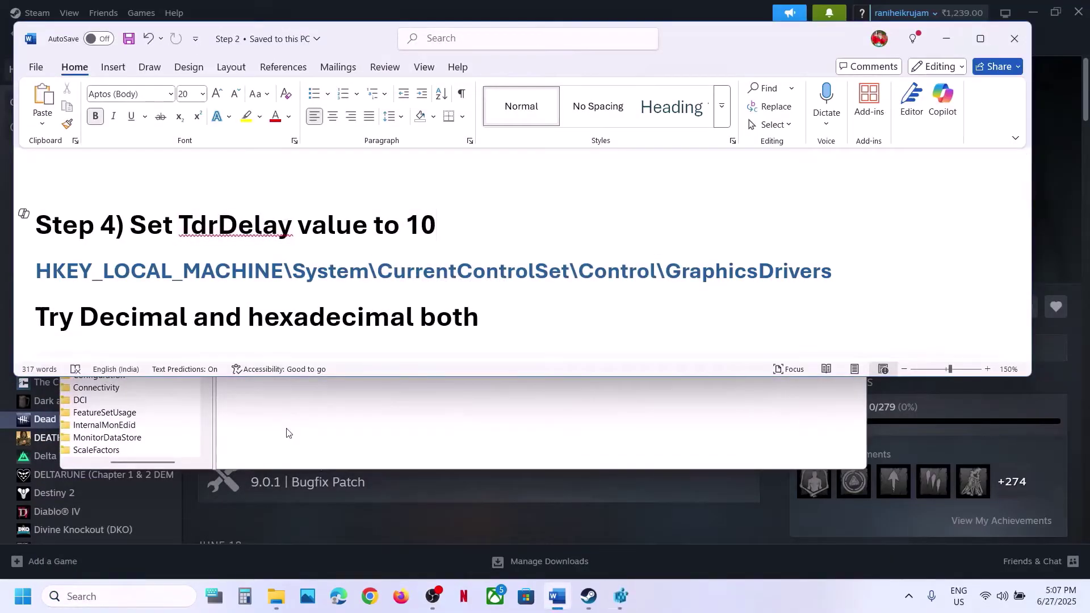
- Collapse the Control, CurrentControlSet, SYSTEM and HKEY_LOCAL_MACHINE keys in the registry tree
{"action": "left_click_drag", "start_coordinate": [143, 462], "coordinate": [105, 462]}
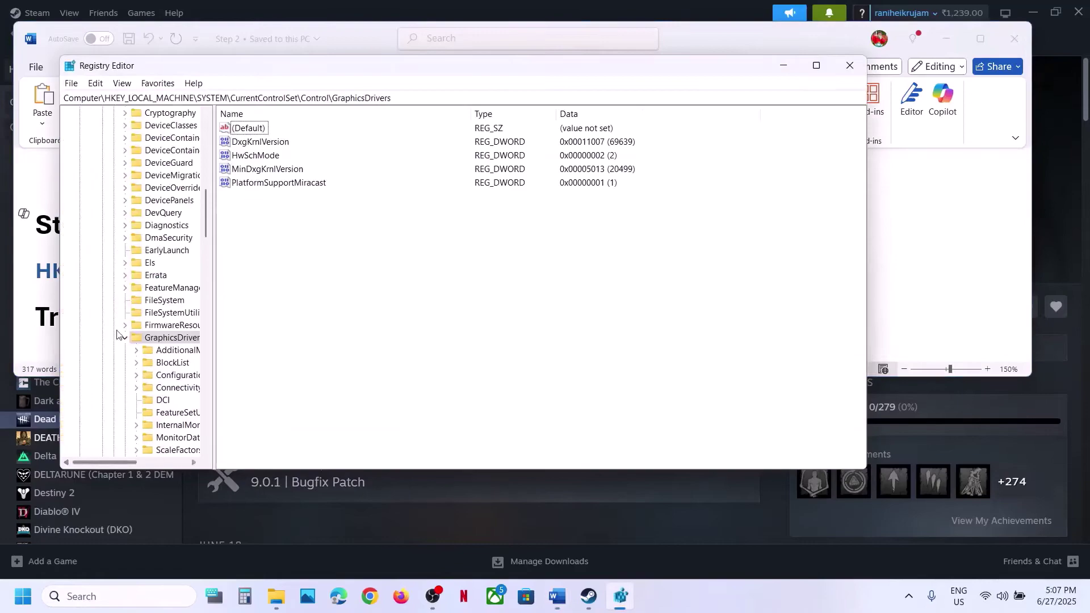
{"action": "scroll", "coordinate": [153, 213], "scroll_direction": "up", "scroll_amount": 15}
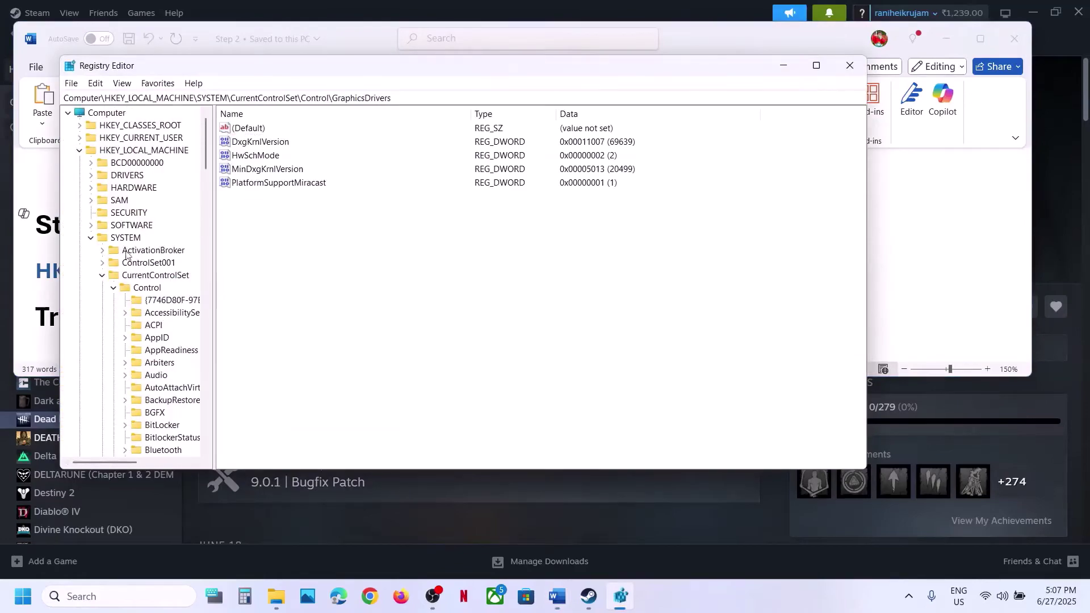
{"action": "left_click", "coordinate": [114, 287]}
{"action": "left_click", "coordinate": [102, 275]}
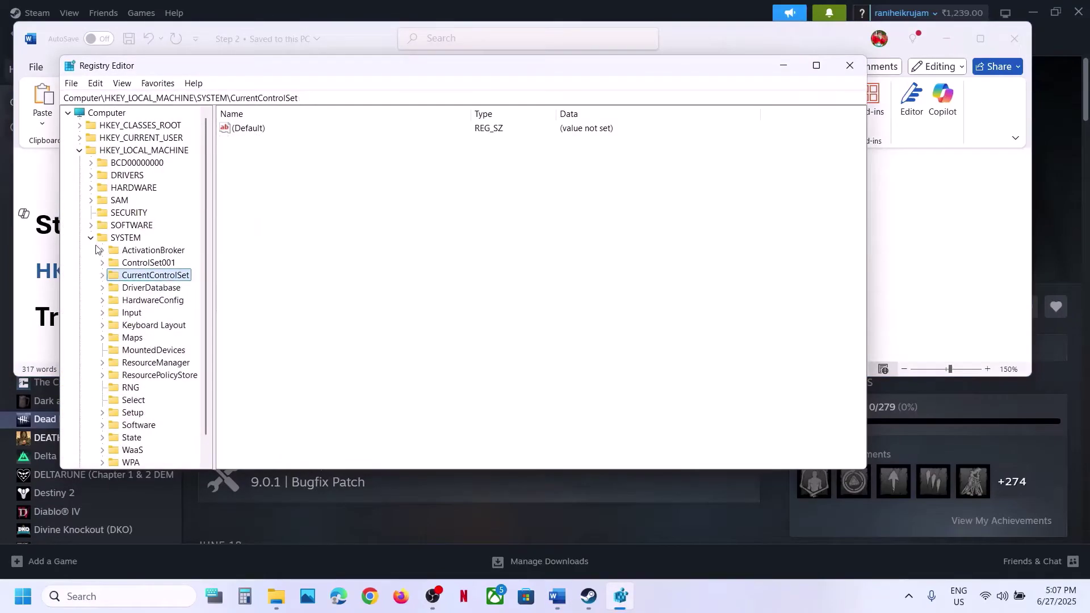
{"action": "left_click", "coordinate": [92, 239]}
{"action": "left_click", "coordinate": [80, 150]}
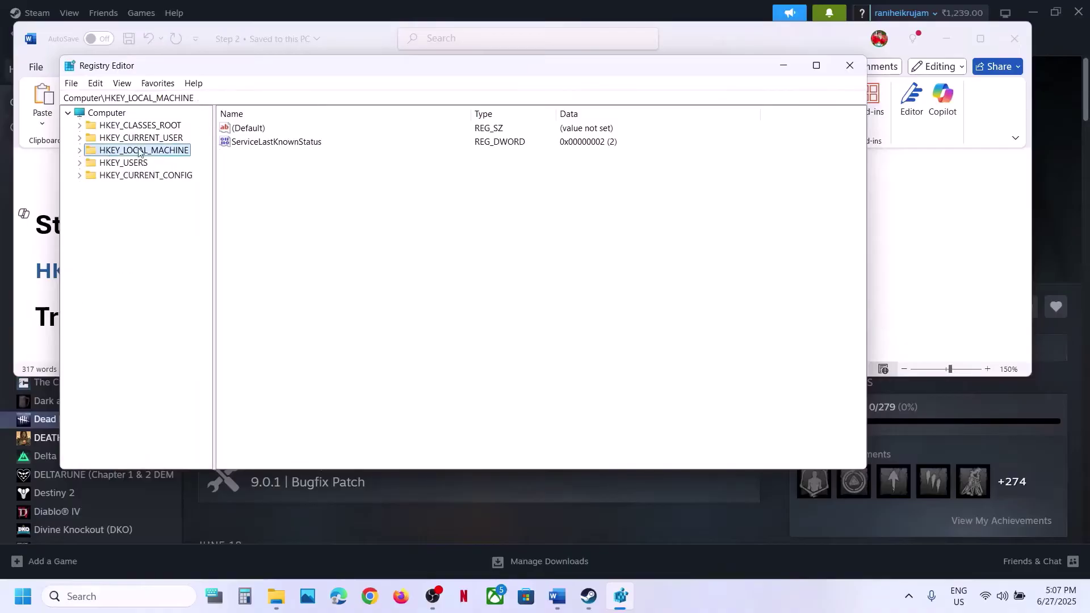
- Expand HKEY_LOCAL_MACHINE, SYSTEM and CurrentControlSet in the registry tree, following the path in the Word document
{"action": "left_click", "coordinate": [80, 152]}
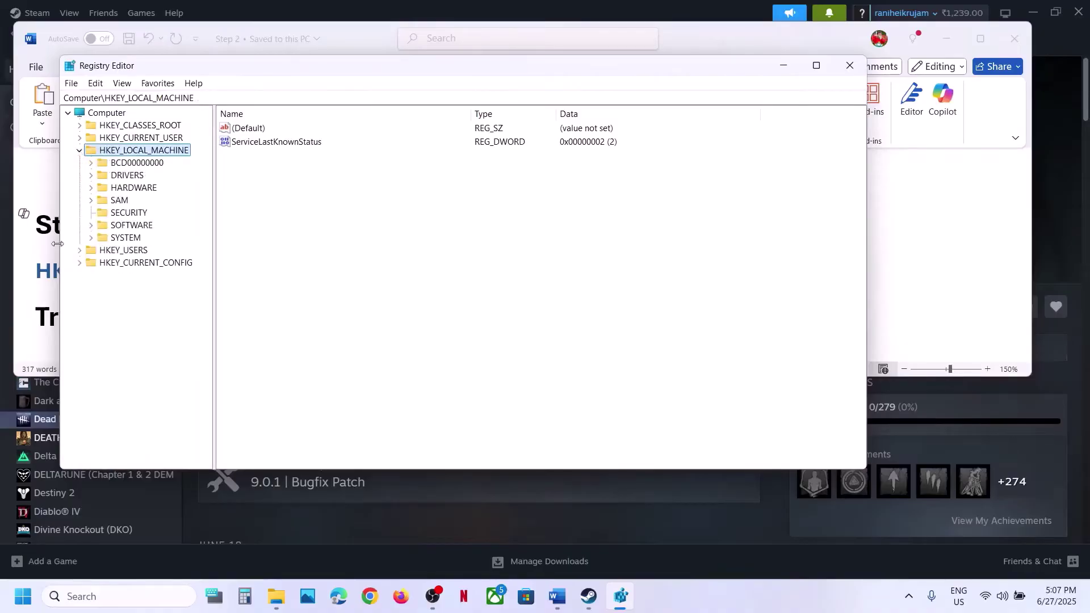
{"action": "left_click", "coordinate": [46, 258]}
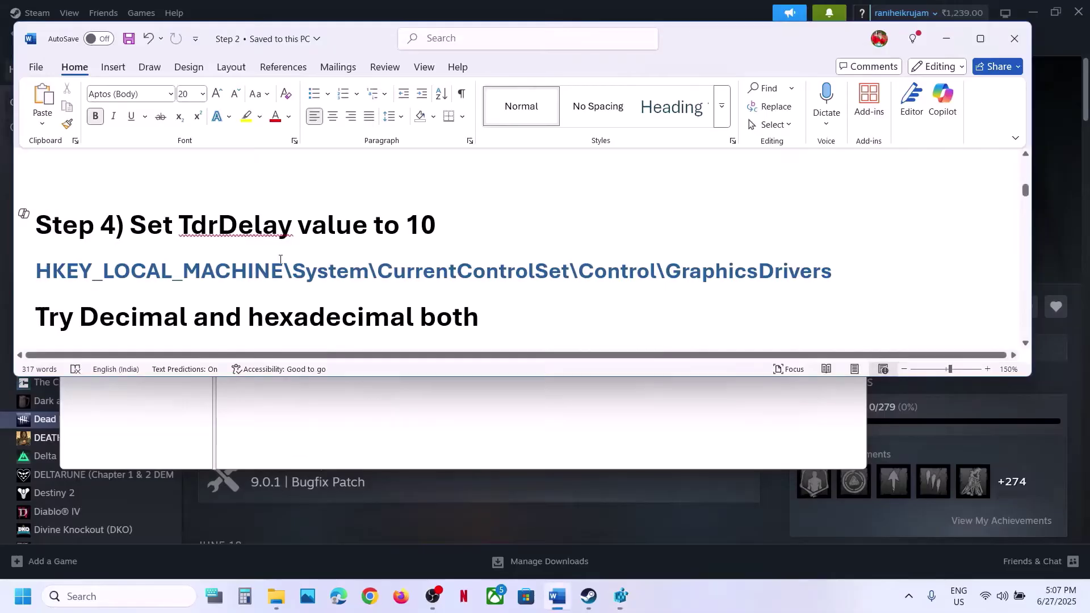
{"action": "key", "text": "alt+Tab"}
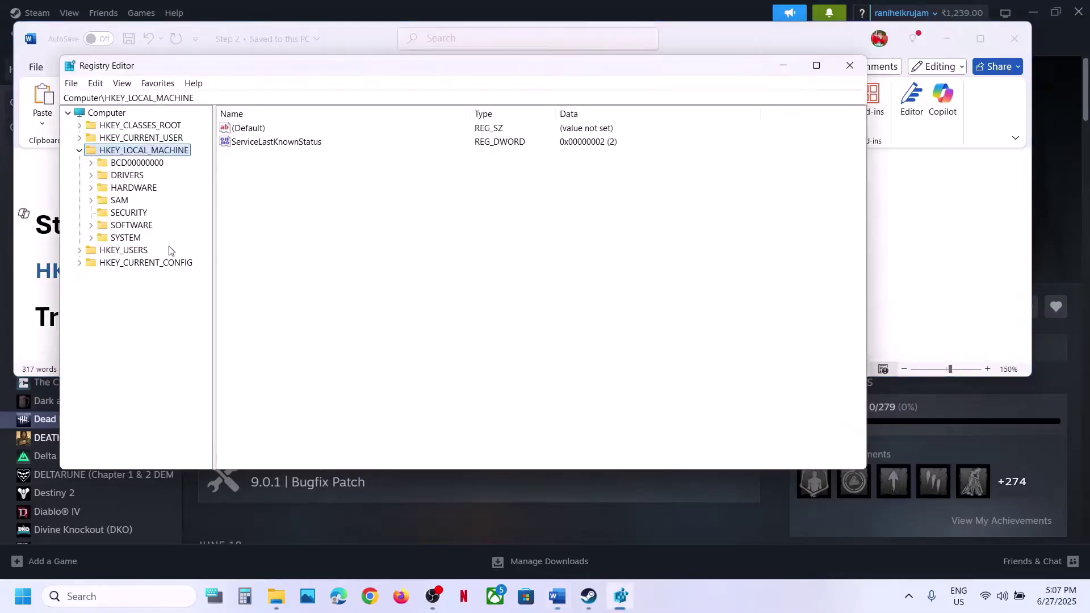
{"action": "left_click", "coordinate": [92, 237]}
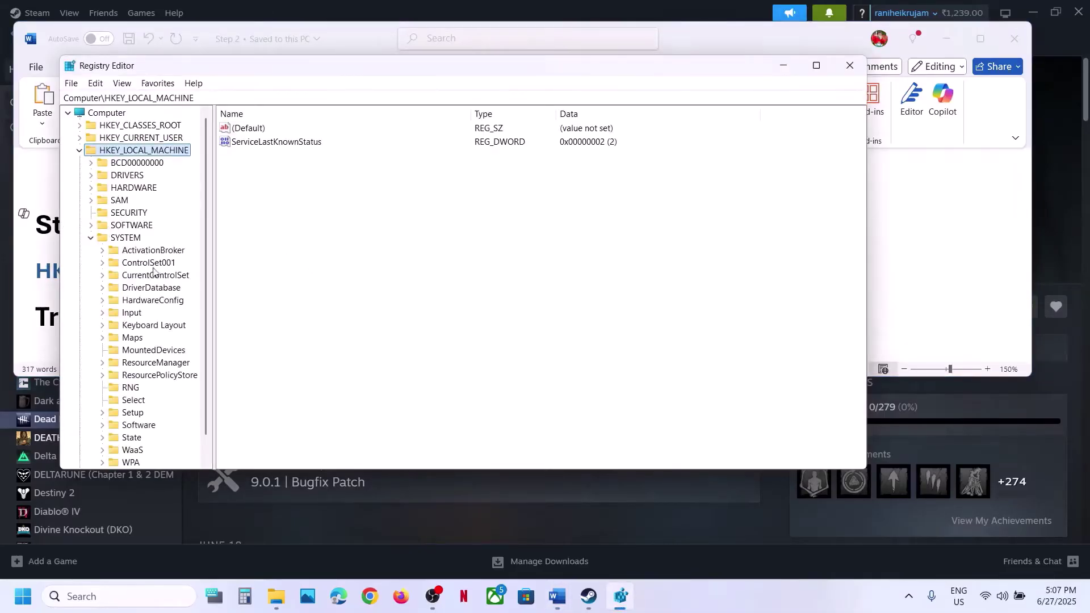
{"action": "left_click", "coordinate": [156, 275]}
{"action": "left_click", "coordinate": [102, 276]}
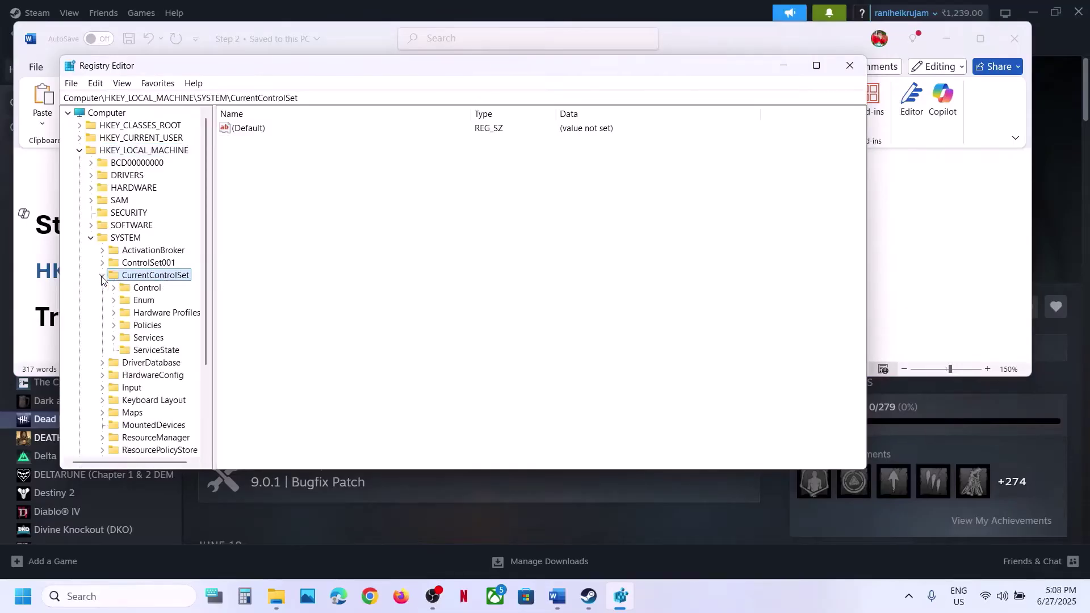
- Check the rest of the path in the Word document and expand the Control key under CurrentControlSet
{"action": "key", "text": "alt+Tab"}
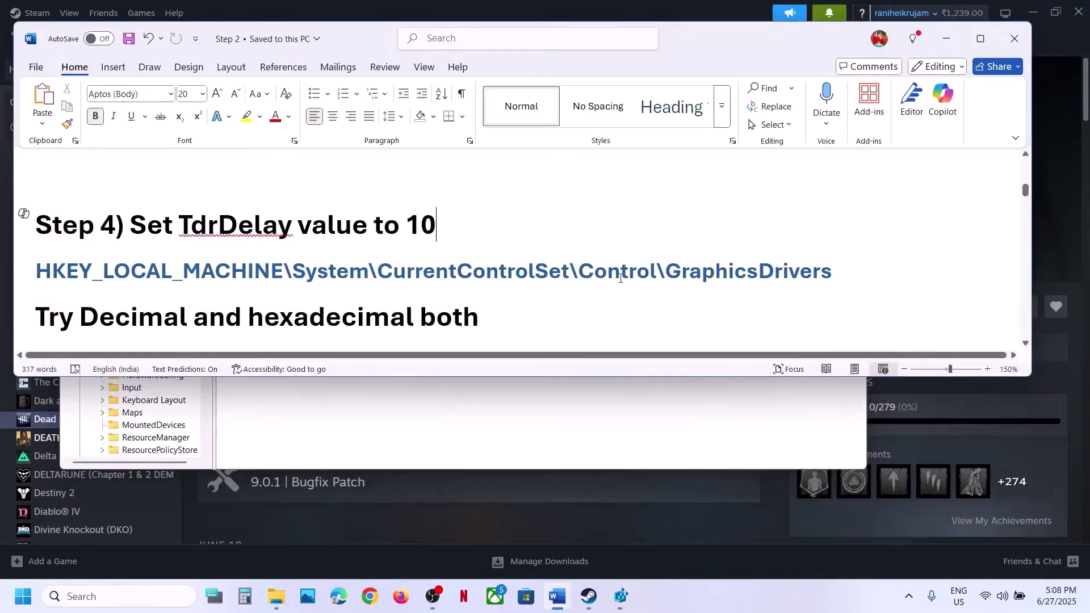
{"action": "key", "text": "alt+Tab"}
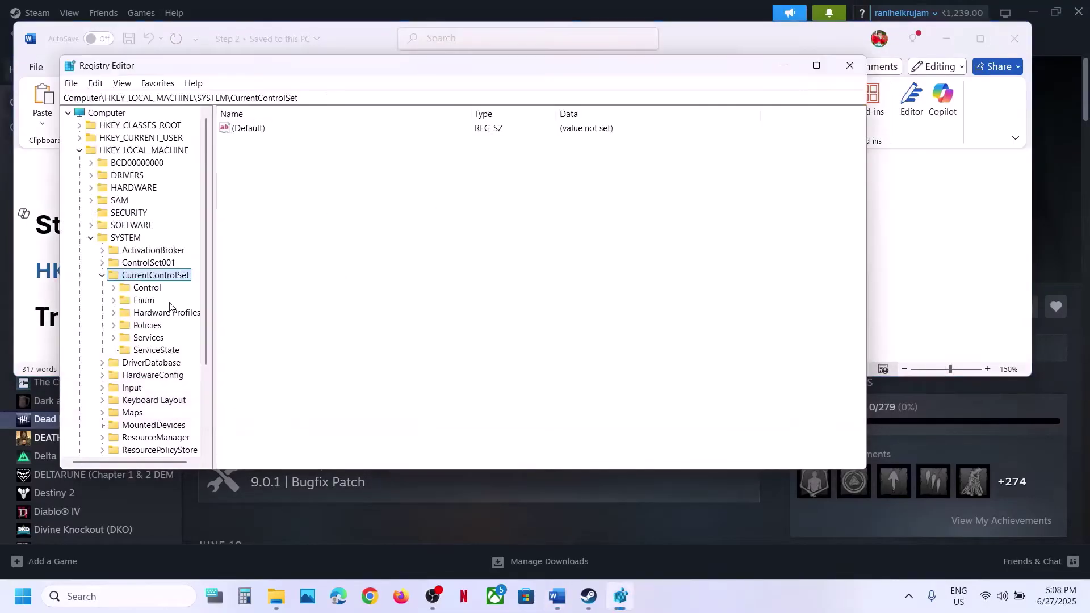
{"action": "left_click", "coordinate": [143, 289]}
{"action": "double_click", "coordinate": [143, 289]}
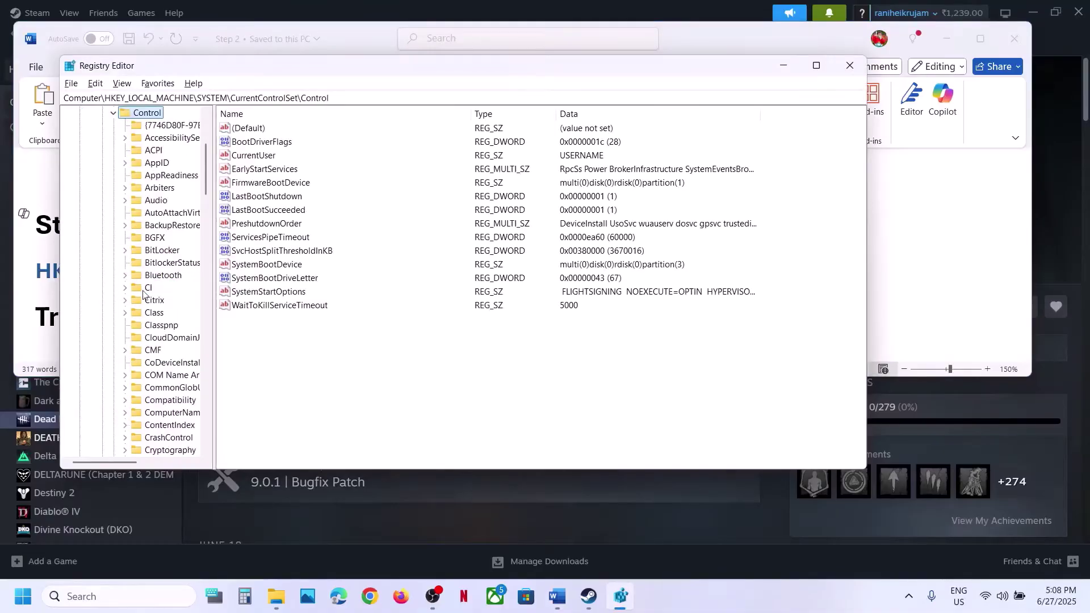
- Select the GraphicsDrivers key under Control in the registry tree
{"action": "scroll", "coordinate": [148, 300], "scroll_direction": "down", "scroll_amount": 14}
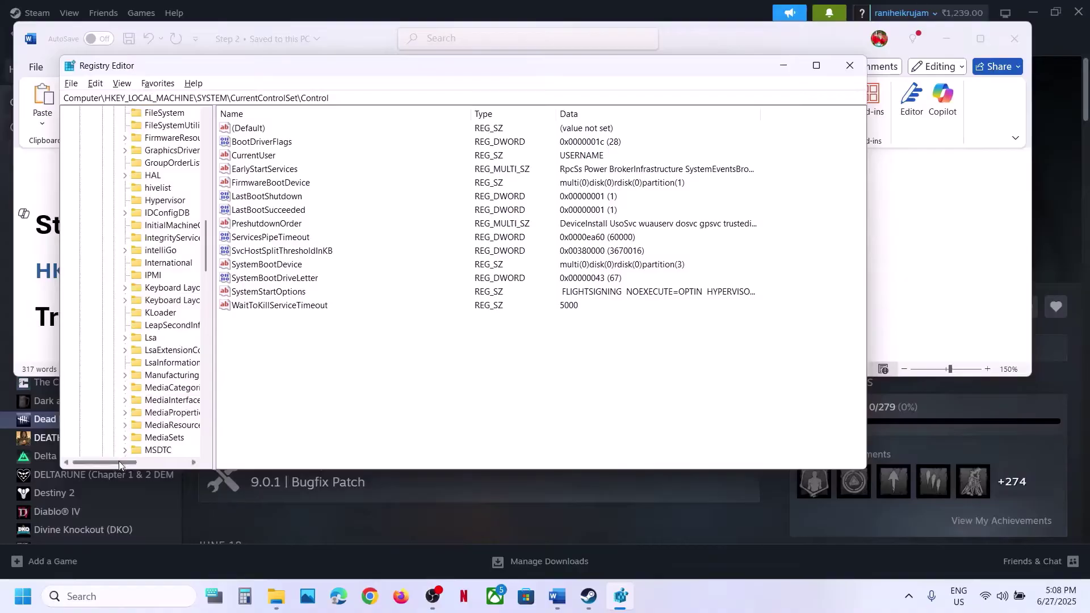
{"action": "left_click_drag", "start_coordinate": [118, 461], "coordinate": [135, 461]}
{"action": "left_click", "coordinate": [135, 151]}
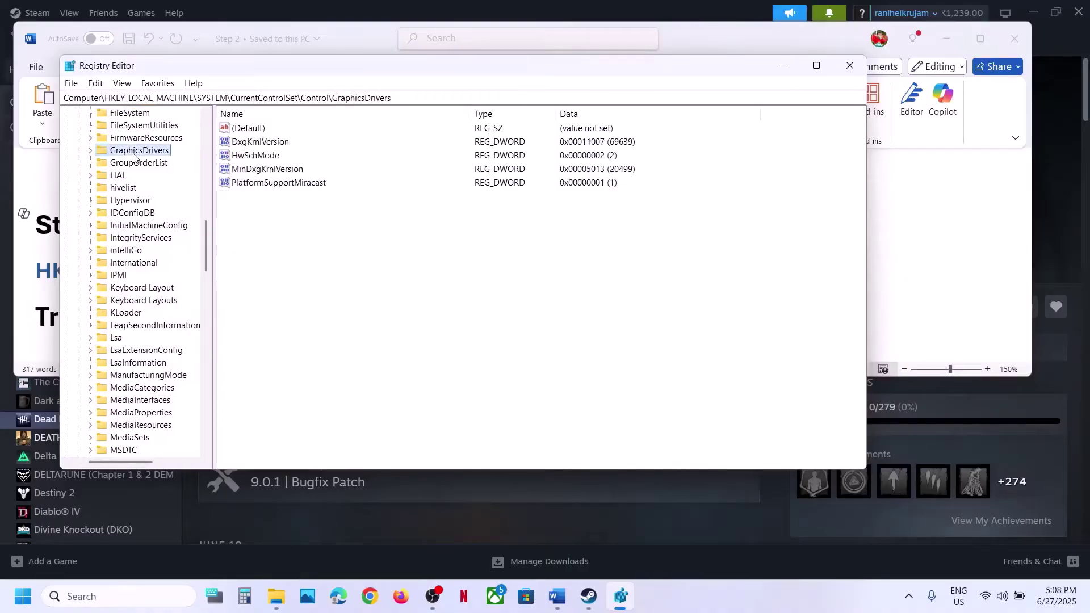
{"action": "scroll", "coordinate": [141, 170], "scroll_direction": "up", "scroll_amount": 1}
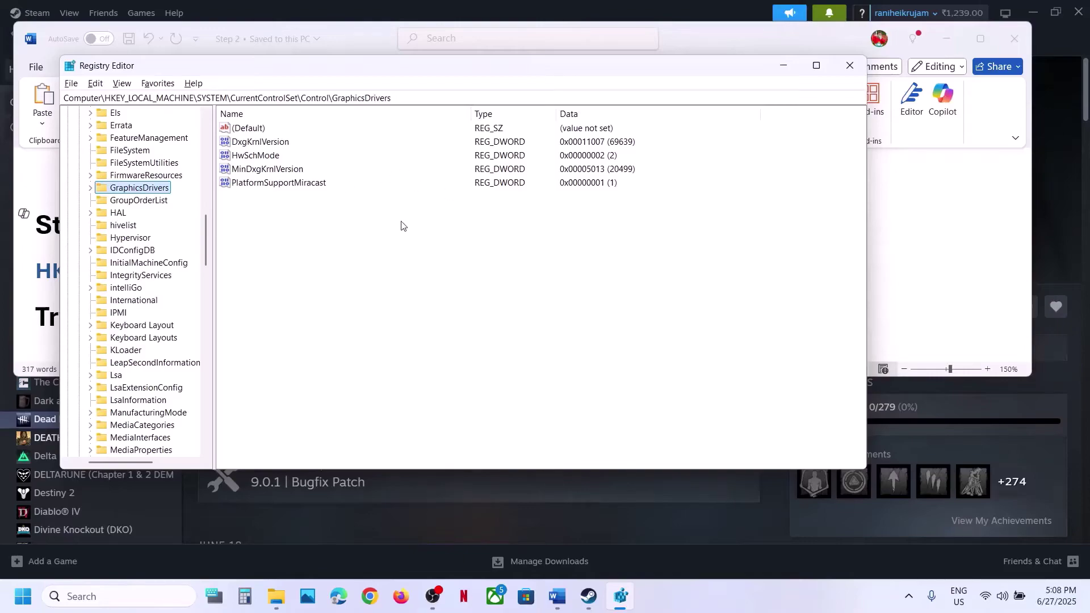
- Copy the name TdrDelay from Step 4 of the Word document and minimize the document
{"action": "left_click", "coordinate": [905, 254]}
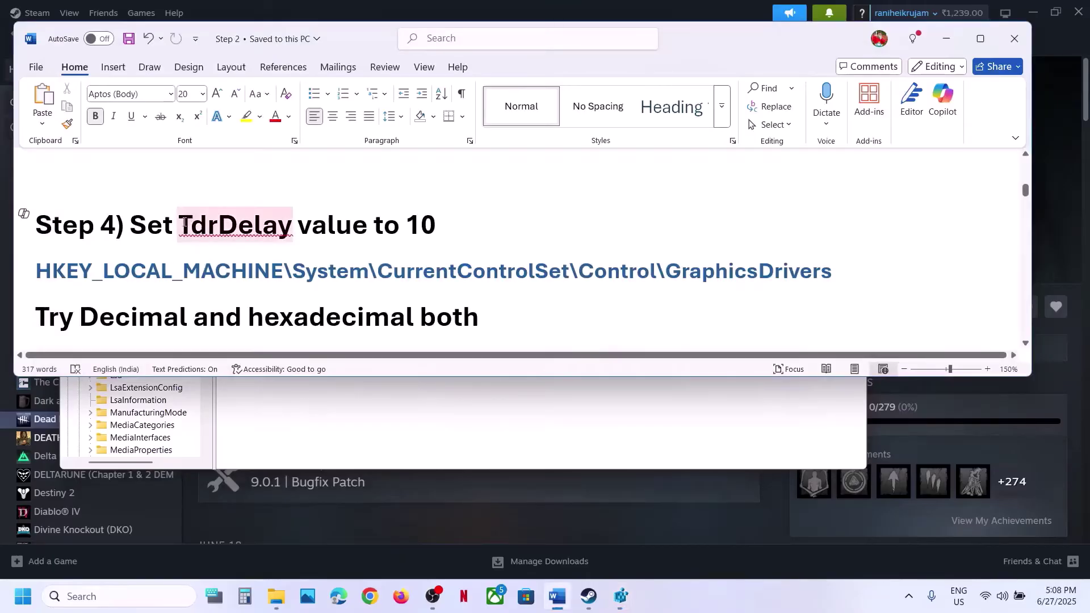
{"action": "left_click_drag", "start_coordinate": [185, 223], "coordinate": [293, 225]}
{"action": "key", "text": "ctrl+c"}
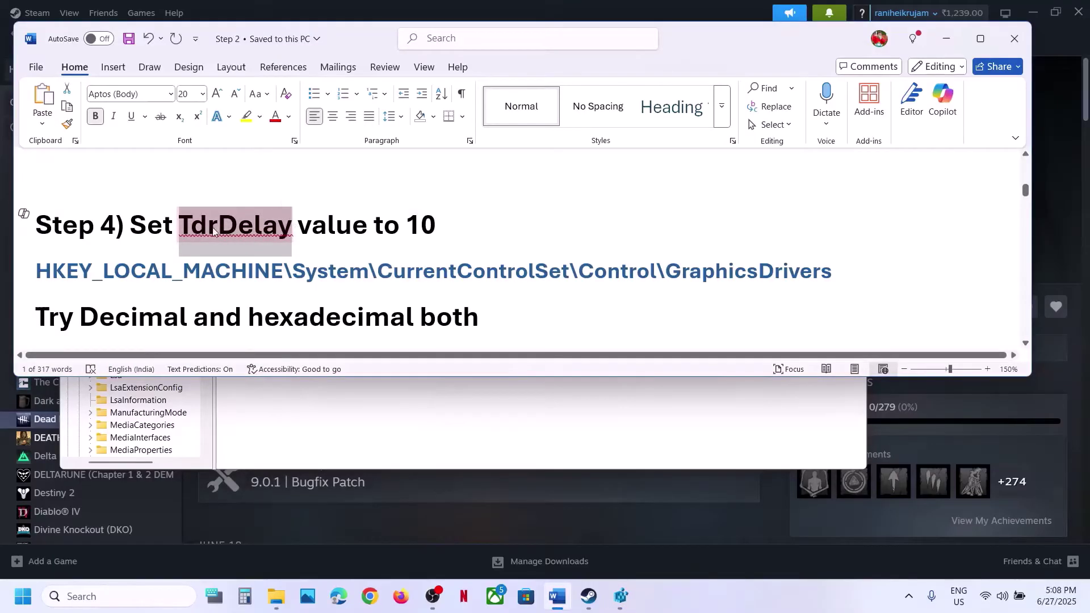
{"action": "left_click", "coordinate": [946, 39]}
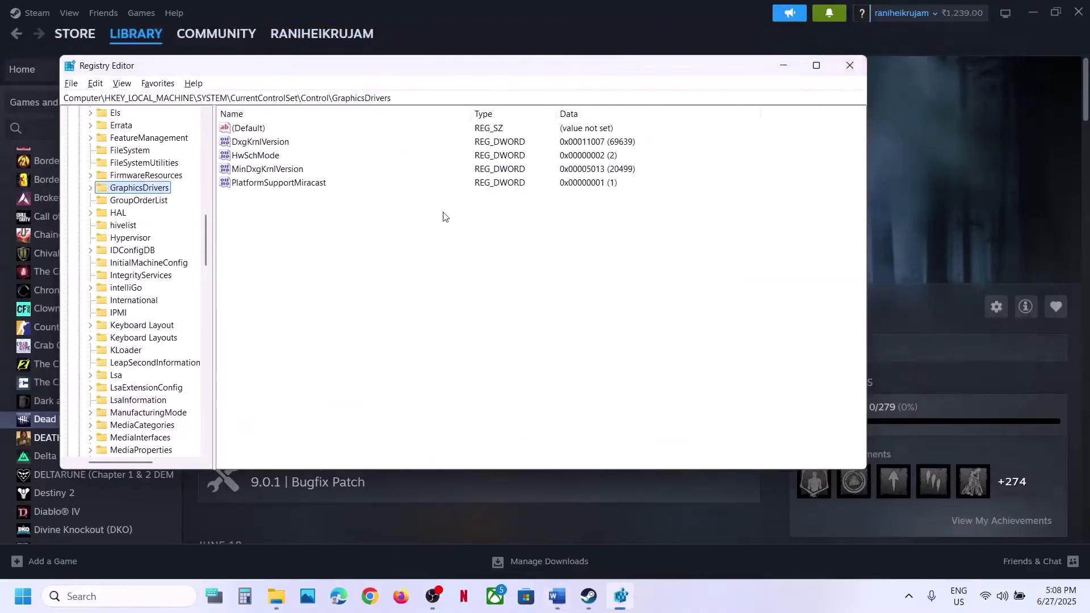
- Create a DWORD (32-bit) value named TdrDelay in the GraphicsDrivers key, using the copied name
{"action": "right_click", "coordinate": [291, 209]}
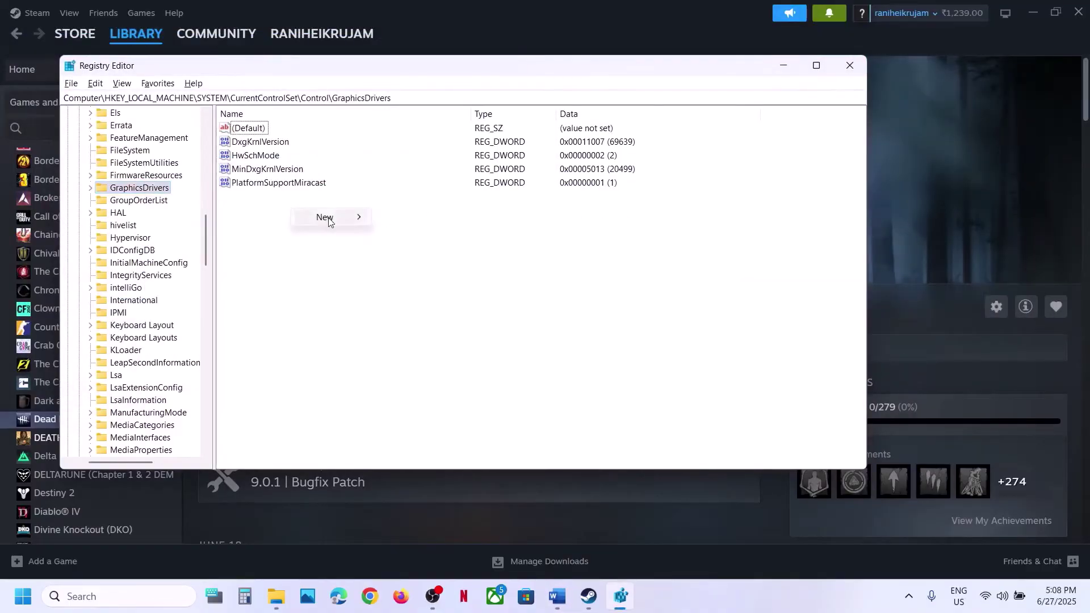
{"action": "mouse_move", "coordinate": [329, 221]}
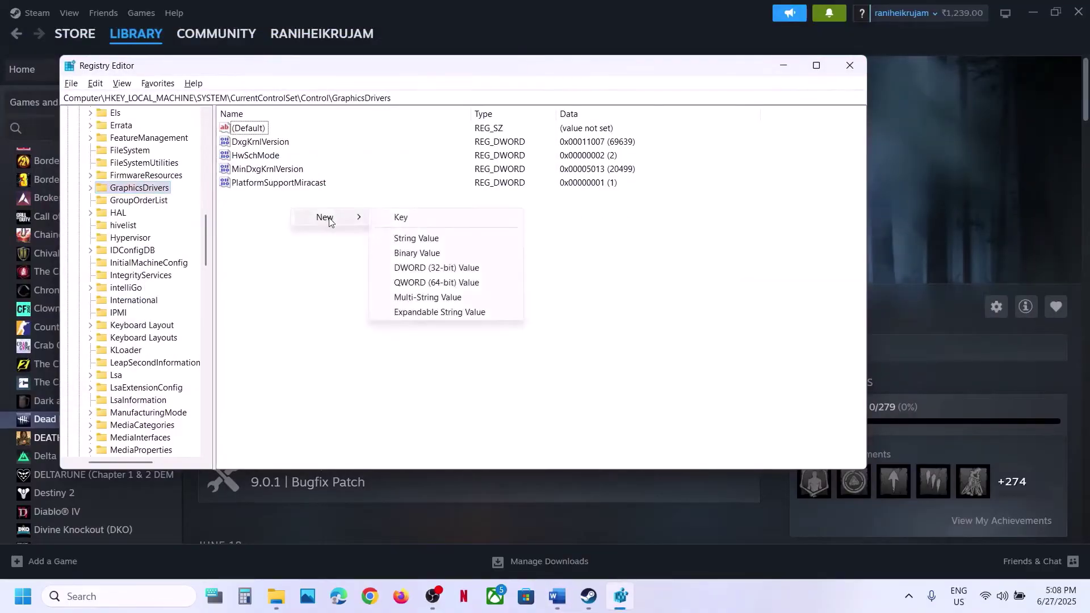
{"action": "left_click", "coordinate": [448, 273]}
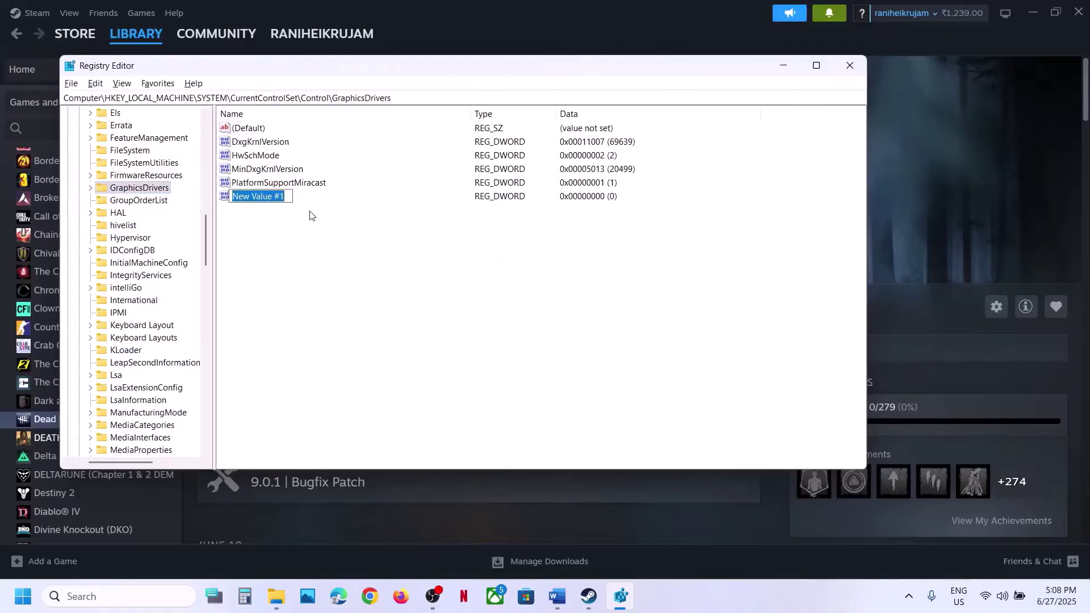
{"action": "key", "text": "ctrl+v"}
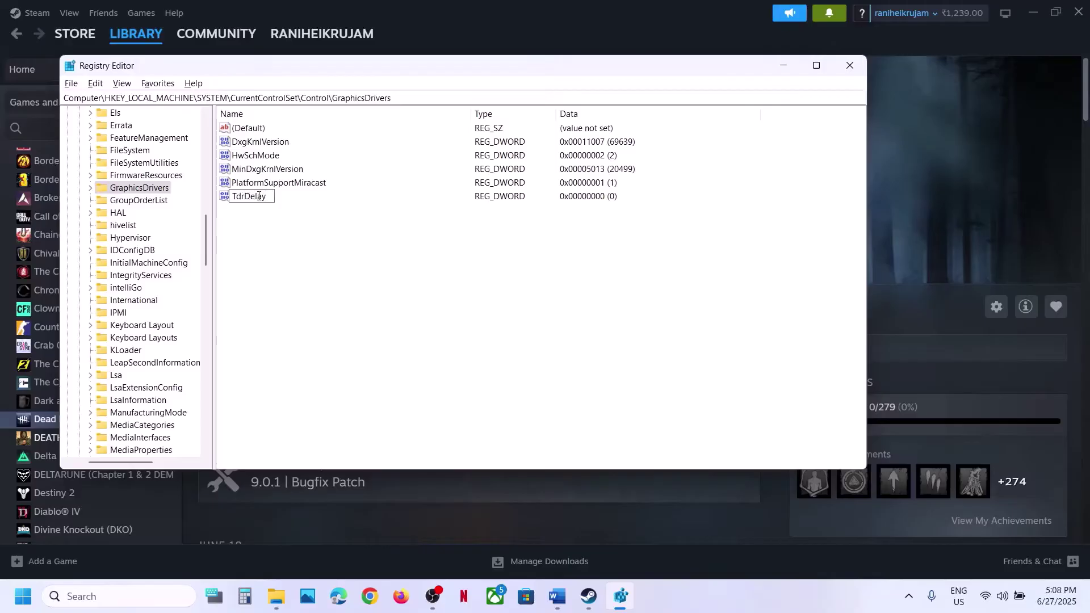
{"action": "key", "text": "Return"}
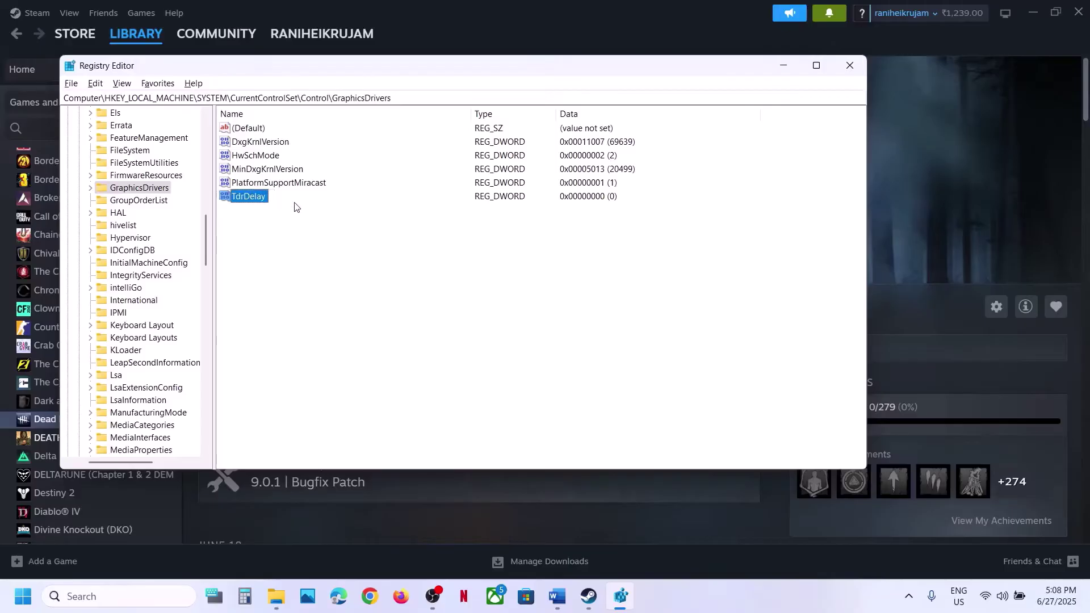
- Set the TdrDelay value data to 10 with the Hexadecimal base
{"action": "double_click", "coordinate": [255, 202]}
{"action": "left_click_drag", "start_coordinate": [261, 134], "coordinate": [478, 178]}
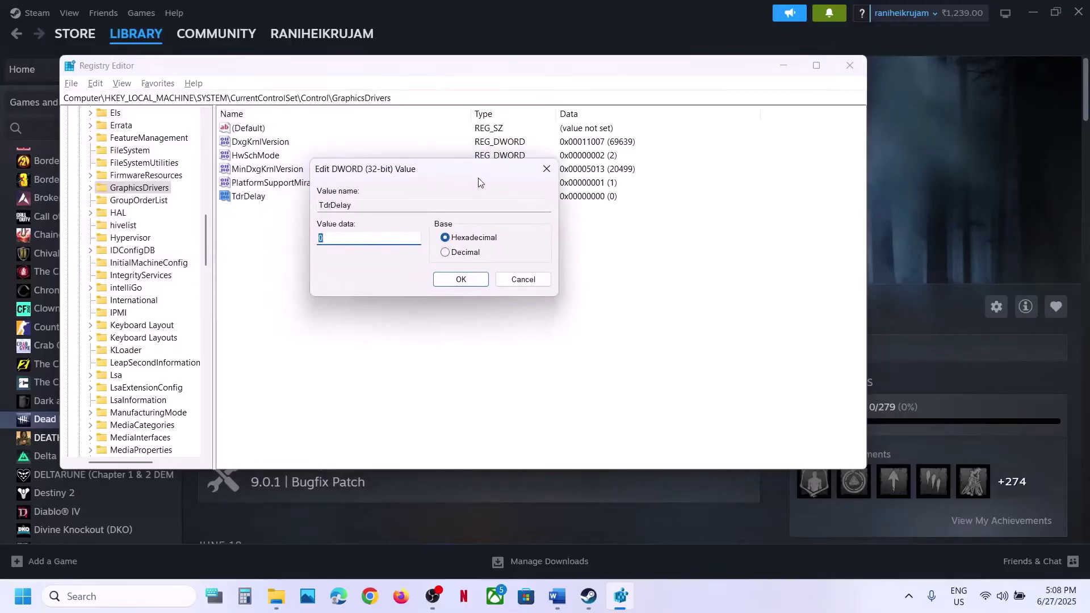
{"action": "left_click", "coordinate": [447, 241]}
{"action": "left_click_drag", "start_coordinate": [359, 239], "coordinate": [320, 238]}
{"action": "type", "text": "10"}
{"action": "left_click", "coordinate": [453, 278]}
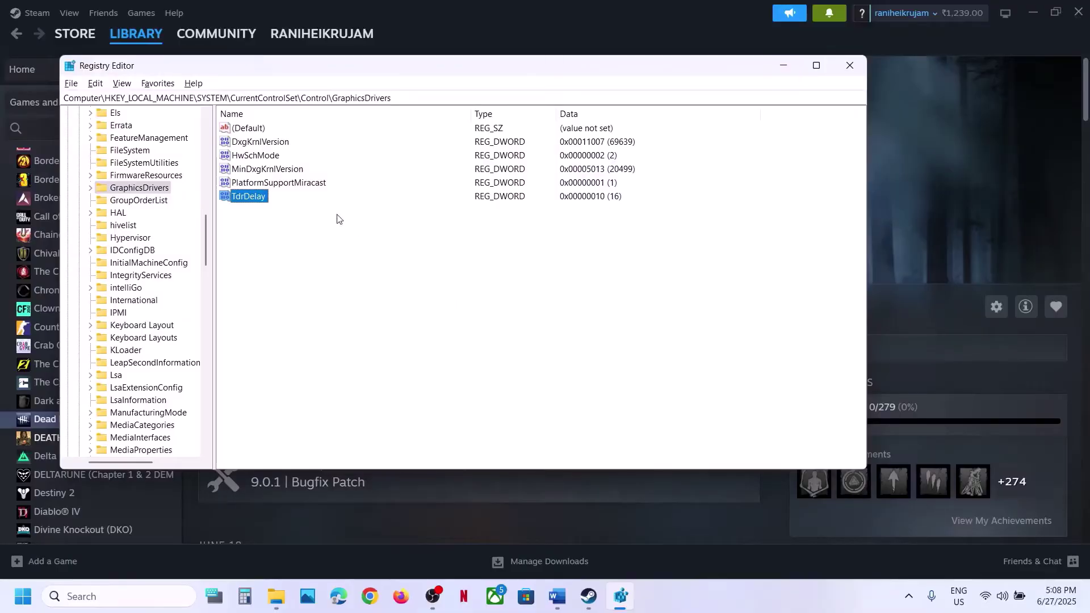
- Change TdrDelay to the Decimal base with value data 10
{"action": "double_click", "coordinate": [245, 197]}
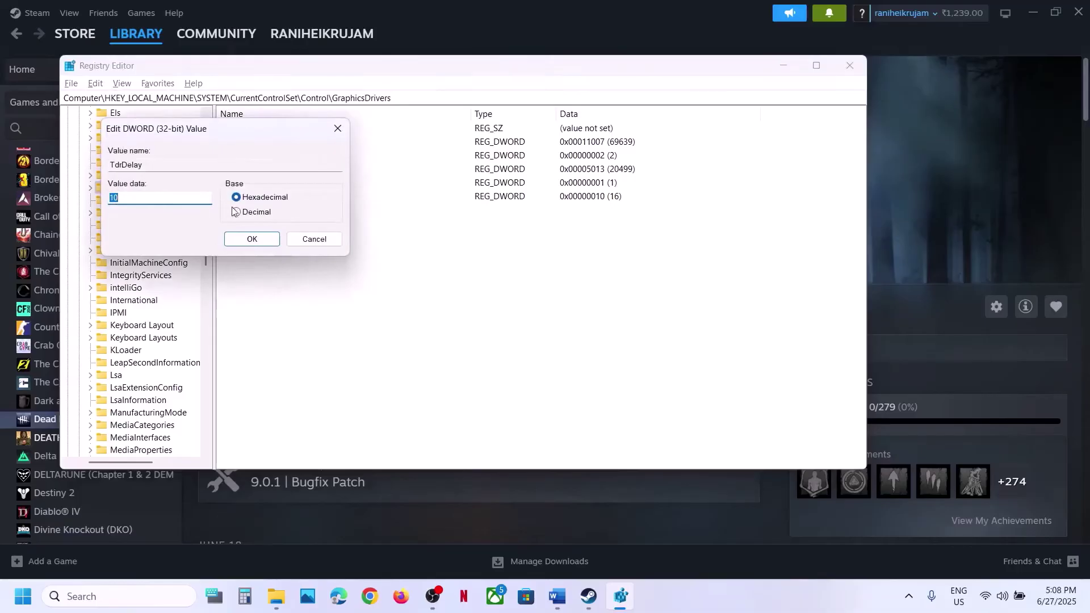
{"action": "left_click", "coordinate": [237, 213]}
{"action": "double_click", "coordinate": [141, 199]}
{"action": "type", "text": "1"}
{"action": "left_click", "coordinate": [253, 239]}
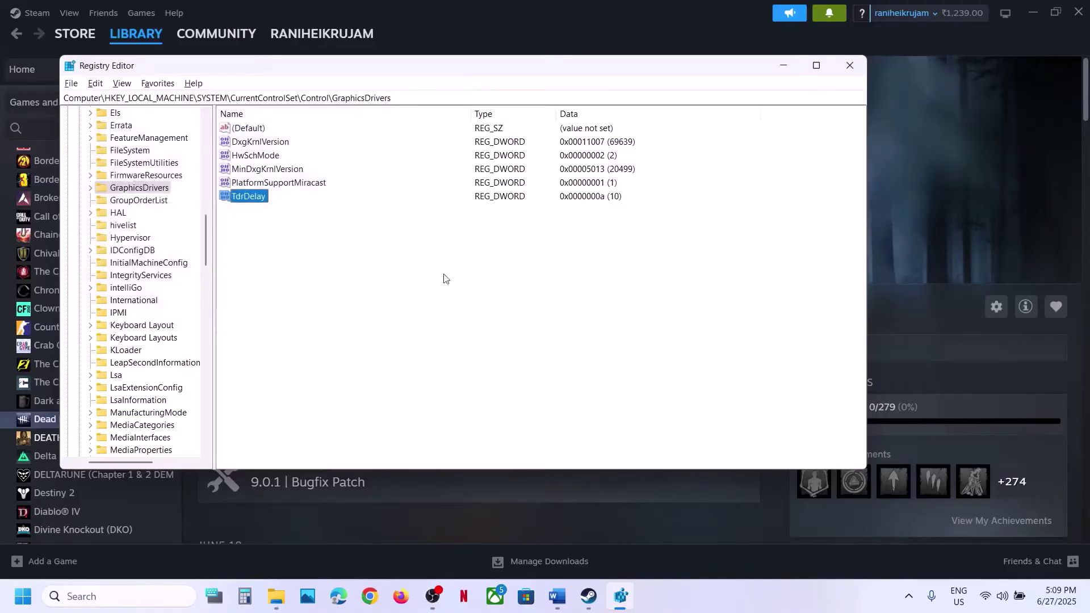
- Look up the Windows restart option among the power choices without restarting, and return to Steam
{"action": "left_click", "coordinate": [897, 252]}
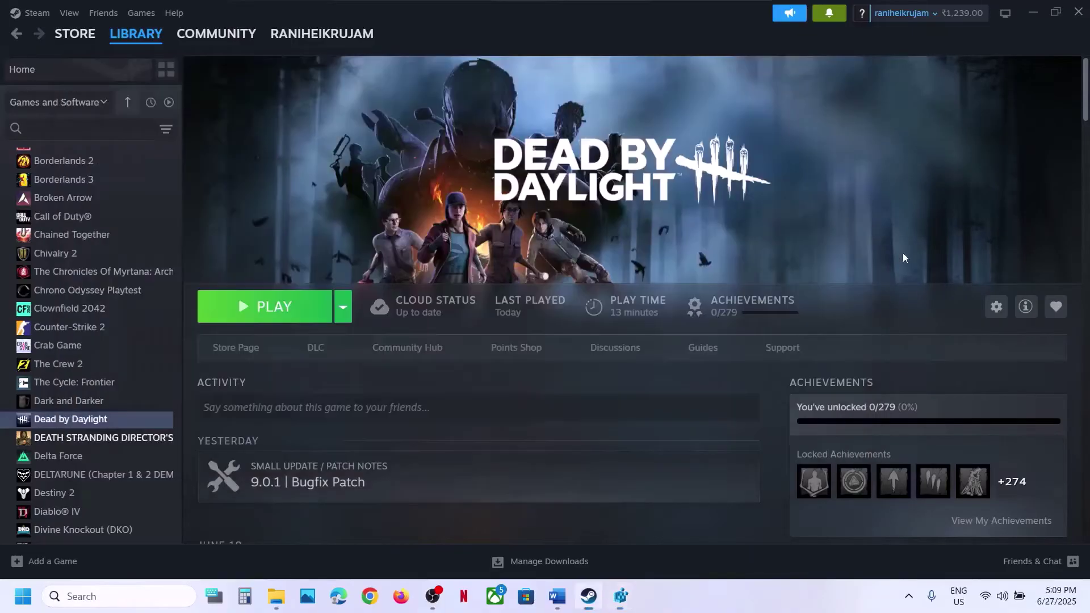
{"action": "key", "text": "super"}
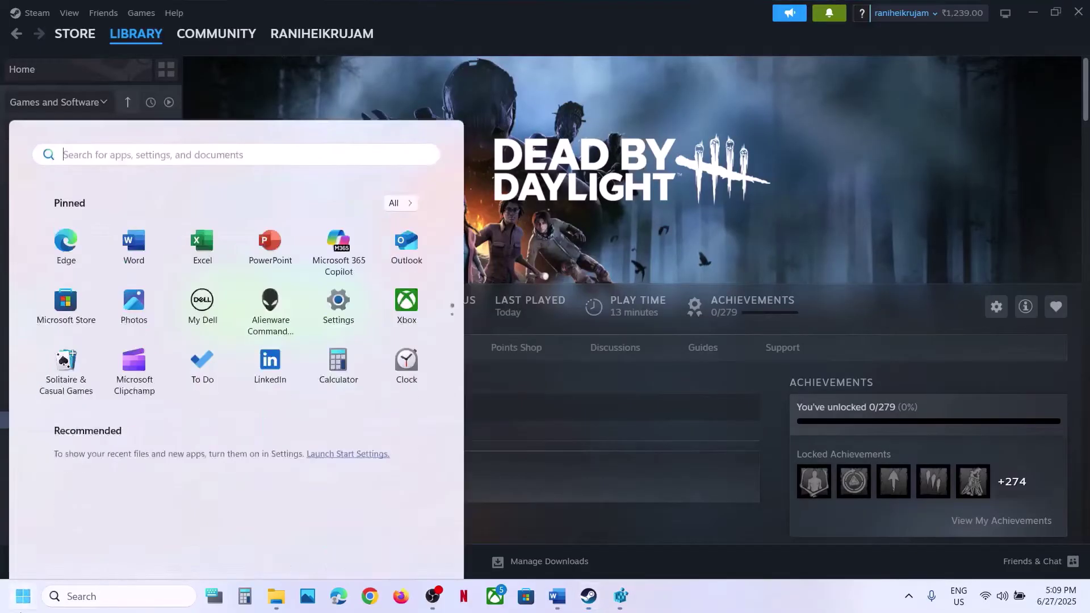
{"action": "left_click", "coordinate": [412, 546]}
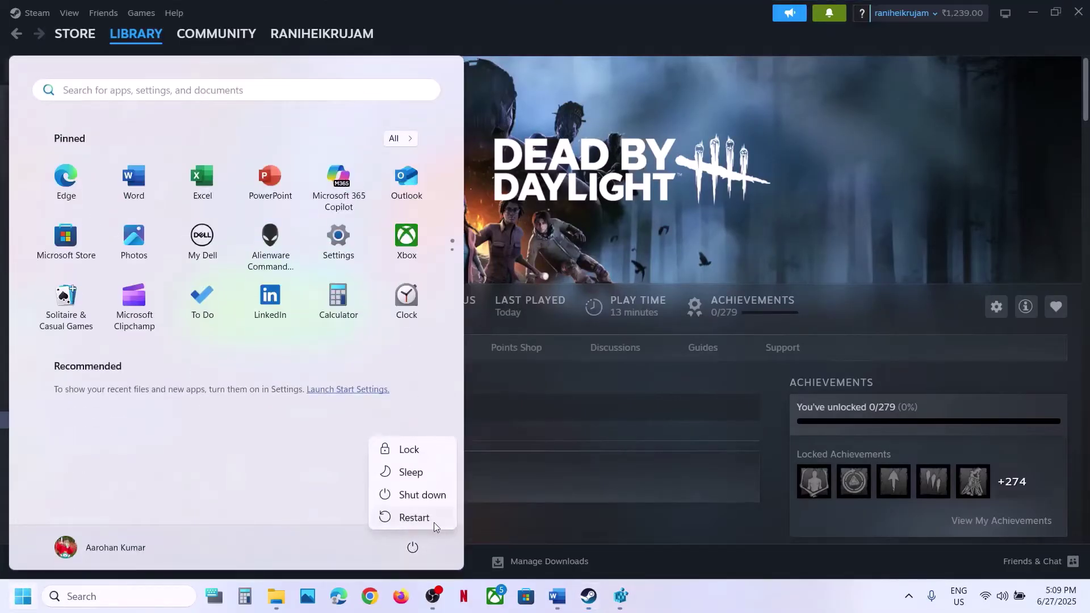
{"action": "left_click", "coordinate": [661, 224]}
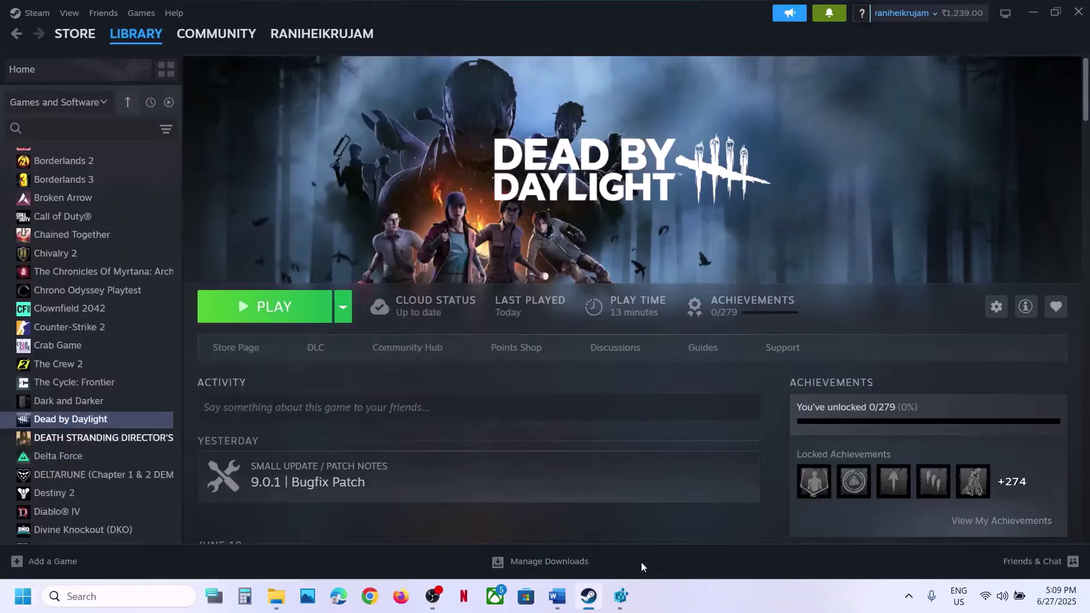
- Return to Registry Editor and set TdrDelay to 10 in Hexadecimal again
{"action": "left_click", "coordinate": [623, 596]}
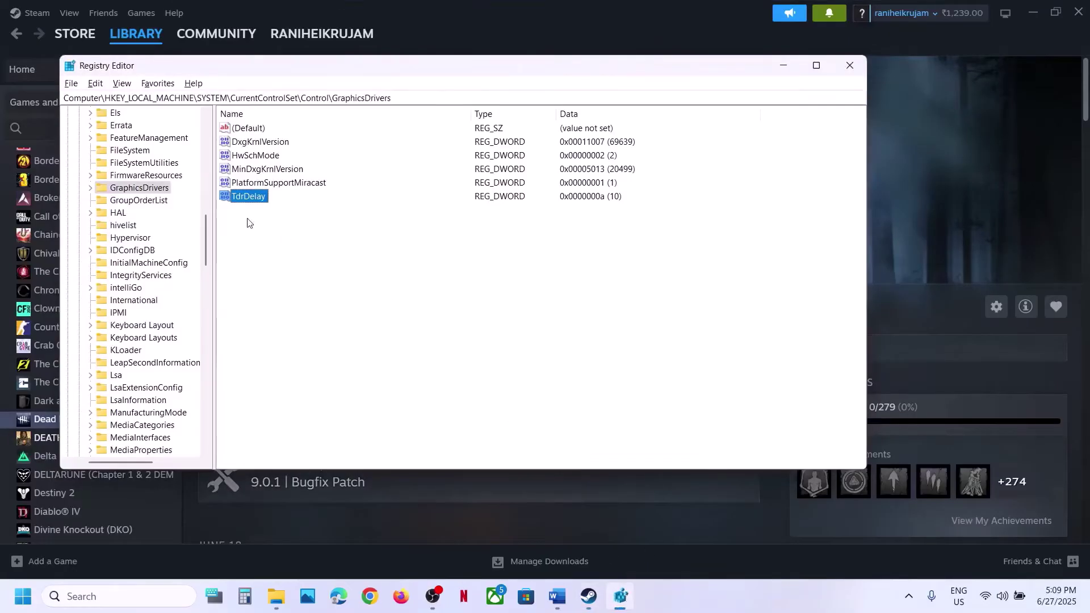
{"action": "double_click", "coordinate": [239, 197]}
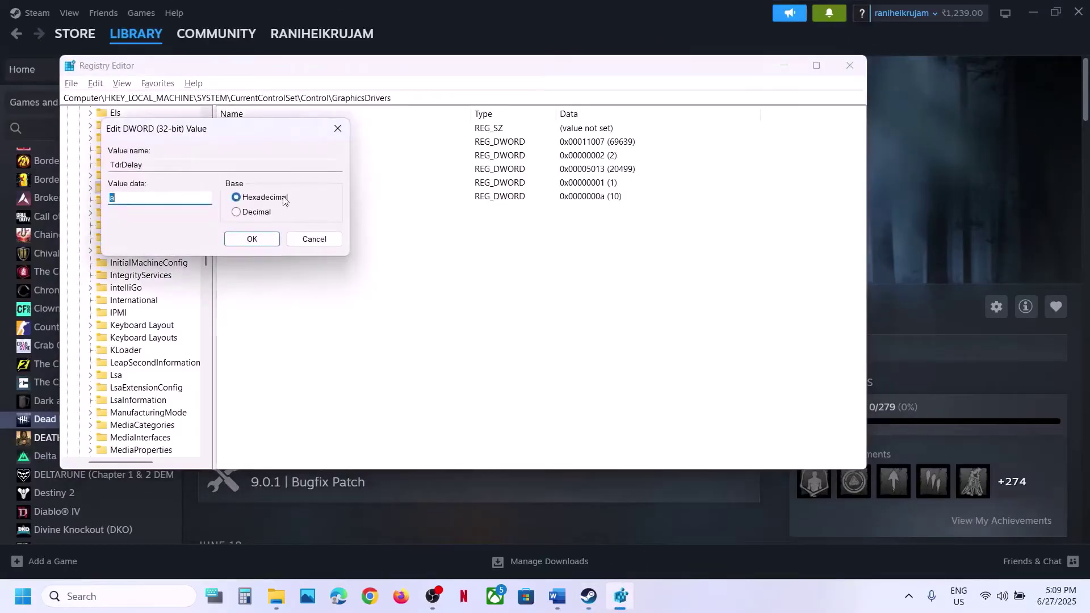
{"action": "left_click", "coordinate": [128, 195]}
{"action": "left_click", "coordinate": [252, 239]}
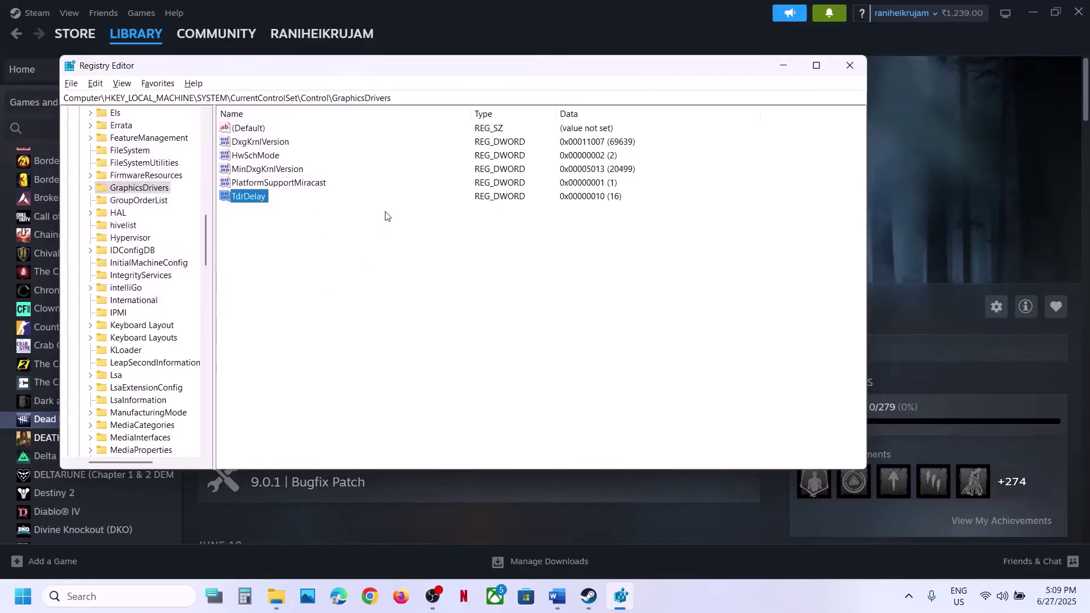
- Switch the TdrDelay base to Decimal and enter 10 as its value data
{"action": "double_click", "coordinate": [256, 197]}
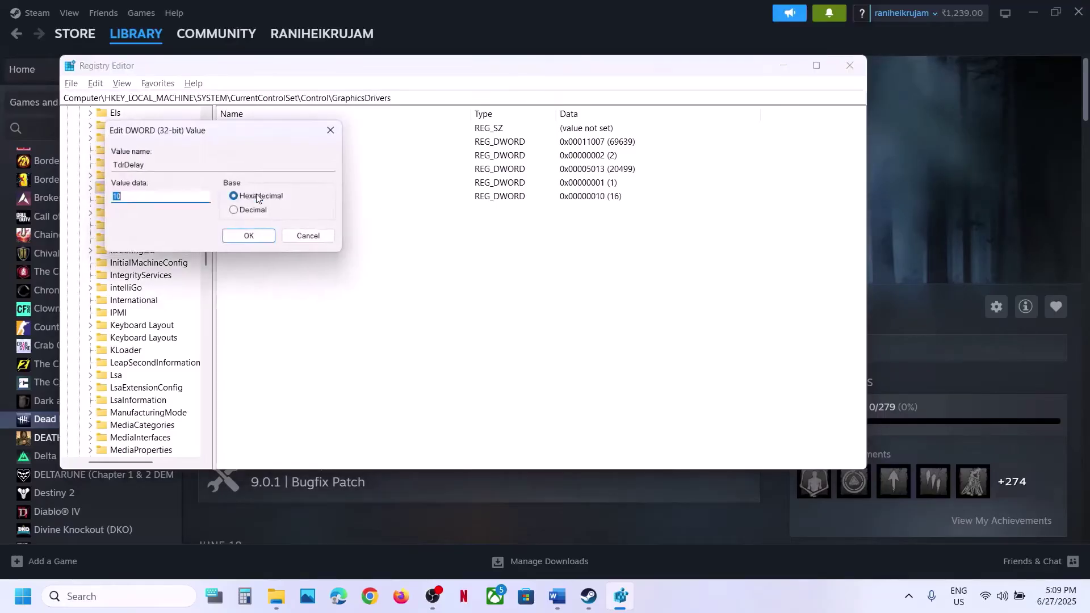
{"action": "left_click", "coordinate": [238, 217]}
{"action": "left_click", "coordinate": [146, 193]}
{"action": "double_click", "coordinate": [146, 194]}
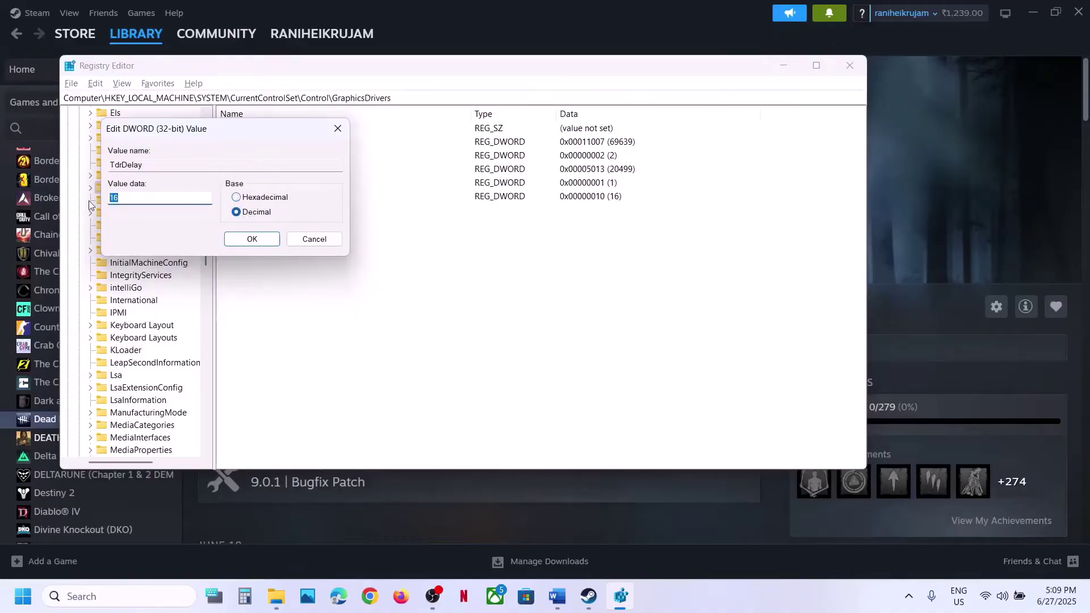
{"action": "type", "text": "10"}
{"action": "left_click", "coordinate": [245, 239]}
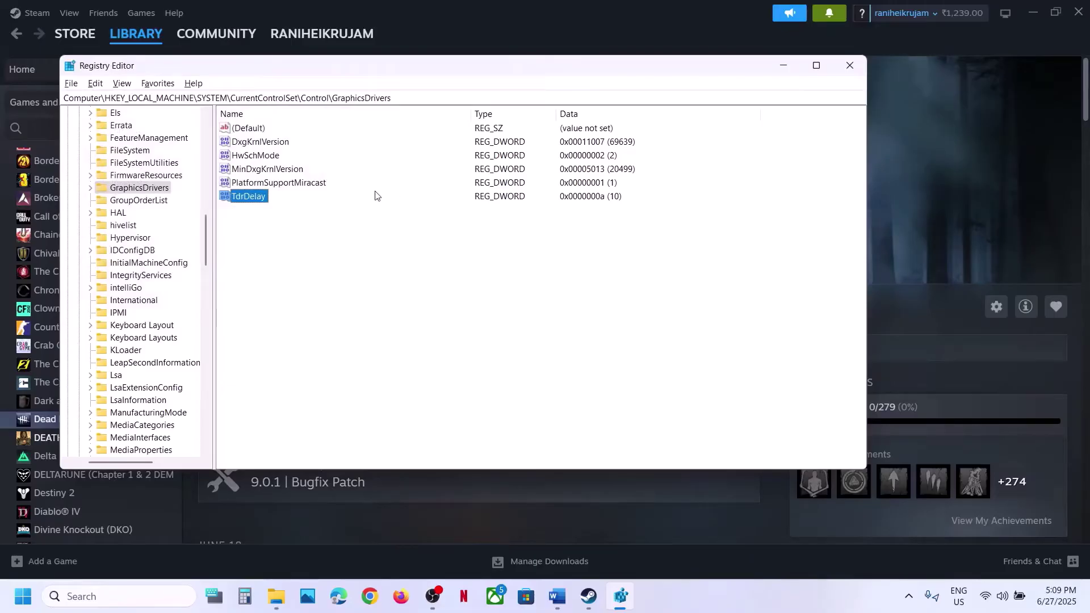
- Close Registry Editor and find Step 5 on verifying the game files in the Word document
{"action": "left_click", "coordinate": [850, 66]}
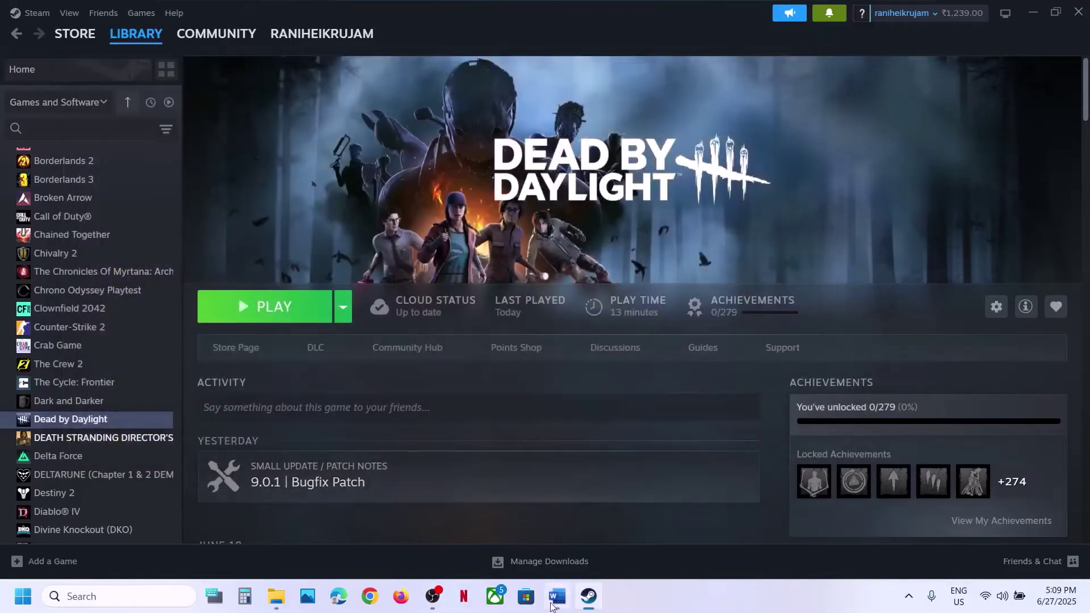
{"action": "left_click", "coordinate": [556, 596]}
{"action": "scroll", "coordinate": [414, 235], "scroll_direction": "down", "scroll_amount": 3}
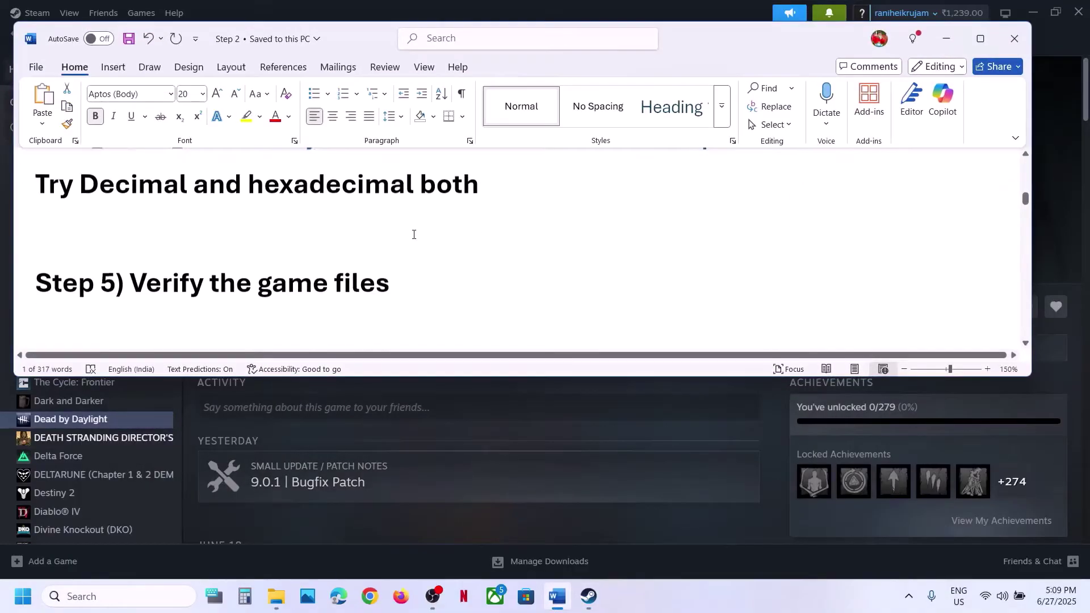
{"action": "left_click_drag", "start_coordinate": [195, 277], "coordinate": [438, 306]}
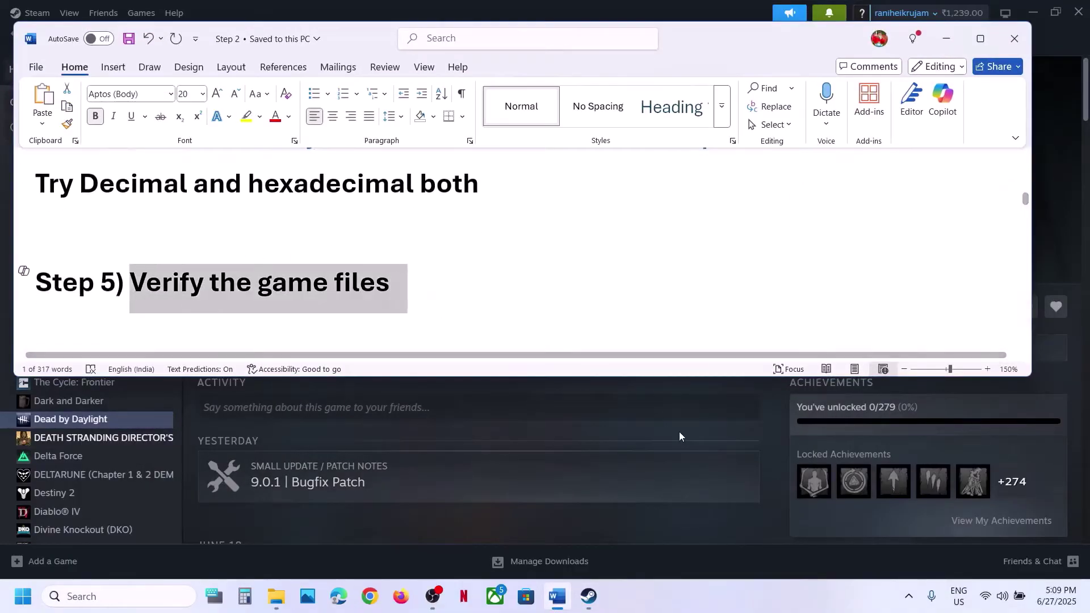
- Locate the game file verification option in Dead by Daylight's Installed Files properties in Steam, and close the properties
{"action": "left_click", "coordinate": [232, 418]}
{"action": "right_click", "coordinate": [151, 423]}
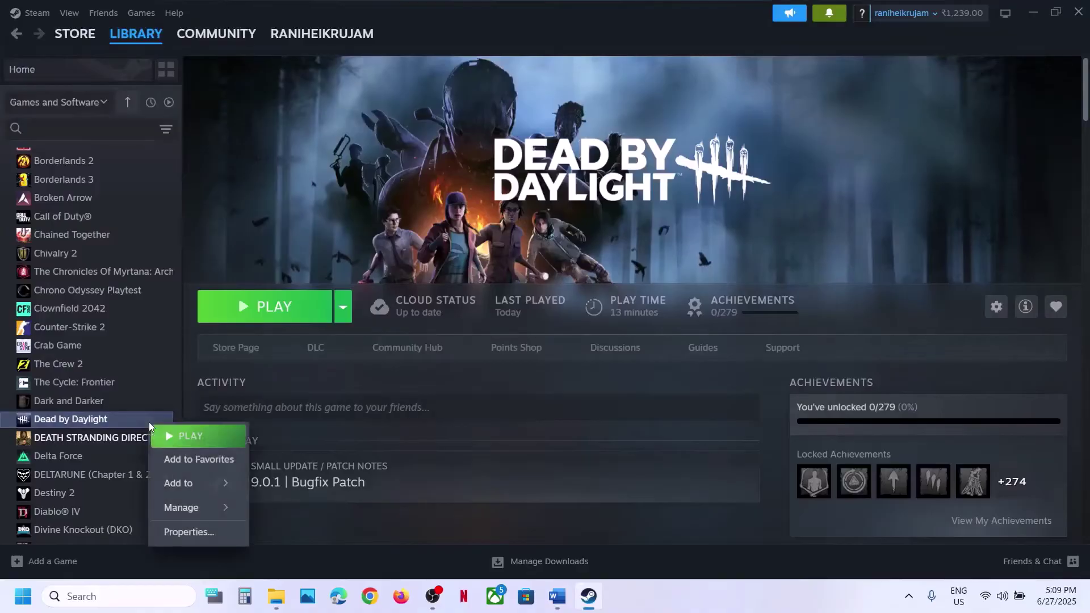
{"action": "left_click", "coordinate": [189, 533]}
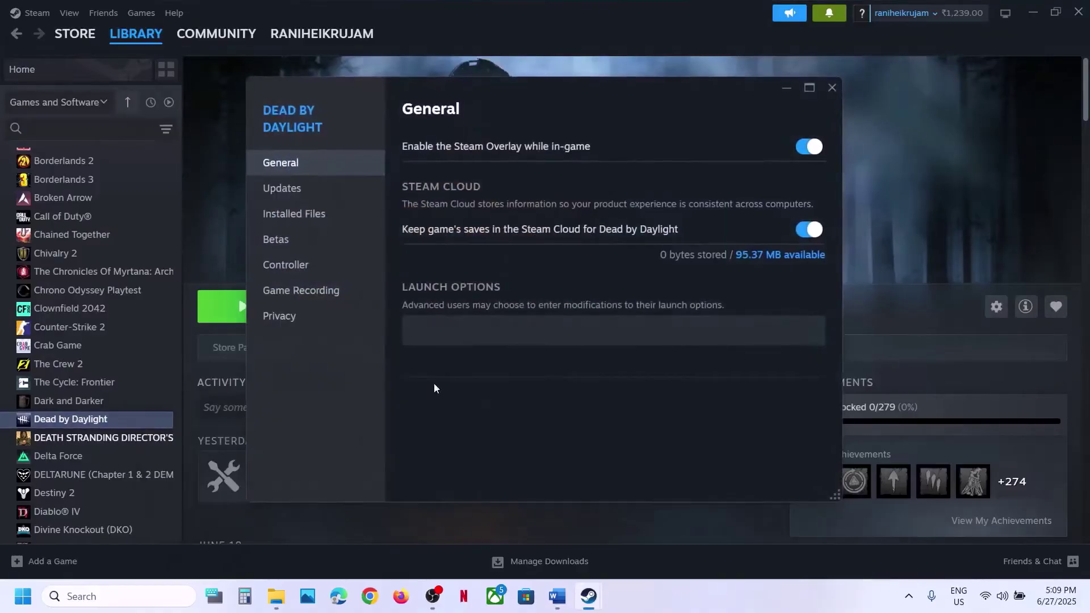
{"action": "left_click", "coordinate": [321, 218]}
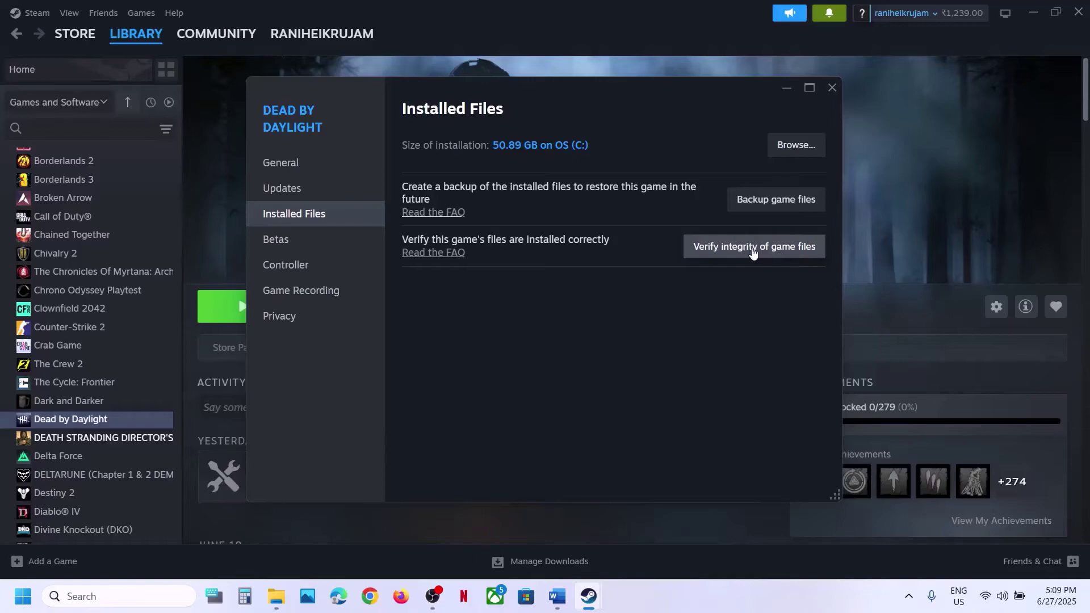
{"action": "left_click", "coordinate": [833, 87]}
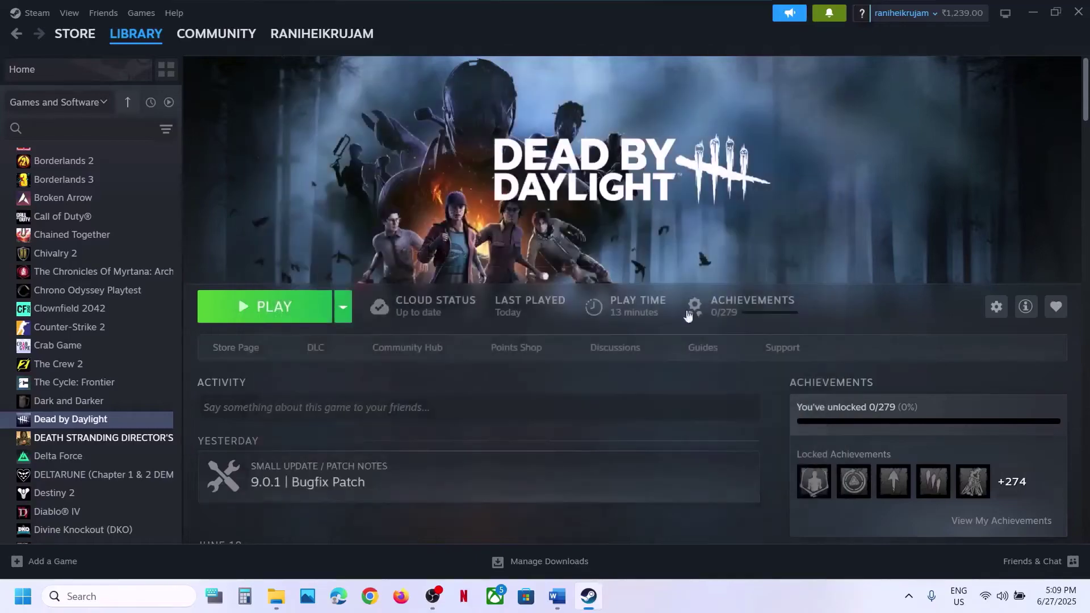
- Find Step 6 on clearing the Steam download cache in the Word document and highlight its title
{"action": "left_click", "coordinate": [557, 596]}
{"action": "scroll", "coordinate": [407, 258], "scroll_direction": "down", "scroll_amount": 3}
{"action": "scroll", "coordinate": [233, 276], "scroll_direction": "up", "scroll_amount": 1}
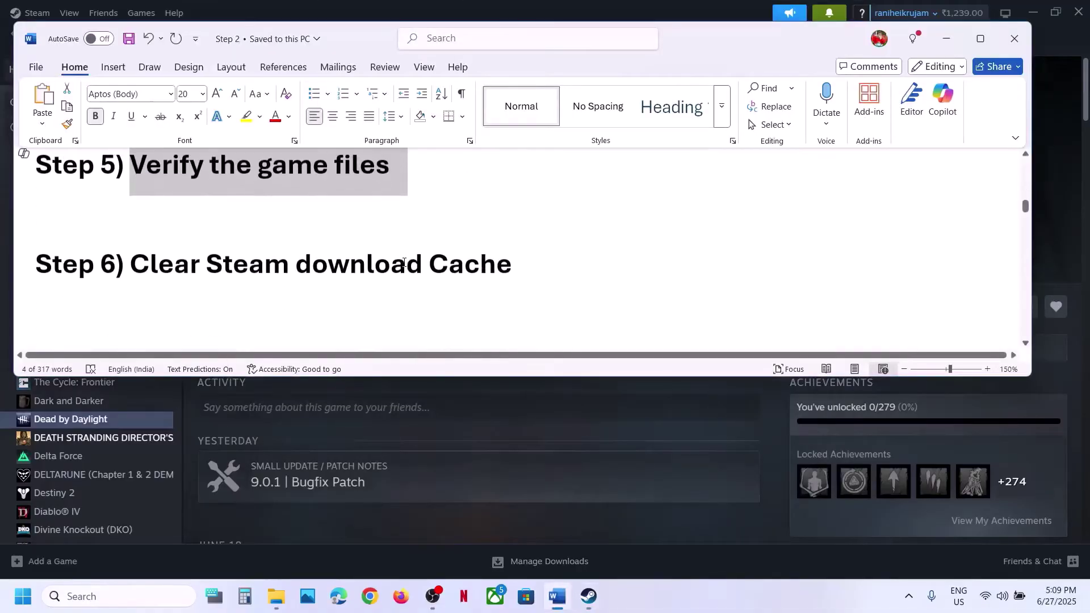
{"action": "left_click_drag", "start_coordinate": [234, 276], "coordinate": [528, 317]}
- In Steam's Downloads settings, bring up the Clear Download Cache confirmation, dismiss it without confirming, and close the settings
{"action": "left_click", "coordinate": [664, 424]}
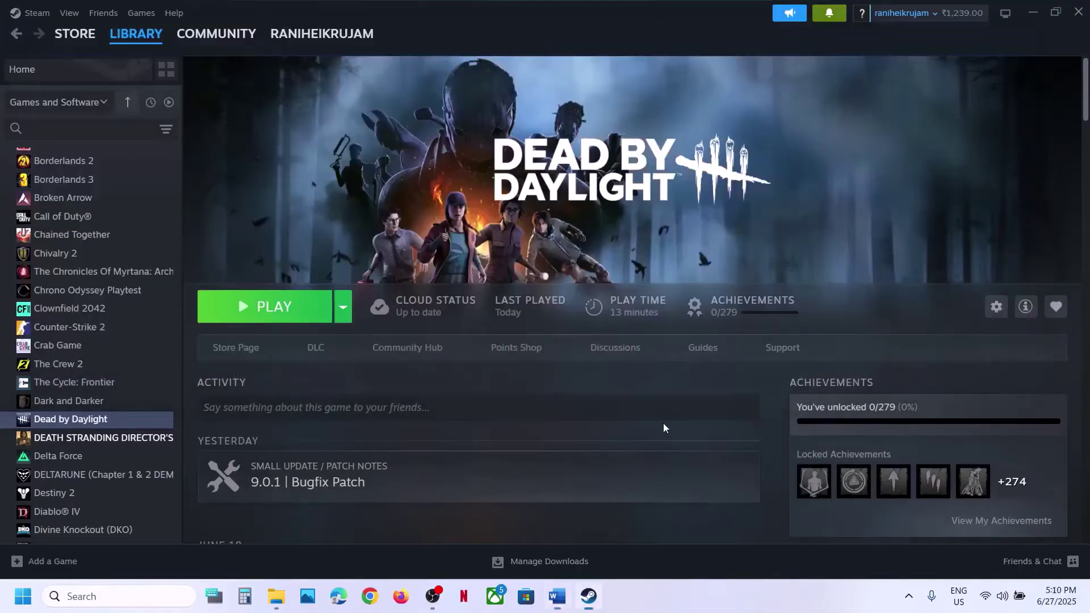
{"action": "left_click", "coordinate": [42, 17]}
{"action": "left_click", "coordinate": [57, 158]}
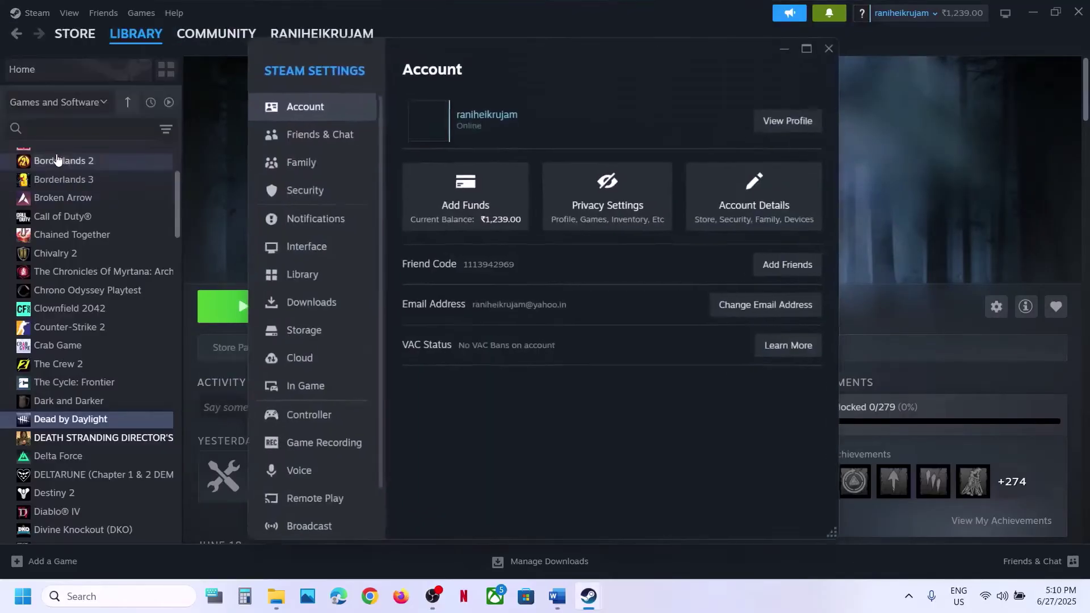
{"action": "left_click", "coordinate": [309, 302]}
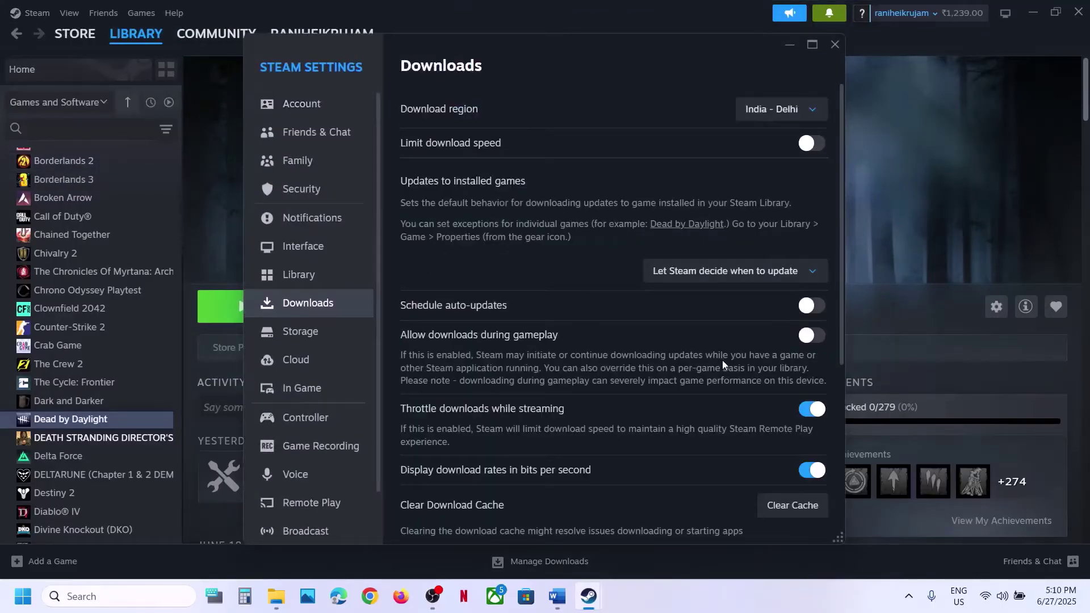
{"action": "scroll", "coordinate": [716, 256], "scroll_direction": "down", "scroll_amount": 3}
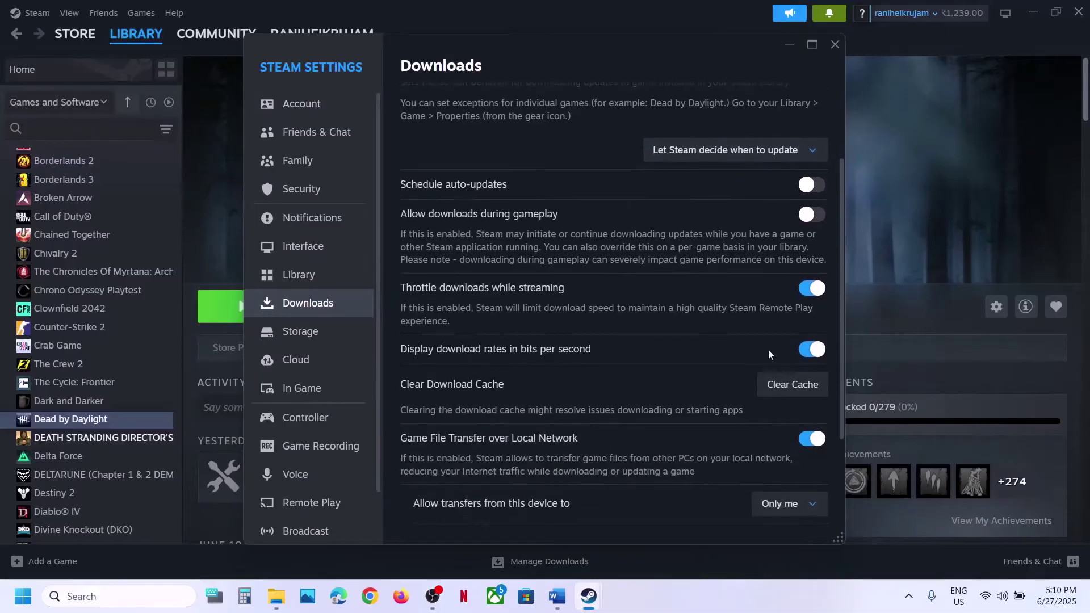
{"action": "left_click", "coordinate": [802, 392]}
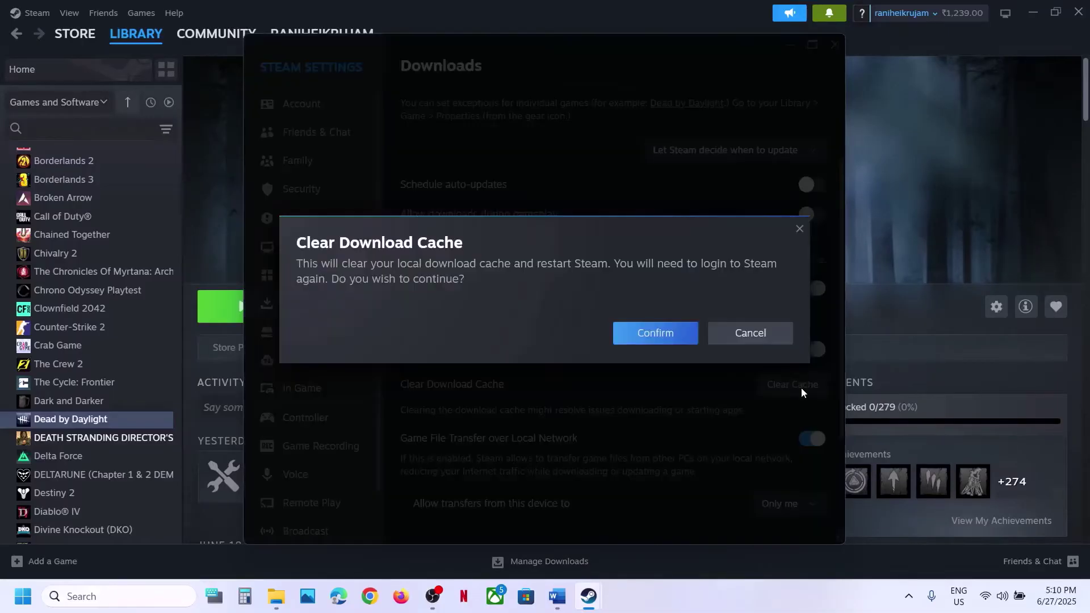
{"action": "left_click", "coordinate": [798, 228]}
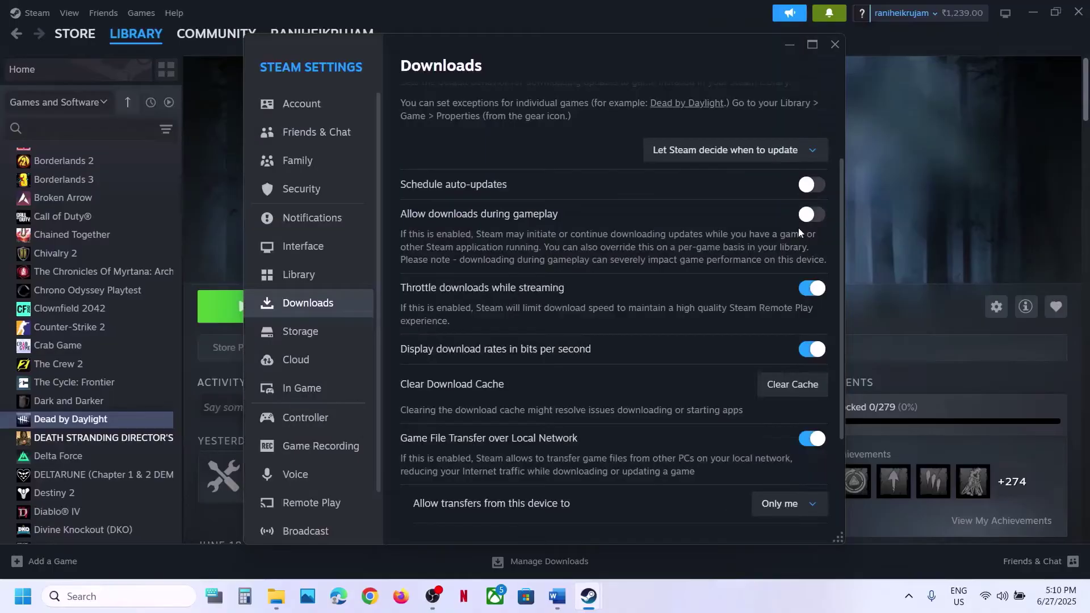
{"action": "left_click", "coordinate": [835, 44]}
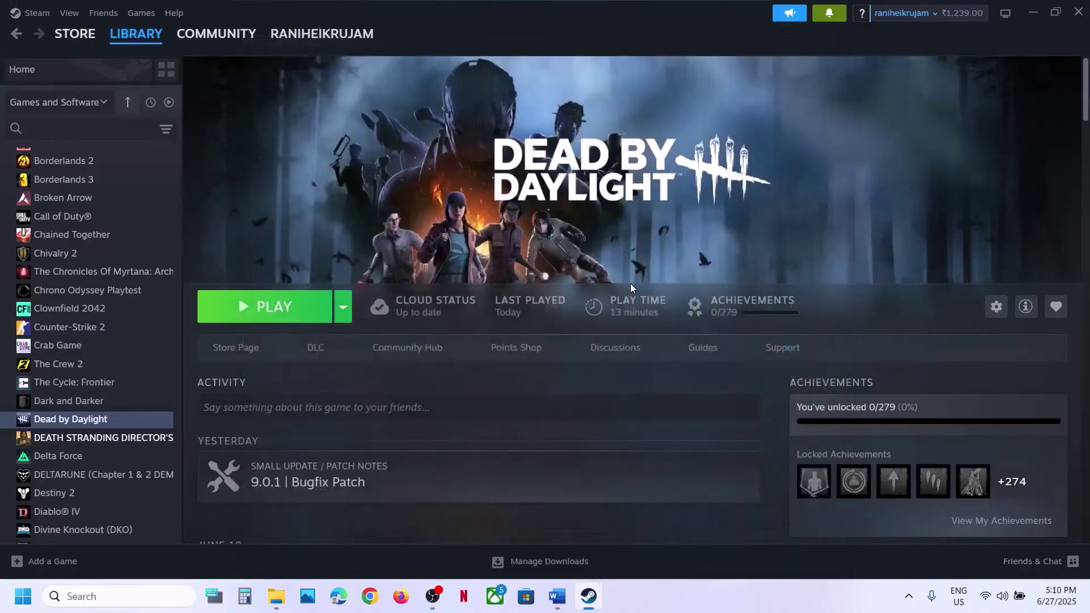
- Find Step 7 on running the prerequisites file in the Word document and highlight UEPrereqSetup_x64 file
{"action": "left_click", "coordinate": [557, 596]}
{"action": "scroll", "coordinate": [440, 273], "scroll_direction": "down", "scroll_amount": 2}
{"action": "scroll", "coordinate": [440, 274], "scroll_direction": "down", "scroll_amount": 1}
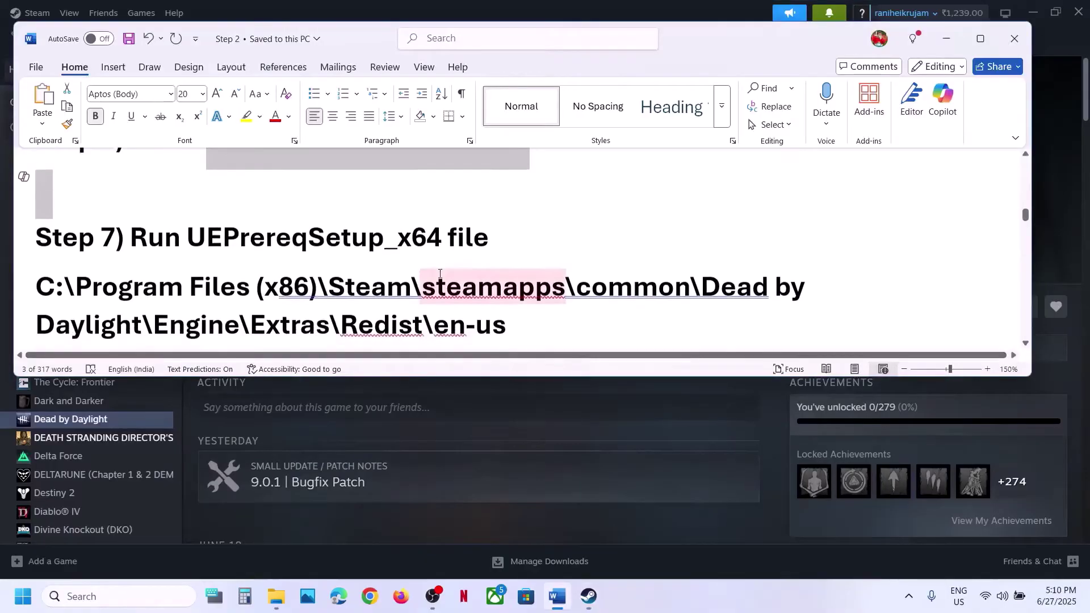
{"action": "left_click_drag", "start_coordinate": [495, 222], "coordinate": [187, 221]}
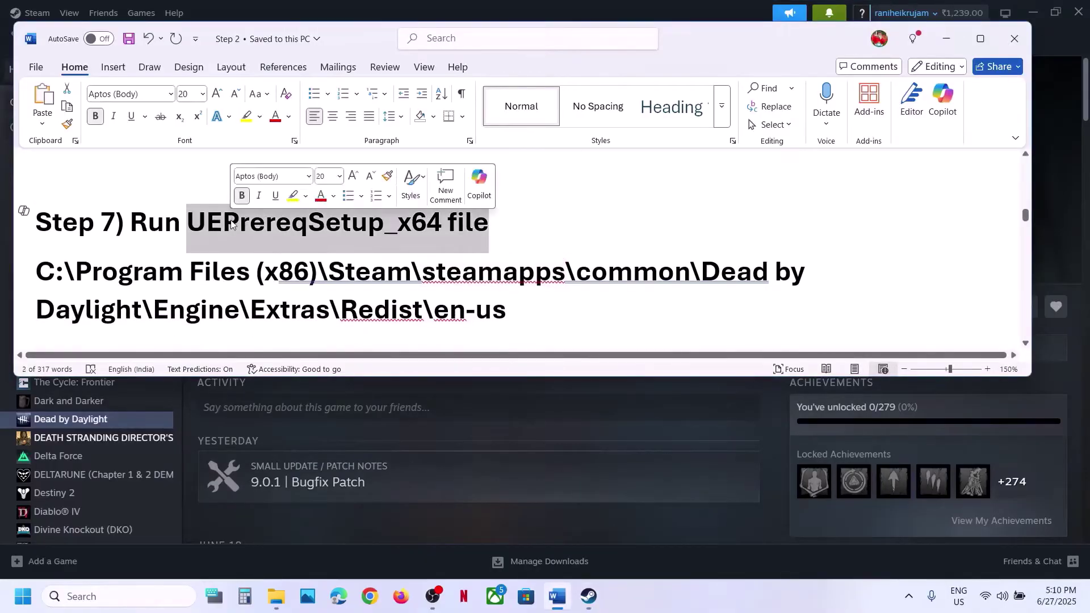
- Switch to Steam and browse the local files of Dead by Daylight from the library
{"action": "left_click", "coordinate": [490, 401]}
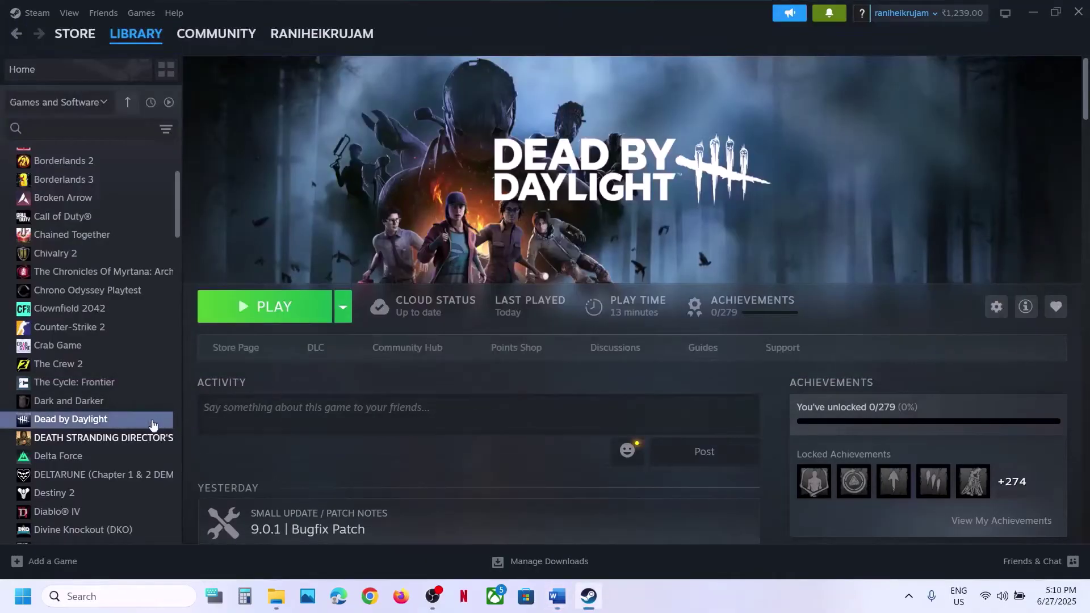
{"action": "right_click", "coordinate": [125, 420]}
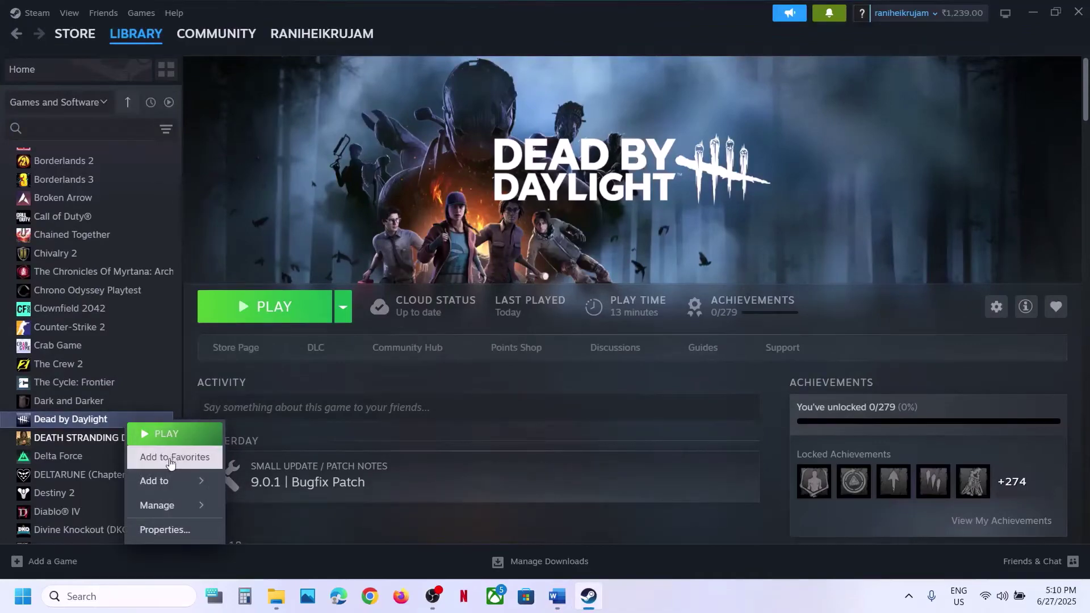
{"action": "mouse_move", "coordinate": [171, 481]}
{"action": "mouse_move", "coordinate": [193, 504]}
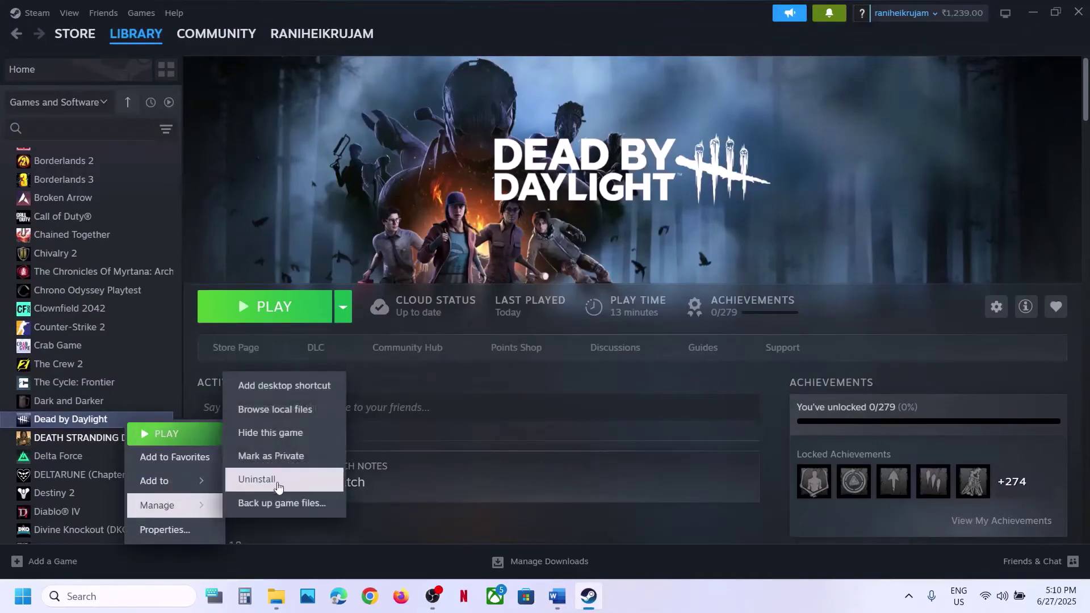
{"action": "left_click", "coordinate": [284, 418]}
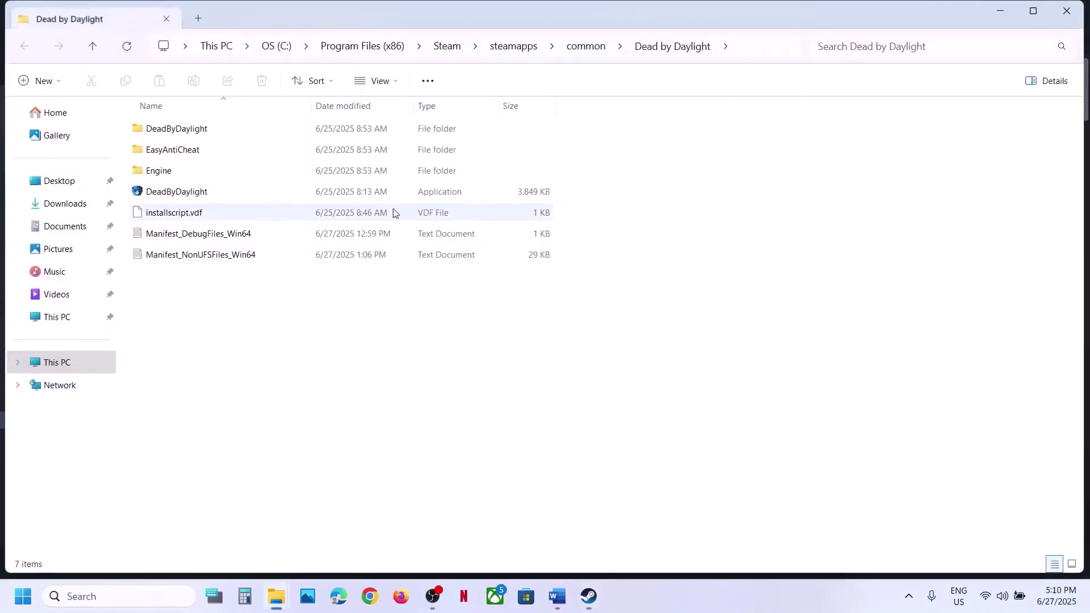
- Check the folder path in the Word document and go to Engine\Extras\Redist\en-us inside the game folder
{"action": "left_click", "coordinate": [565, 596]}
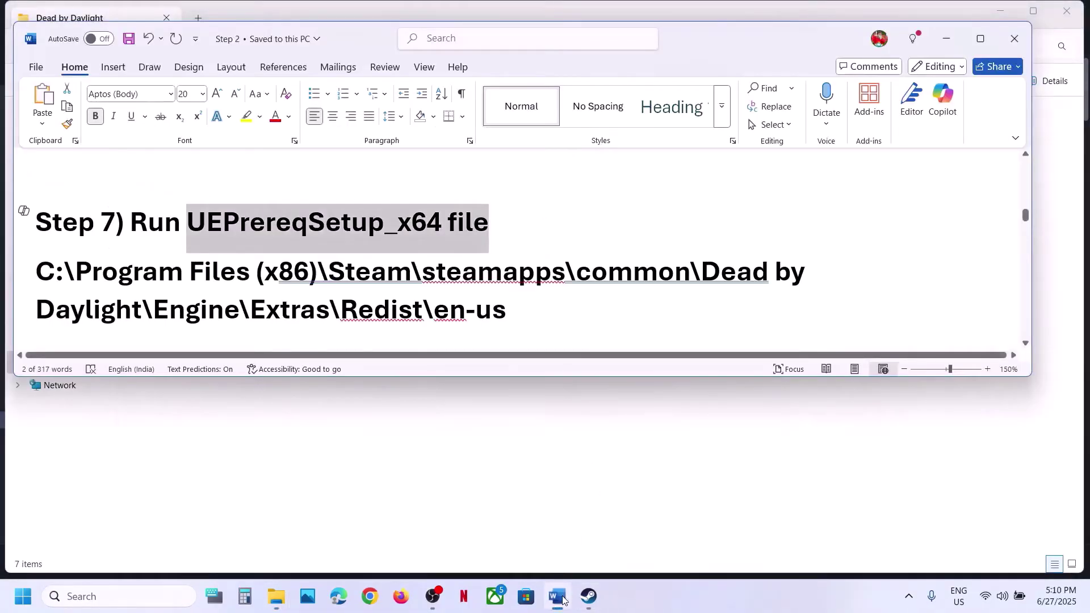
{"action": "left_click", "coordinate": [564, 600]}
{"action": "left_click", "coordinate": [168, 177]}
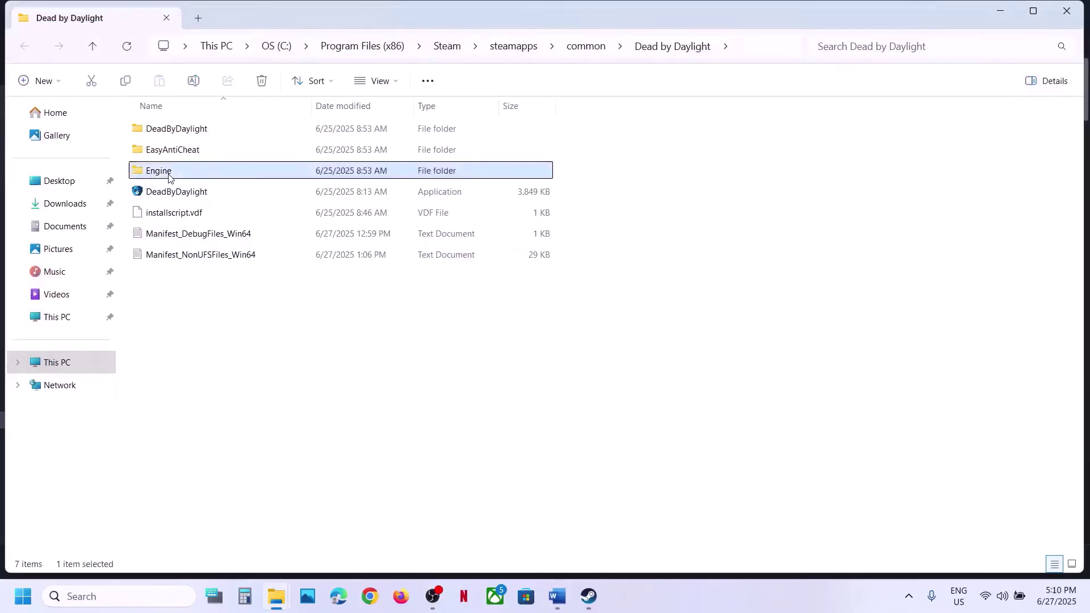
{"action": "double_click", "coordinate": [169, 177]}
{"action": "double_click", "coordinate": [170, 172]}
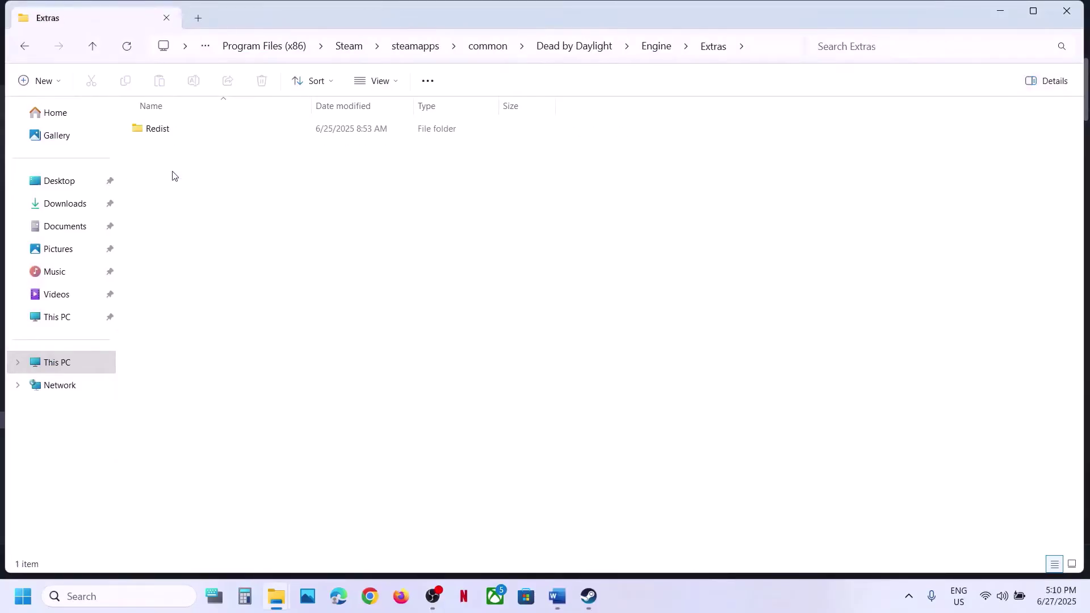
{"action": "double_click", "coordinate": [173, 130]}
{"action": "left_click", "coordinate": [193, 133]}
{"action": "double_click", "coordinate": [193, 133]}
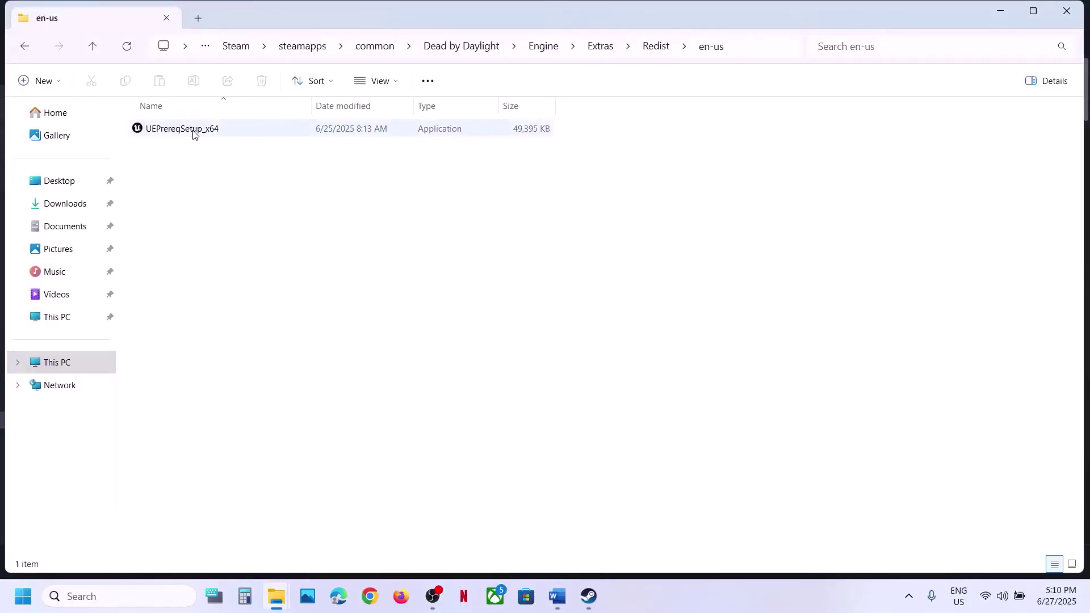
- Run UEPrereqSetup_x64 as administrator and allow it to make changes to the device
{"action": "left_click", "coordinate": [194, 133]}
{"action": "right_click", "coordinate": [194, 133]}
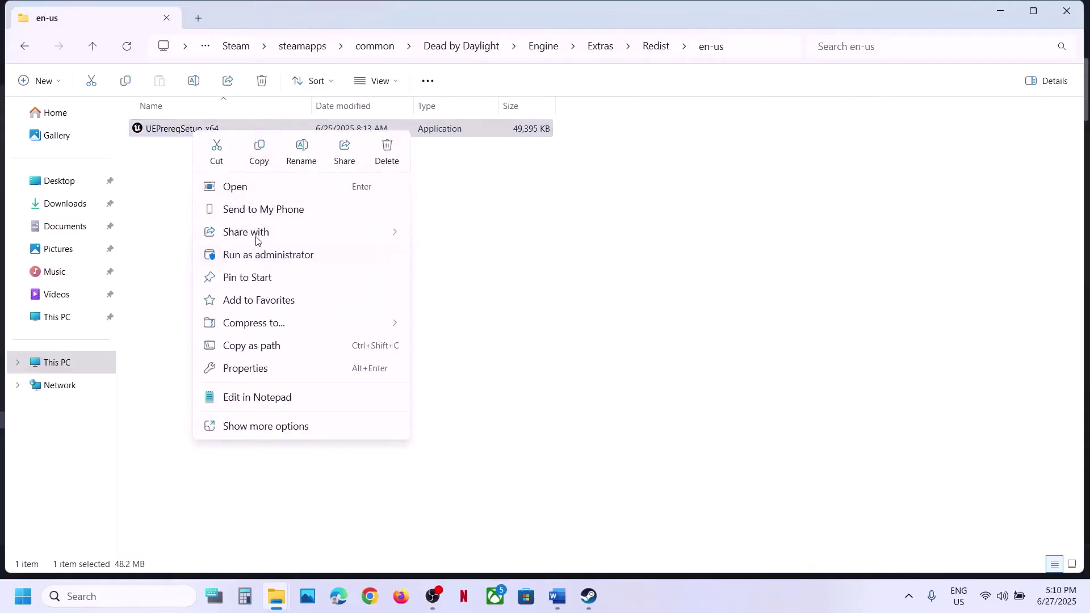
{"action": "left_click", "coordinate": [257, 253]}
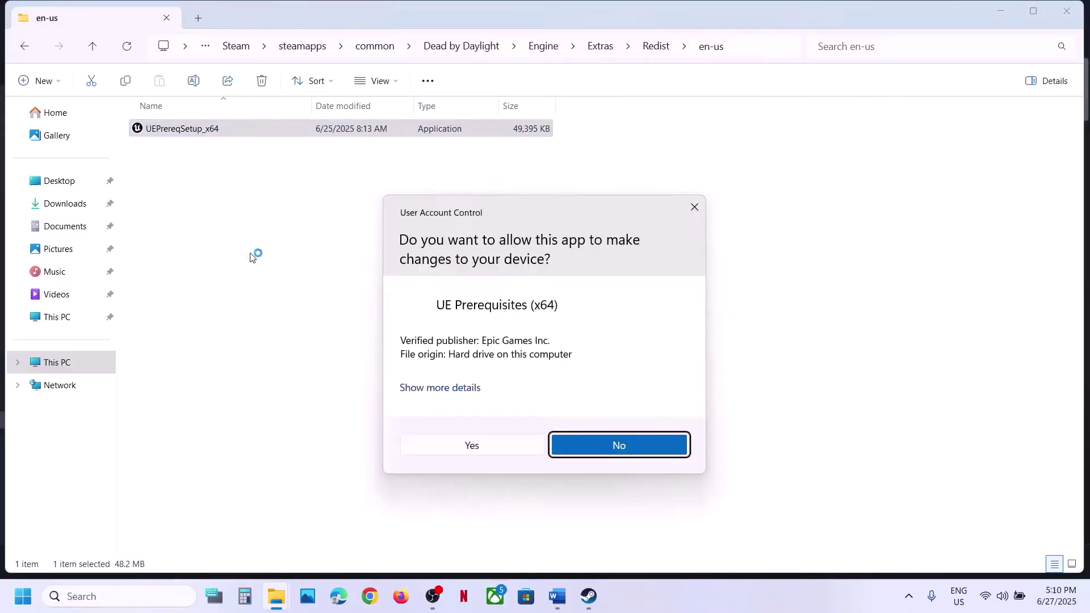
{"action": "left_click", "coordinate": [472, 445]}
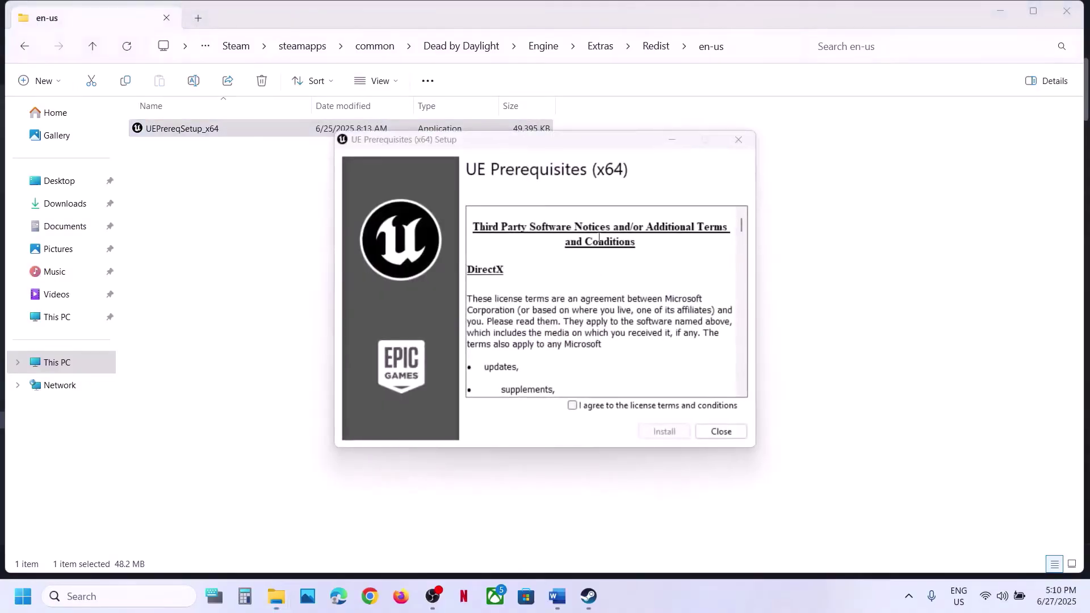
- Agree to the license terms, install UE Prerequisites (x64), and close the setup window
{"action": "left_click", "coordinate": [572, 405]}
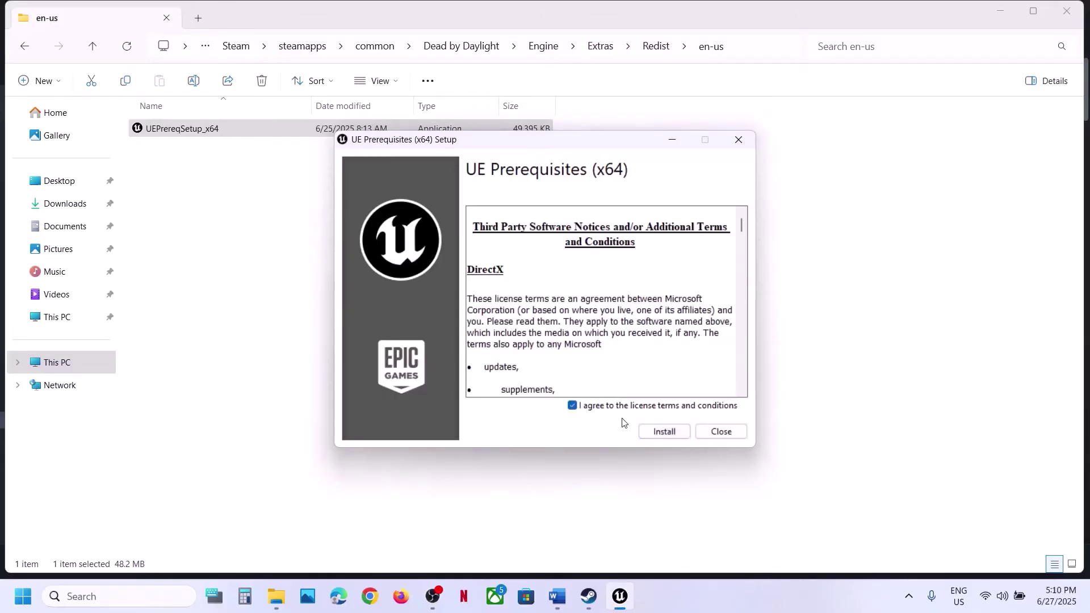
{"action": "left_click", "coordinate": [663, 431]}
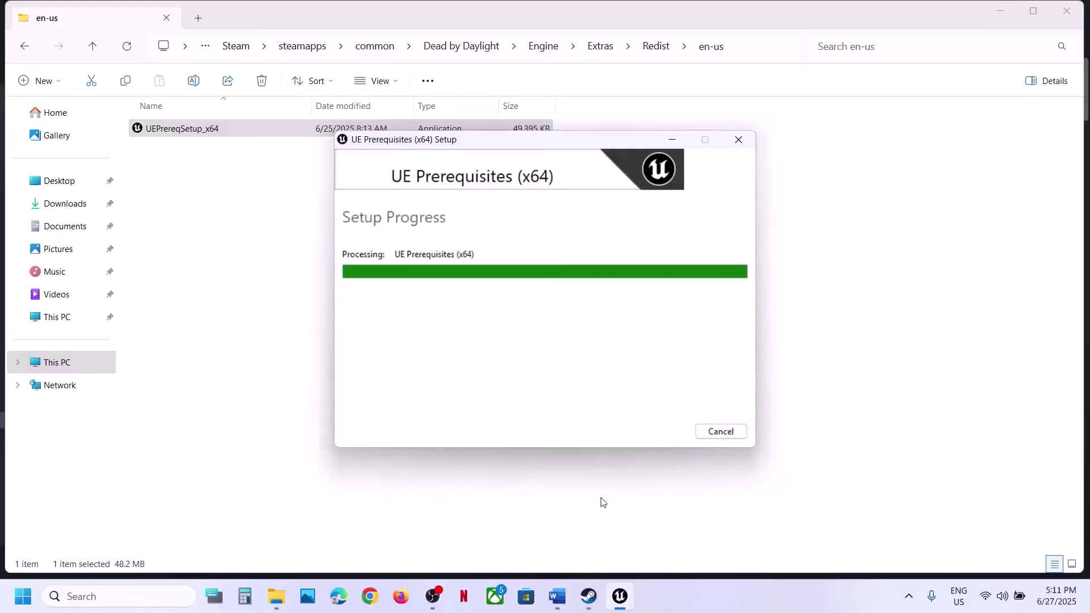
{"action": "left_click", "coordinate": [720, 432]}
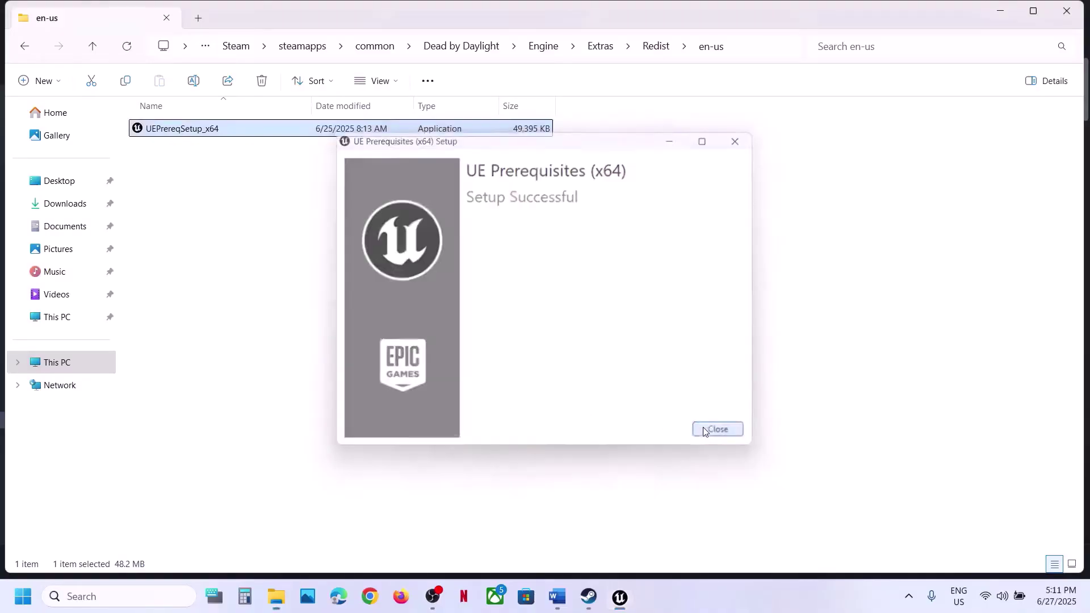
- Find Step 8 on installing Visual C++ files in the Word document and copy its Microsoft download link
{"action": "left_click", "coordinate": [589, 596]}
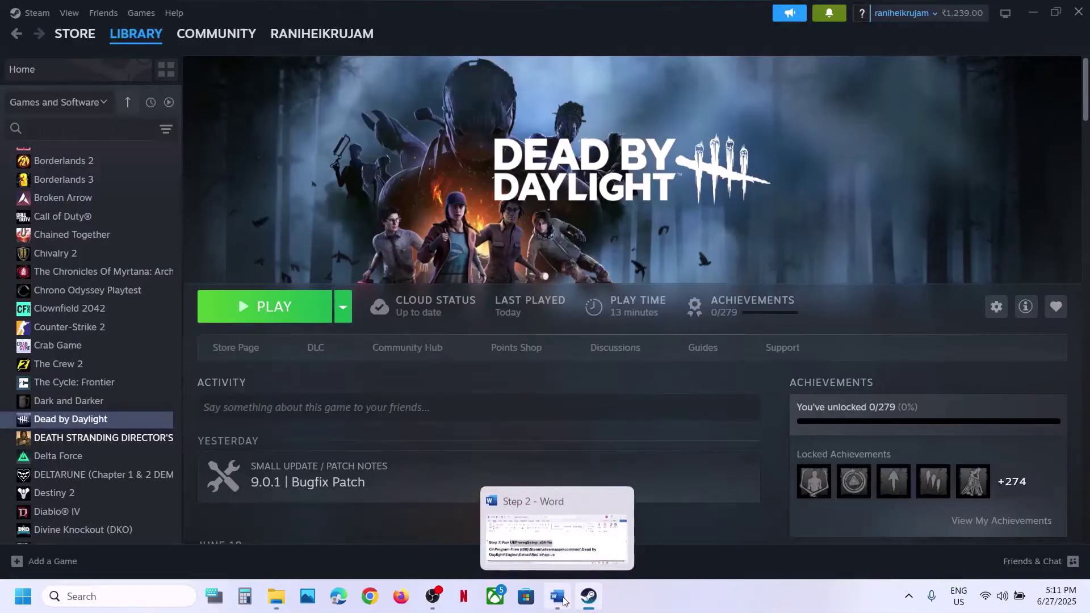
{"action": "left_click", "coordinate": [558, 596]}
{"action": "scroll", "coordinate": [511, 250], "scroll_direction": "down", "scroll_amount": 2}
{"action": "scroll", "coordinate": [381, 297], "scroll_direction": "down", "scroll_amount": 1}
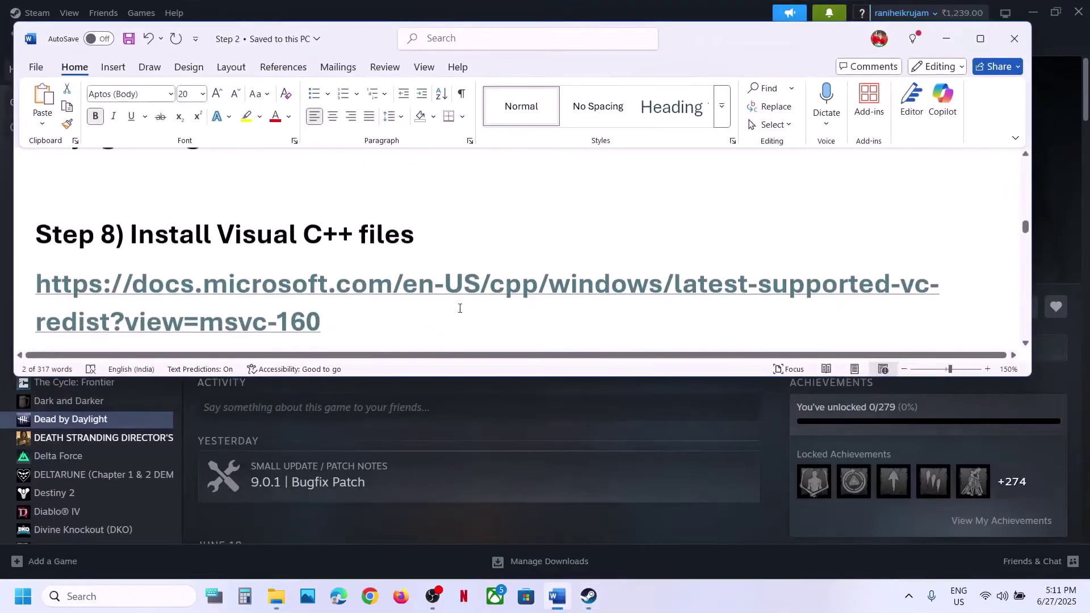
{"action": "triple_click", "coordinate": [350, 302]}
{"action": "key", "text": "ctrl+c"}
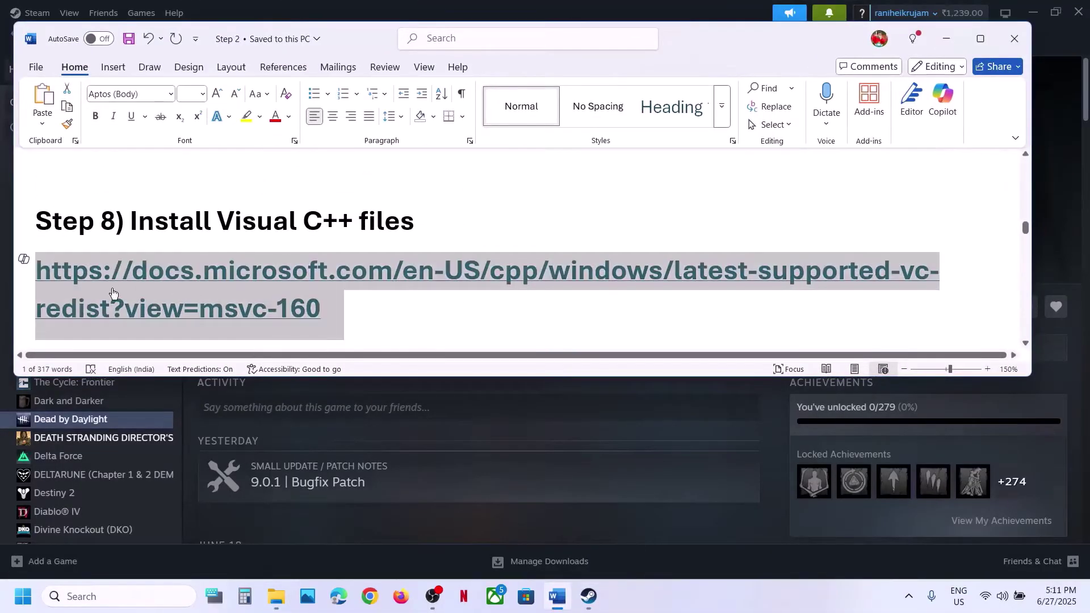
- Switch to Chrome and load the copied Visual C++ Redistributable link in a new tab
{"action": "left_click", "coordinate": [523, 408]}
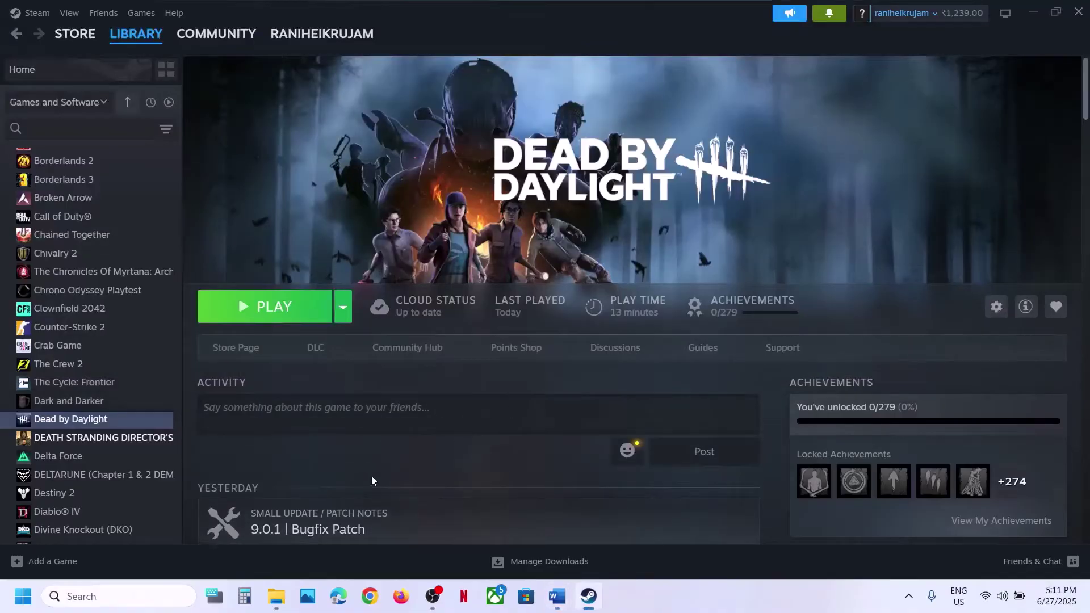
{"action": "left_click", "coordinate": [369, 603]}
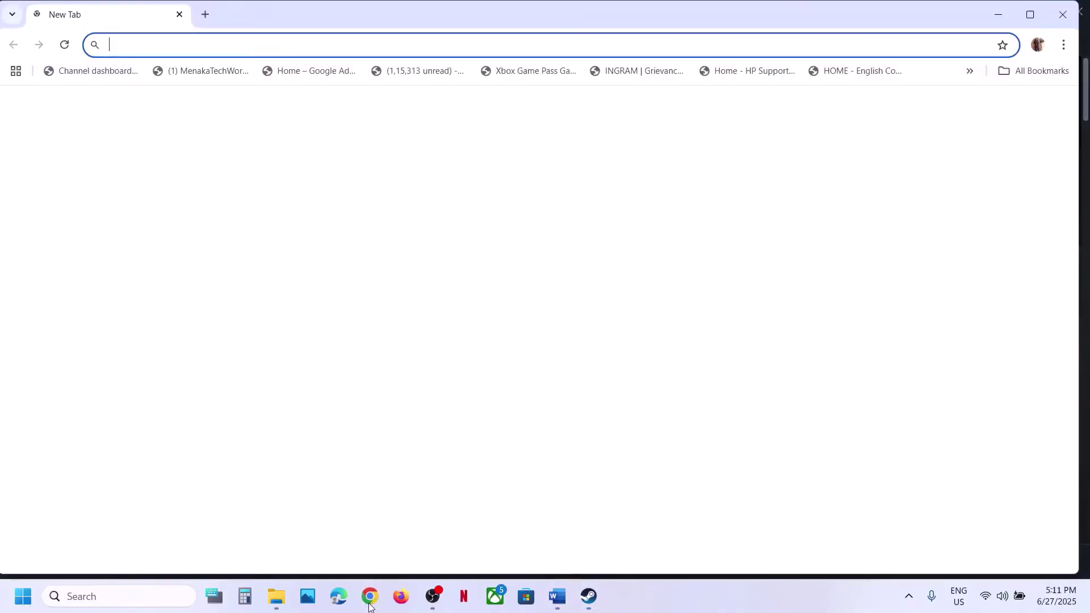
{"action": "left_click", "coordinate": [208, 16]}
{"action": "key", "text": "ctrl+v"}
{"action": "key", "text": "Return"}
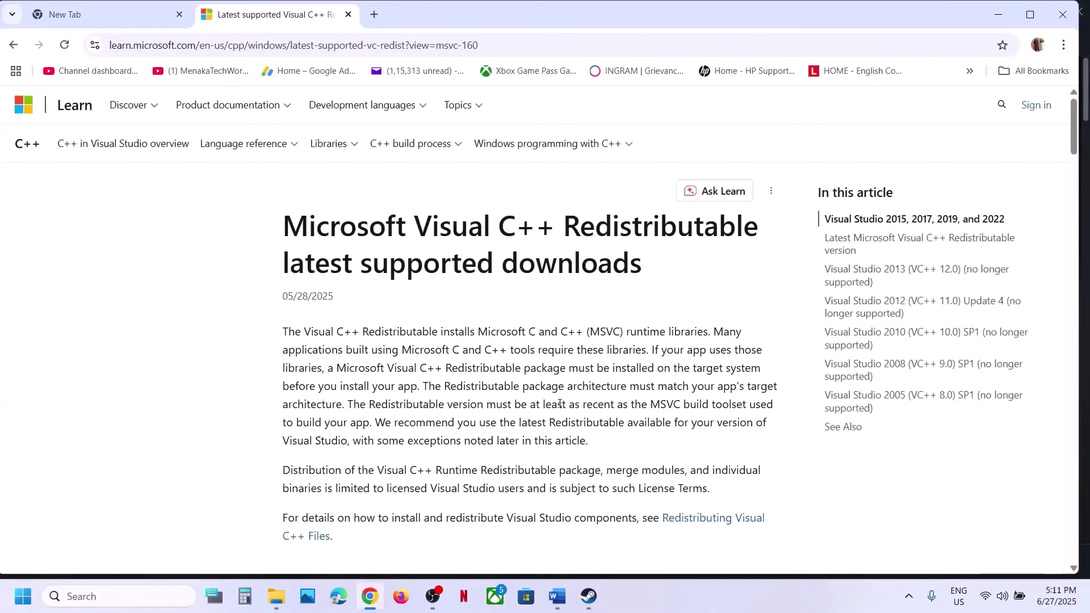
- Find the latest Microsoft Visual C++ Redistributable download table and download the X86 installer, vc_redist.x86.exe
{"action": "scroll", "coordinate": [557, 406], "scroll_direction": "down", "scroll_amount": 10}
{"action": "scroll", "coordinate": [559, 404], "scroll_direction": "down", "scroll_amount": 3}
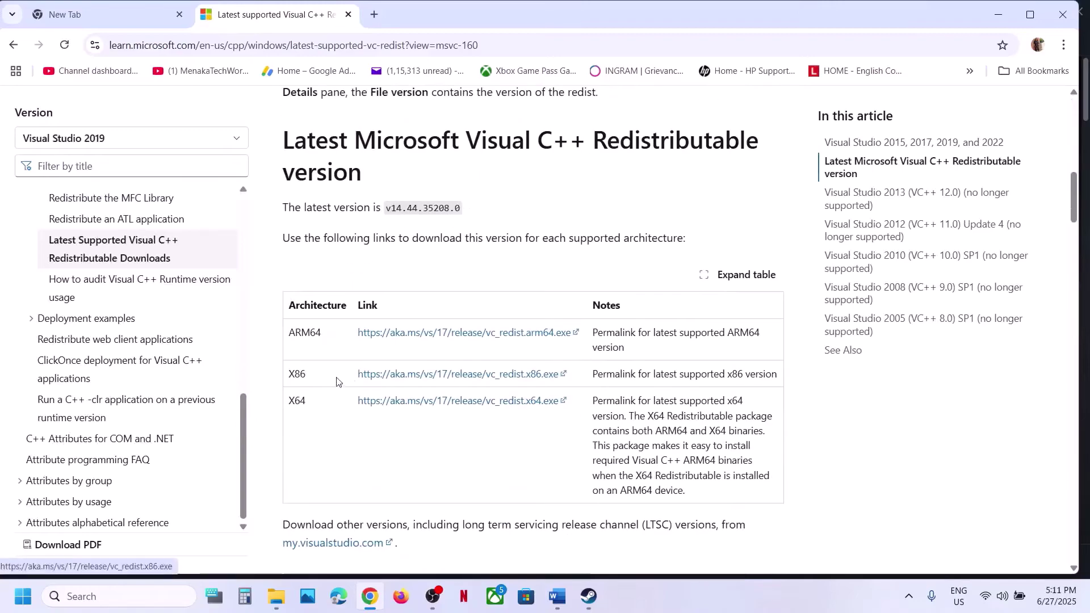
{"action": "double_click", "coordinate": [297, 375]}
{"action": "double_click", "coordinate": [298, 400]}
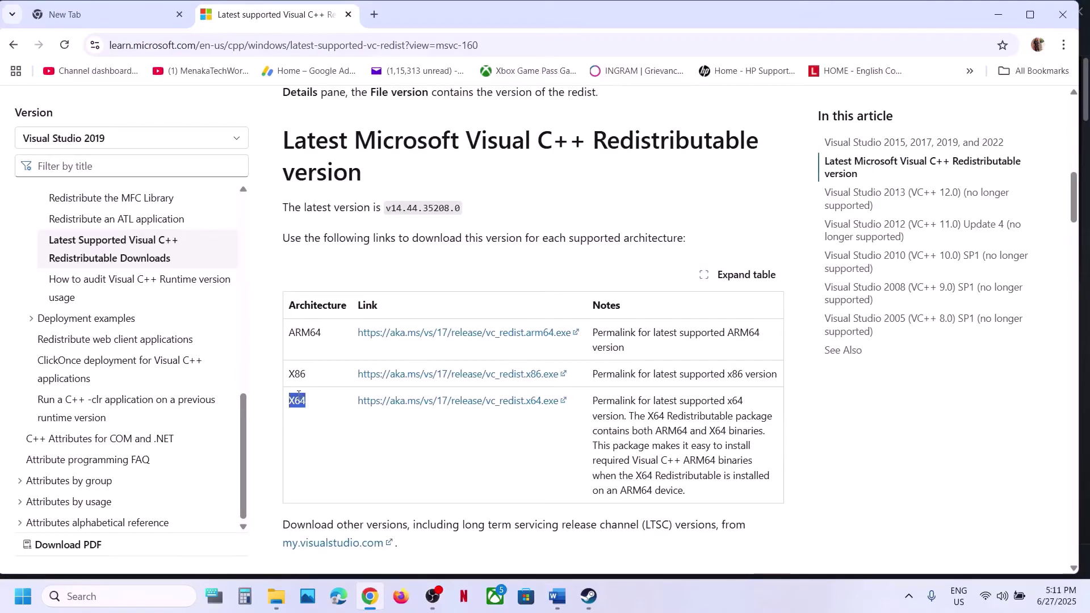
{"action": "double_click", "coordinate": [298, 374]}
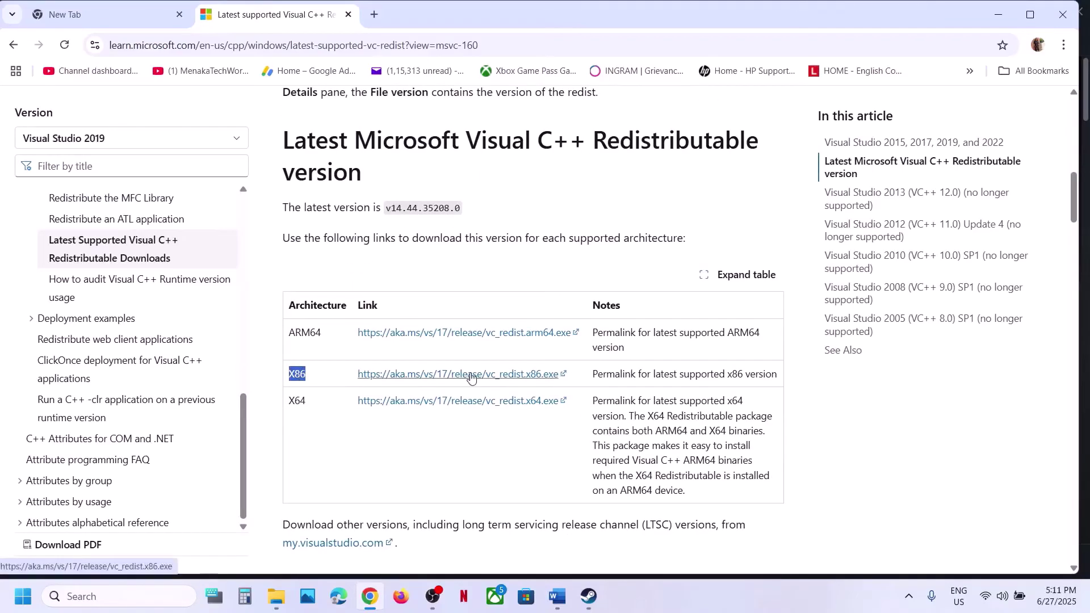
{"action": "left_click", "coordinate": [462, 376]}
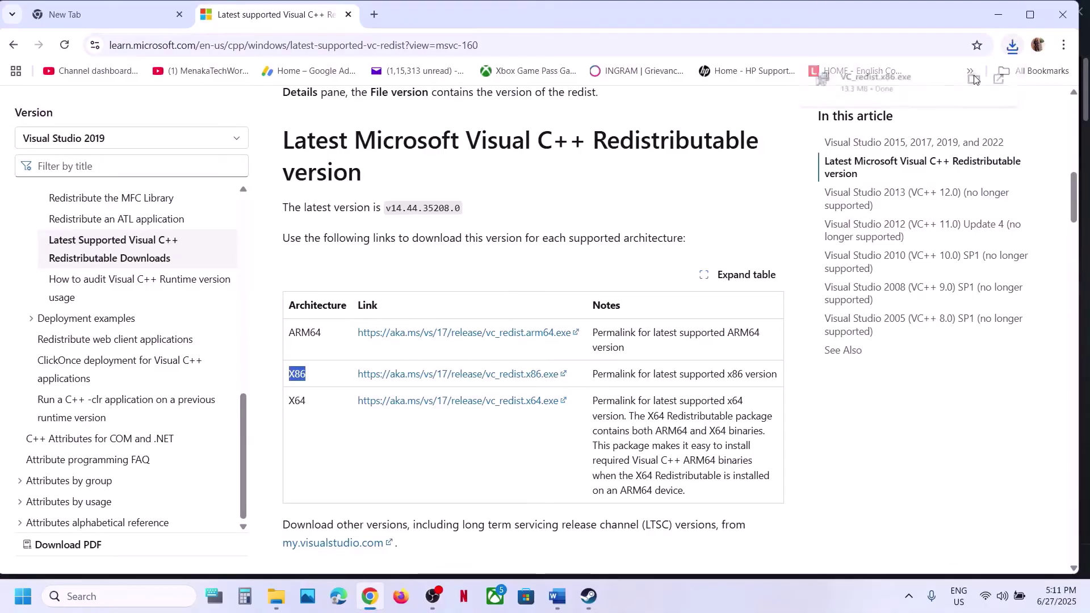
- Launch the downloaded VC_redist.x86.exe and repair the Microsoft Visual C++ 2015-2022 Redistributable (x86)
{"action": "left_click", "coordinate": [972, 80]}
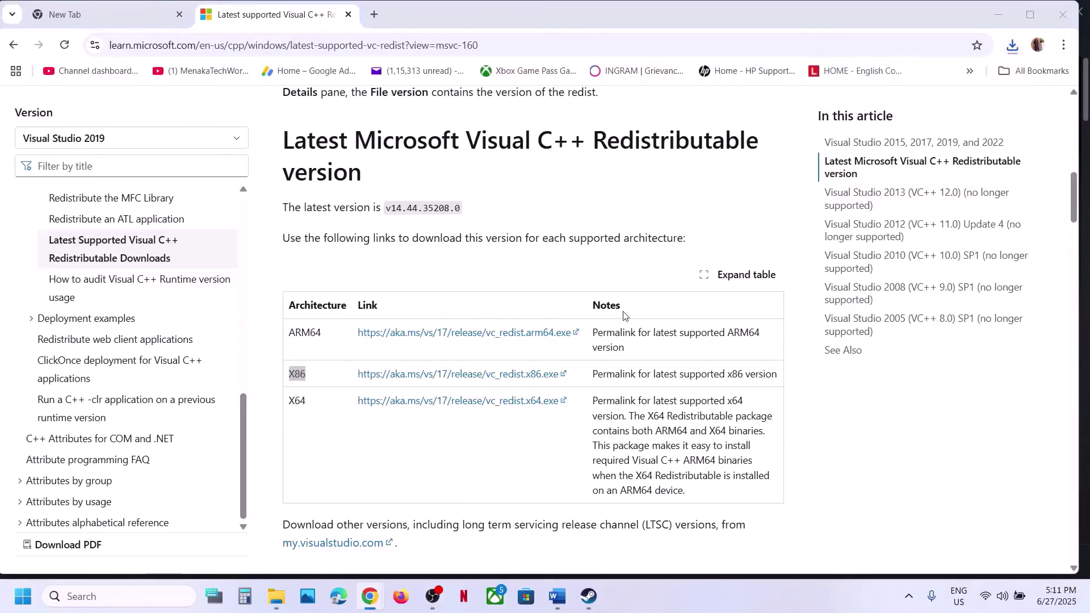
{"action": "left_click", "coordinate": [553, 376]}
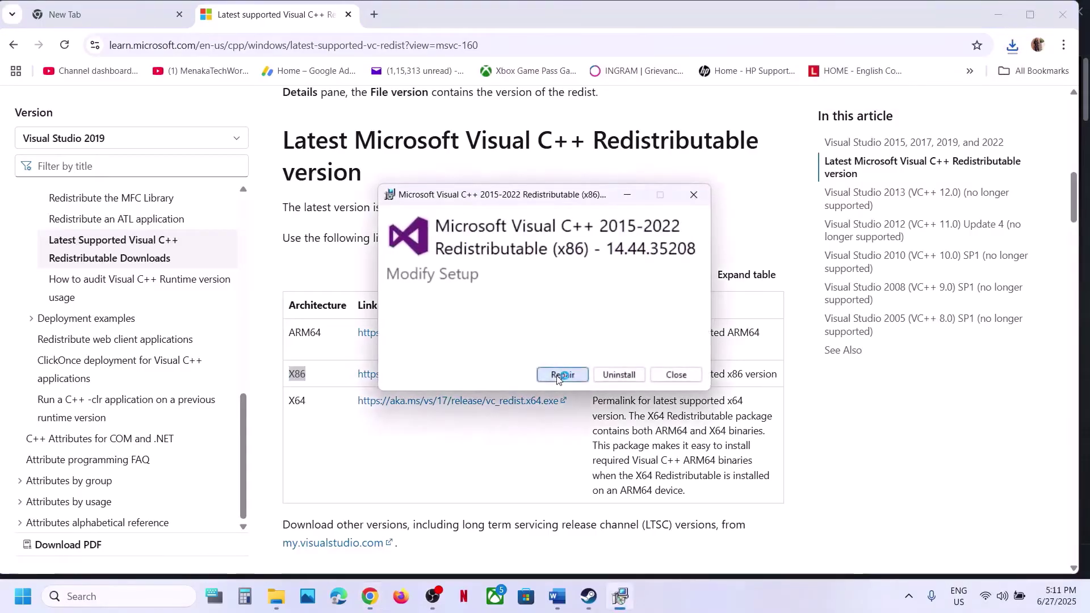
- Download the X64 installer, vc_redist.x64.exe, from the latest redistributable table and check its download progress
{"action": "left_click", "coordinate": [472, 404]}
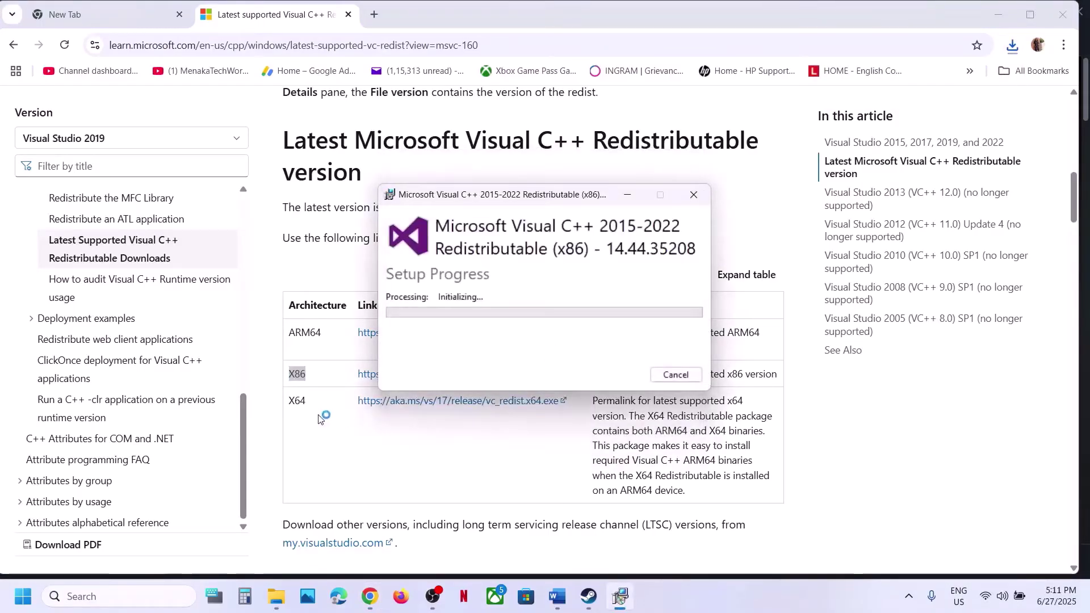
{"action": "double_click", "coordinate": [297, 400]}
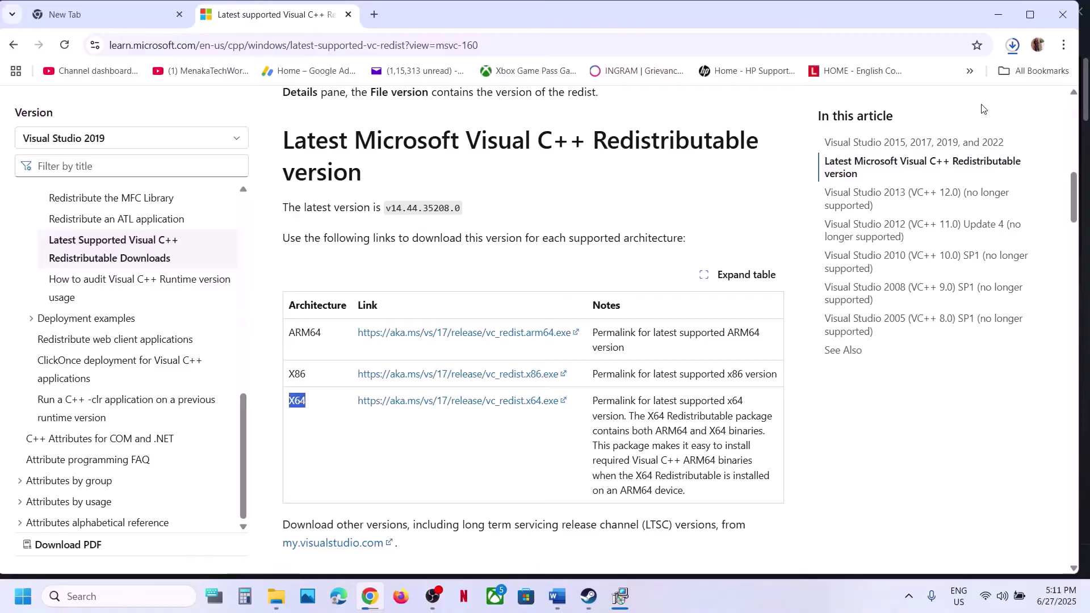
{"action": "left_click", "coordinate": [1011, 54]}
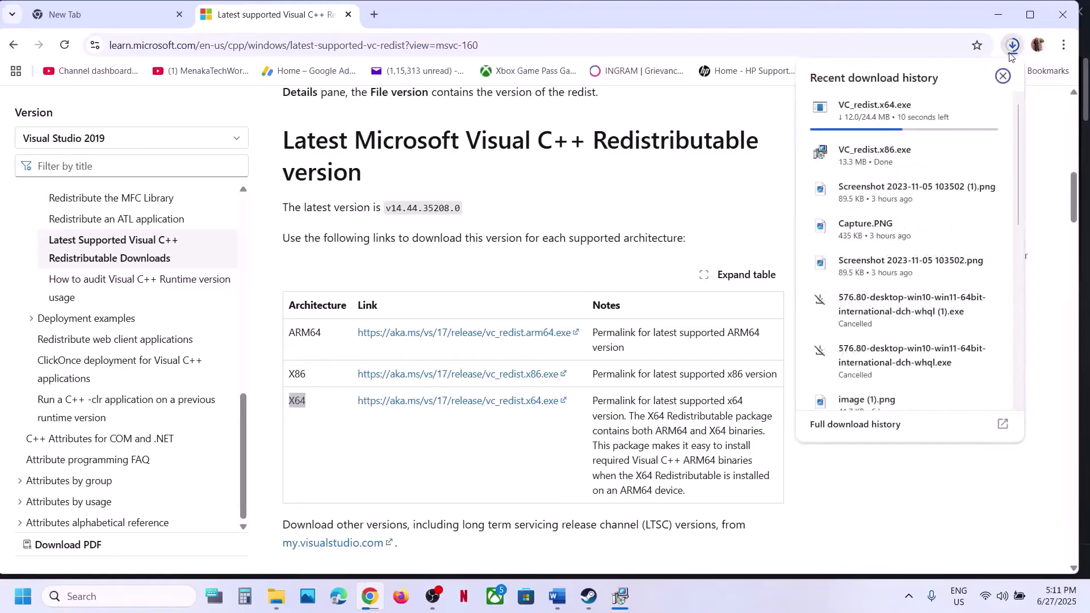
- Launch the downloaded VC_redist.x64.exe and repair the Microsoft Visual C++ 2015-2022 Redistributable (x64)
{"action": "left_click", "coordinate": [747, 193]}
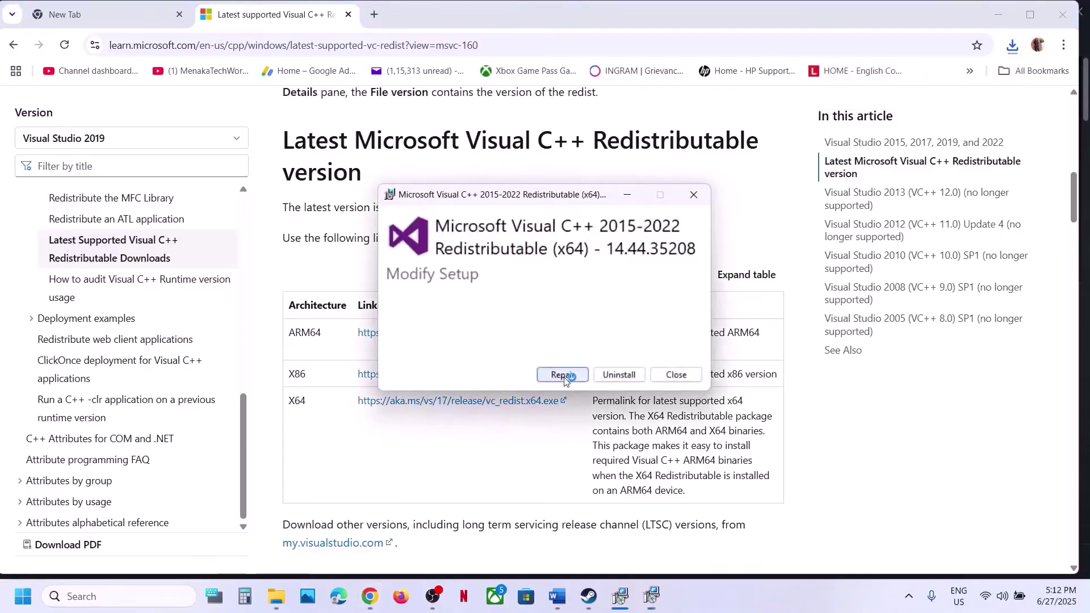
{"action": "left_click", "coordinate": [561, 374]}
{"action": "left_click", "coordinate": [459, 404]}
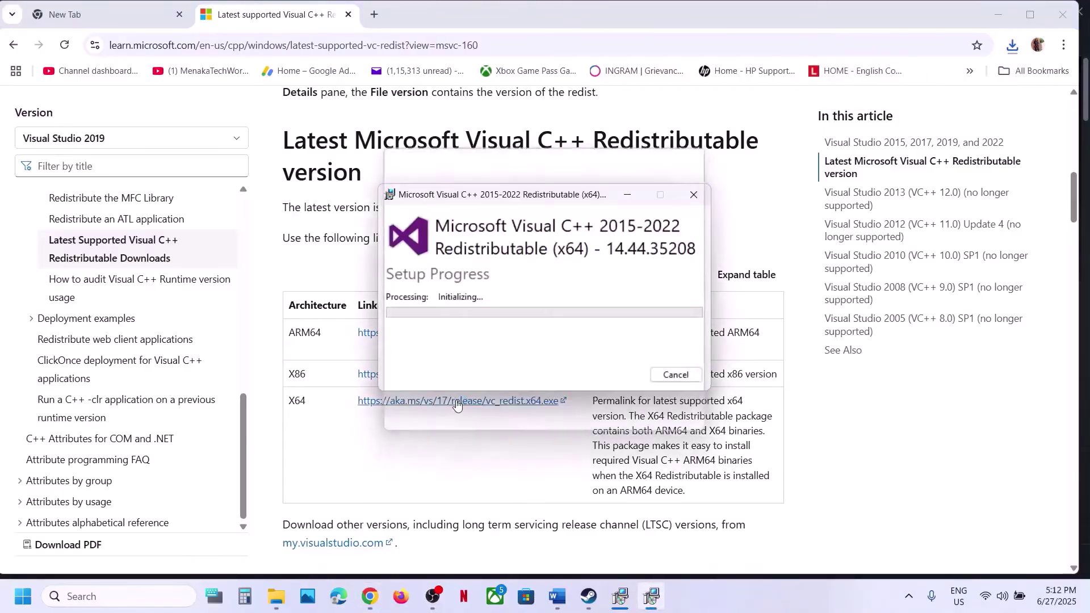
- Place the x86 and x64 redistributable setup windows side by side and close both
{"action": "left_click", "coordinate": [619, 607]}
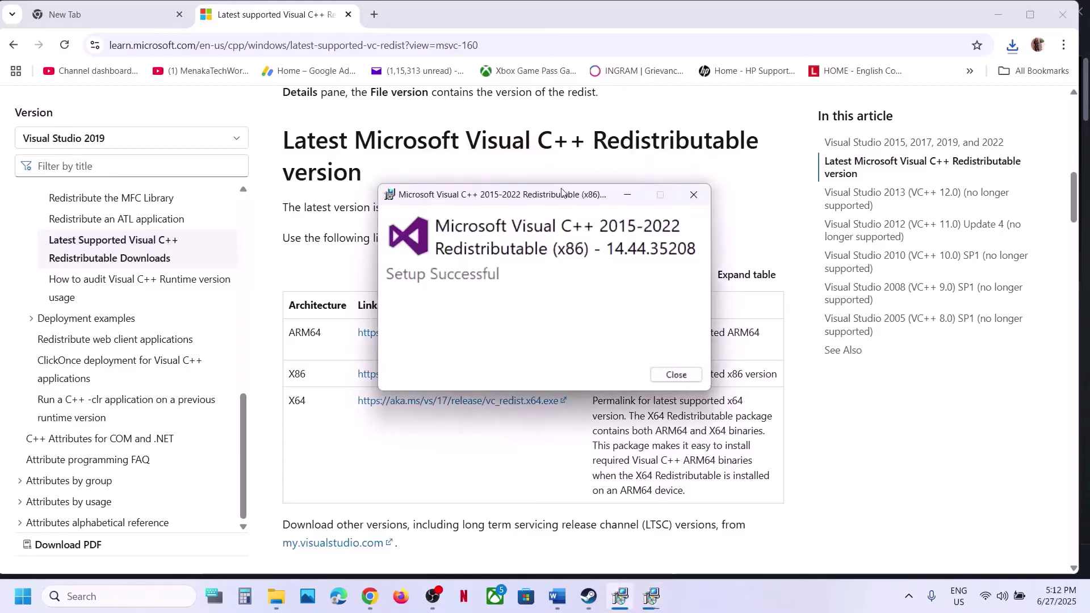
{"action": "left_click_drag", "start_coordinate": [559, 196], "coordinate": [303, 226]}
{"action": "left_click_drag", "start_coordinate": [530, 192], "coordinate": [640, 229]}
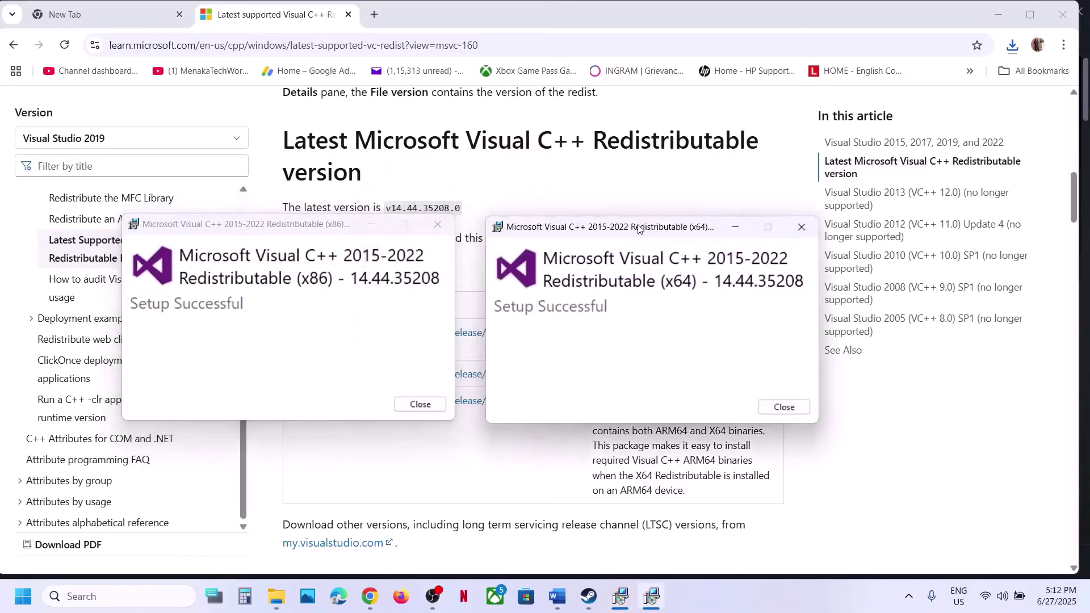
{"action": "left_click", "coordinate": [427, 405]}
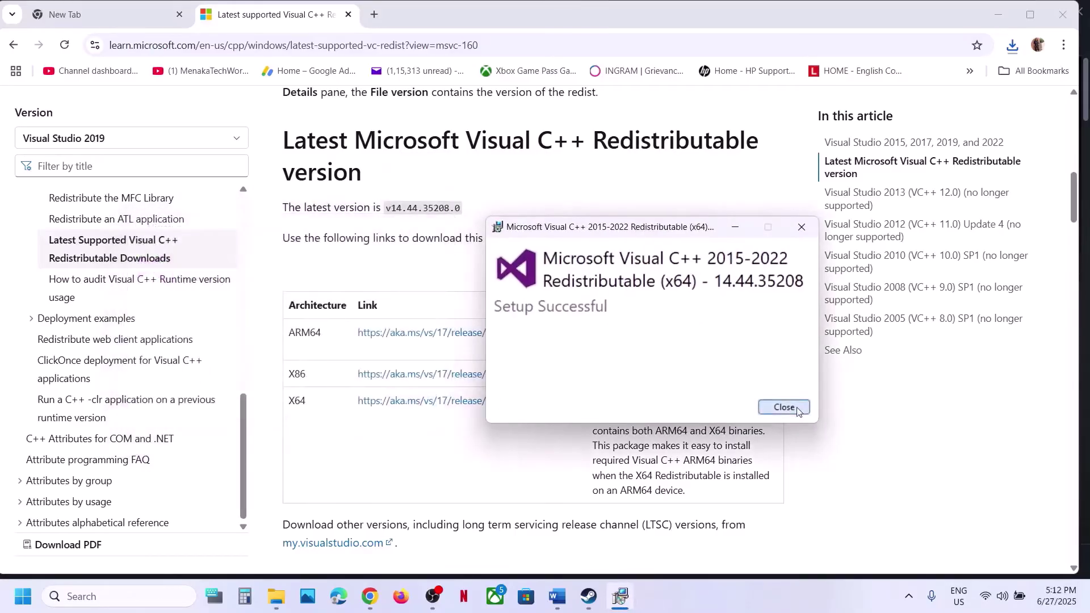
{"action": "left_click", "coordinate": [784, 407]}
{"action": "left_click", "coordinate": [24, 597]}
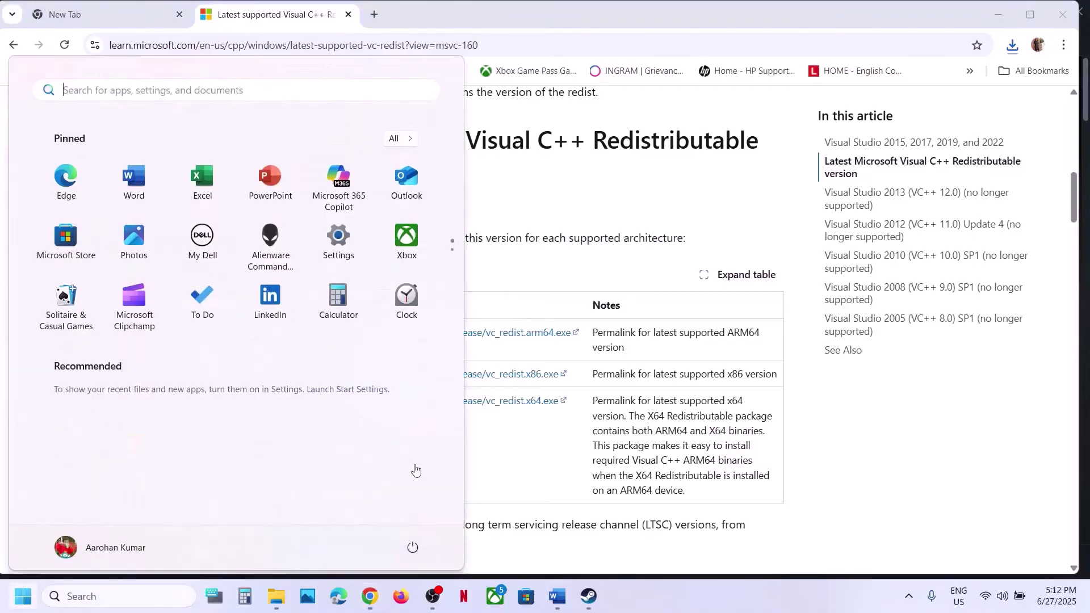
{"action": "left_click", "coordinate": [412, 546]}
{"action": "key", "text": "Escape"}
- Switch to the Word document and find Step 9 on running the game from its installation folder with compatibility options
{"action": "left_click", "coordinate": [559, 484]}
{"action": "key", "text": "alt+Tab"}
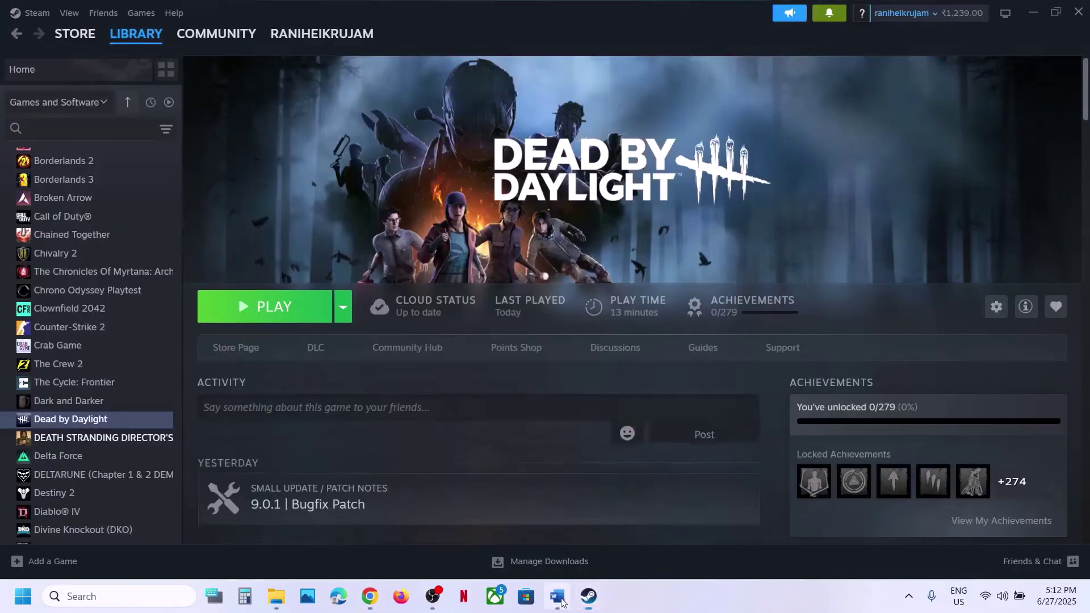
{"action": "key", "text": "alt+Tab"}
{"action": "scroll", "coordinate": [465, 306], "scroll_direction": "down", "scroll_amount": 3}
{"action": "scroll", "coordinate": [465, 307], "scroll_direction": "down", "scroll_amount": 1}
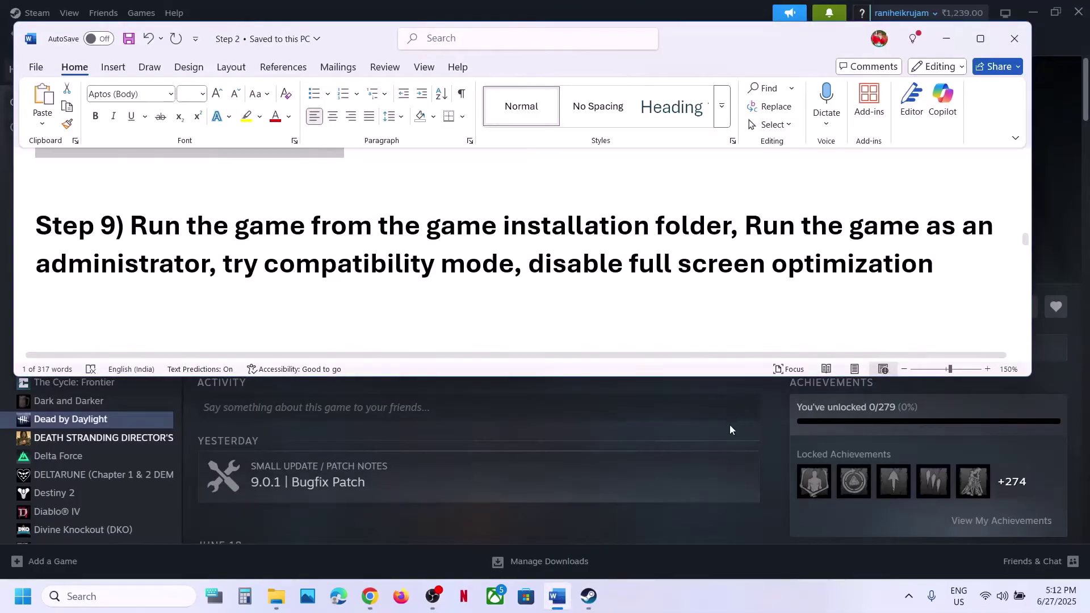
- Switch to Steam and browse the local files of Dead by Daylight
{"action": "left_click", "coordinate": [775, 399]}
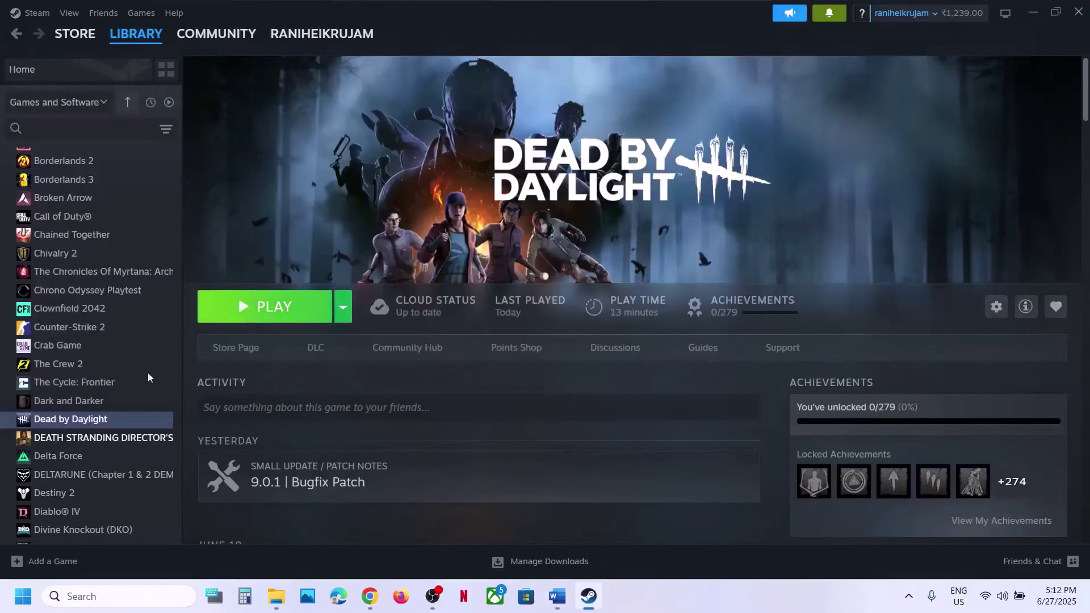
{"action": "right_click", "coordinate": [85, 420]}
{"action": "mouse_move", "coordinate": [116, 505]}
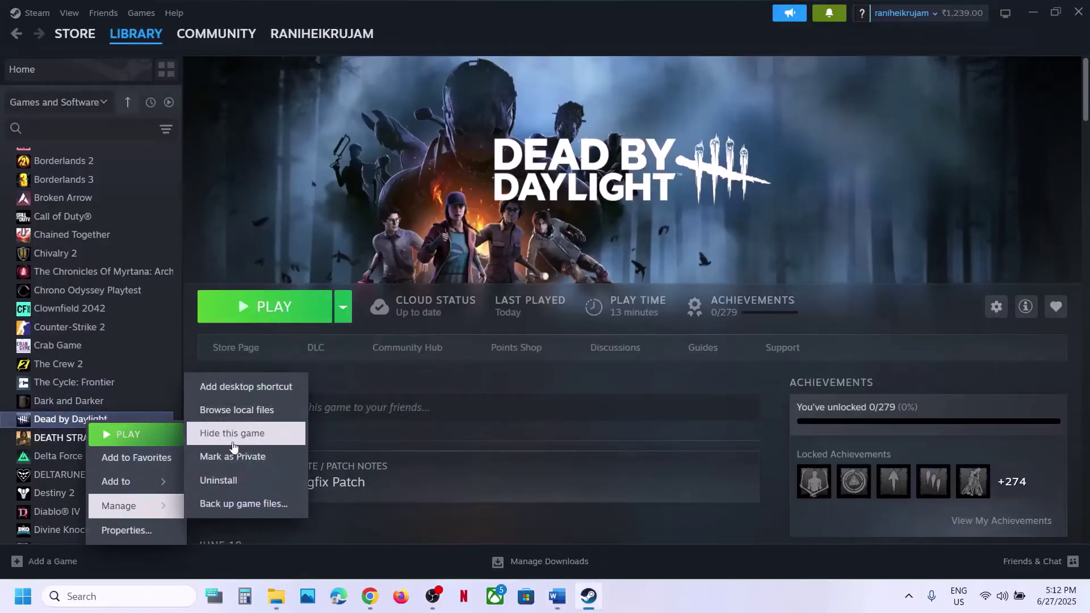
{"action": "left_click", "coordinate": [233, 412]}
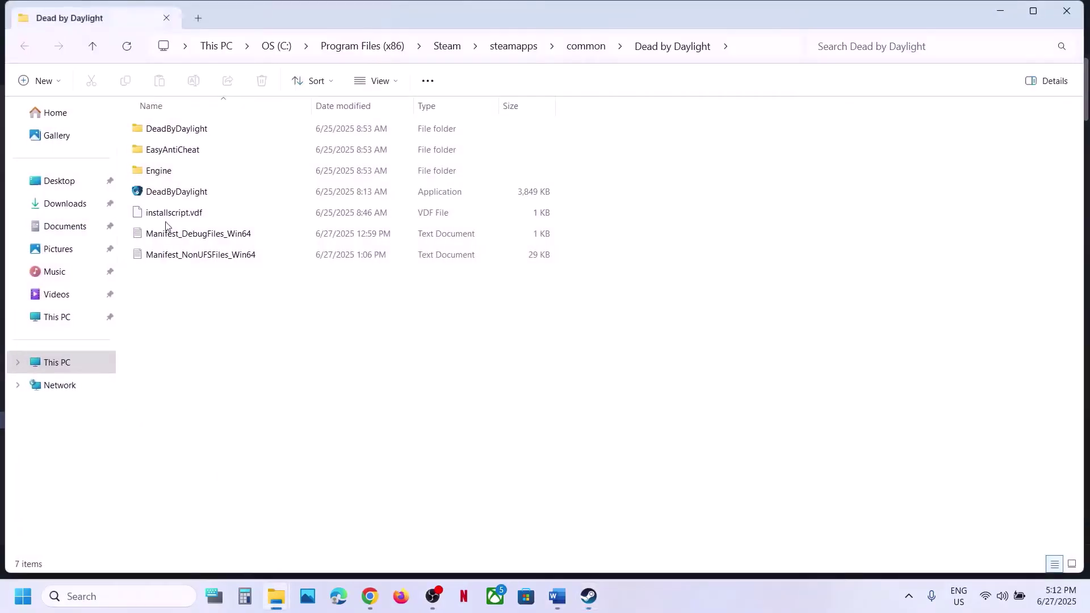
- Go to the DeadByDaylight\Binaries\Win64 folder inside the game's installation folder
{"action": "left_click", "coordinate": [180, 193]}
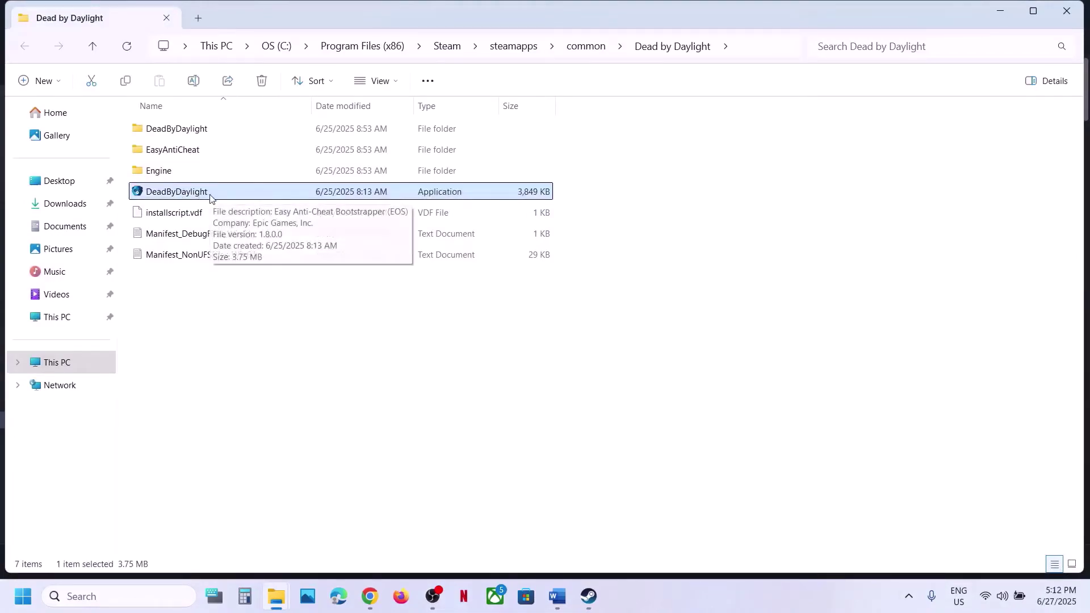
{"action": "left_click", "coordinate": [181, 133]}
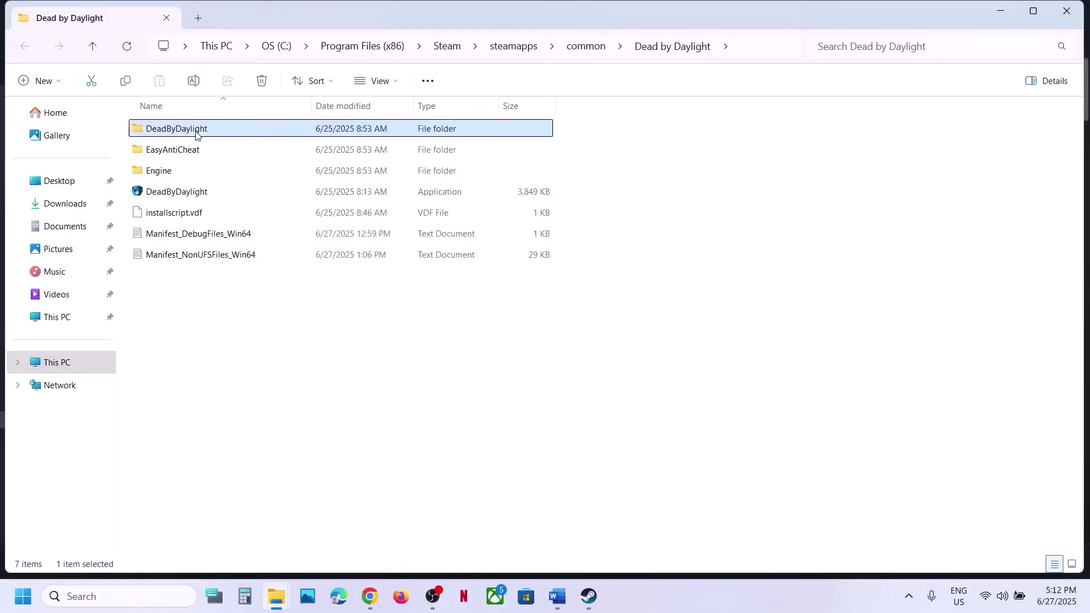
{"action": "double_click", "coordinate": [196, 134]}
{"action": "double_click", "coordinate": [192, 135]}
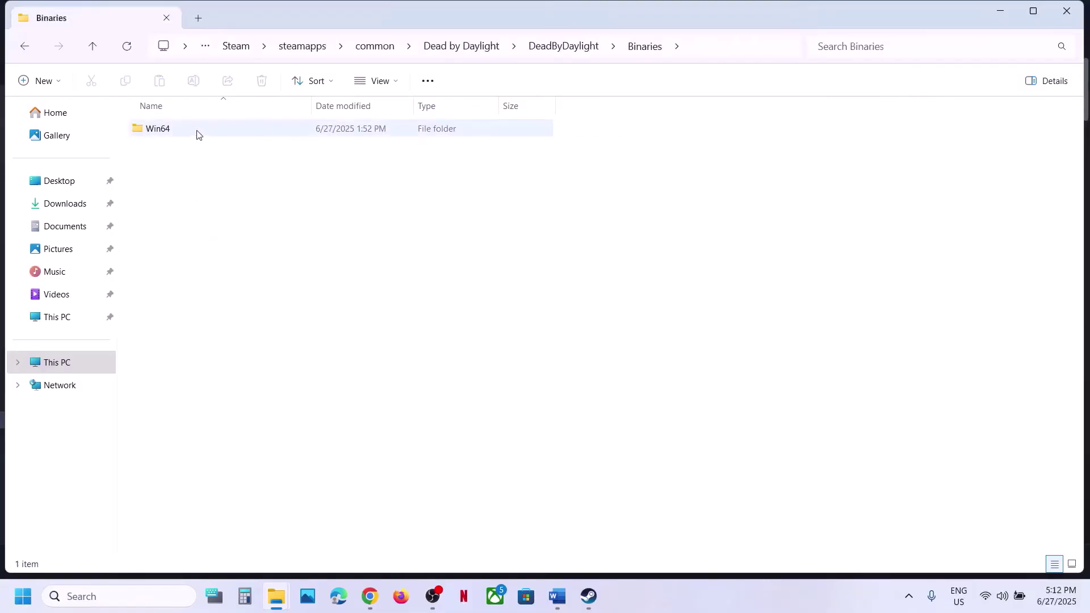
{"action": "double_click", "coordinate": [195, 132]}
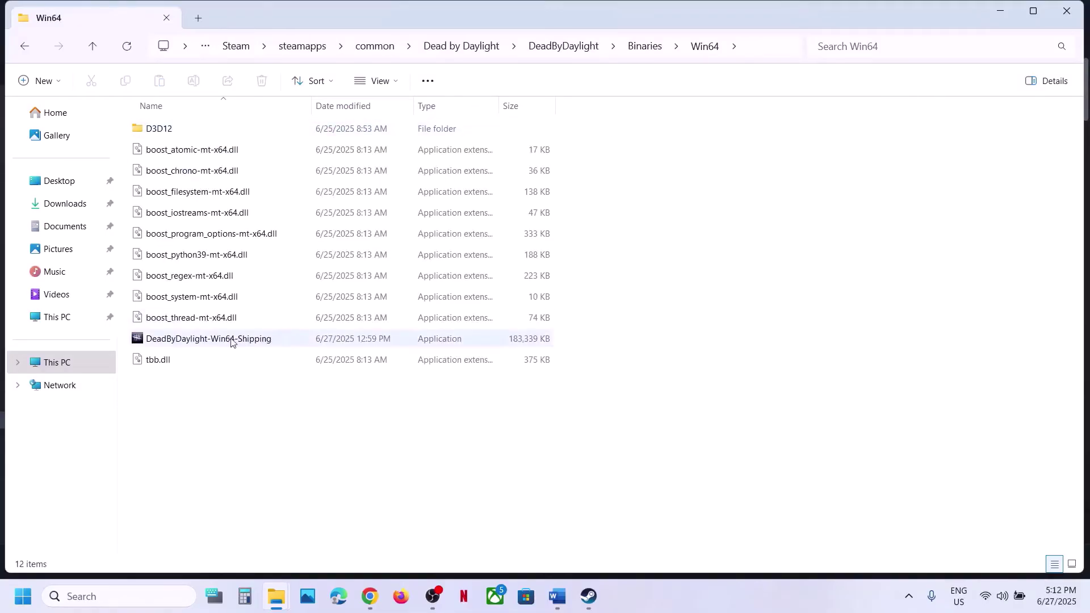
- Set DeadByDaylight-Win64-Shipping to run as an administrator in its compatibility properties and apply the change
{"action": "left_click", "coordinate": [231, 340]}
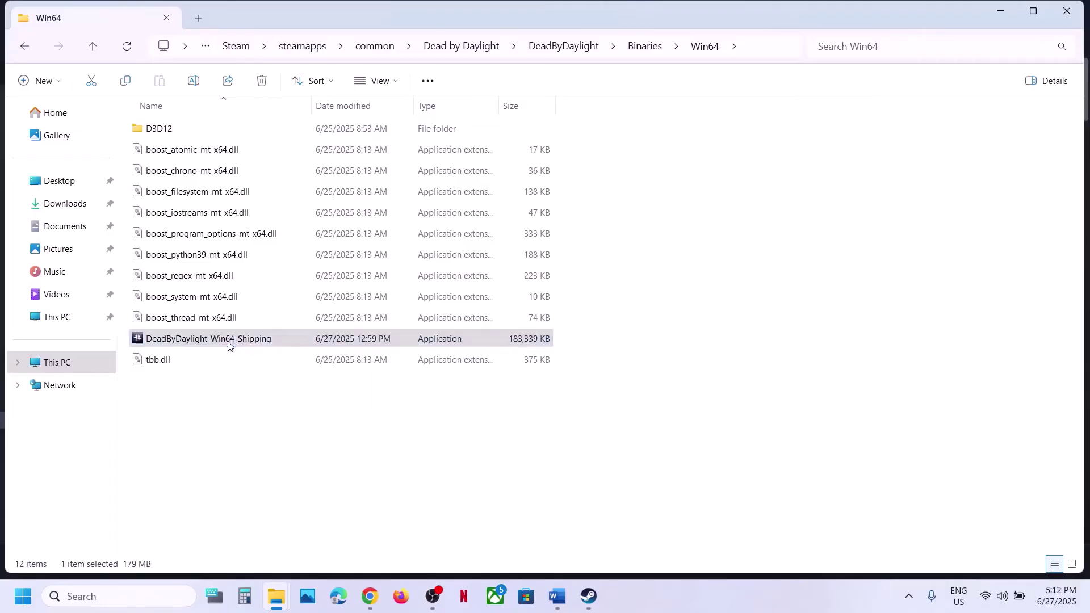
{"action": "right_click", "coordinate": [229, 343]}
{"action": "left_click", "coordinate": [298, 273]}
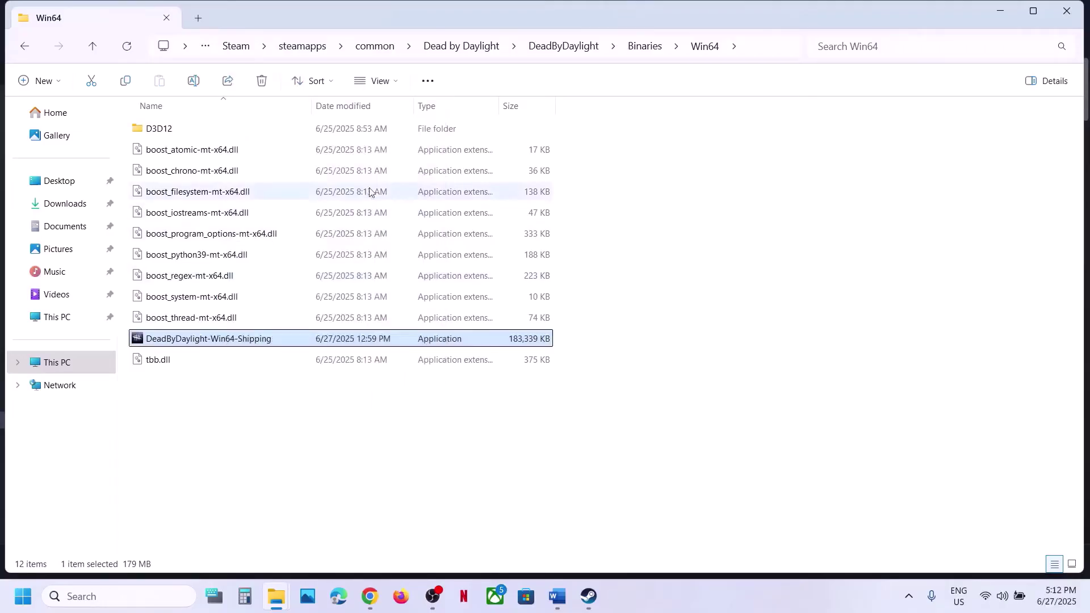
{"action": "left_click", "coordinate": [352, 226]}
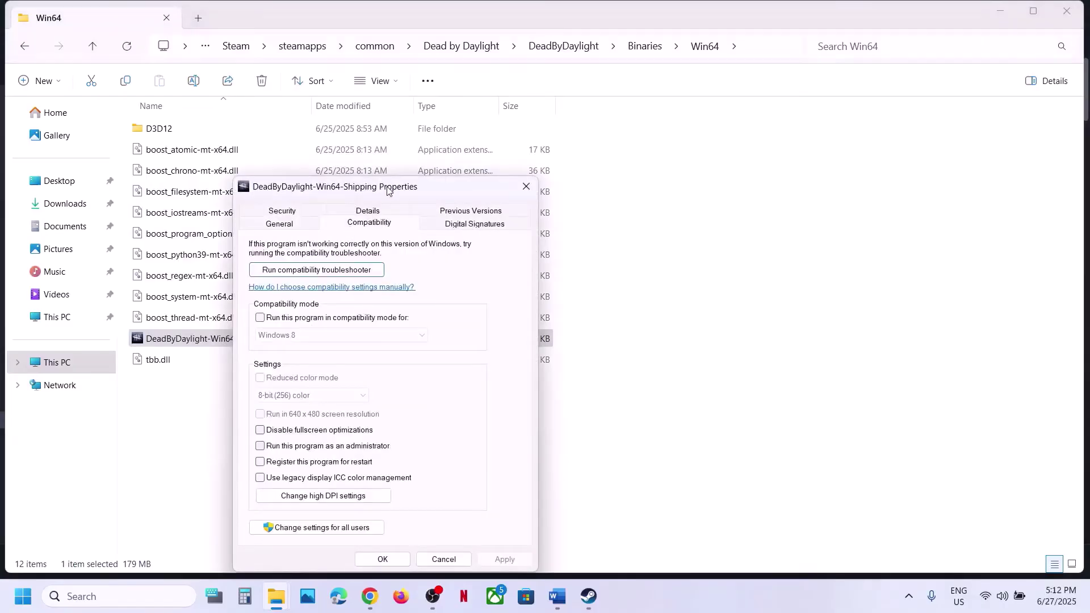
{"action": "left_click_drag", "start_coordinate": [388, 190], "coordinate": [409, 101]}
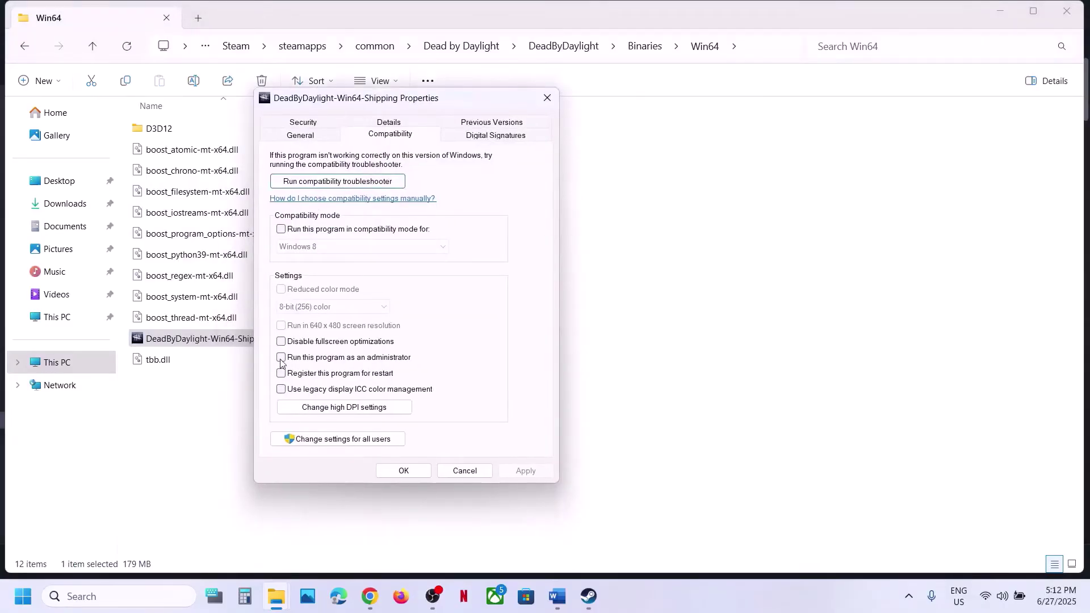
{"action": "left_click", "coordinate": [524, 471]}
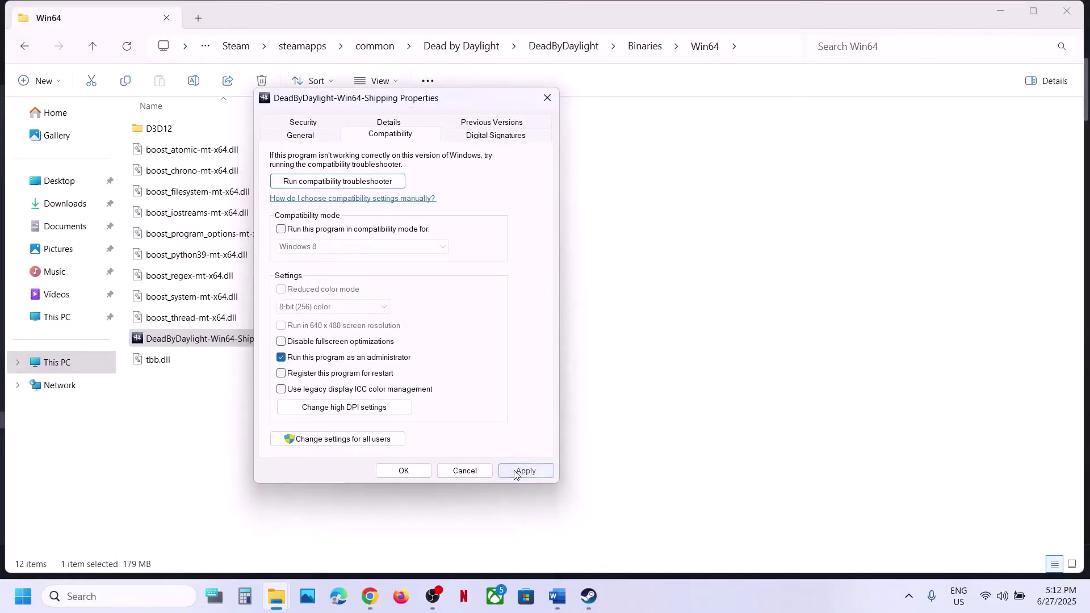
{"action": "left_click", "coordinate": [418, 471]}
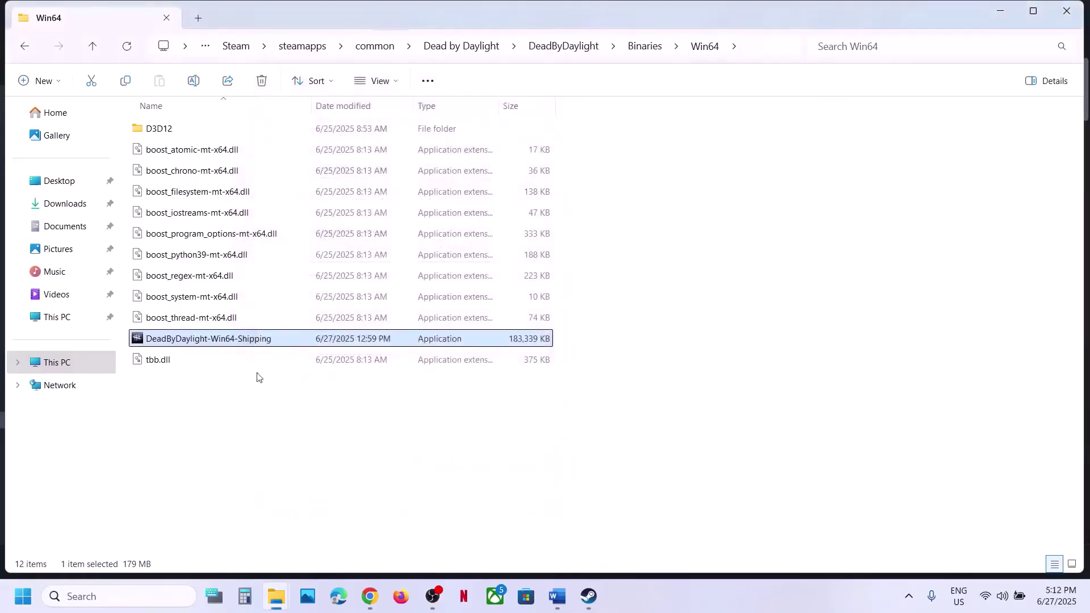
- Enable compatibility mode for Windows 8 in the properties of DeadByDaylight-Win64-Shipping and apply it
{"action": "right_click", "coordinate": [264, 339]}
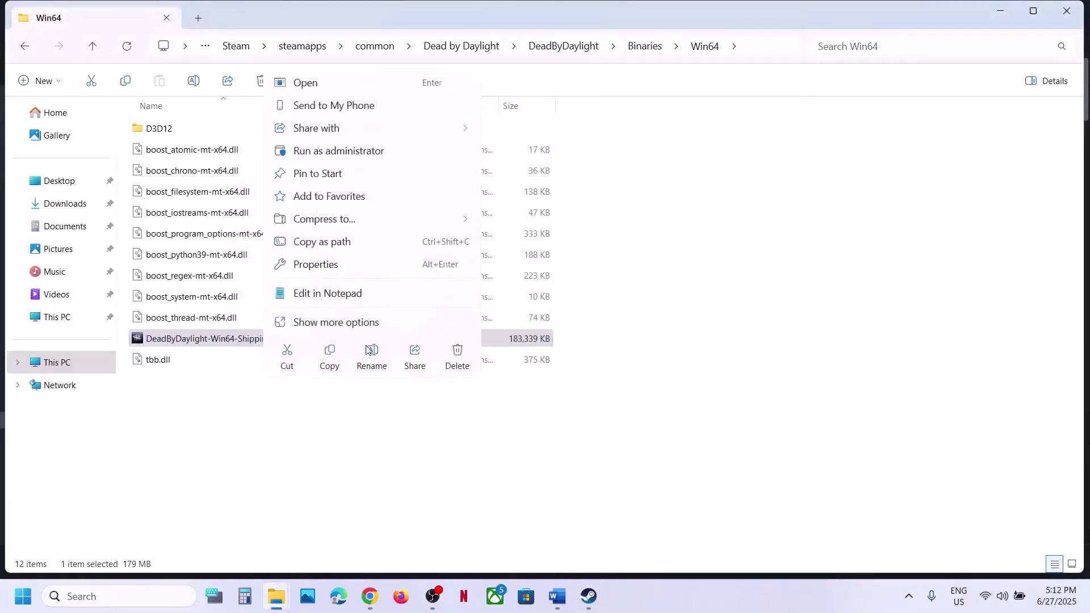
{"action": "left_click", "coordinate": [334, 266]}
{"action": "left_click", "coordinate": [386, 223]}
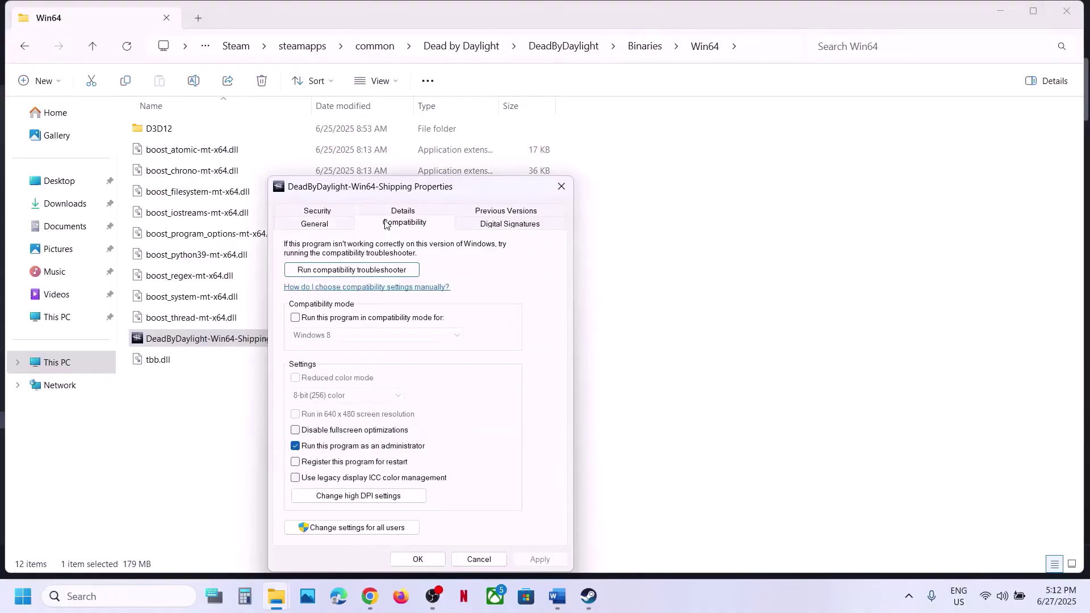
{"action": "left_click", "coordinate": [295, 319]}
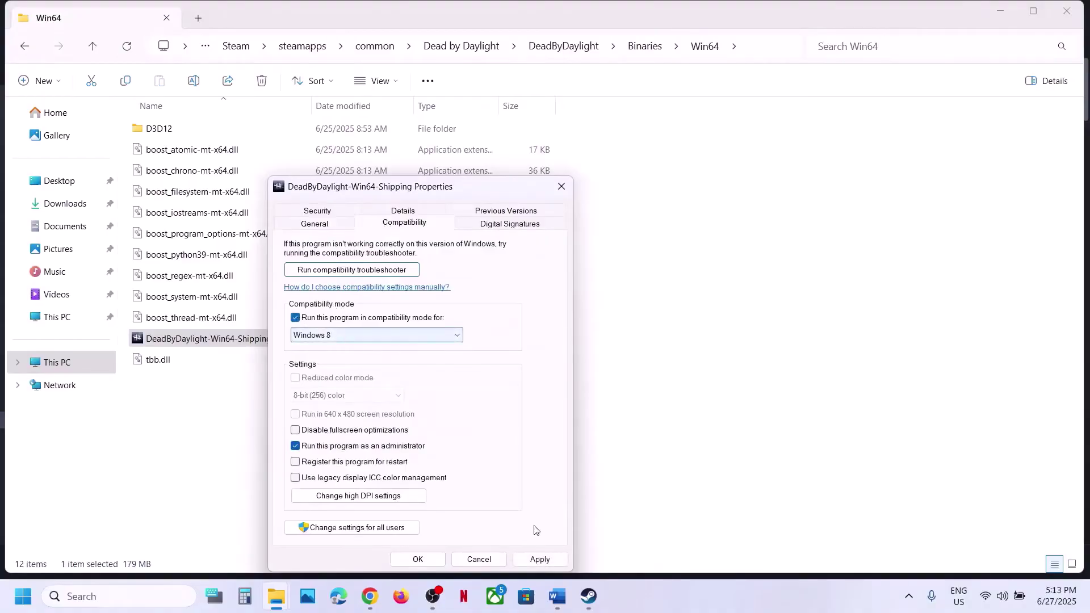
{"action": "left_click", "coordinate": [540, 560]}
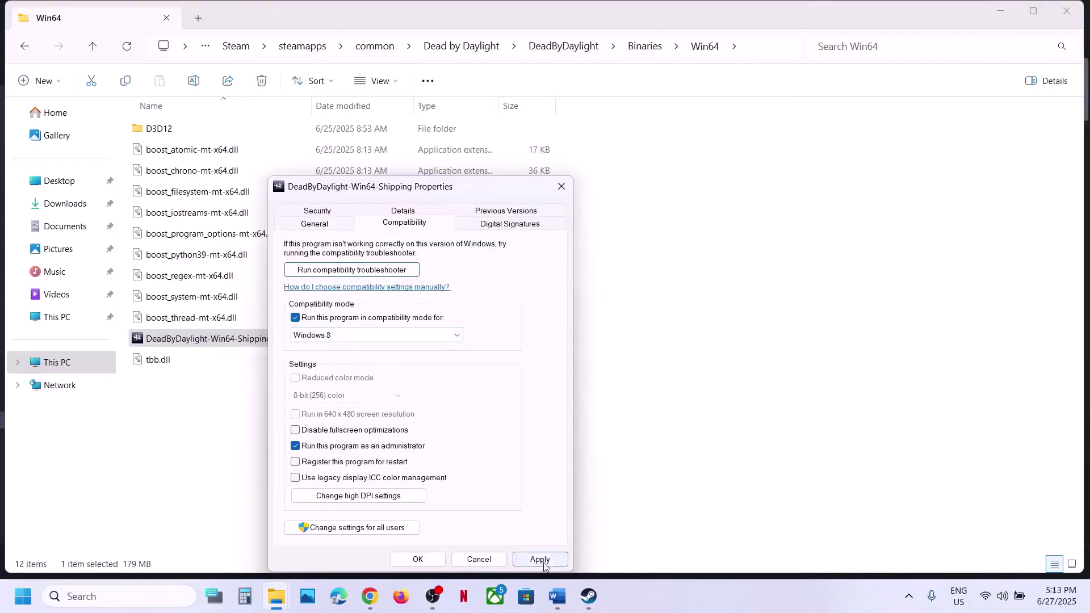
{"action": "left_click", "coordinate": [421, 562]}
- Set the compatibility mode of DeadByDaylight-Win64-Shipping to Windows 7, disable fullscreen optimizations, and apply the changes
{"action": "right_click", "coordinate": [205, 345]}
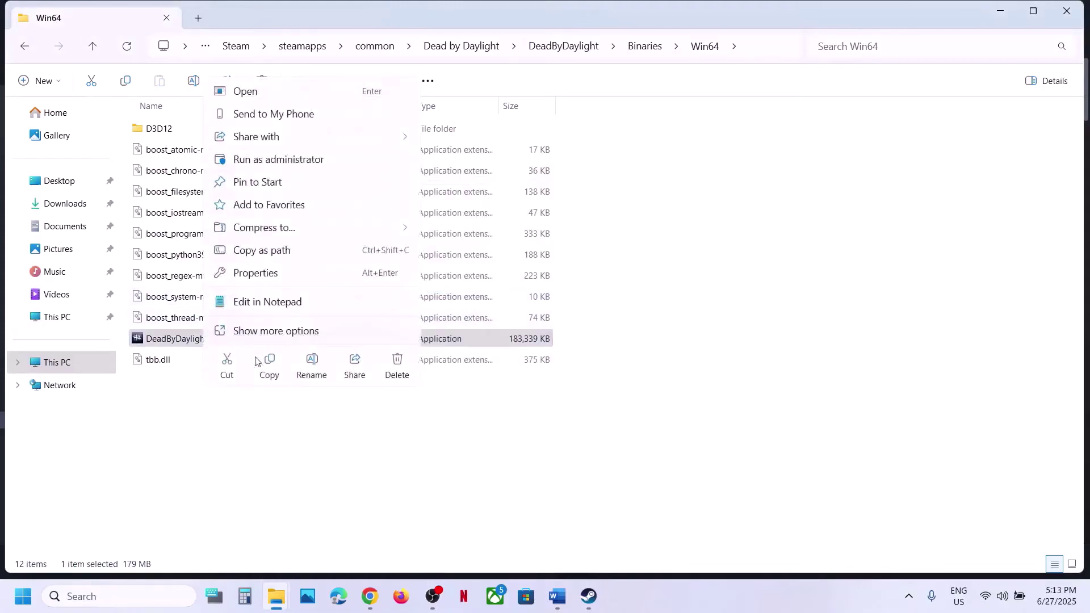
{"action": "left_click", "coordinate": [271, 273]}
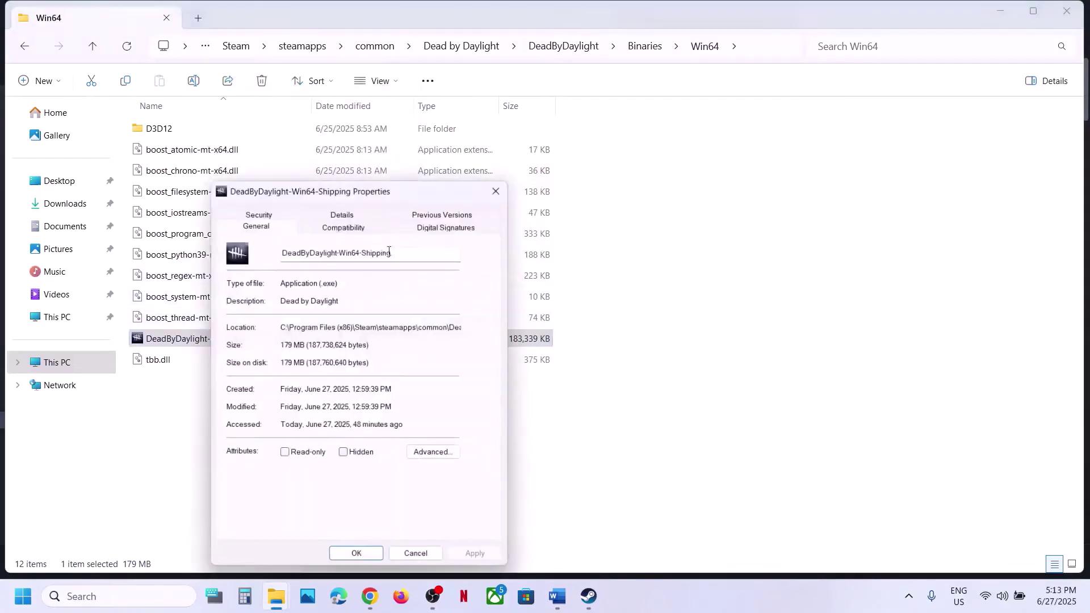
{"action": "left_click", "coordinate": [345, 225]}
{"action": "left_click", "coordinate": [282, 339]}
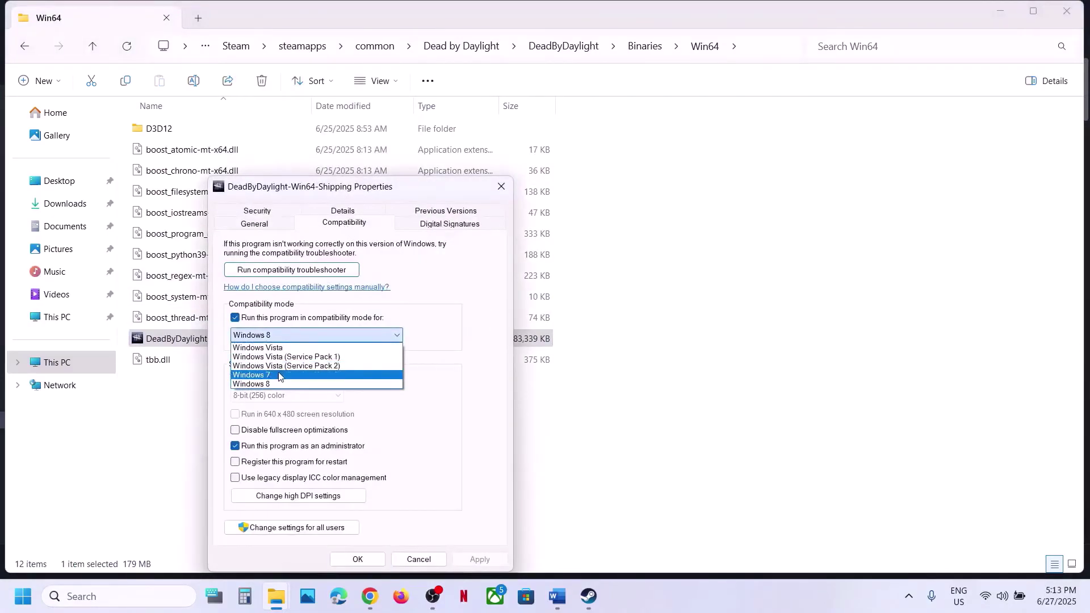
{"action": "left_click", "coordinate": [276, 376]}
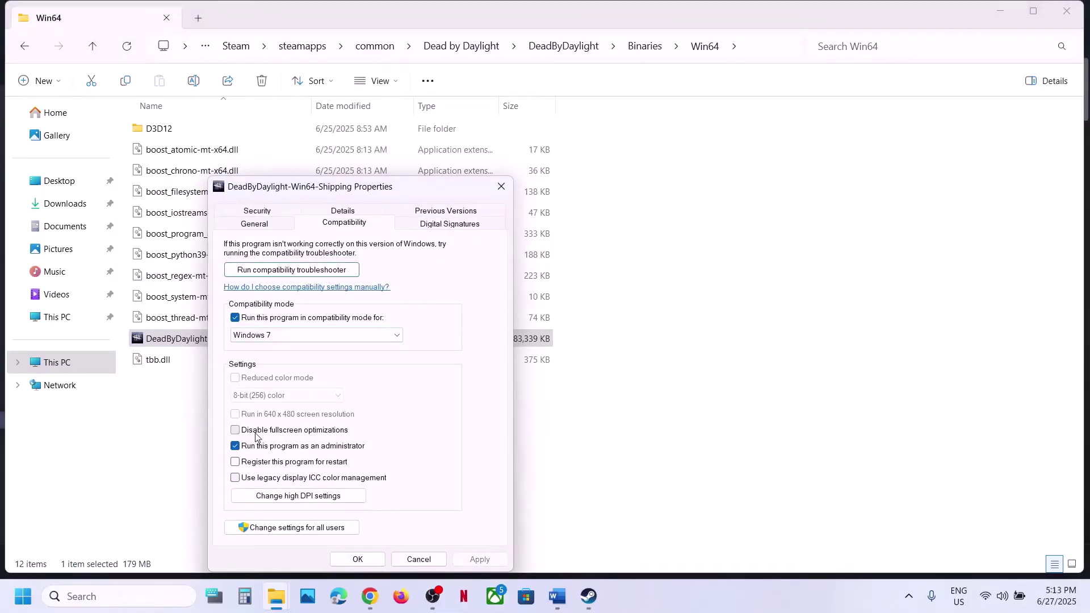
{"action": "left_click", "coordinate": [479, 559]}
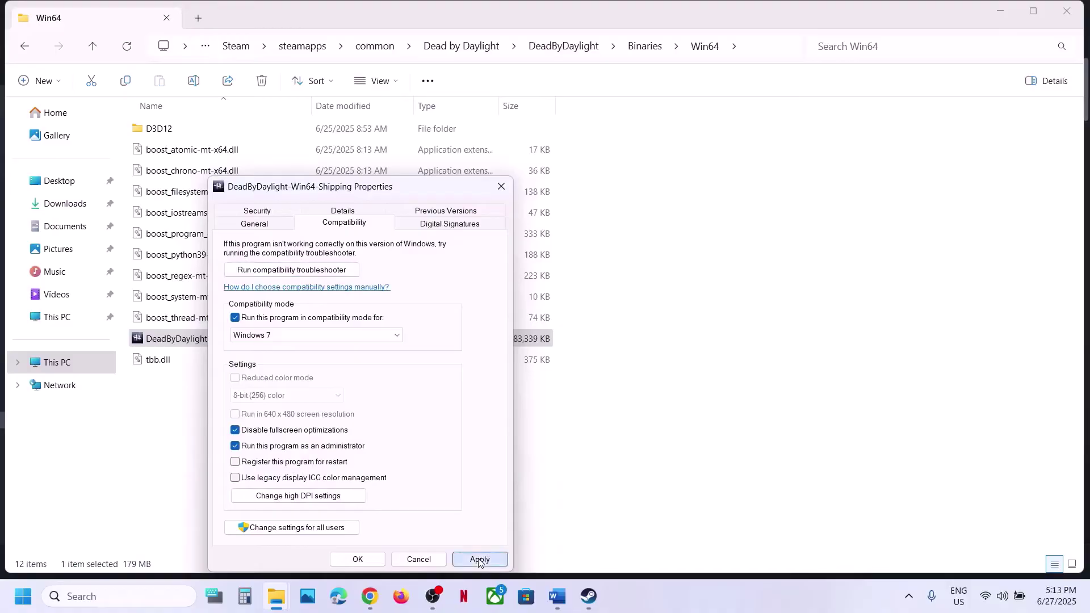
- Turn off compatibility mode, disabled fullscreen optimizations and run as administrator in the properties of DeadByDaylight-Win64-Shipping, and apply the changes
{"action": "left_click", "coordinate": [358, 559]}
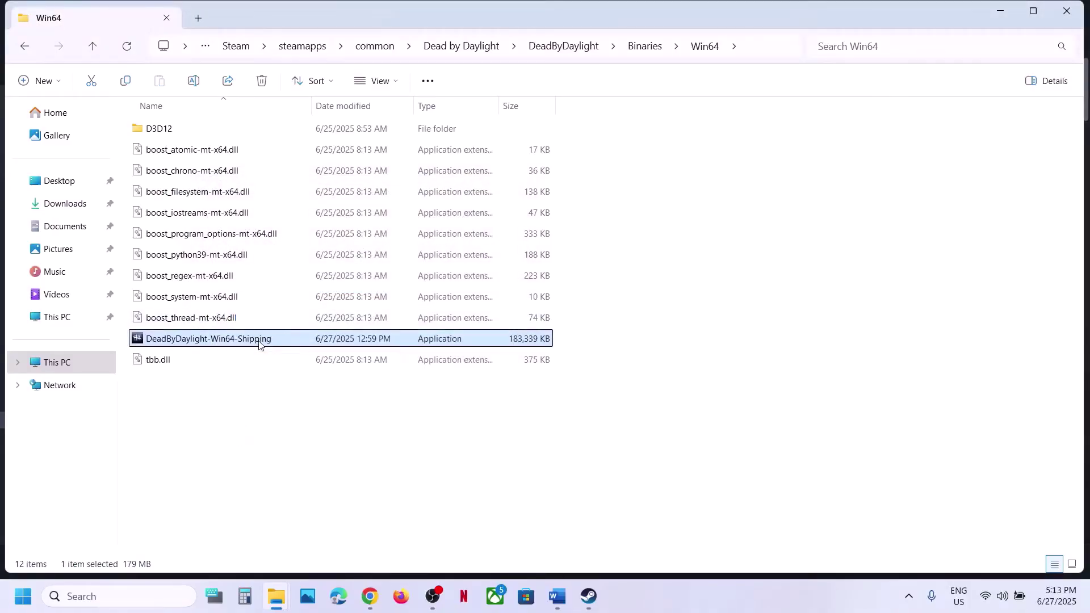
{"action": "right_click", "coordinate": [260, 344]}
{"action": "left_click", "coordinate": [325, 278]}
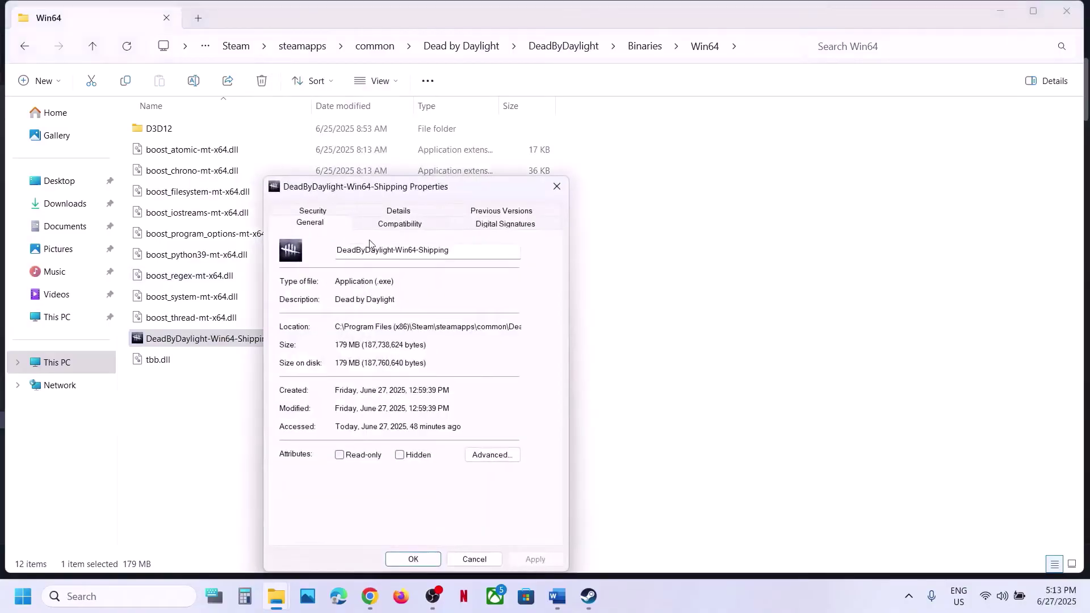
{"action": "left_click", "coordinate": [379, 227]}
{"action": "left_click", "coordinate": [292, 319]}
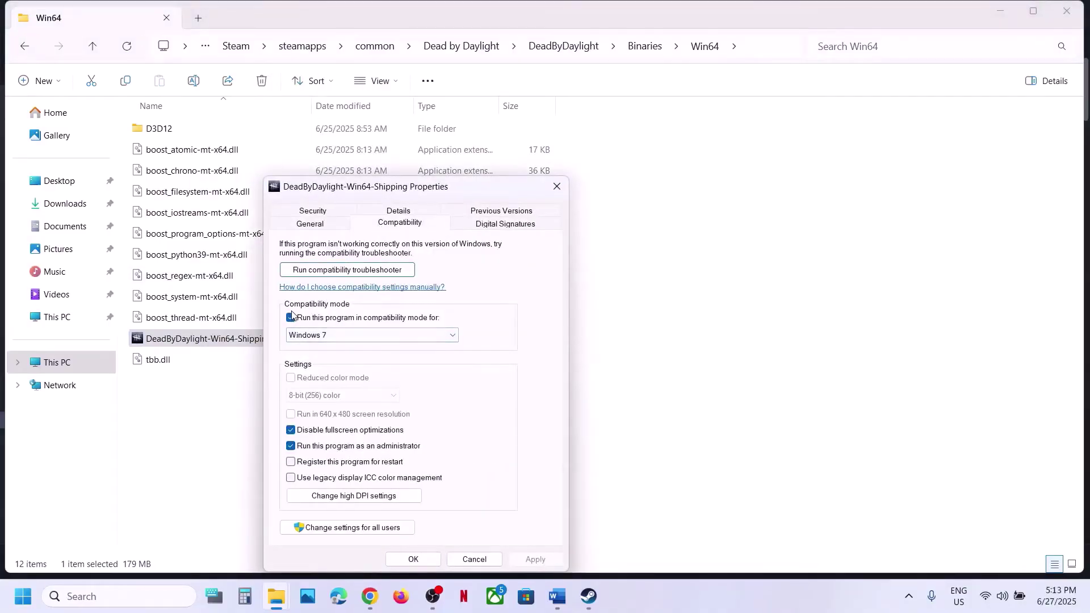
{"action": "left_click", "coordinate": [291, 320]}
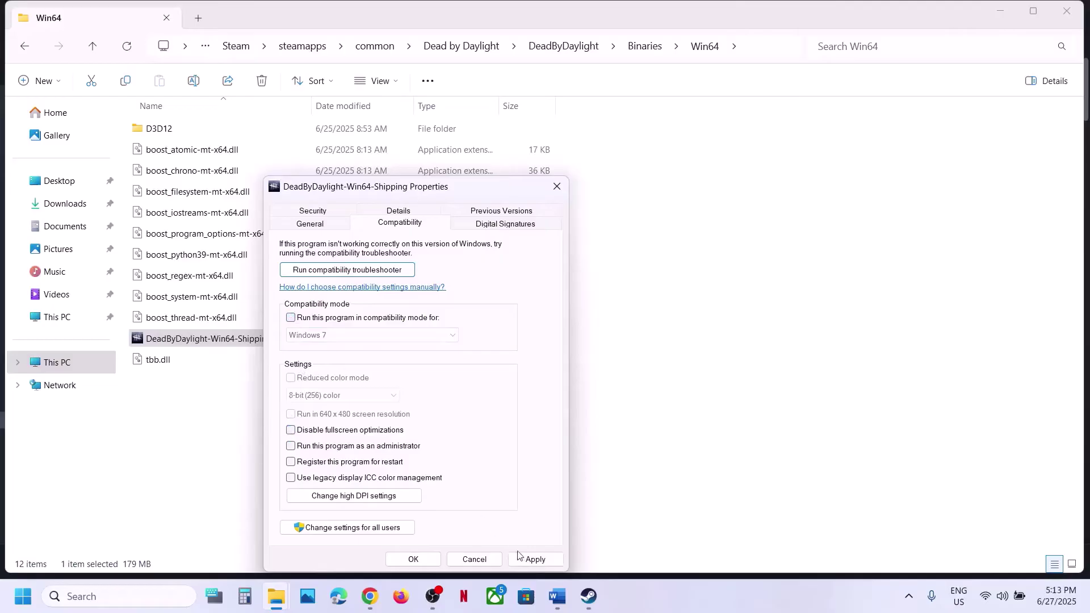
{"action": "left_click", "coordinate": [520, 557]}
{"action": "left_click", "coordinate": [408, 560]}
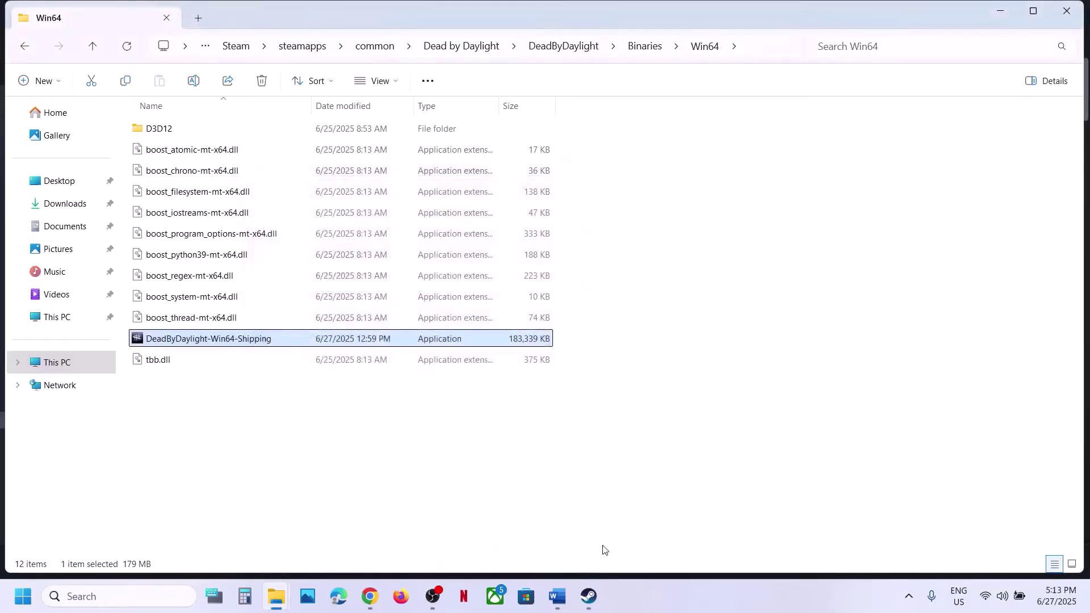
- Switch to the Word document and read Step 10 about allowing the game exe through antivirus, controlled folder access and firewall
{"action": "left_click", "coordinate": [559, 588]}
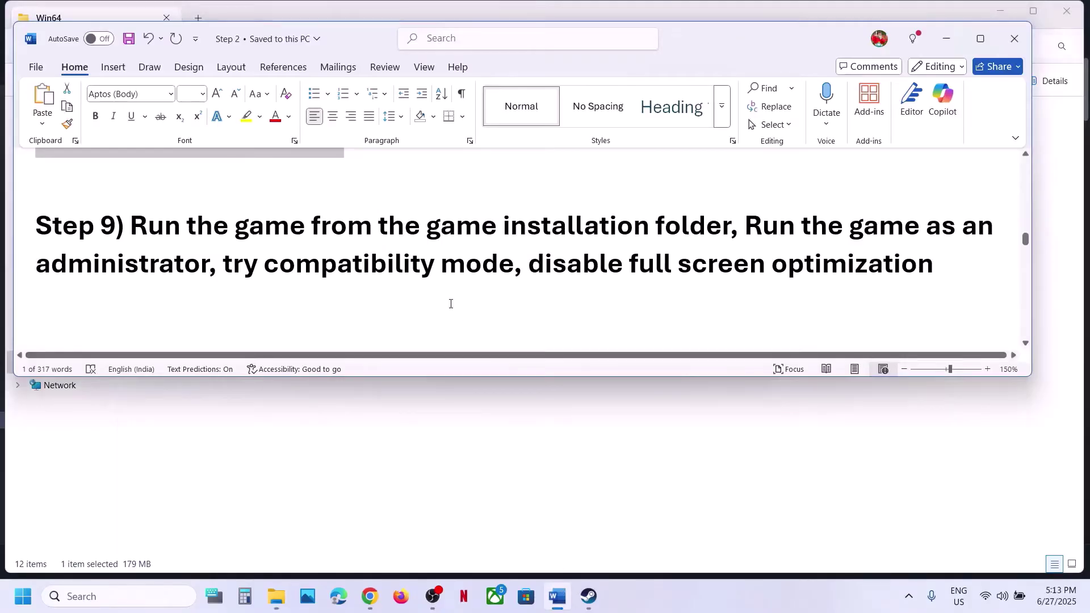
{"action": "scroll", "coordinate": [451, 304], "scroll_direction": "down", "scroll_amount": 3}
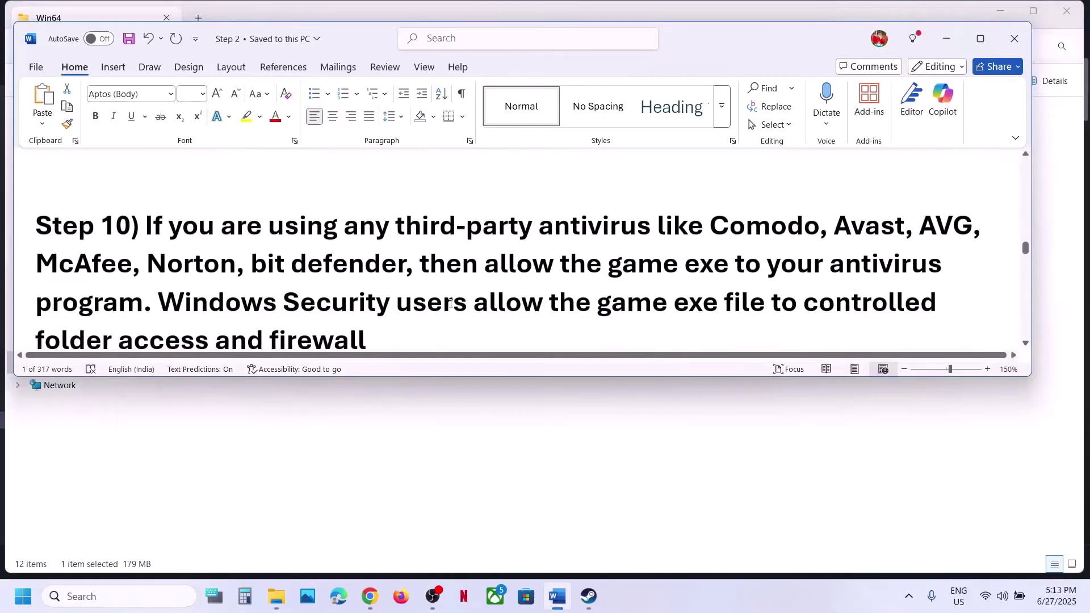
{"action": "left_click_drag", "start_coordinate": [148, 232], "coordinate": [732, 264]}
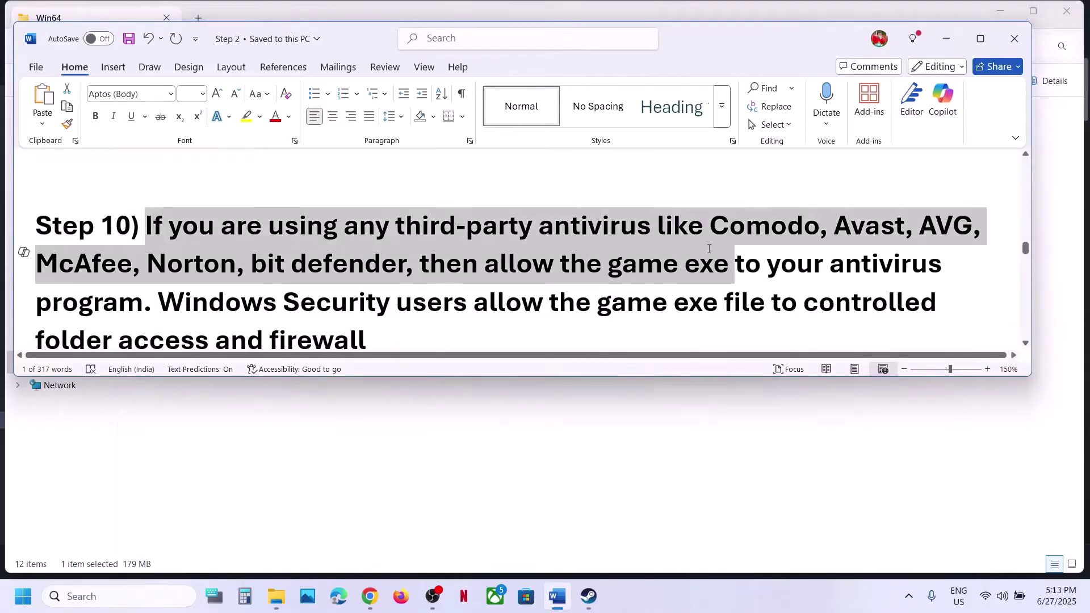
{"action": "left_click", "coordinate": [663, 264]}
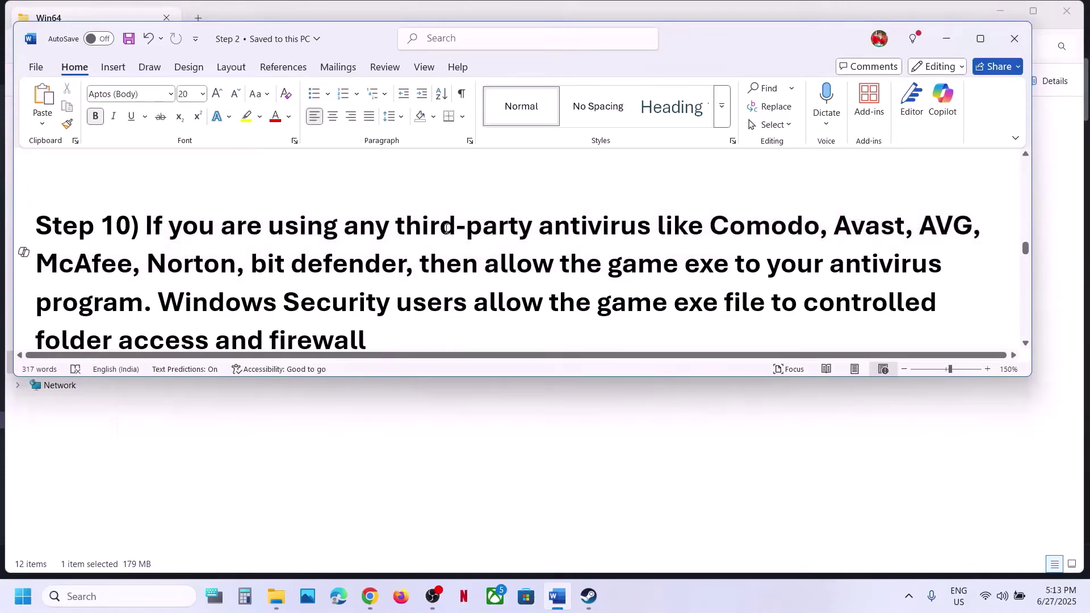
{"action": "left_click_drag", "start_coordinate": [146, 264], "coordinate": [534, 264]}
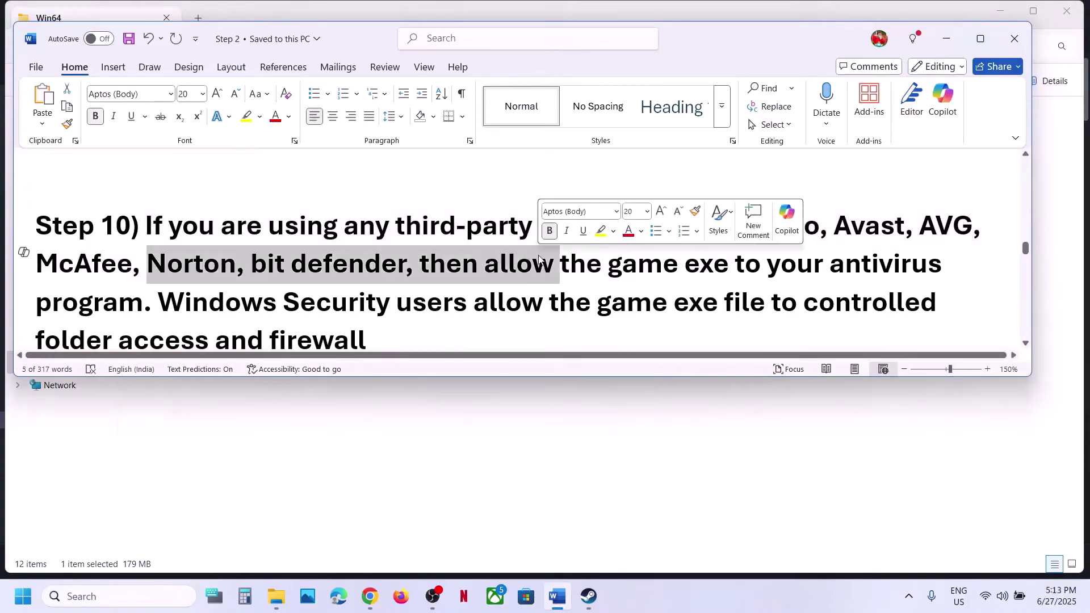
{"action": "left_click", "coordinate": [532, 264]}
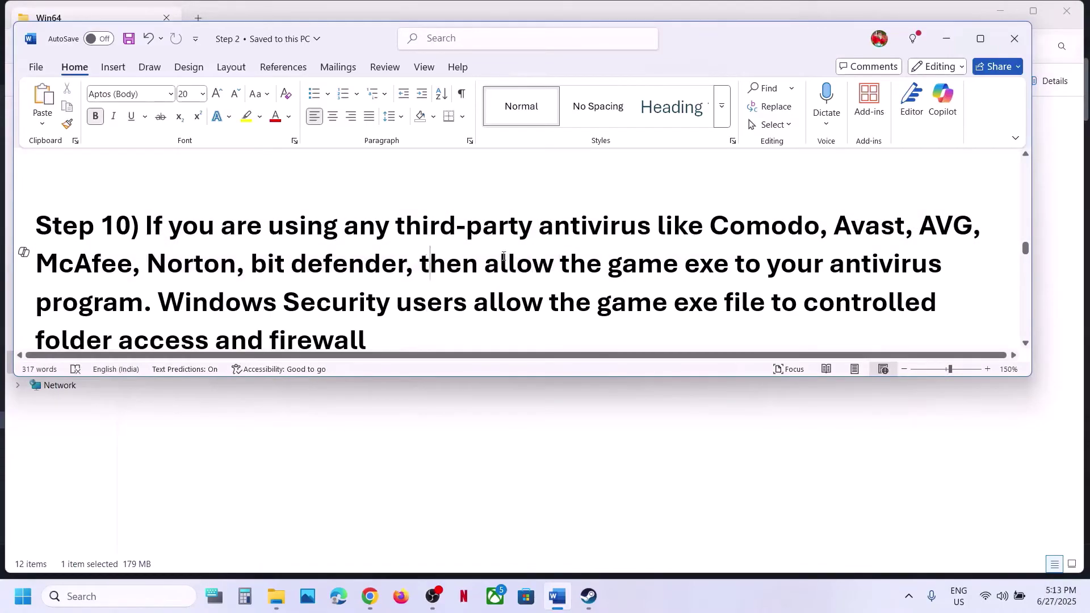
{"action": "left_click_drag", "start_coordinate": [449, 264], "coordinate": [98, 299]}
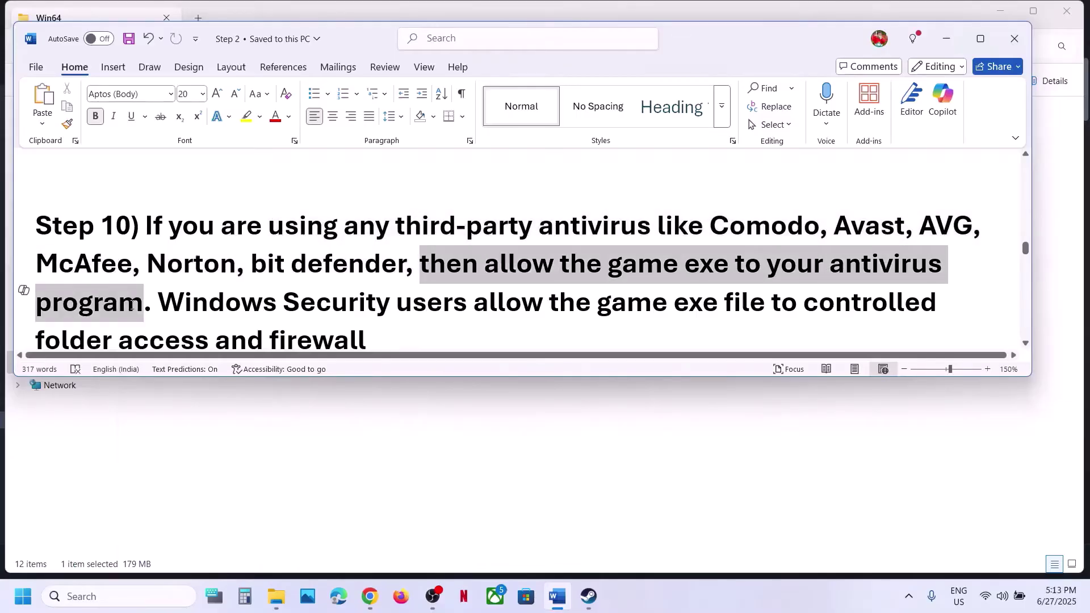
{"action": "left_click_drag", "start_coordinate": [130, 305], "coordinate": [508, 288]}
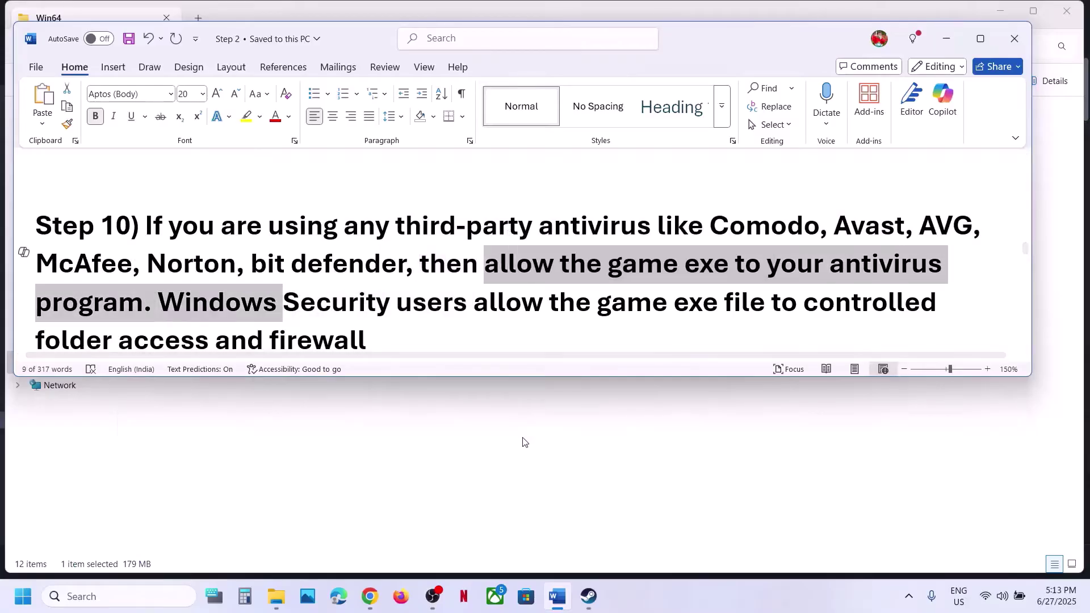
- Go to the Windows Security page for allowing an app through Controlled folder access and approve the permission request
{"action": "left_click", "coordinate": [523, 442]}
{"action": "key", "text": "super+i"}
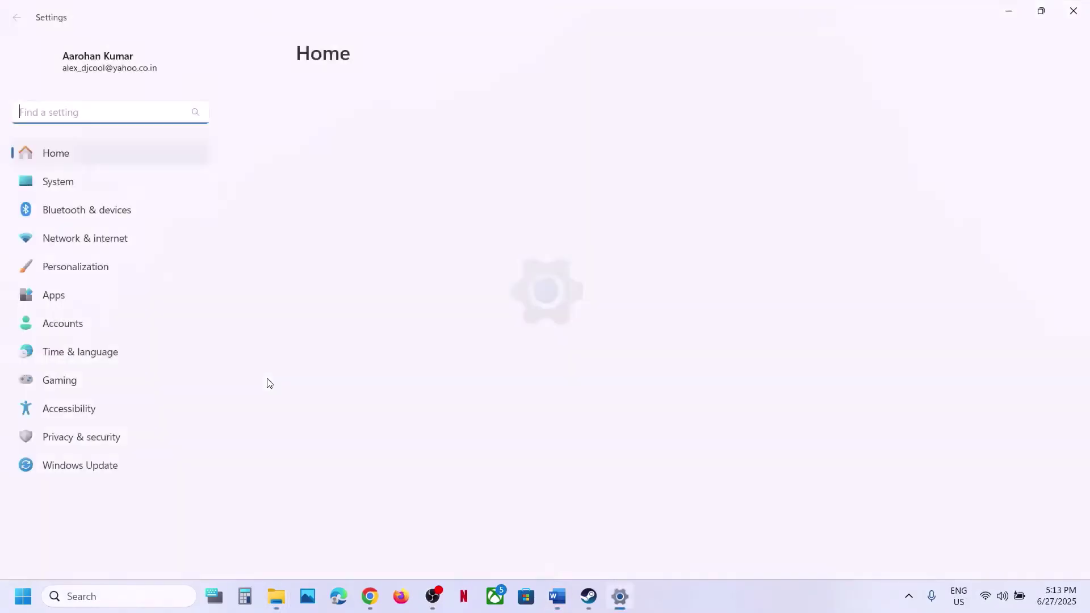
{"action": "left_click", "coordinate": [79, 436]}
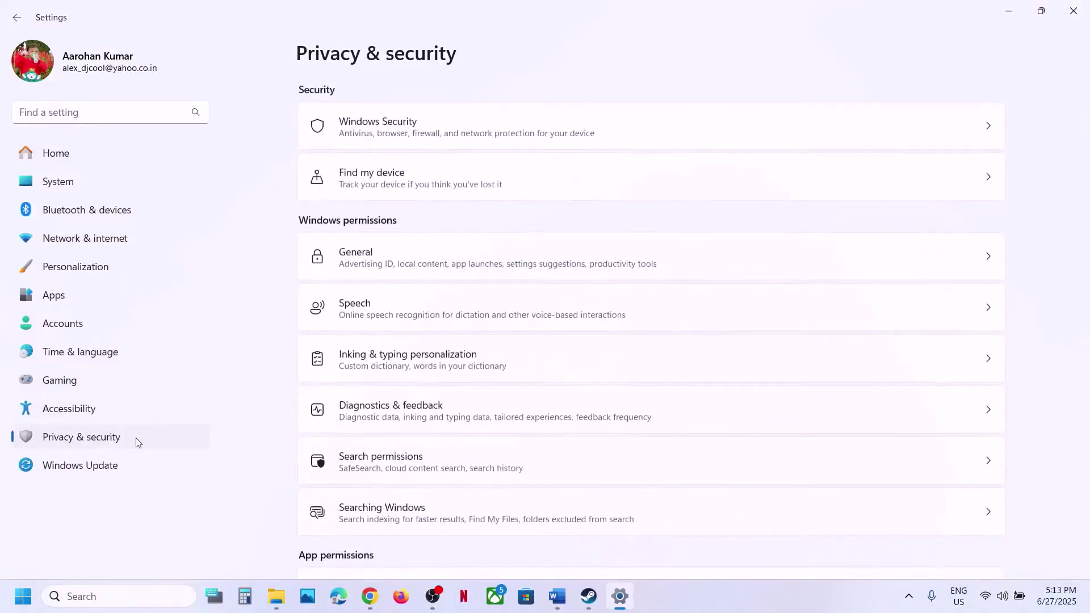
{"action": "left_click", "coordinate": [378, 124]}
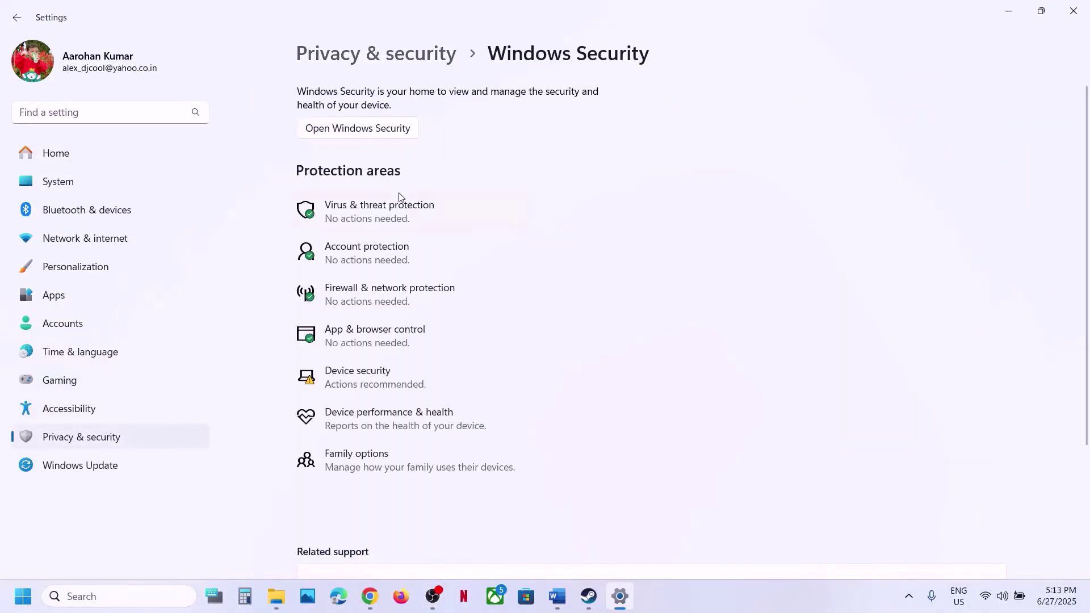
{"action": "left_click", "coordinate": [379, 211]}
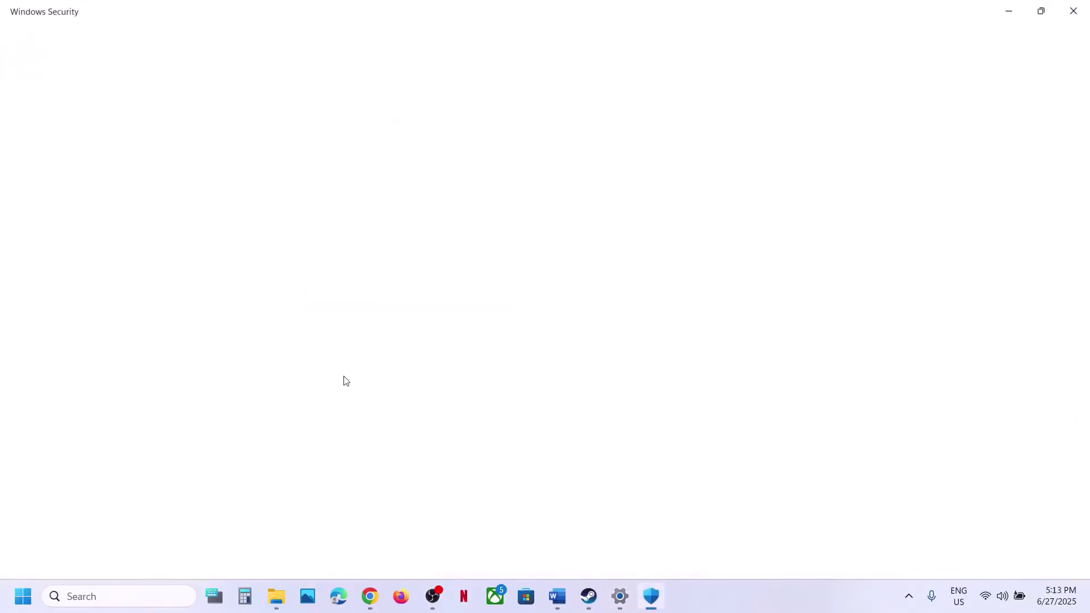
{"action": "scroll", "coordinate": [389, 484], "scroll_direction": "down", "scroll_amount": 3}
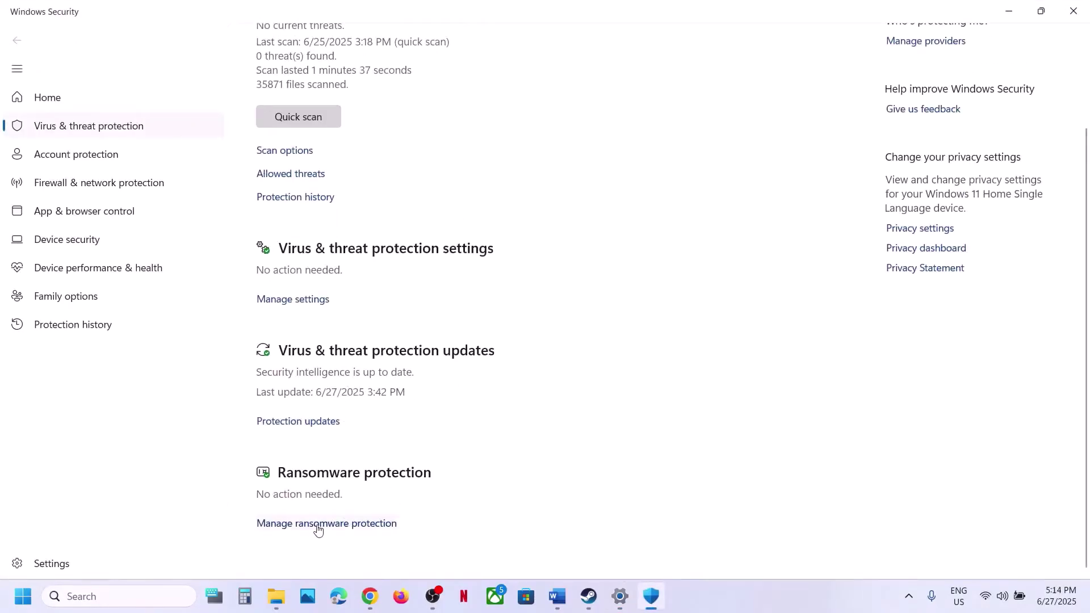
{"action": "left_click", "coordinate": [365, 525]}
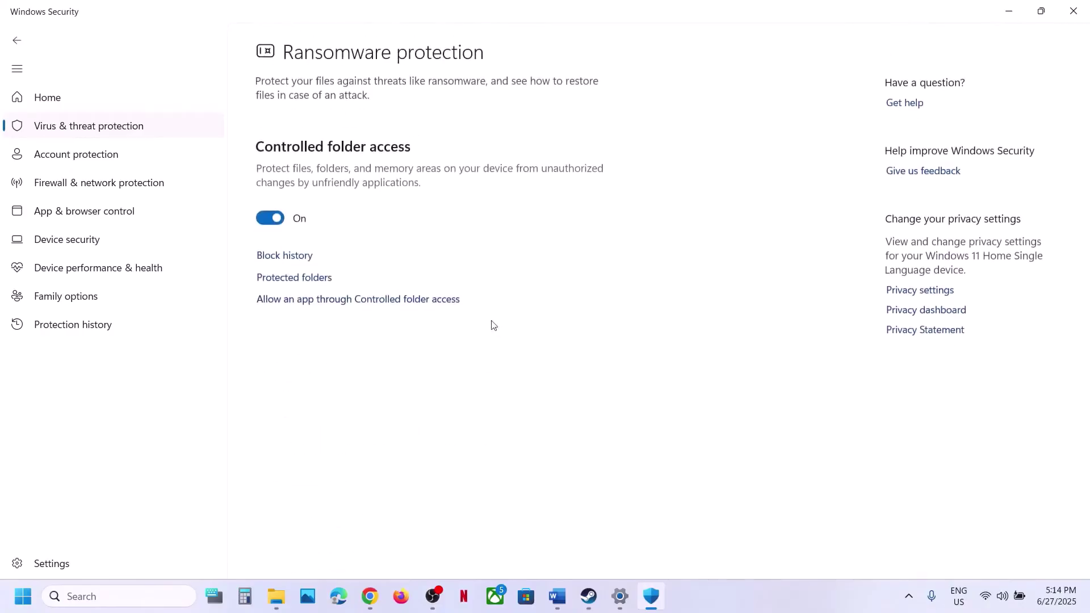
{"action": "left_click", "coordinate": [361, 301]}
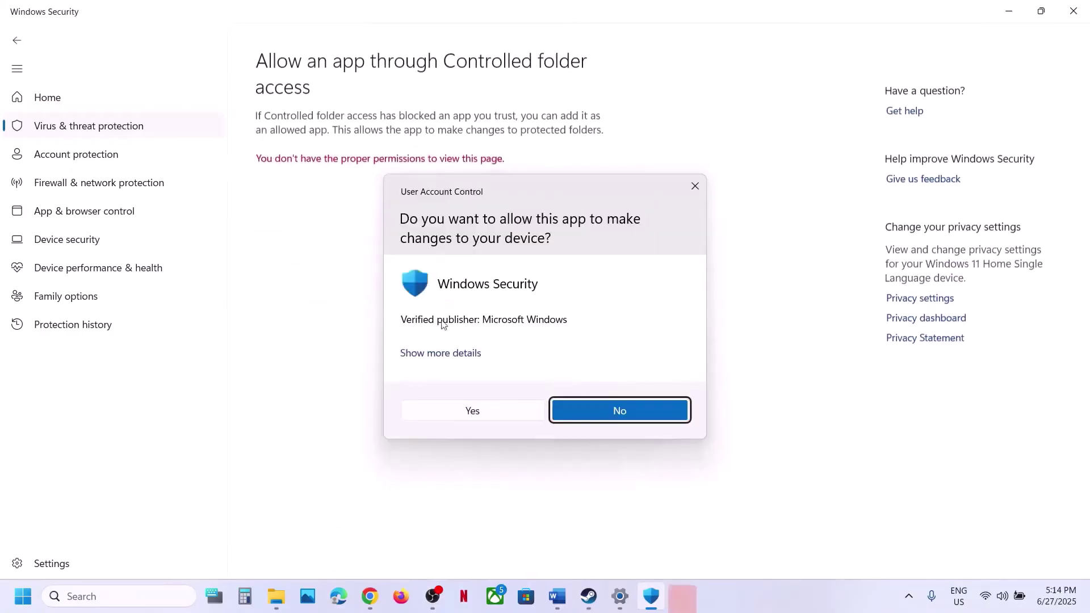
{"action": "left_click", "coordinate": [493, 417]}
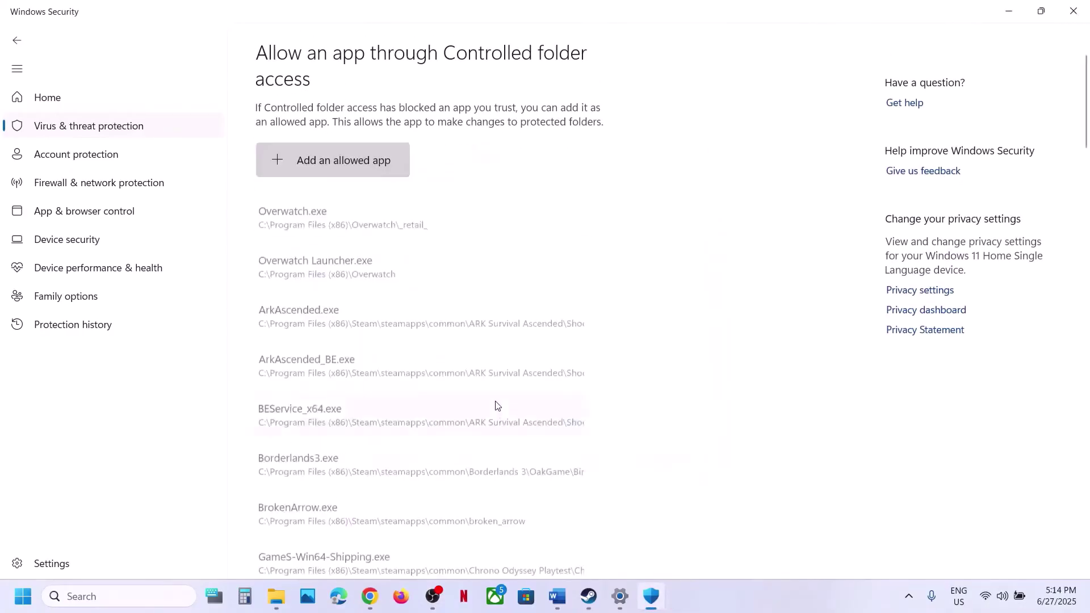
- Allow the DeadByDaylight application from C:\Program Files (x86)\Steam\steamapps\common\Dead by Daylight through Controlled folder access
{"action": "left_click", "coordinate": [342, 172]}
{"action": "left_click", "coordinate": [336, 215]}
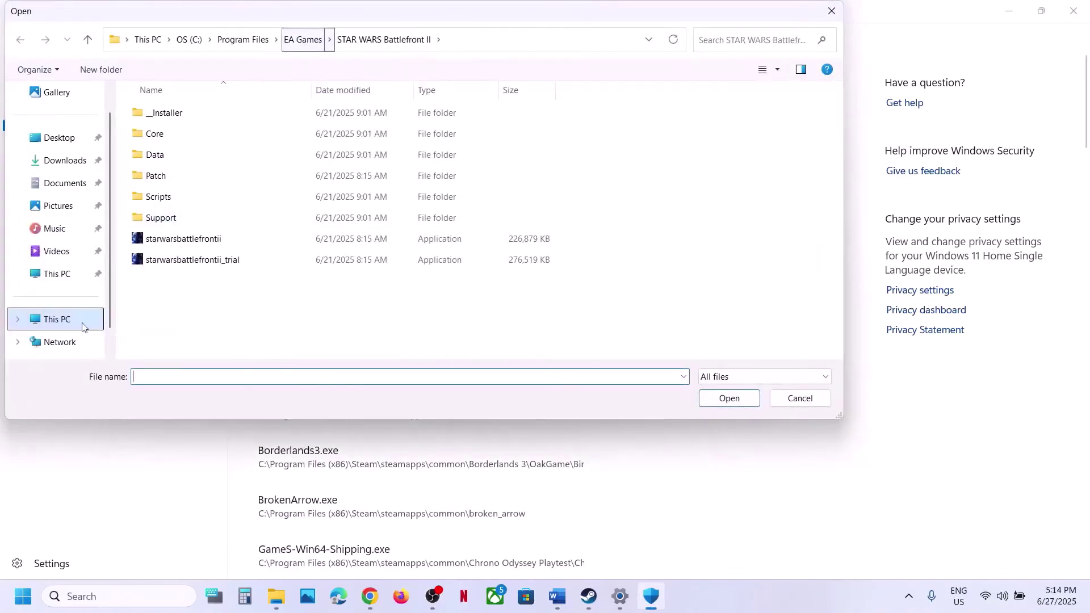
{"action": "left_click", "coordinate": [61, 319]}
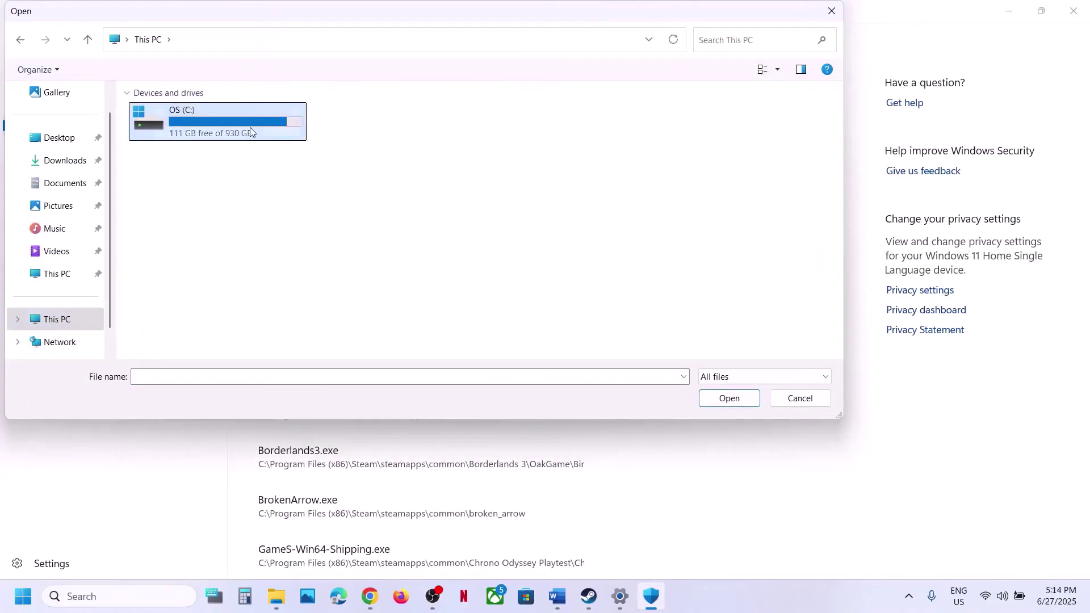
{"action": "double_click", "coordinate": [250, 127]}
{"action": "scroll", "coordinate": [267, 218], "scroll_direction": "down", "scroll_amount": 2}
{"action": "double_click", "coordinate": [227, 207]}
{"action": "scroll", "coordinate": [227, 209], "scroll_direction": "down", "scroll_amount": 2}
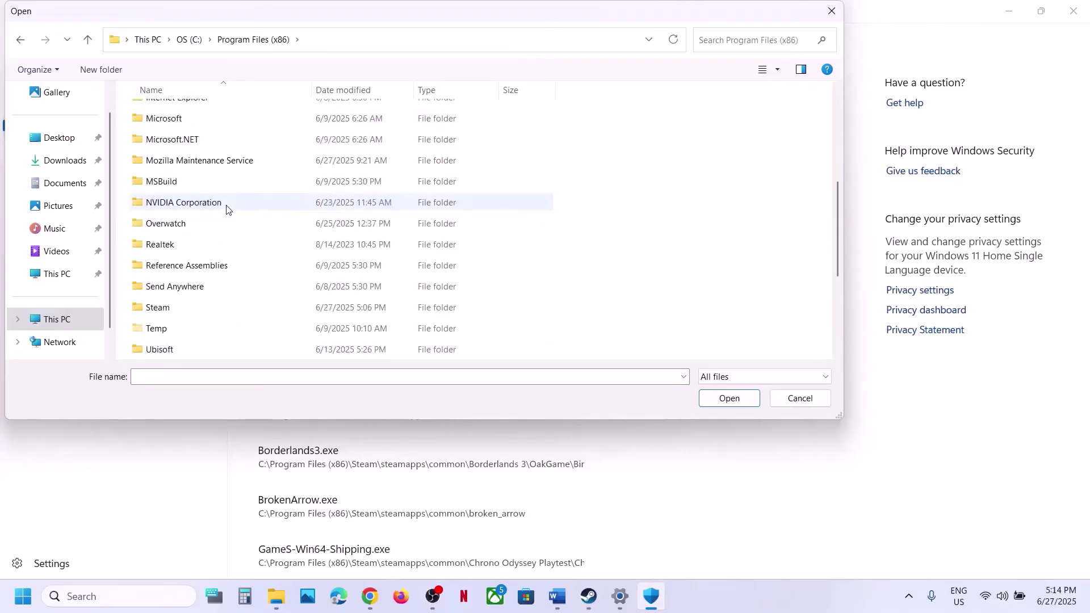
{"action": "double_click", "coordinate": [164, 307]}
{"action": "scroll", "coordinate": [170, 295], "scroll_direction": "down", "scroll_amount": 2}
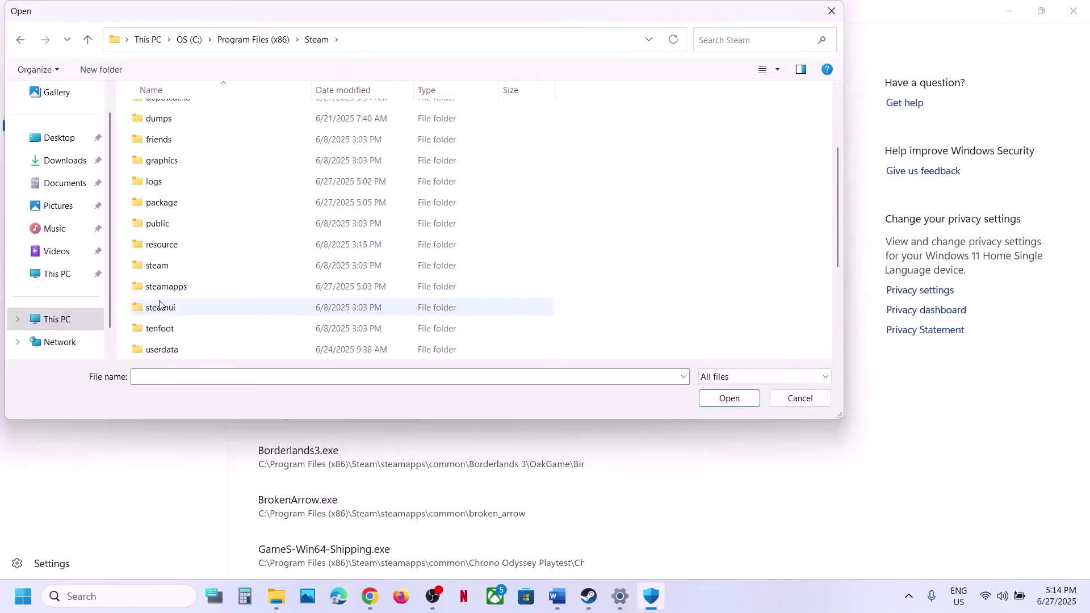
{"action": "double_click", "coordinate": [173, 291]}
{"action": "double_click", "coordinate": [180, 117]}
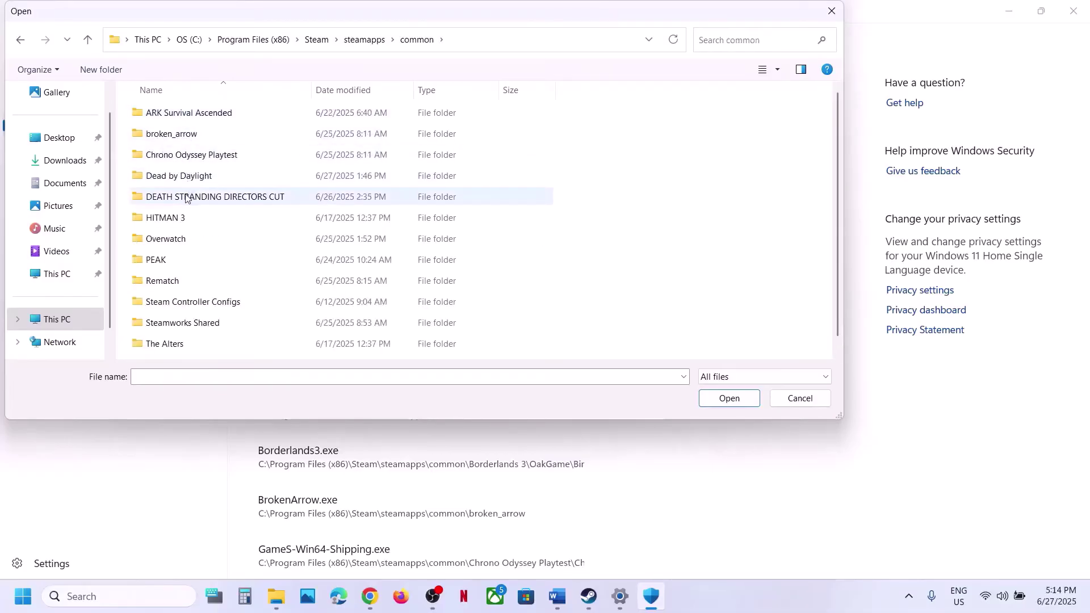
{"action": "double_click", "coordinate": [180, 177]}
{"action": "left_click", "coordinate": [194, 180]}
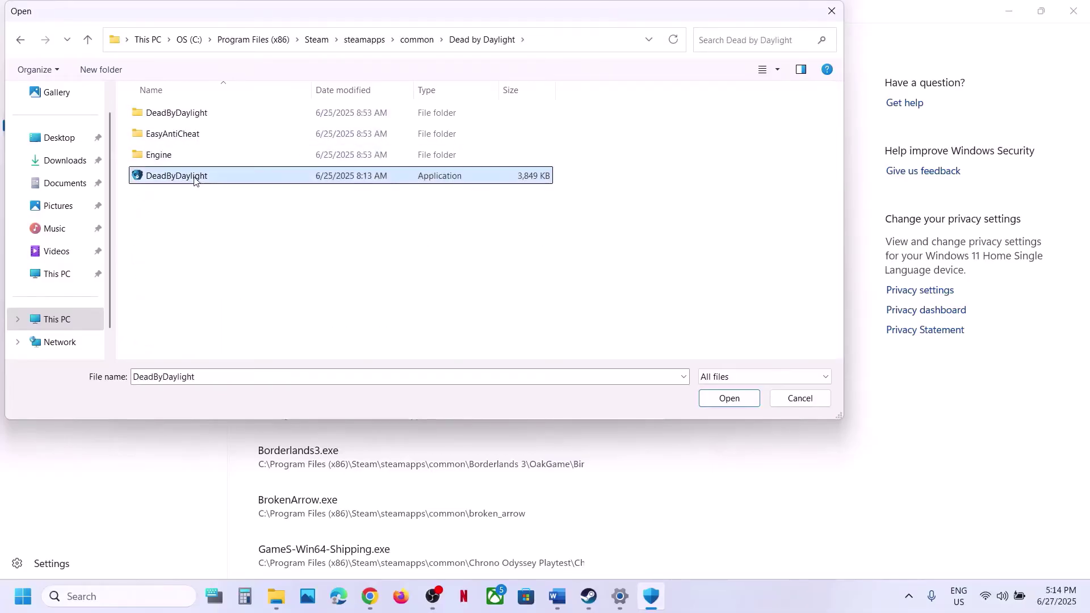
{"action": "left_click", "coordinate": [727, 397]}
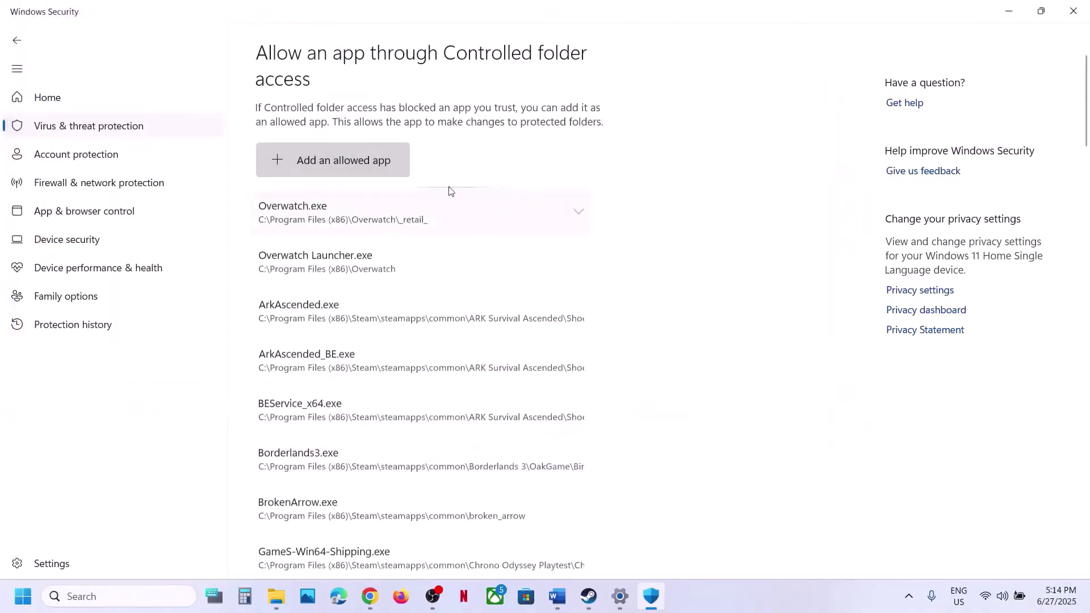
- Allow DeadByDaylight-Win64-Shipping from the game's DeadByDaylight\Binaries\Win64 folder through Controlled folder access
{"action": "left_click", "coordinate": [363, 170]}
{"action": "left_click", "coordinate": [341, 217]}
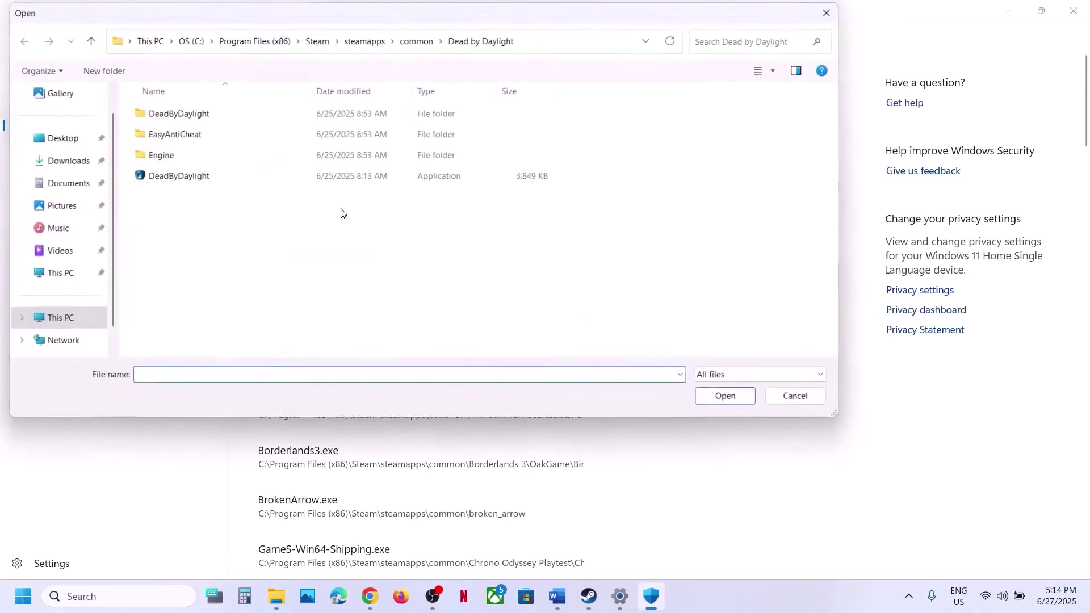
{"action": "double_click", "coordinate": [194, 118]}
{"action": "double_click", "coordinate": [193, 117]}
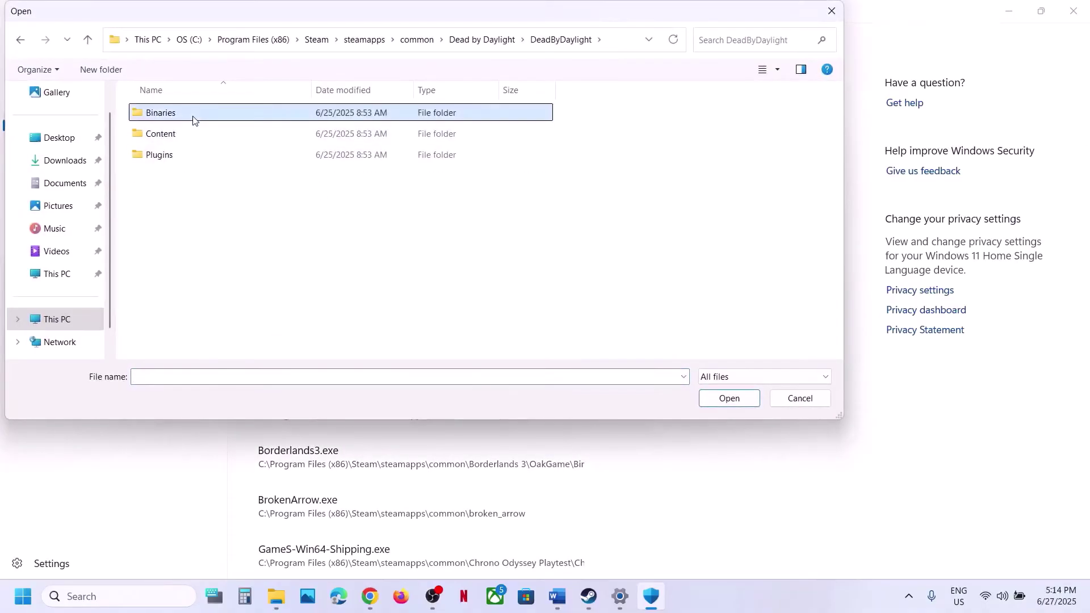
{"action": "double_click", "coordinate": [193, 116]}
{"action": "left_click", "coordinate": [198, 132]}
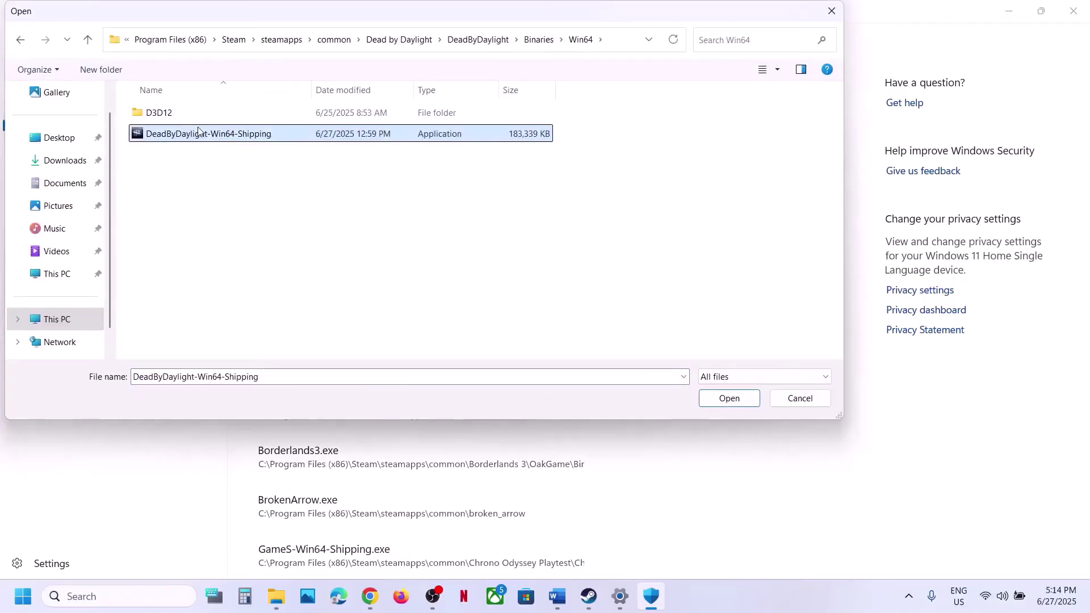
{"action": "left_click", "coordinate": [729, 398]}
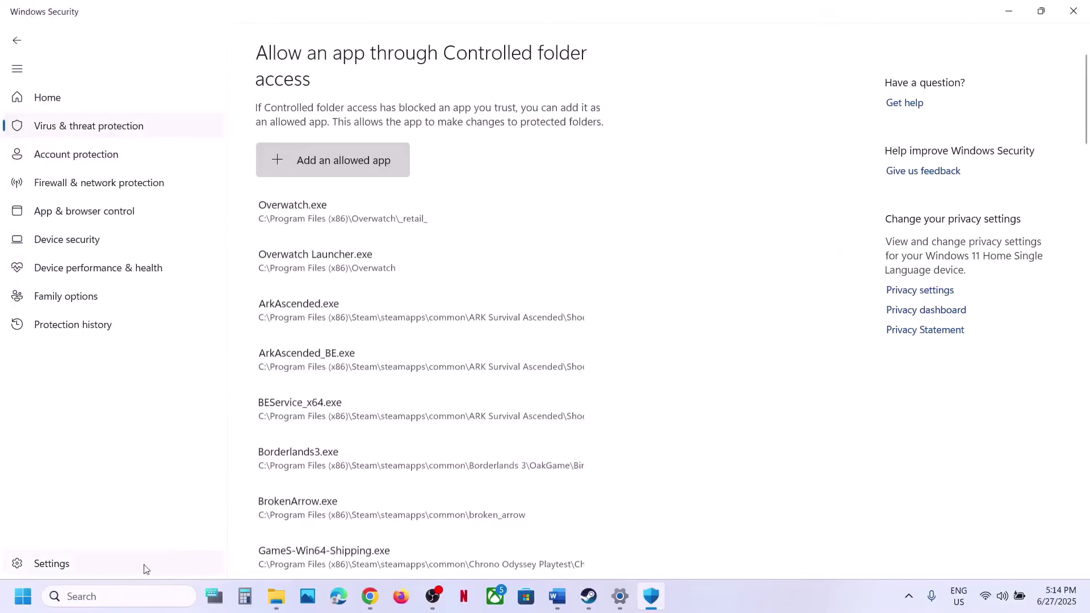
- Open Control Panel's Windows Defender Firewall list of allowed apps and unlock it for changes
{"action": "left_click", "coordinate": [117, 591]}
{"action": "type", "text": "contro"}
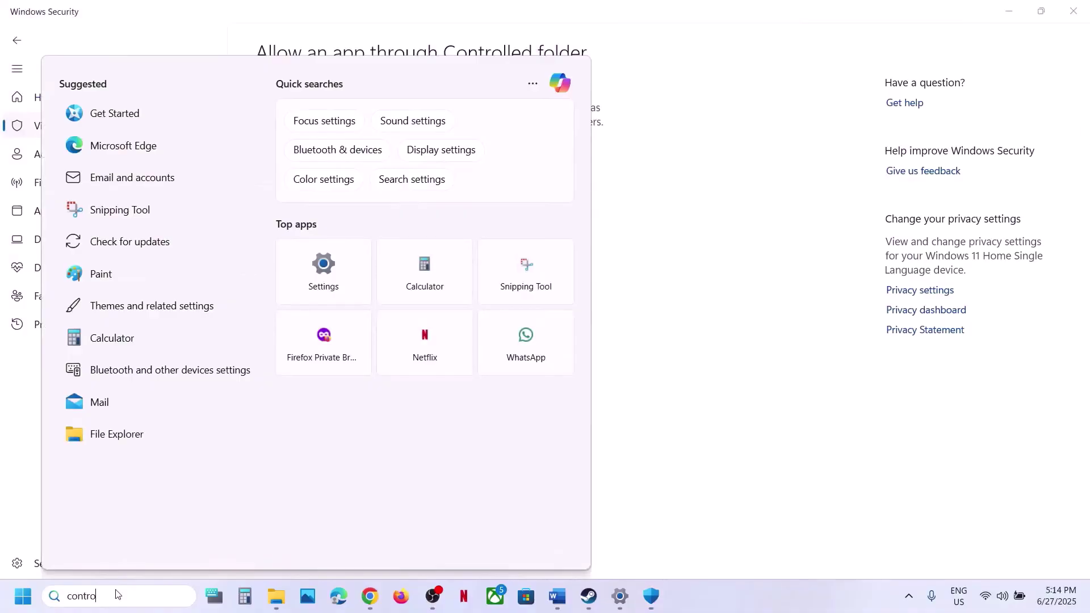
{"action": "type", "text": "l"}
{"action": "key", "text": "Return"}
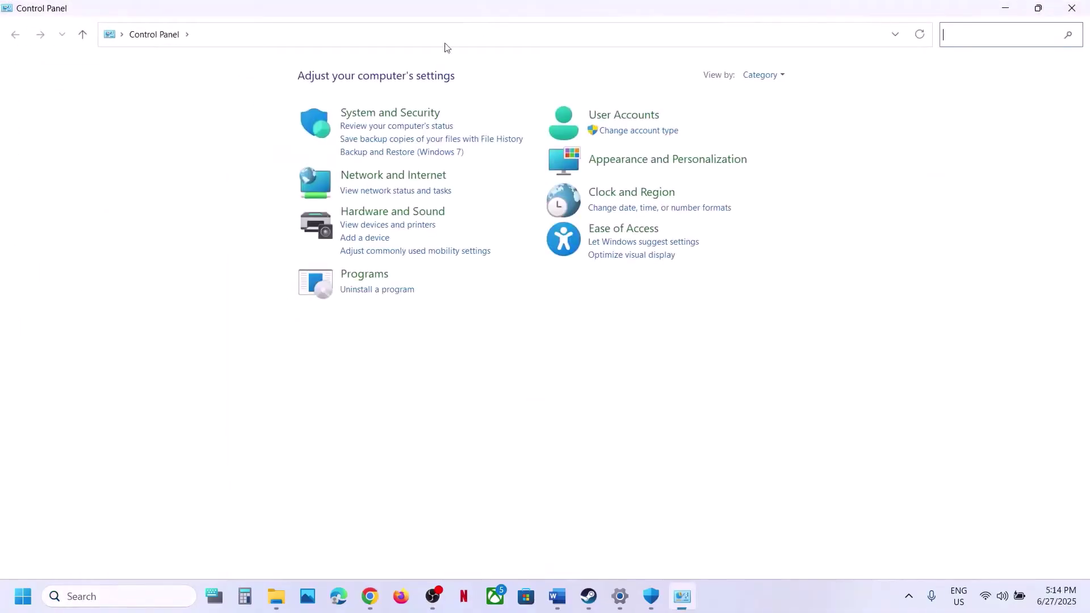
{"action": "left_click", "coordinate": [389, 115]}
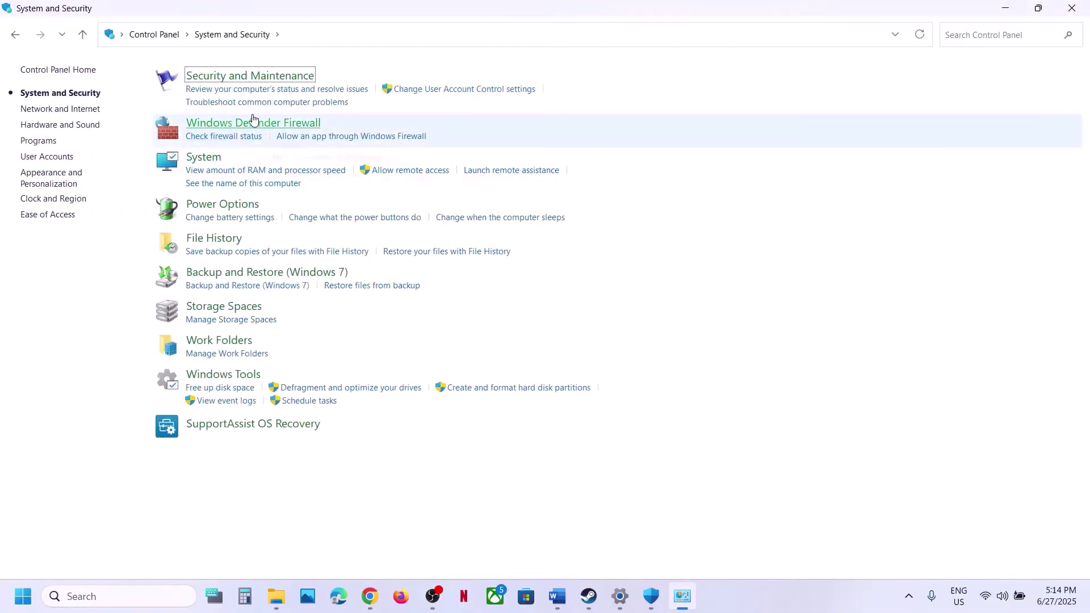
{"action": "left_click", "coordinate": [252, 121]}
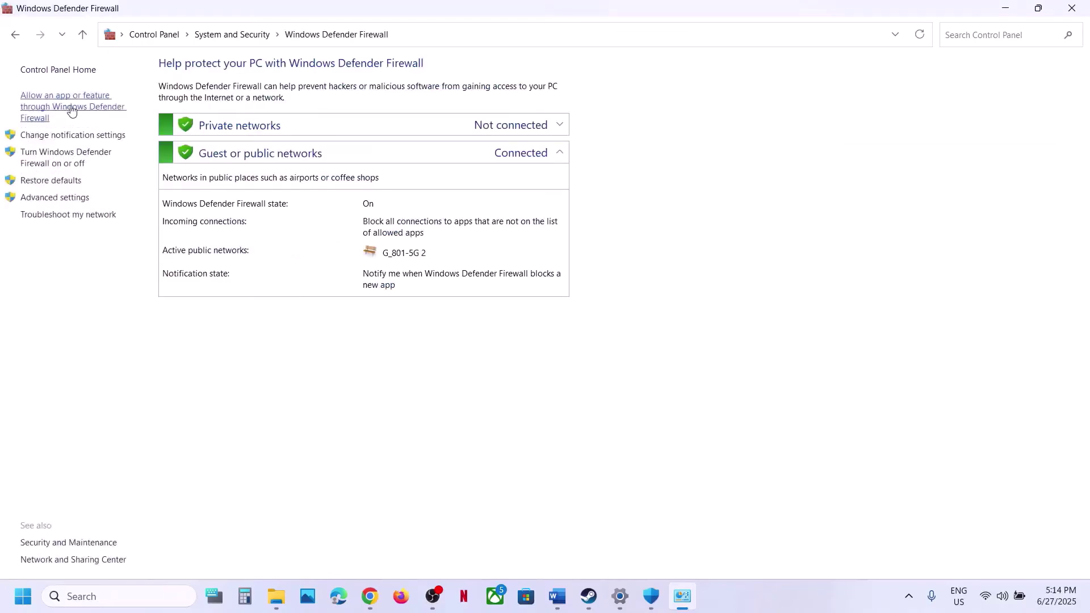
{"action": "left_click", "coordinate": [74, 111]}
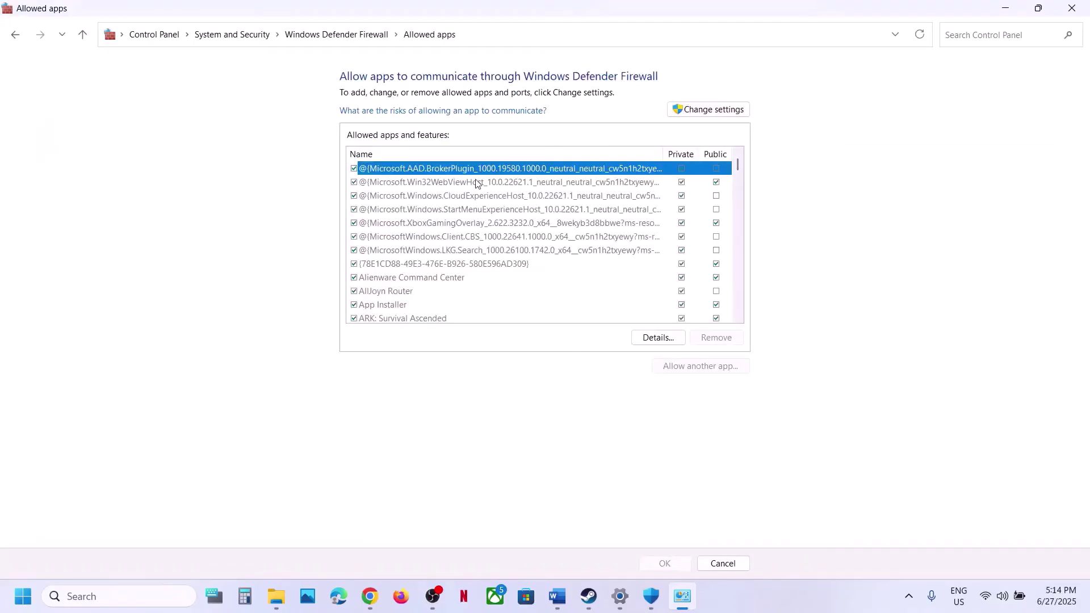
{"action": "left_click", "coordinate": [717, 110]}
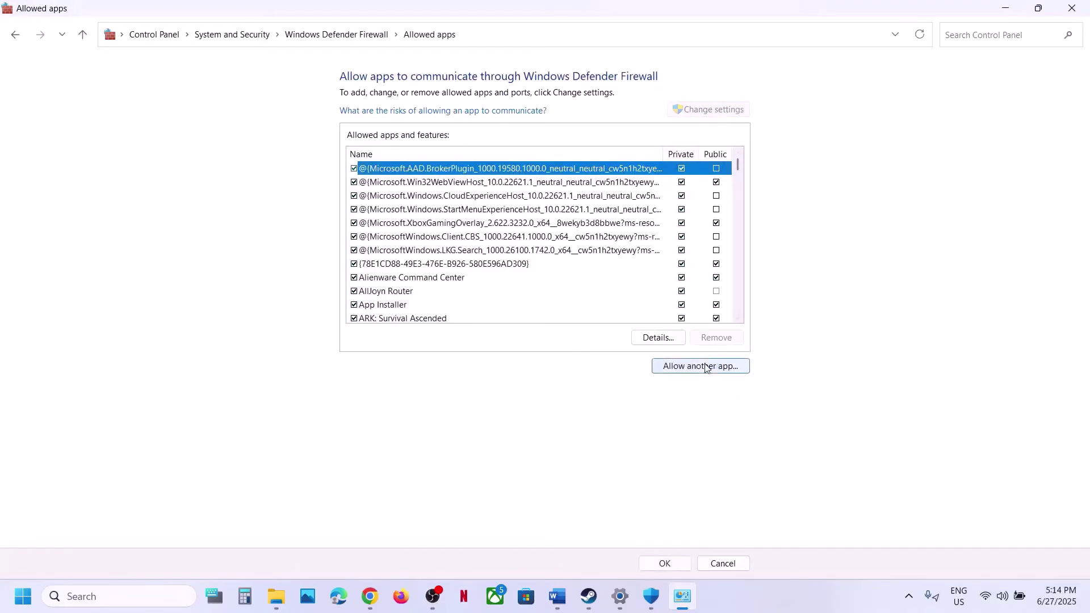
- Start allowing another app through the firewall and browse to C:\Program Files (x86)\Steam\steamapps\common\Dead by Daylight
{"action": "left_click", "coordinate": [706, 366]}
{"action": "left_click", "coordinate": [642, 362]}
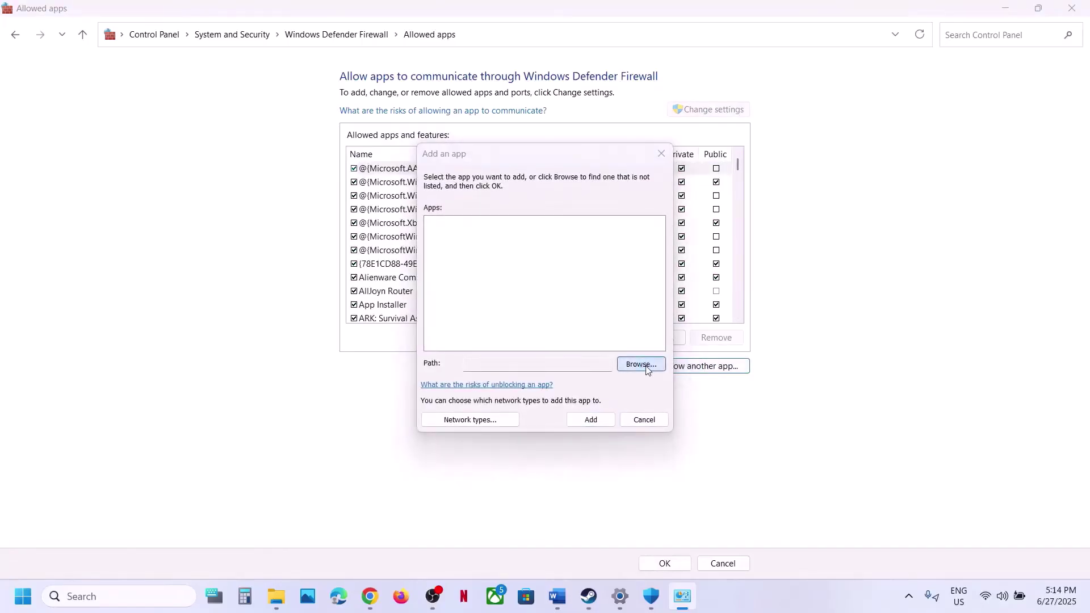
{"action": "scroll", "coordinate": [482, 407], "scroll_direction": "down", "scroll_amount": 2}
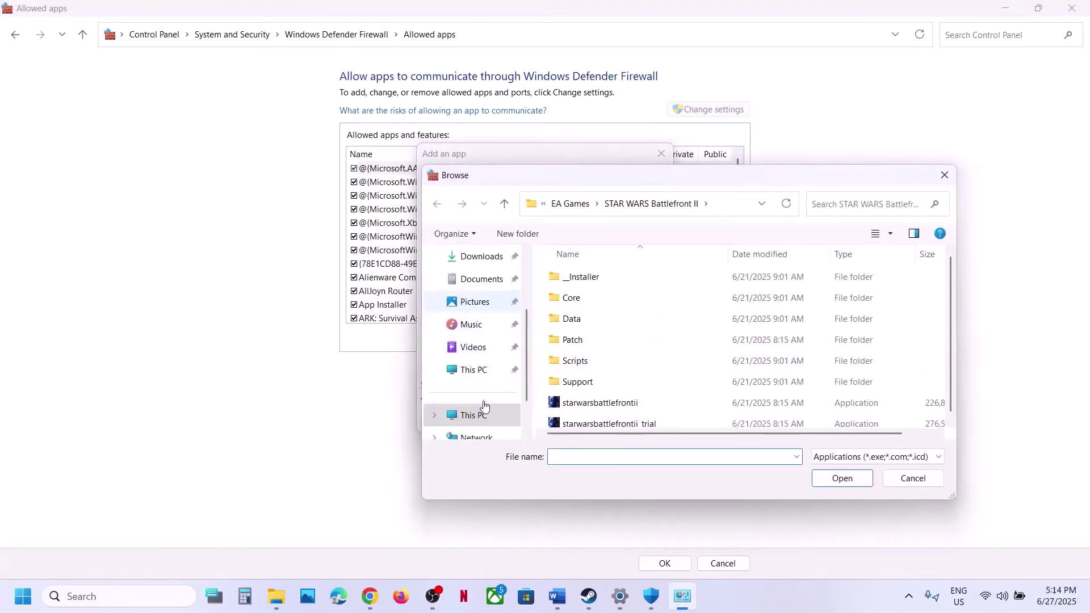
{"action": "left_click", "coordinate": [480, 372]}
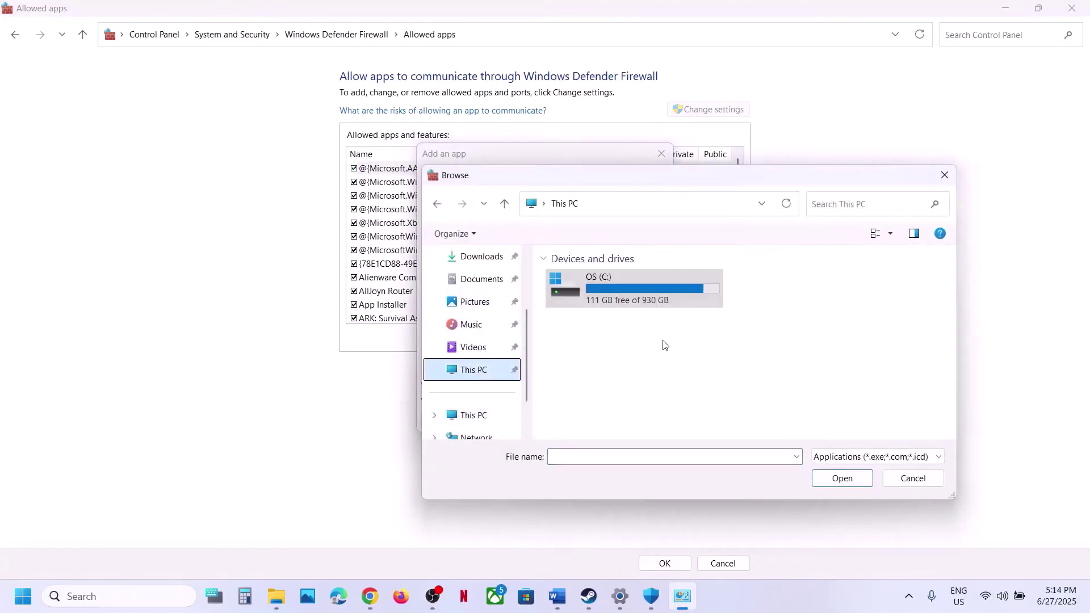
{"action": "double_click", "coordinate": [631, 298]}
{"action": "scroll", "coordinate": [628, 303], "scroll_direction": "down", "scroll_amount": 5}
{"action": "double_click", "coordinate": [620, 277]}
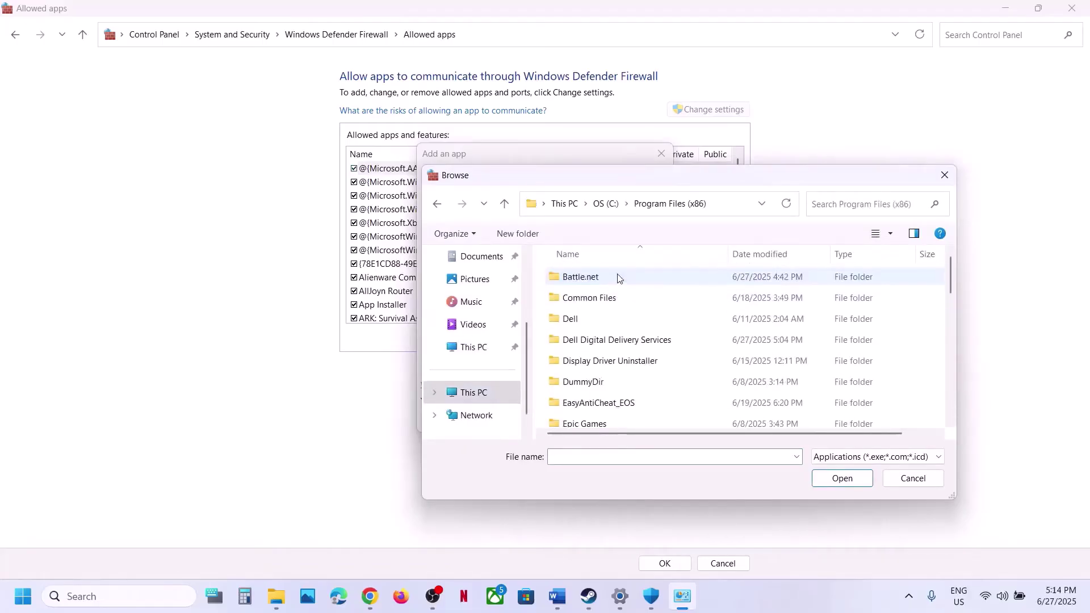
{"action": "scroll", "coordinate": [616, 277], "scroll_direction": "down", "scroll_amount": 2}
{"action": "scroll", "coordinate": [605, 317], "scroll_direction": "down", "scroll_amount": 2}
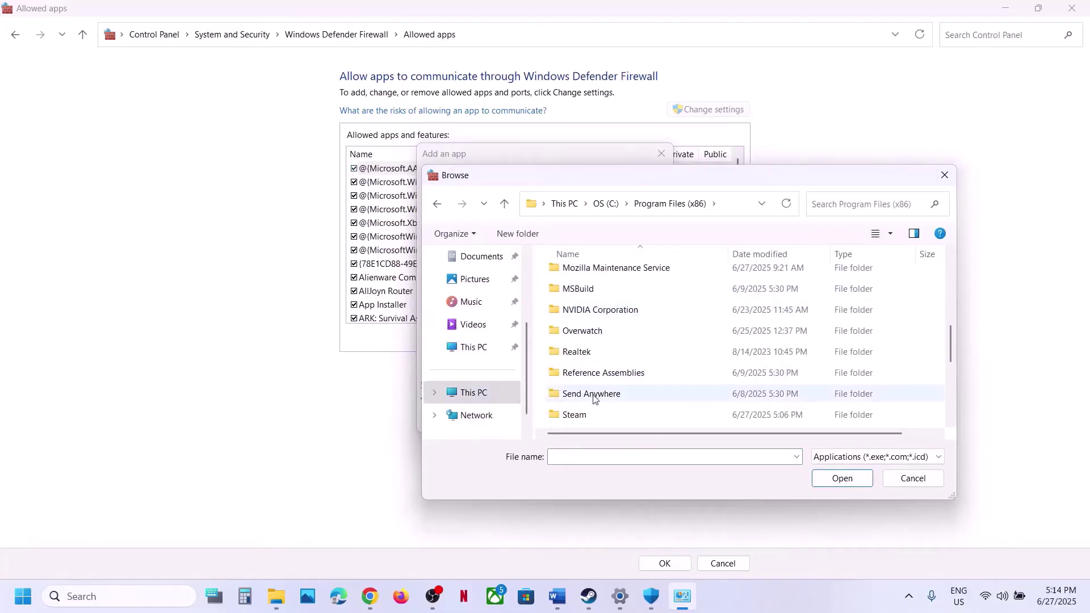
{"action": "double_click", "coordinate": [579, 414]}
{"action": "scroll", "coordinate": [581, 414], "scroll_direction": "down", "scroll_amount": 2}
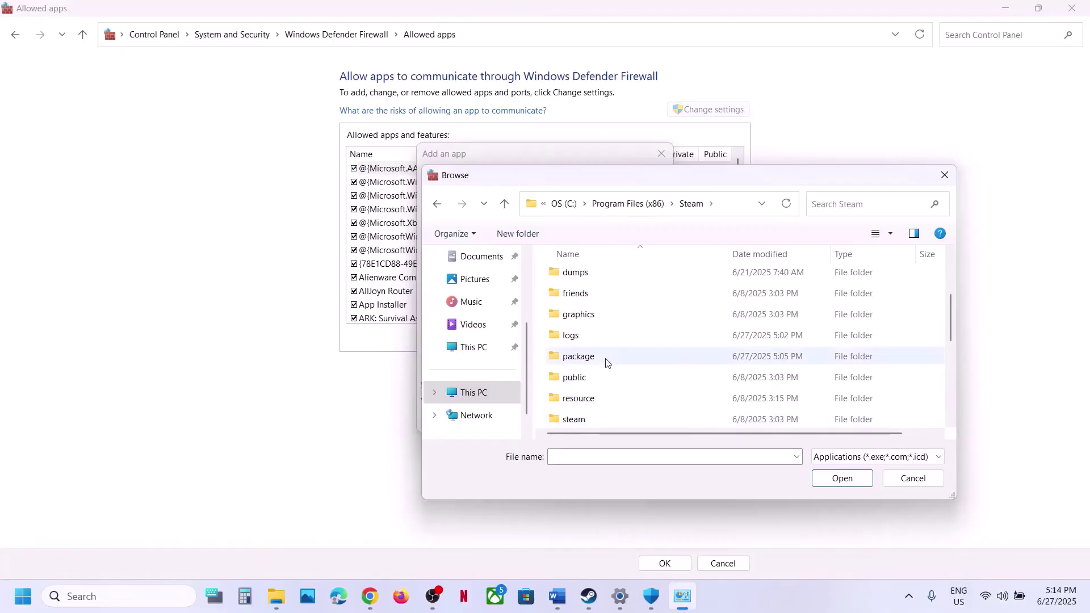
{"action": "scroll", "coordinate": [596, 358], "scroll_direction": "down", "scroll_amount": 2}
{"action": "double_click", "coordinate": [588, 328]}
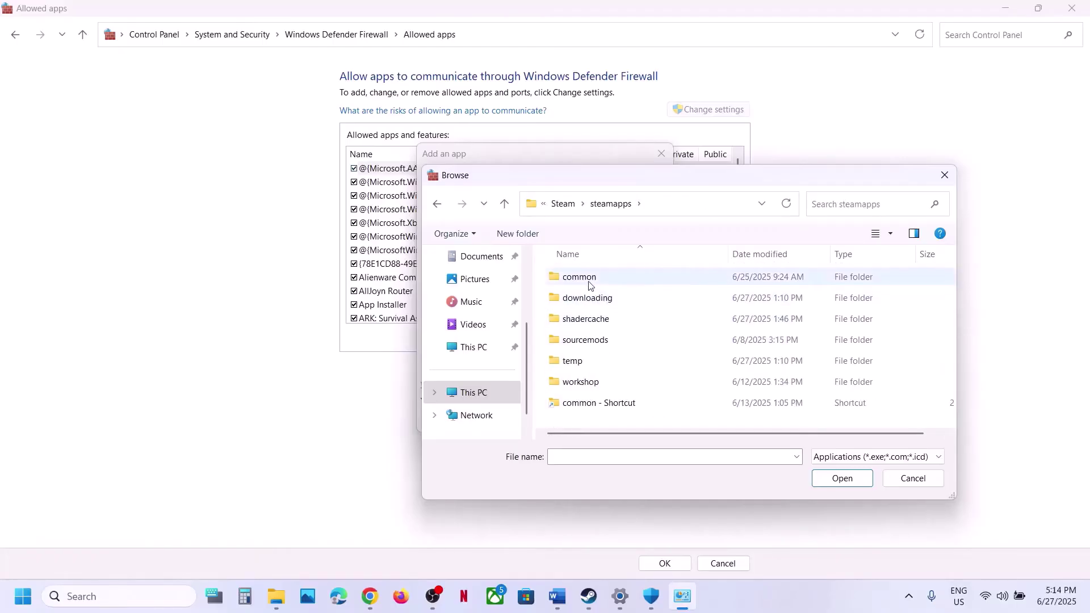
{"action": "double_click", "coordinate": [587, 280]}
{"action": "left_click", "coordinate": [601, 346]}
{"action": "double_click", "coordinate": [601, 347]}
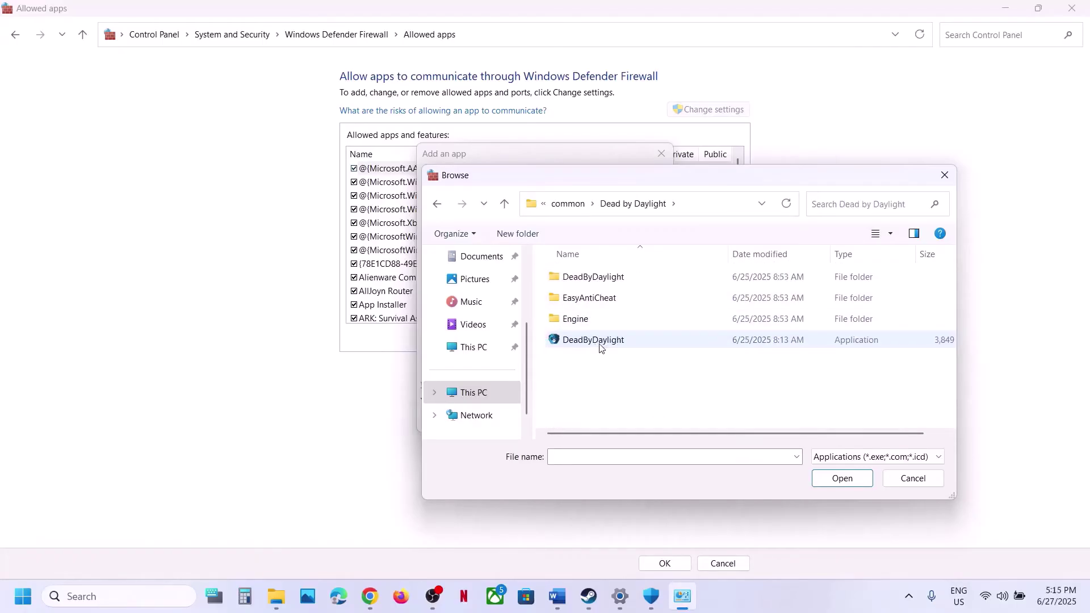
- Try to add the DeadByDaylight application from the game folder to the firewall's allowed apps
{"action": "left_click", "coordinate": [594, 344]}
{"action": "left_click", "coordinate": [849, 476]}
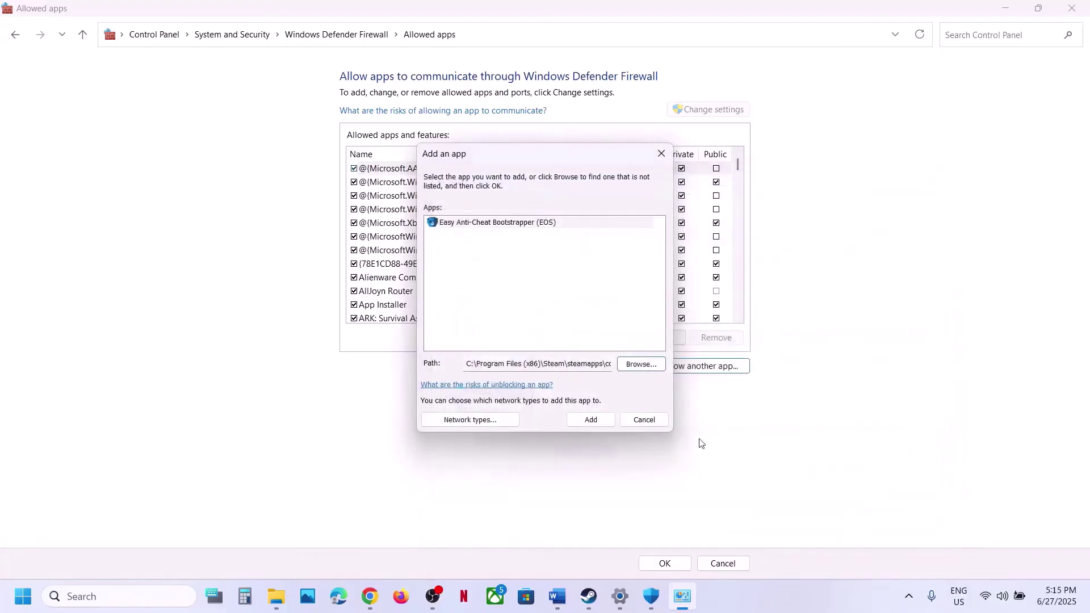
{"action": "left_click", "coordinate": [593, 420]}
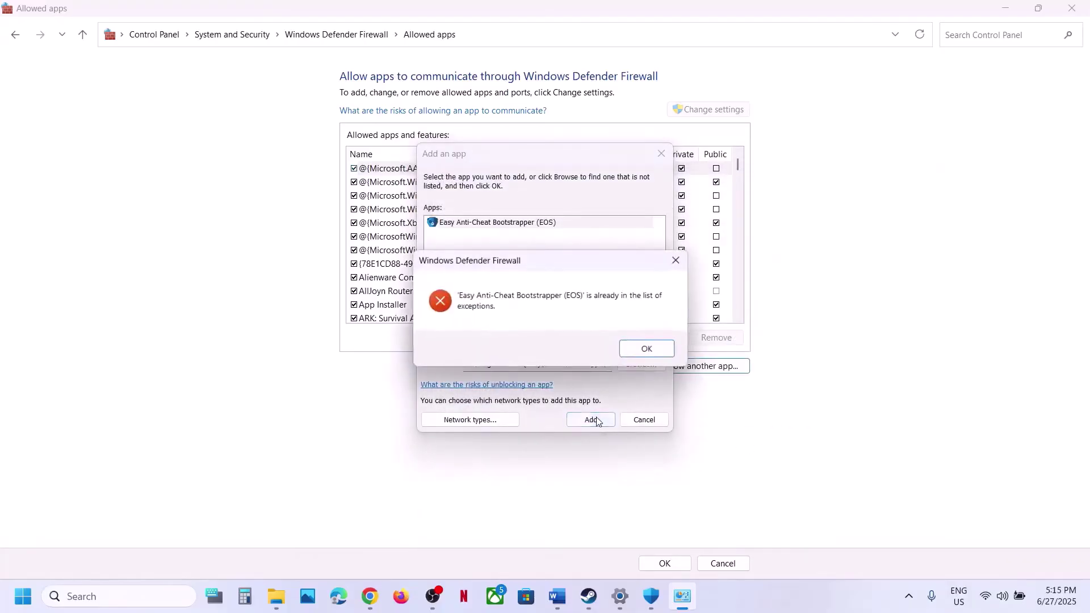
{"action": "left_click", "coordinate": [646, 351]}
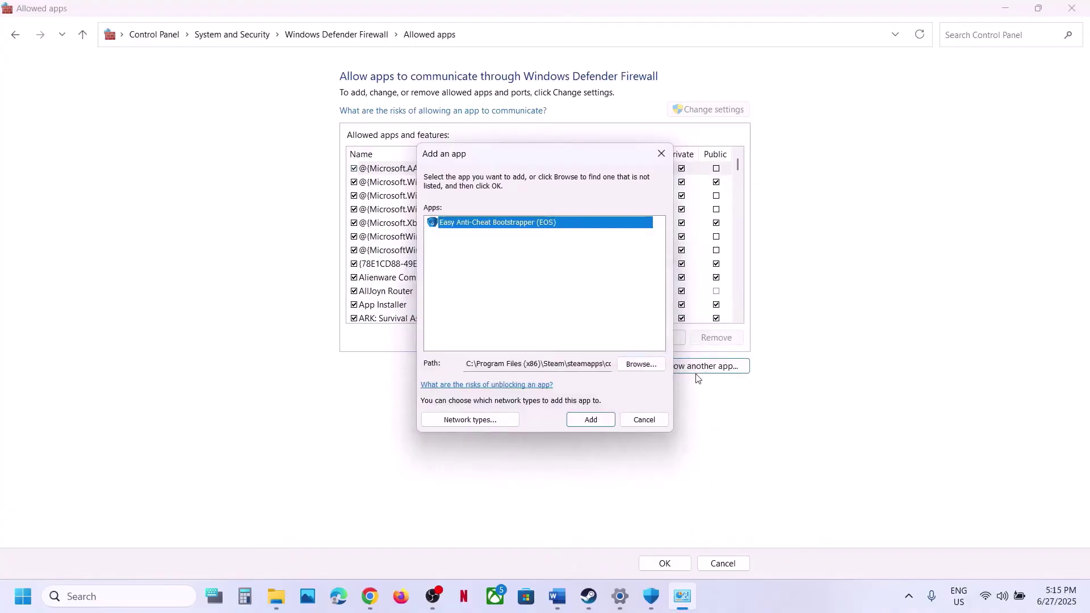
- Add DeadByDaylight-Win64-Shipping from DeadByDaylight\Binaries\Win64 to the firewall's allowed apps and select the first Dead by Daylight entry
{"action": "left_click", "coordinate": [641, 366]}
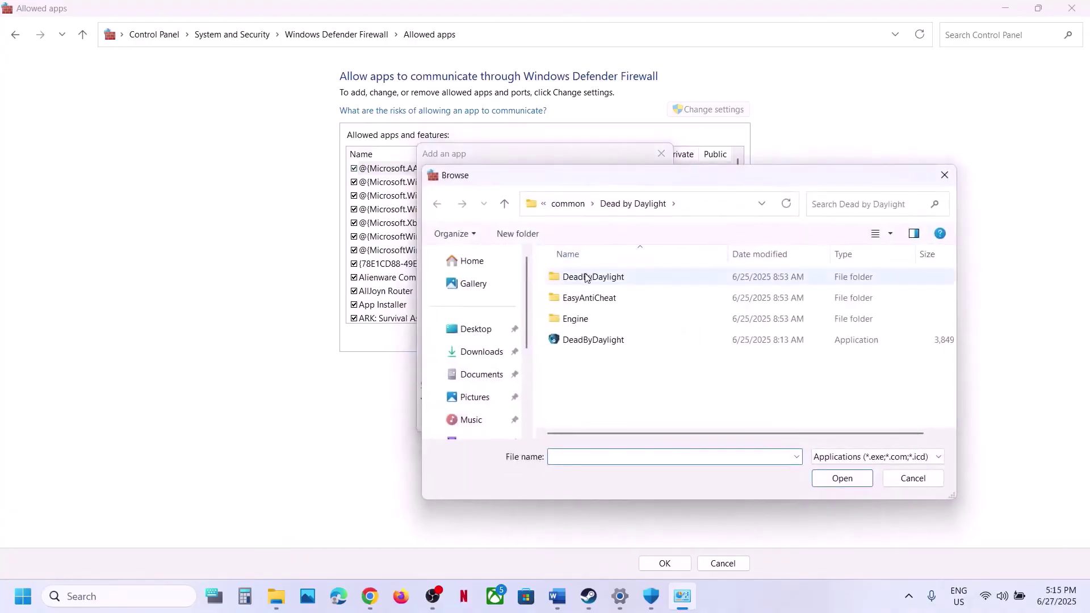
{"action": "double_click", "coordinate": [584, 278]}
{"action": "double_click", "coordinate": [585, 278]}
{"action": "double_click", "coordinate": [585, 278]}
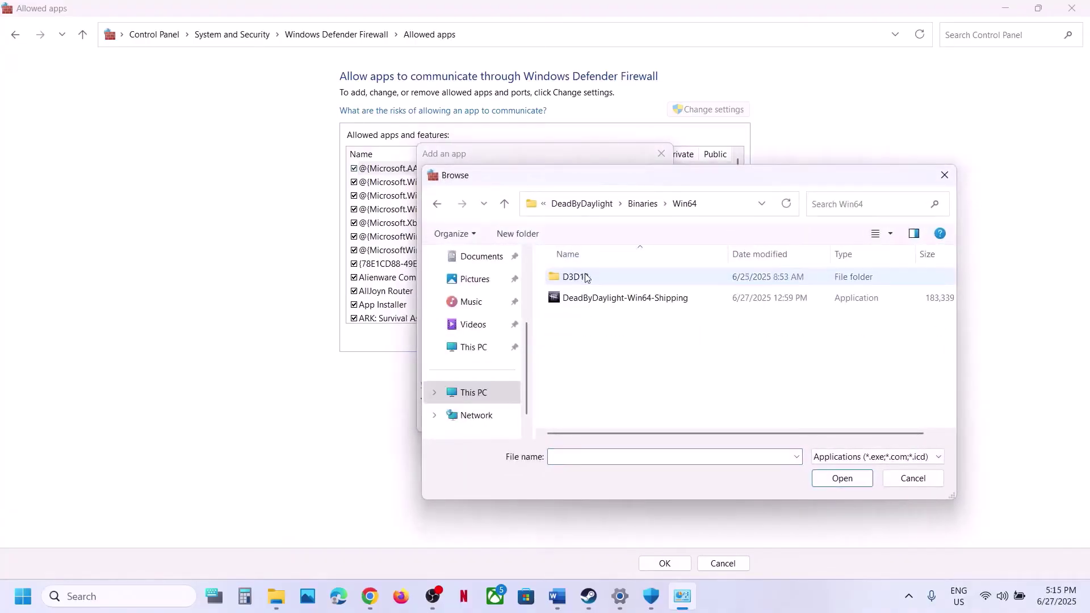
{"action": "left_click", "coordinate": [585, 297]}
{"action": "left_click", "coordinate": [842, 478]}
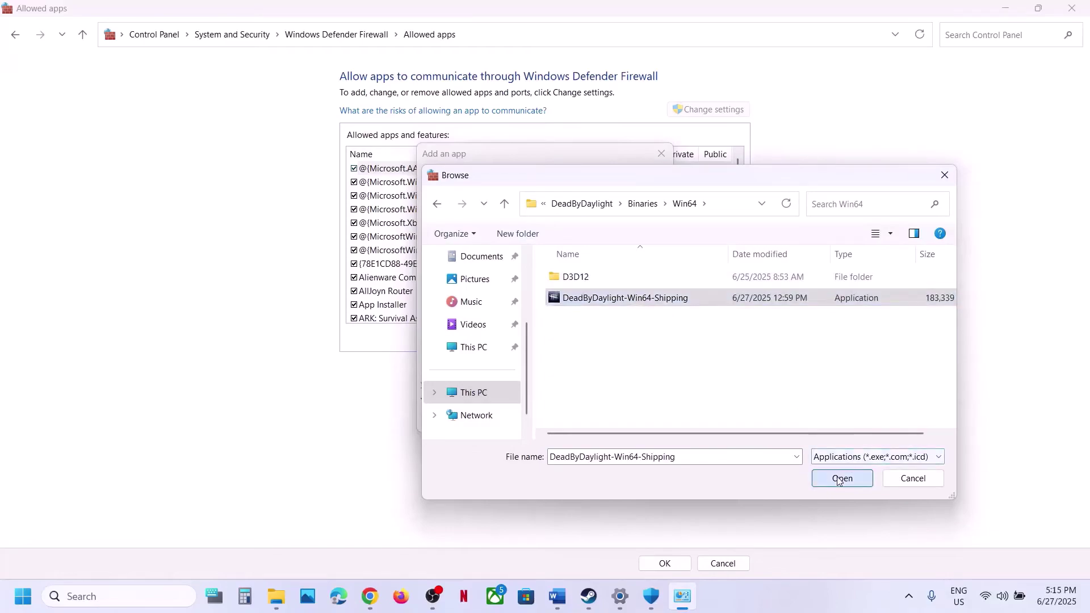
{"action": "left_click", "coordinate": [604, 423]}
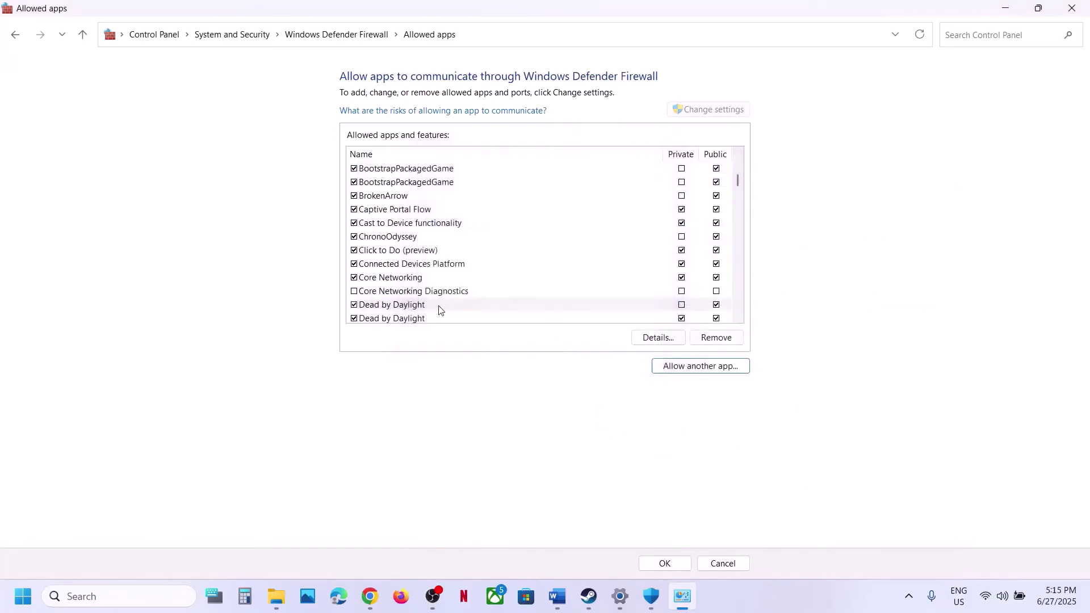
{"action": "left_click", "coordinate": [432, 305]}
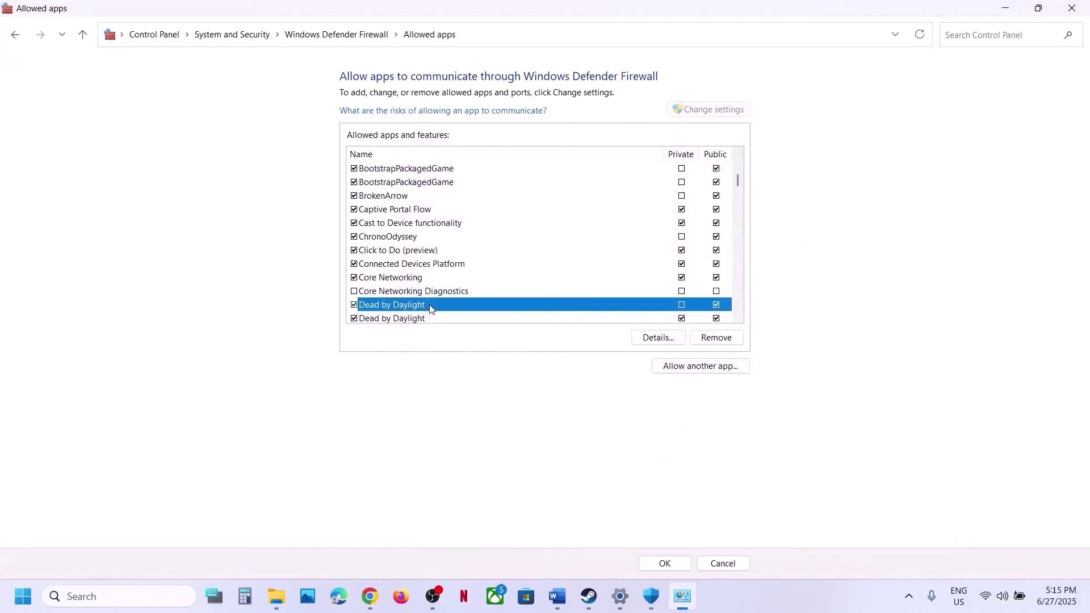
- Close the firewall's allowed apps, Windows Security, Settings and Win64 folder windows
{"action": "left_click", "coordinate": [1072, 9]}
{"action": "left_click", "coordinate": [1080, 18]}
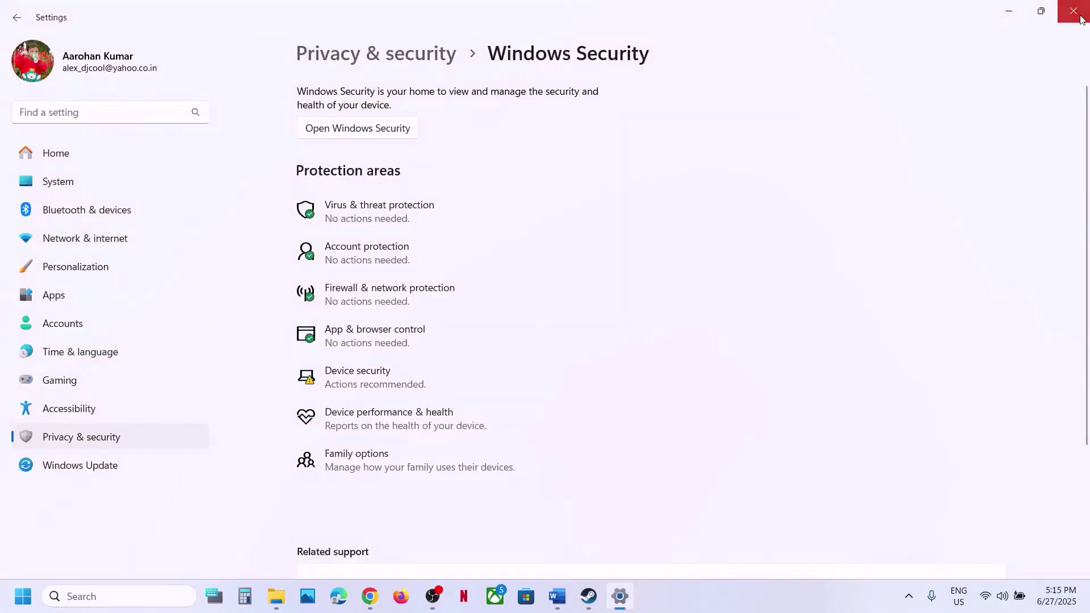
{"action": "left_click", "coordinate": [1079, 13]}
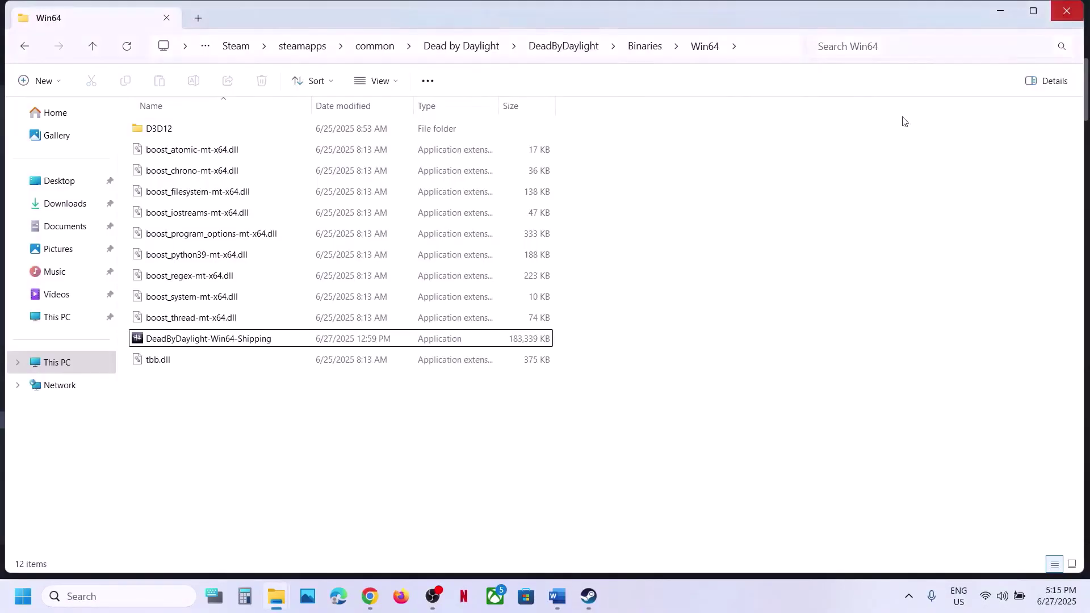
{"action": "left_click", "coordinate": [1067, 11]}
- Read Step 11 in the Word document about a clean graphics driver installation and the NVIDIA and AMD download links
{"action": "scroll", "coordinate": [401, 328], "scroll_direction": "down", "scroll_amount": 5}
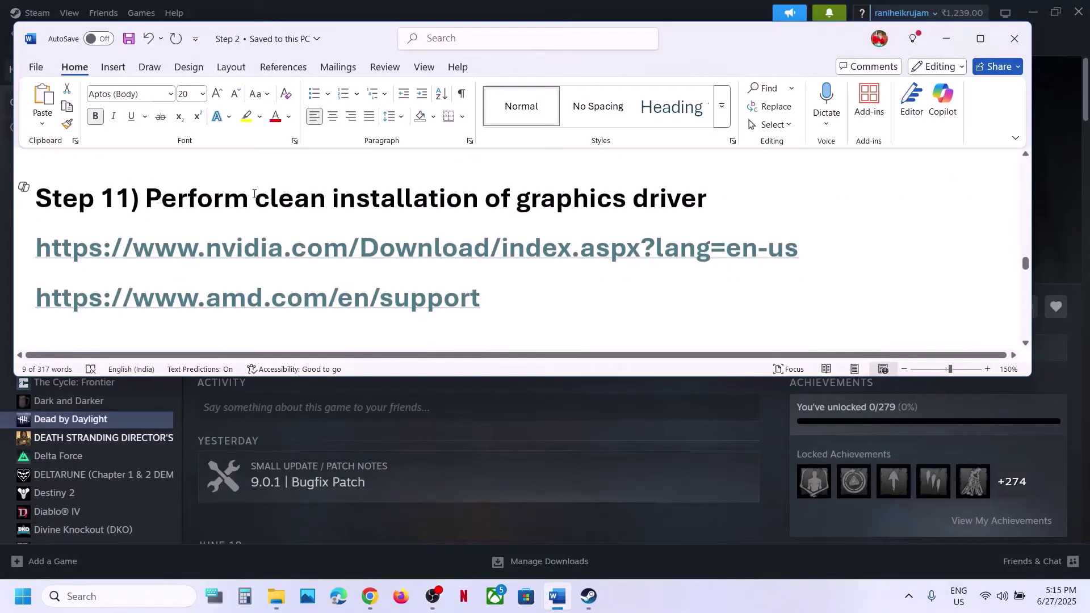
{"action": "left_click_drag", "start_coordinate": [253, 194], "coordinate": [707, 199]}
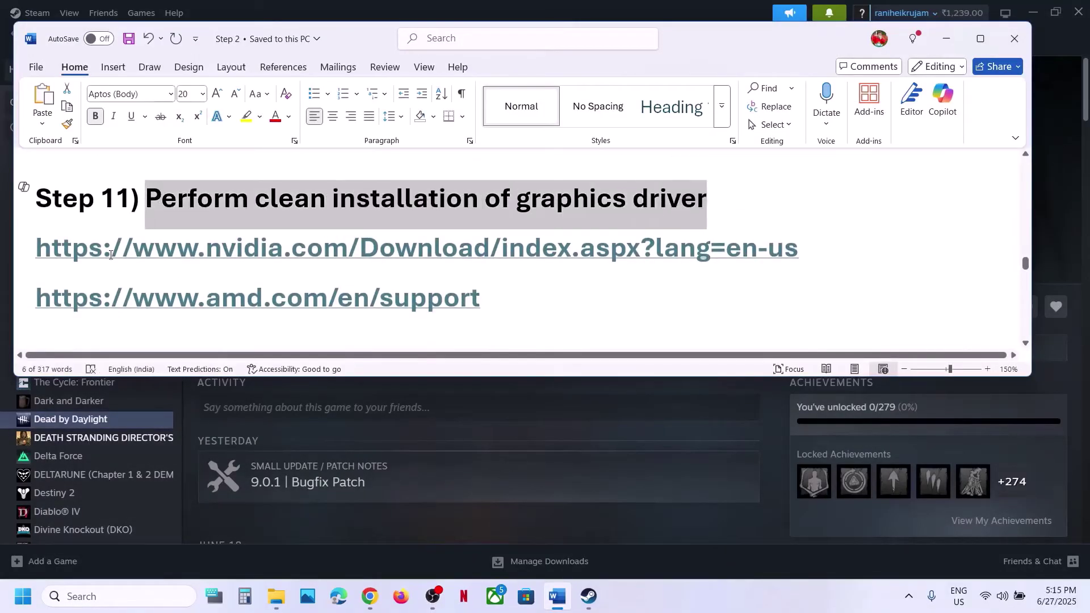
{"action": "left_click_drag", "start_coordinate": [111, 255], "coordinate": [509, 253]}
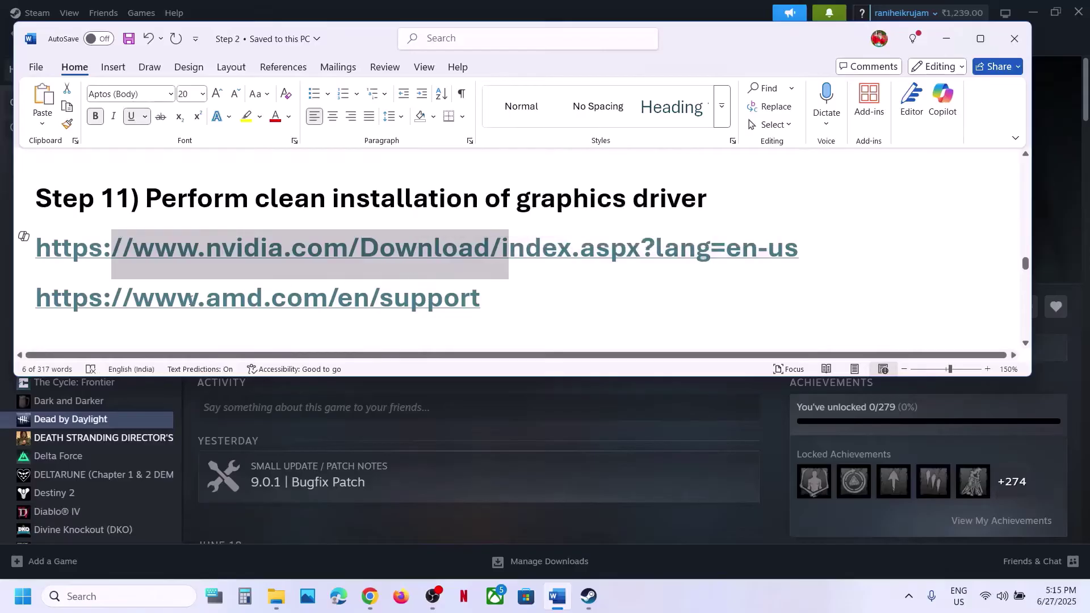
{"action": "left_click_drag", "start_coordinate": [197, 300], "coordinate": [427, 301]}
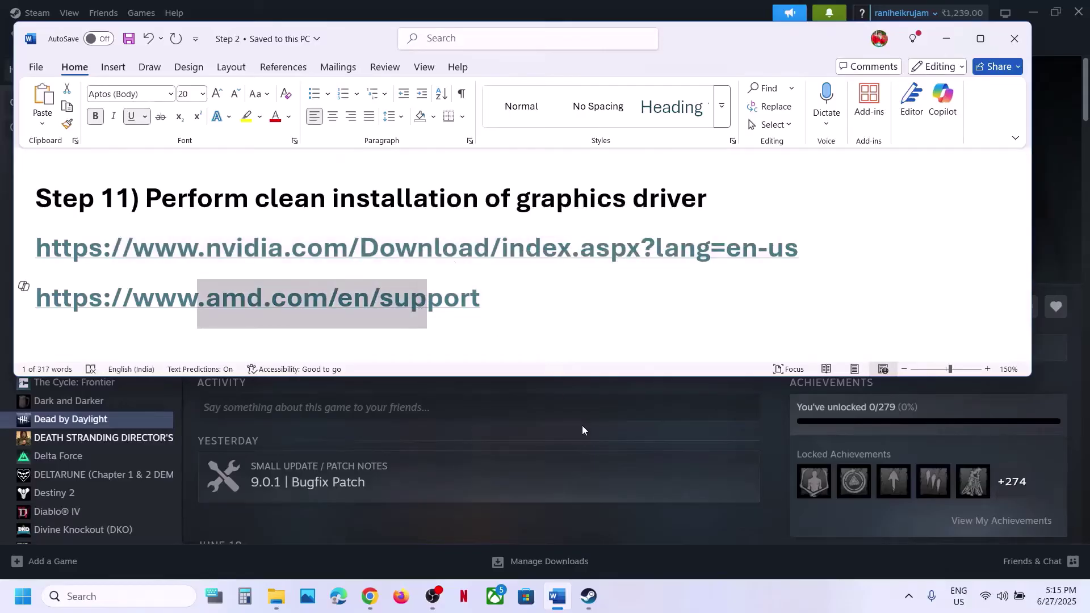
{"action": "left_click", "coordinate": [582, 430]}
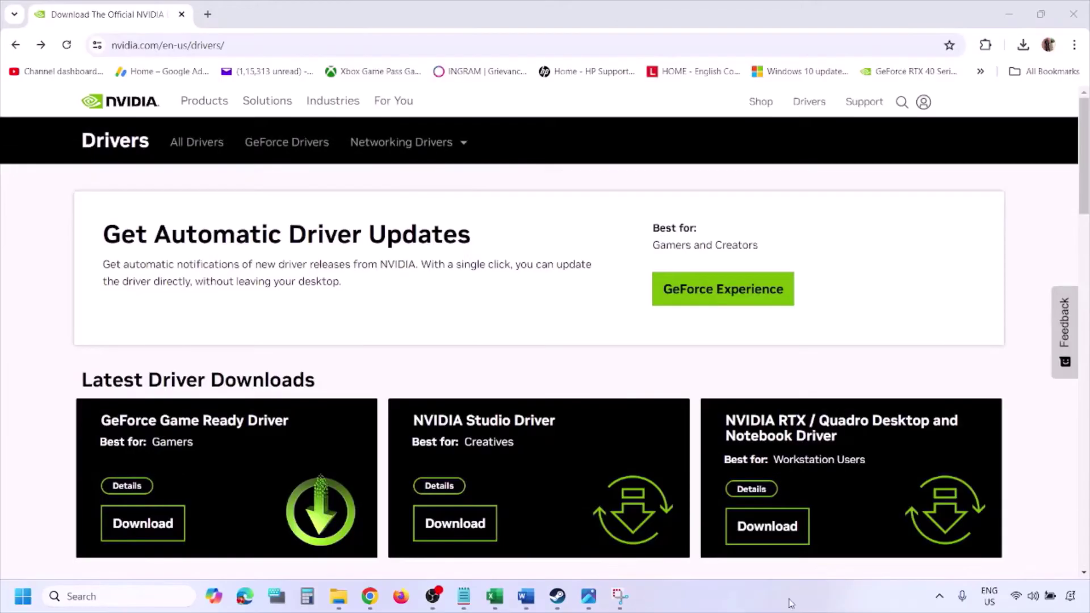
- Search NVIDIA's driver page for the GeForce RTX 3050 Laptop GPU driver with Windows 11 as the operating system
{"action": "scroll", "coordinate": [255, 348], "scroll_direction": "down", "scroll_amount": 9}
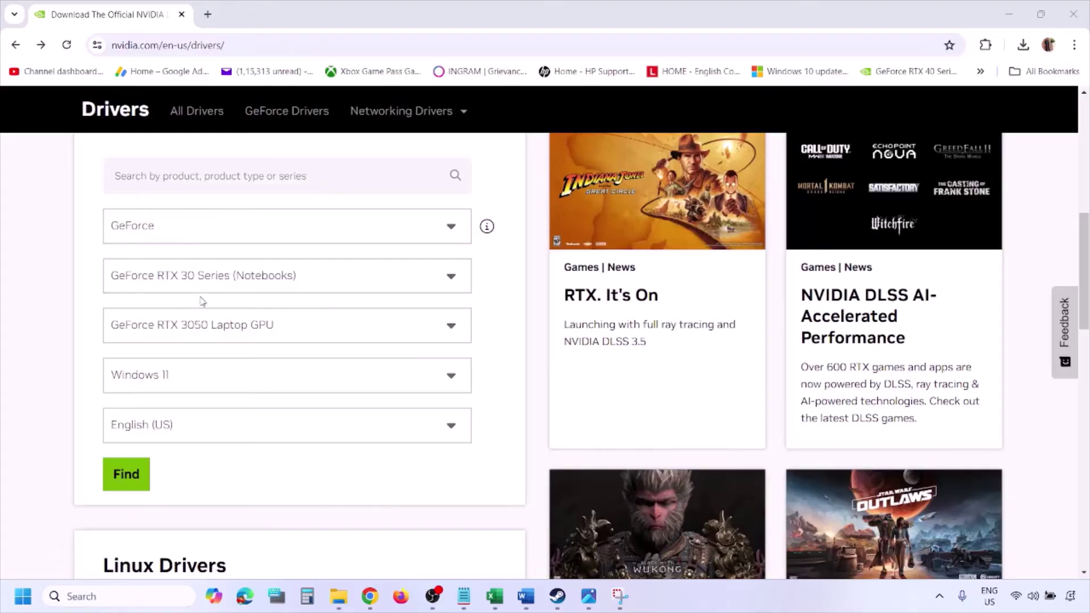
{"action": "left_click", "coordinate": [180, 378]}
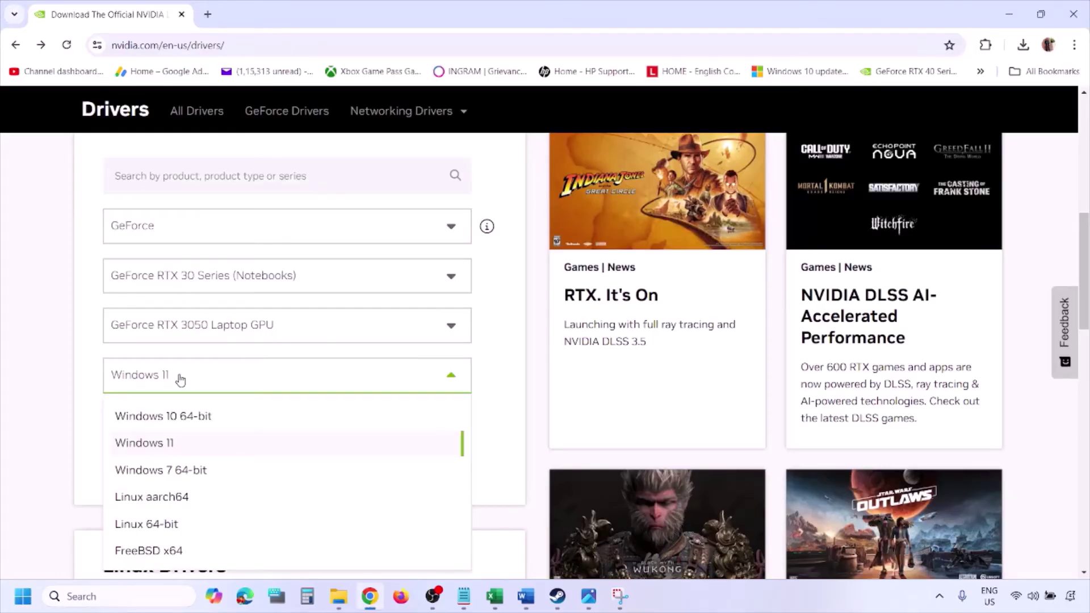
{"action": "left_click", "coordinate": [159, 449]}
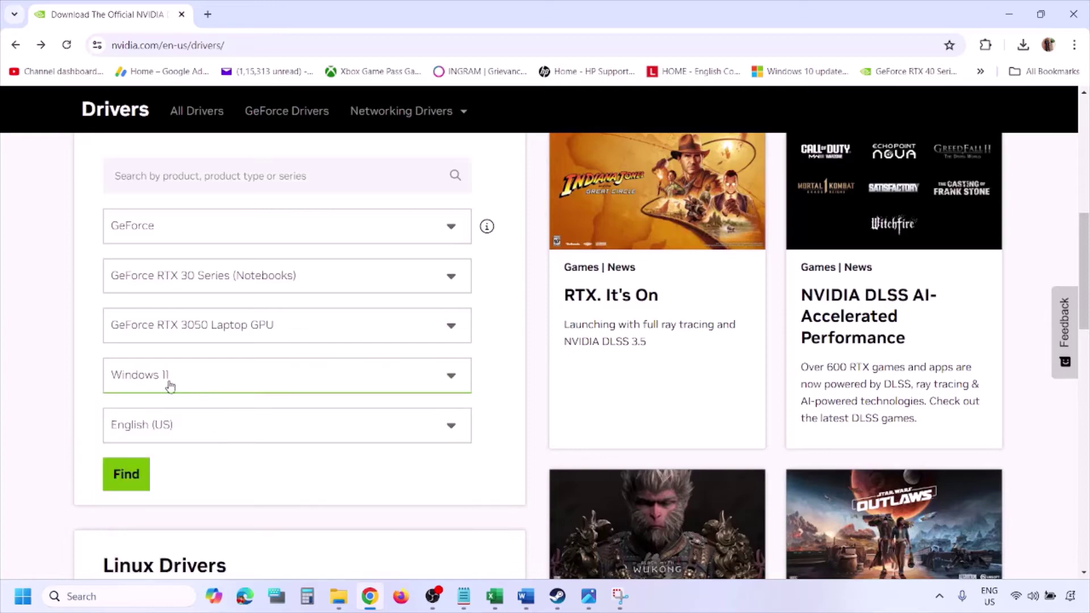
{"action": "left_click", "coordinate": [130, 479]}
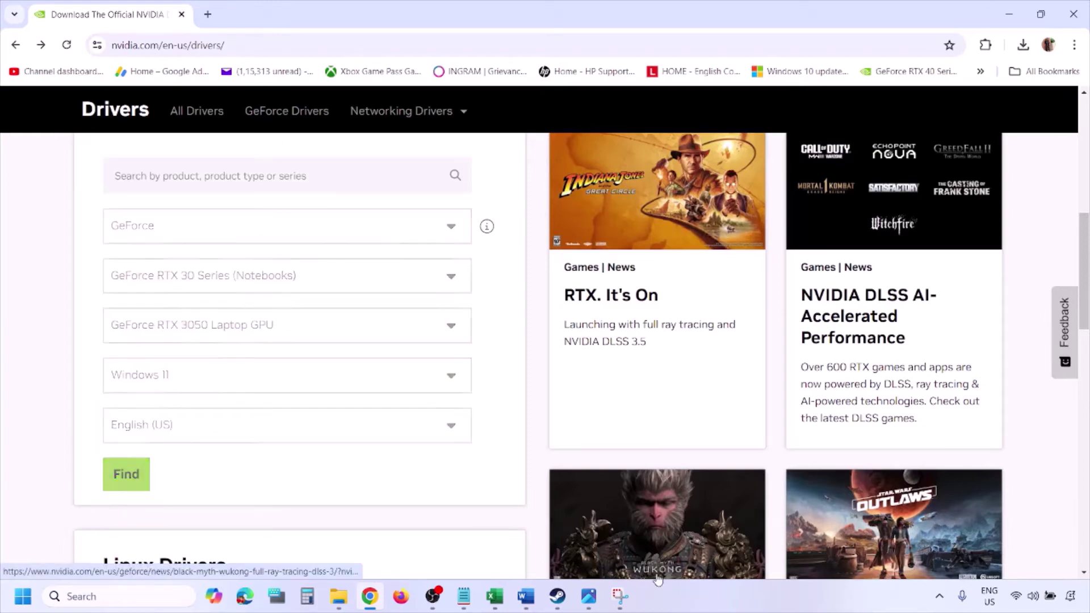
- Review the Photos screenshots 1.png to 5.png covering the Game Ready Driver download and a custom clean installation in the NVIDIA Installer
{"action": "left_click", "coordinate": [590, 598]}
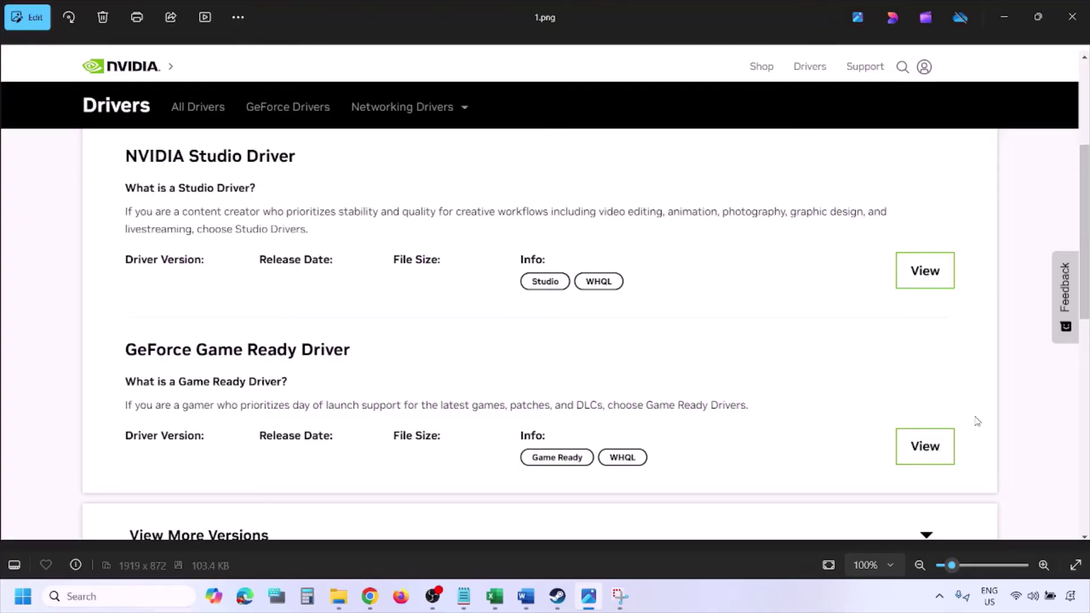
{"action": "key", "text": "Right"}
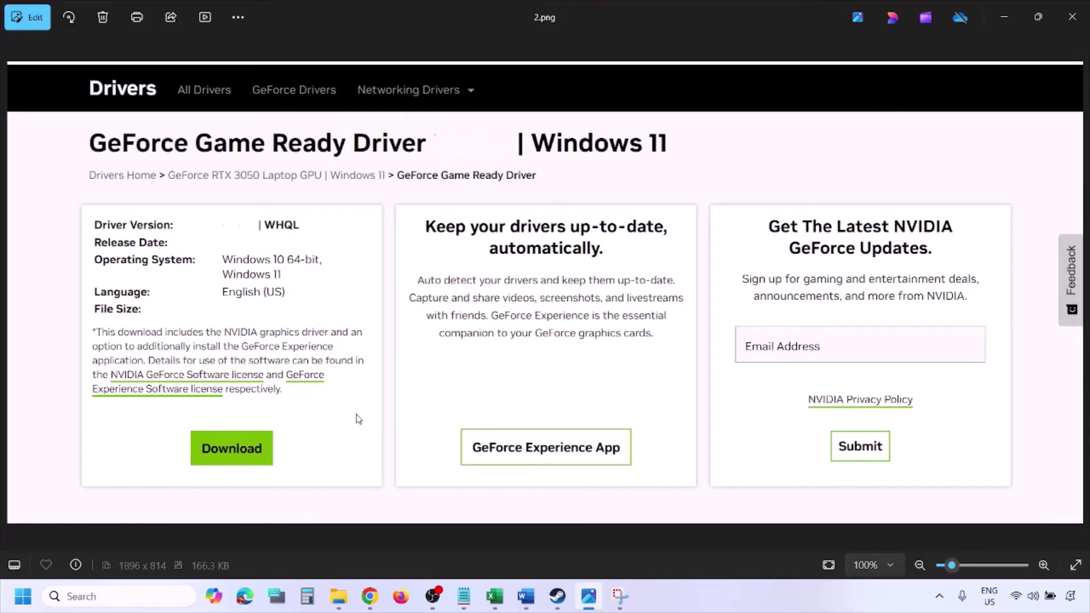
{"action": "key", "text": "Right"}
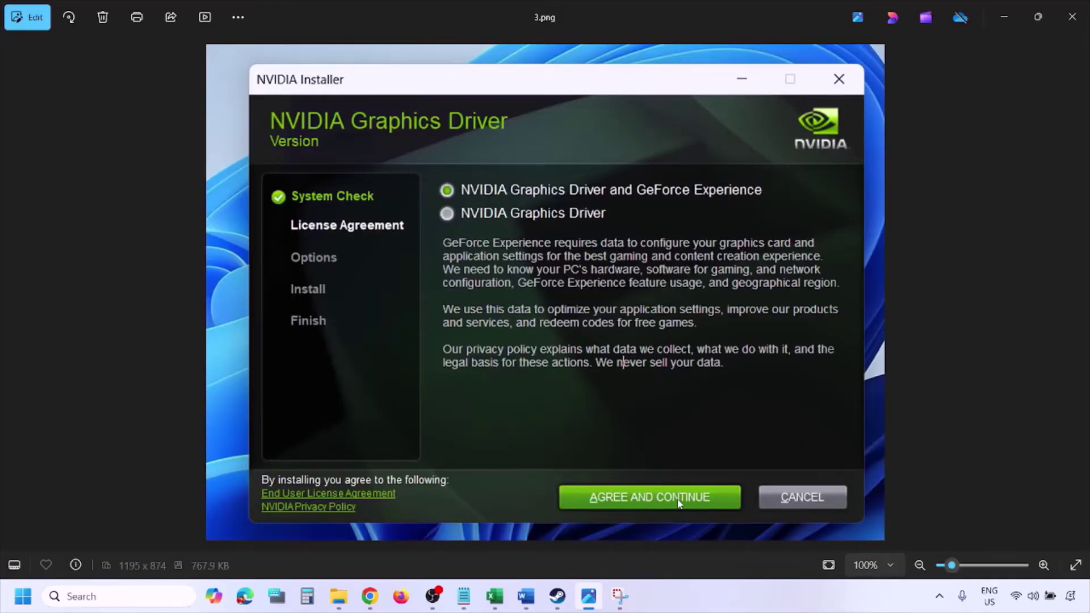
{"action": "key", "text": "Right"}
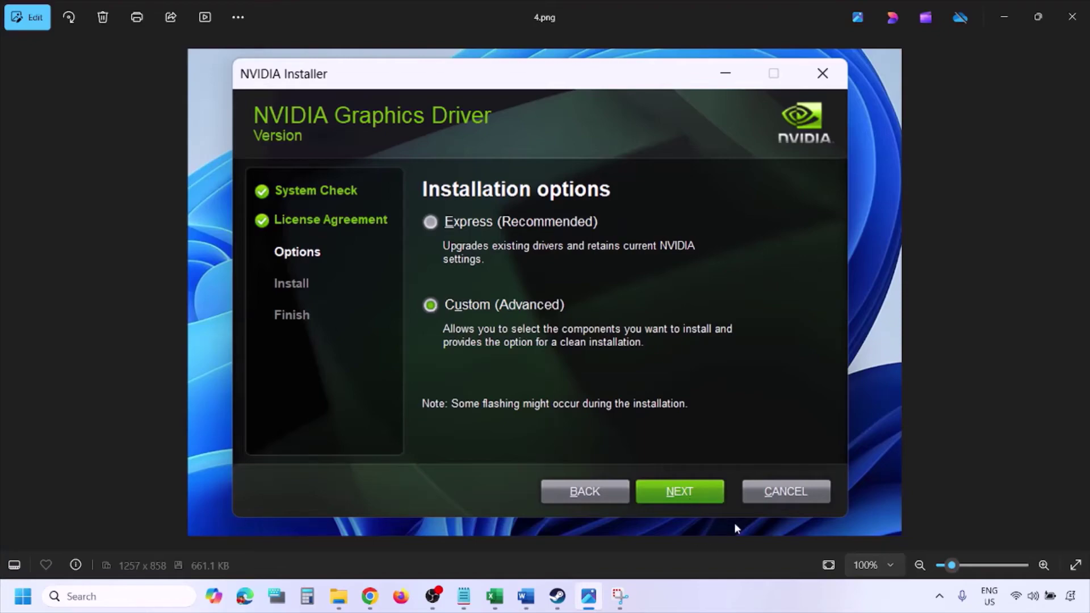
{"action": "key", "text": "Right"}
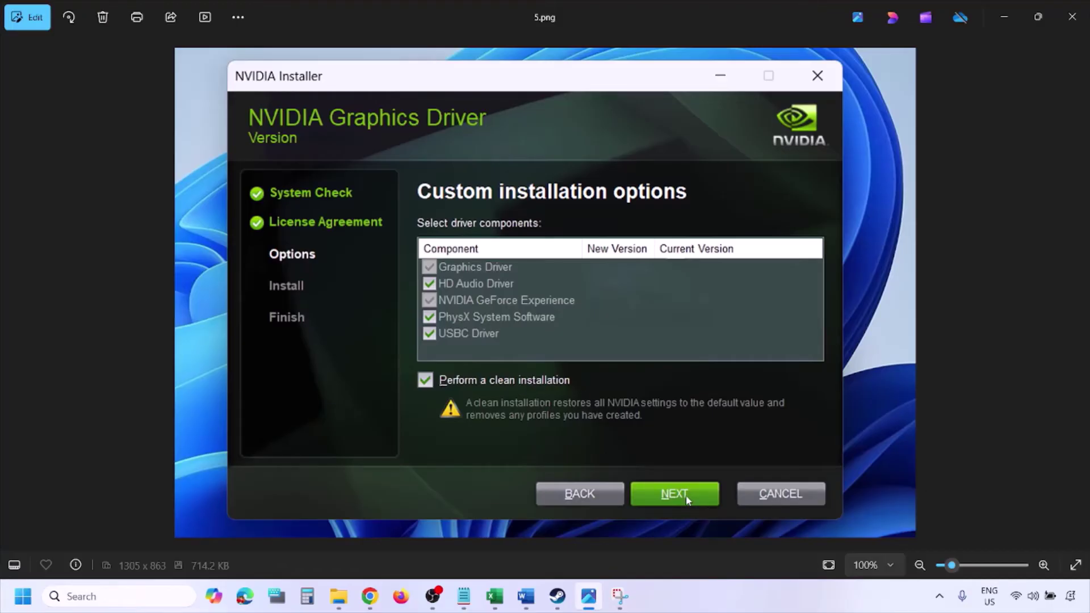
- View the computer's power options, including Restart, and dismiss them
{"action": "left_click", "coordinate": [22, 597]}
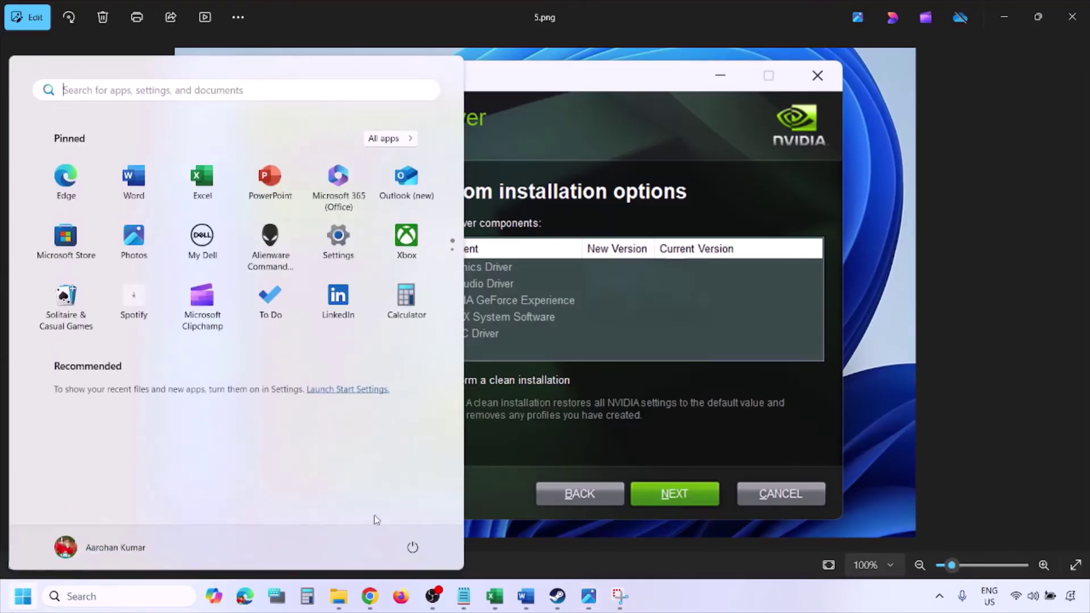
{"action": "left_click", "coordinate": [418, 553]}
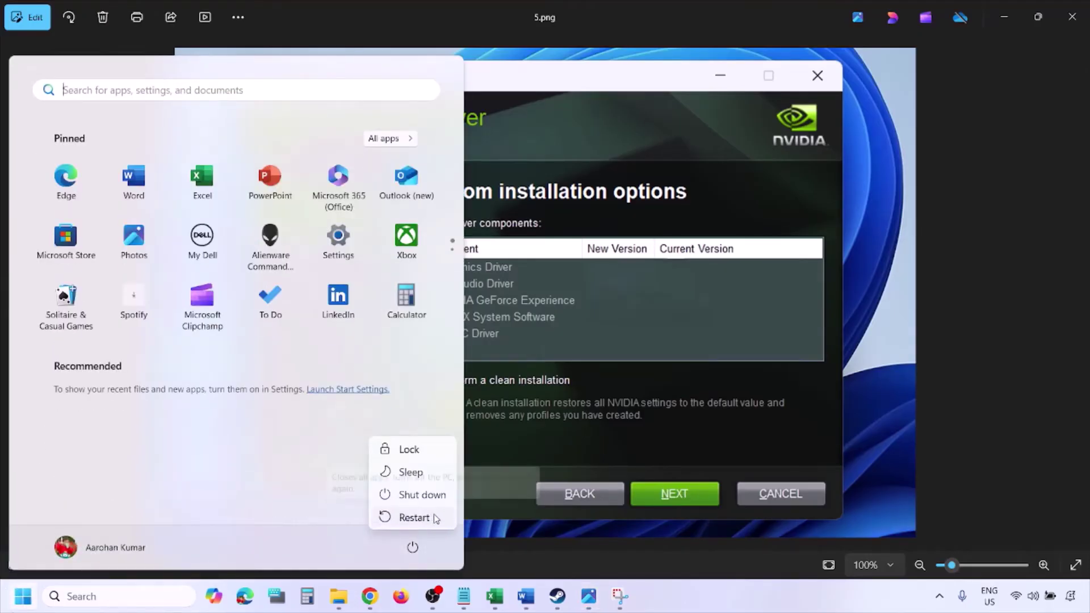
{"action": "left_click", "coordinate": [743, 609]}
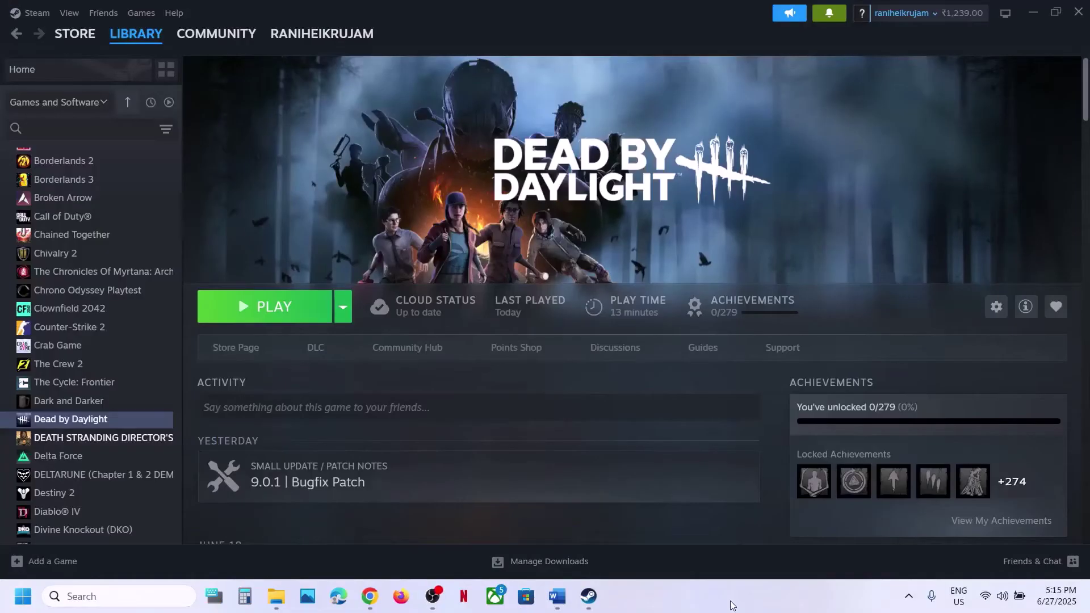
- Return to the Word document and read the AMD support link in Step 11 and the Step 12 heading
{"action": "left_click", "coordinate": [557, 597]}
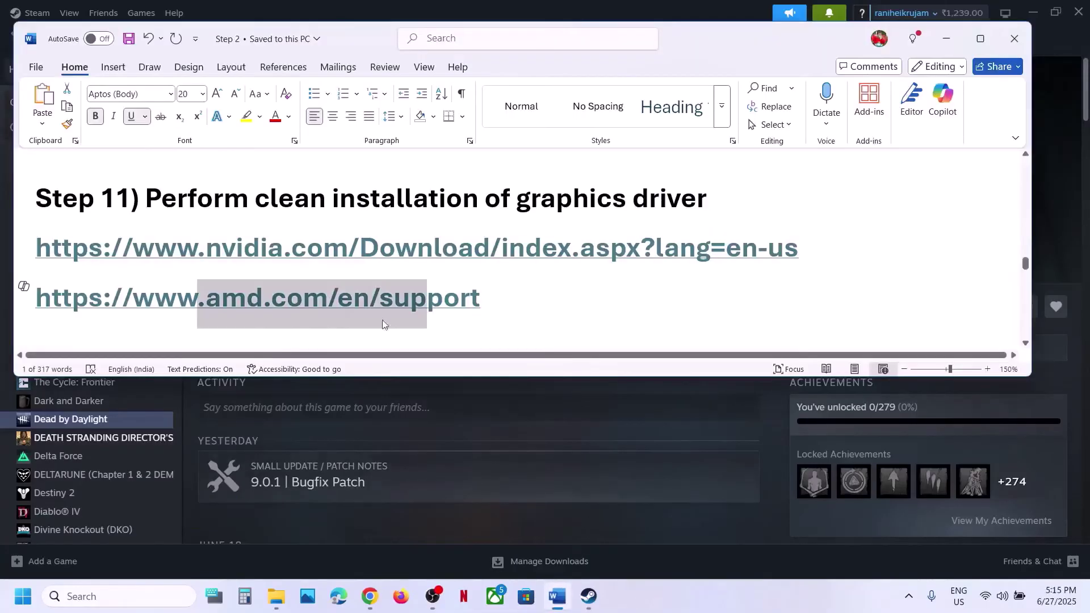
{"action": "left_click", "coordinate": [268, 308]}
{"action": "left_click_drag", "start_coordinate": [504, 297], "coordinate": [134, 296]}
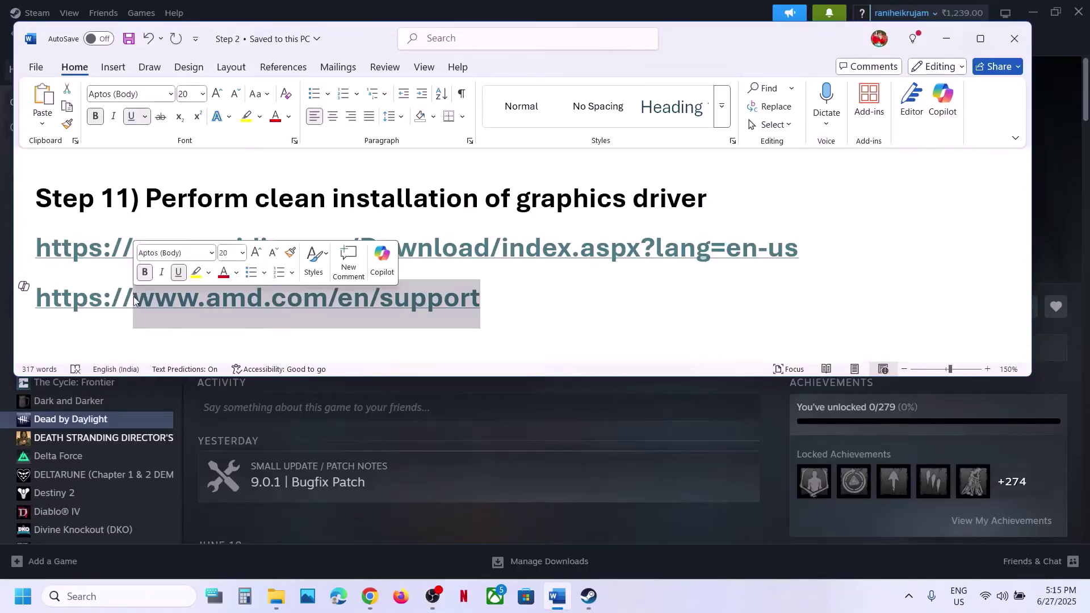
{"action": "scroll", "coordinate": [134, 297], "scroll_direction": "down", "scroll_amount": 3}
{"action": "scroll", "coordinate": [134, 297], "scroll_direction": "down", "scroll_amount": 1}
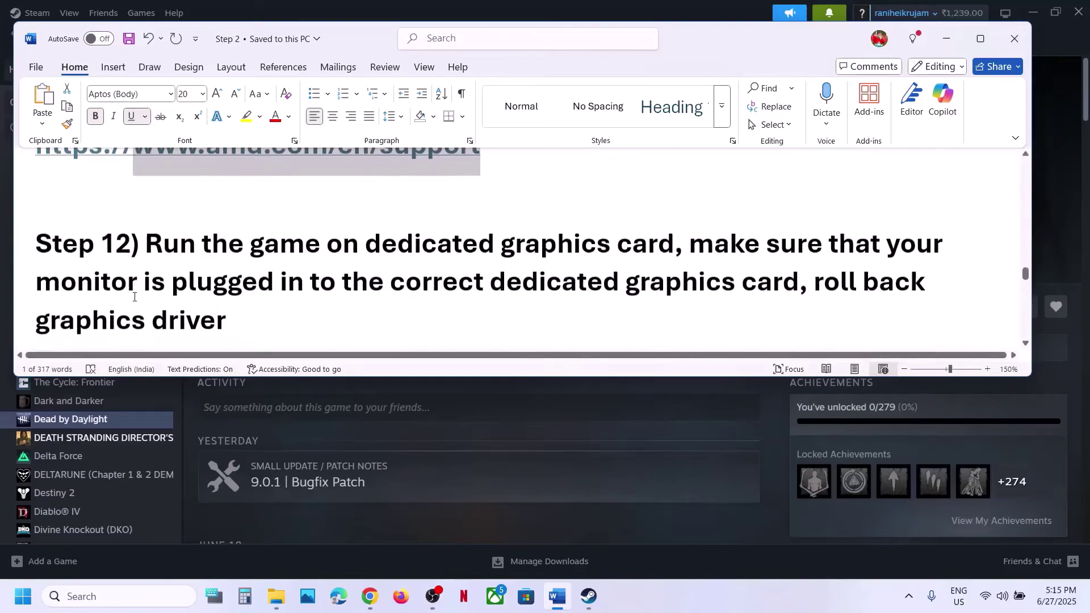
- Copy the word "graphics" from Step 12, search Windows for it and open Graphics settings
{"action": "double_click", "coordinate": [561, 243]}
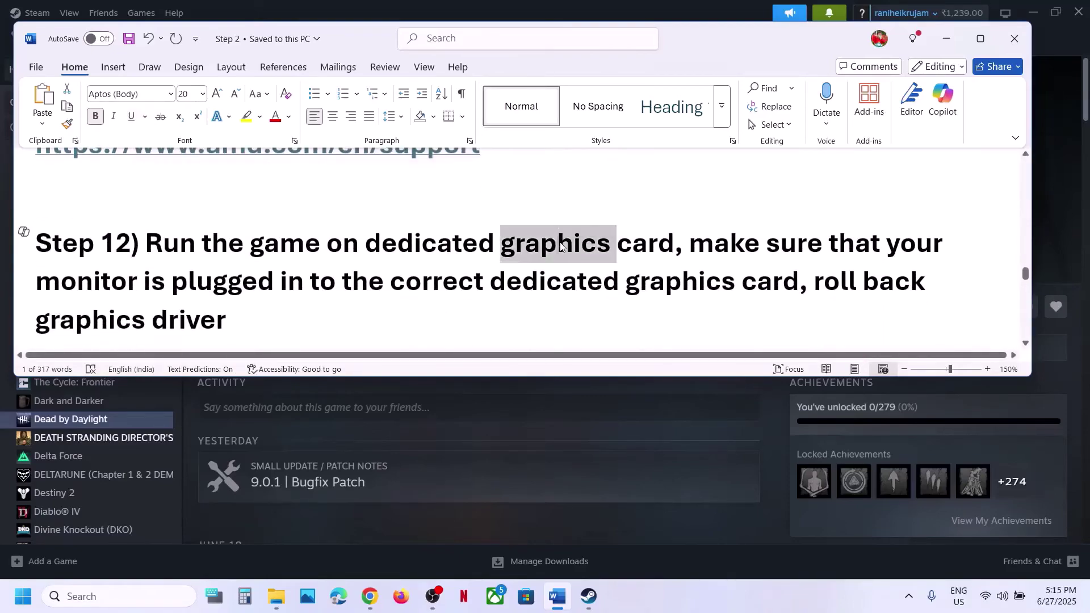
{"action": "key", "text": "ctrl+c"}
{"action": "left_click", "coordinate": [91, 598]}
{"action": "key", "text": "ctrl+v"}
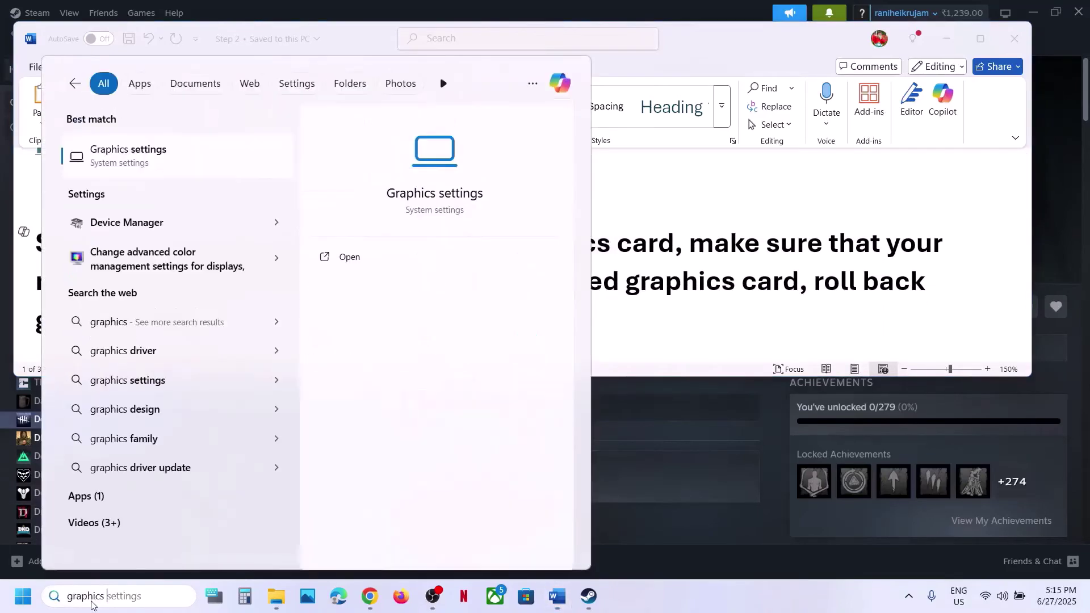
{"action": "left_click", "coordinate": [145, 170]}
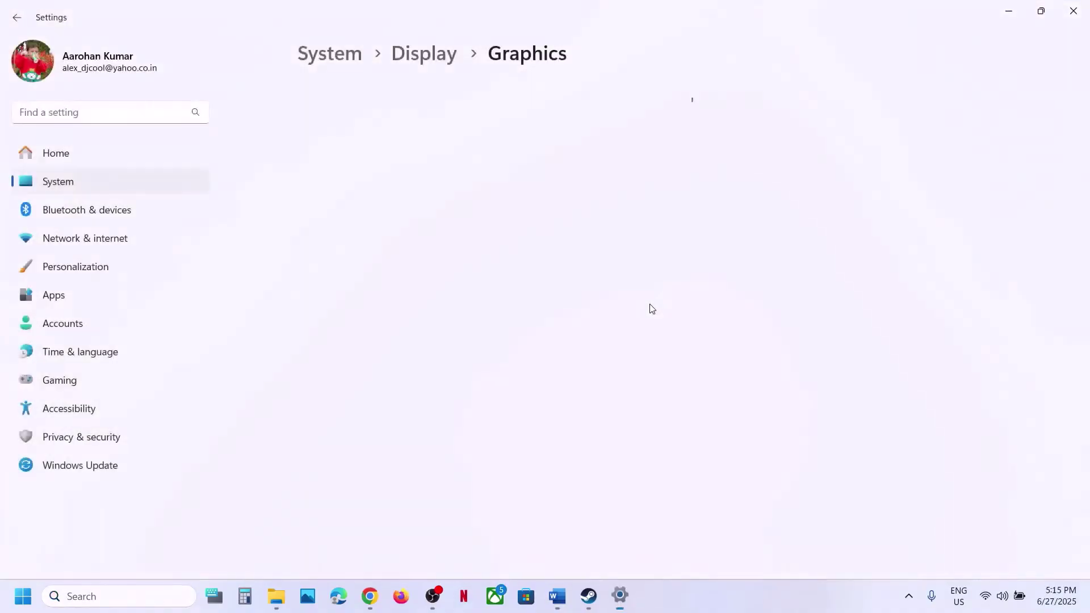
- Add DeadByDaylight-Win64-Shipping from Dead by Daylight\DeadByDaylight\Binaries\Win64 as a desktop app in the Graphics settings
{"action": "left_click", "coordinate": [799, 384]}
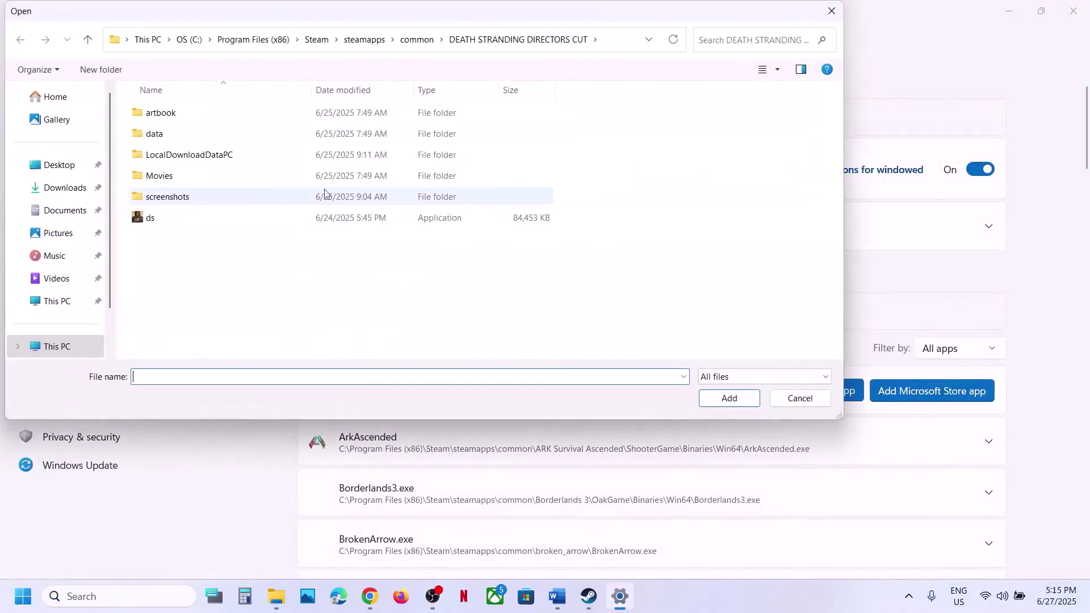
{"action": "left_click", "coordinate": [417, 40]}
{"action": "double_click", "coordinate": [206, 178]}
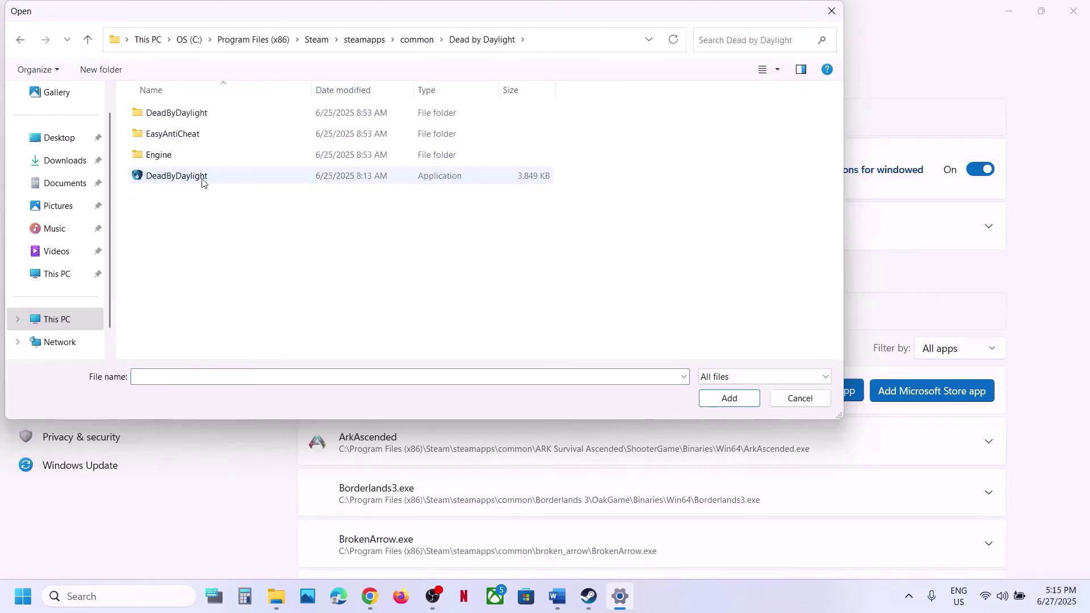
{"action": "double_click", "coordinate": [180, 113]}
{"action": "double_click", "coordinate": [181, 114]}
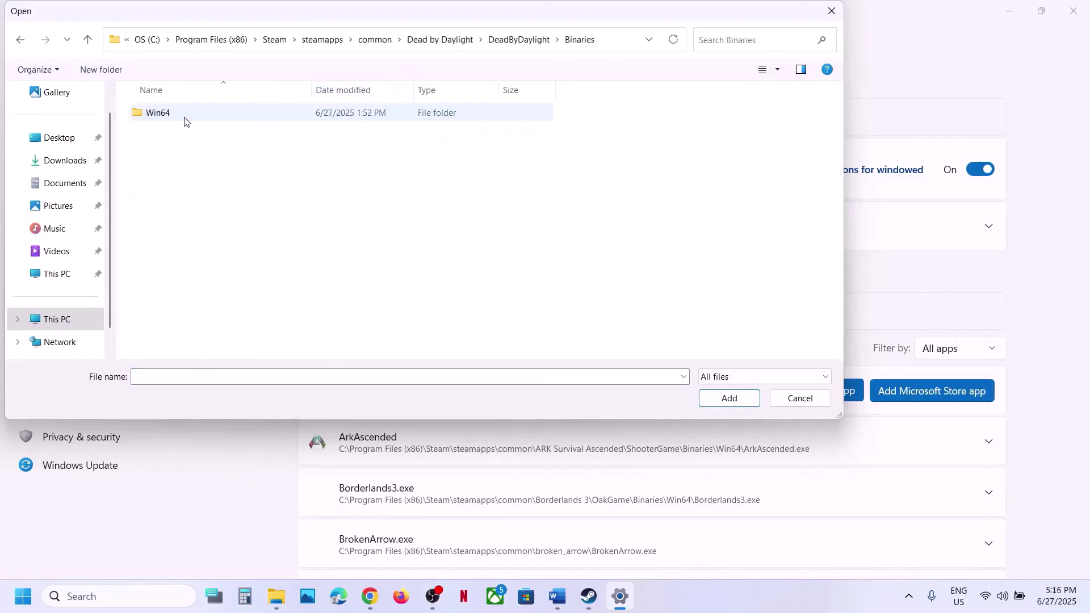
{"action": "double_click", "coordinate": [178, 116]}
{"action": "left_click", "coordinate": [183, 132]}
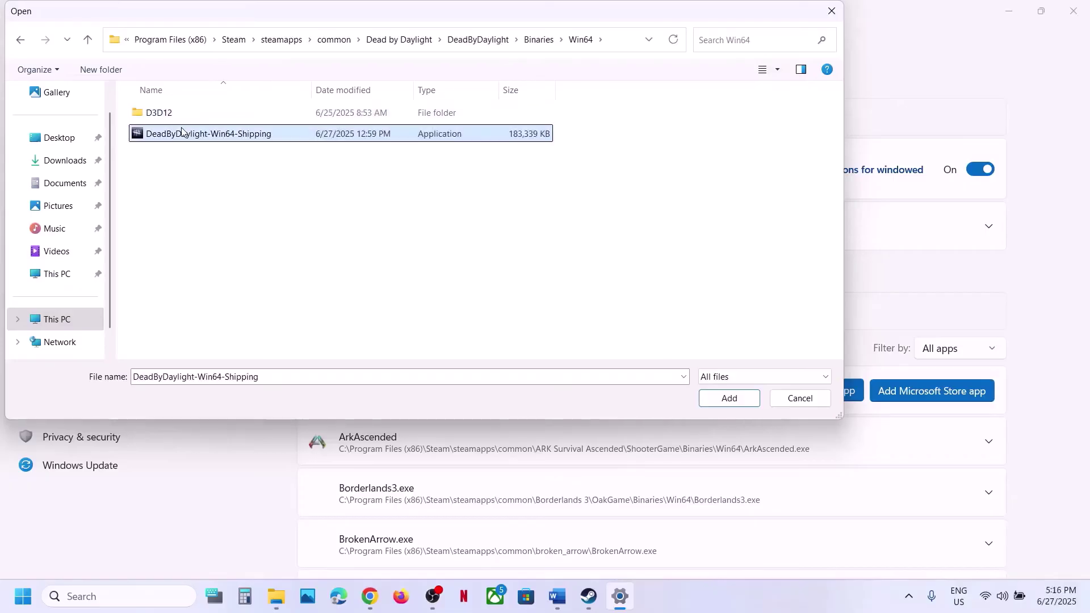
{"action": "left_click", "coordinate": [720, 401]}
- Set Dead by Daylight's GPU preference to High Performance (NVIDIA GeForce RTX 3050 Laptop GPU) and close Settings
{"action": "scroll", "coordinate": [611, 393], "scroll_direction": "down", "scroll_amount": 5}
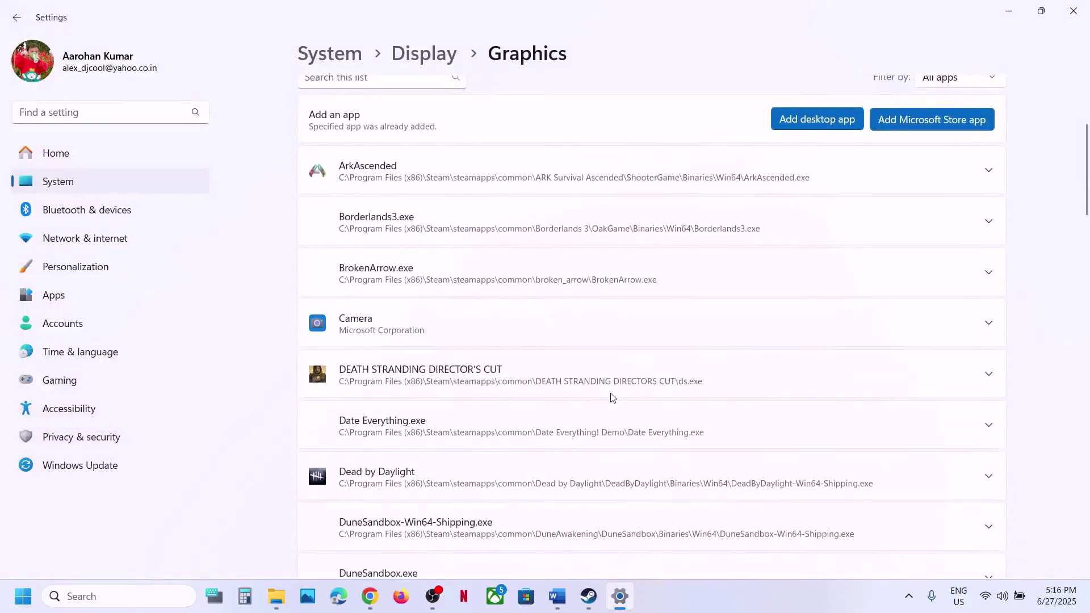
{"action": "scroll", "coordinate": [611, 393], "scroll_direction": "down", "scroll_amount": 1}
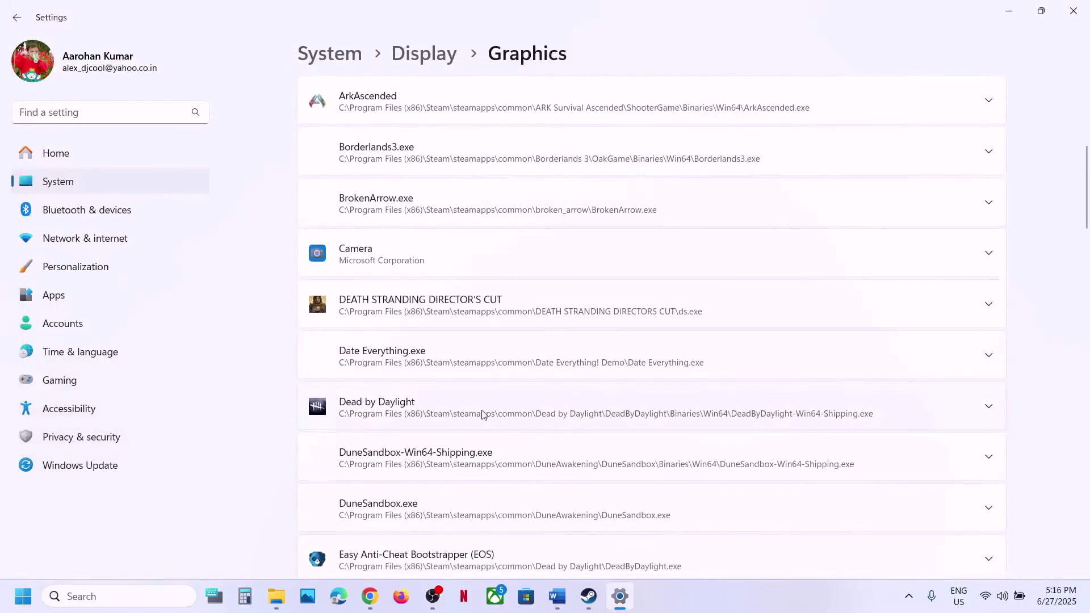
{"action": "scroll", "coordinate": [485, 414], "scroll_direction": "down", "scroll_amount": 3}
{"action": "left_click", "coordinate": [428, 284]}
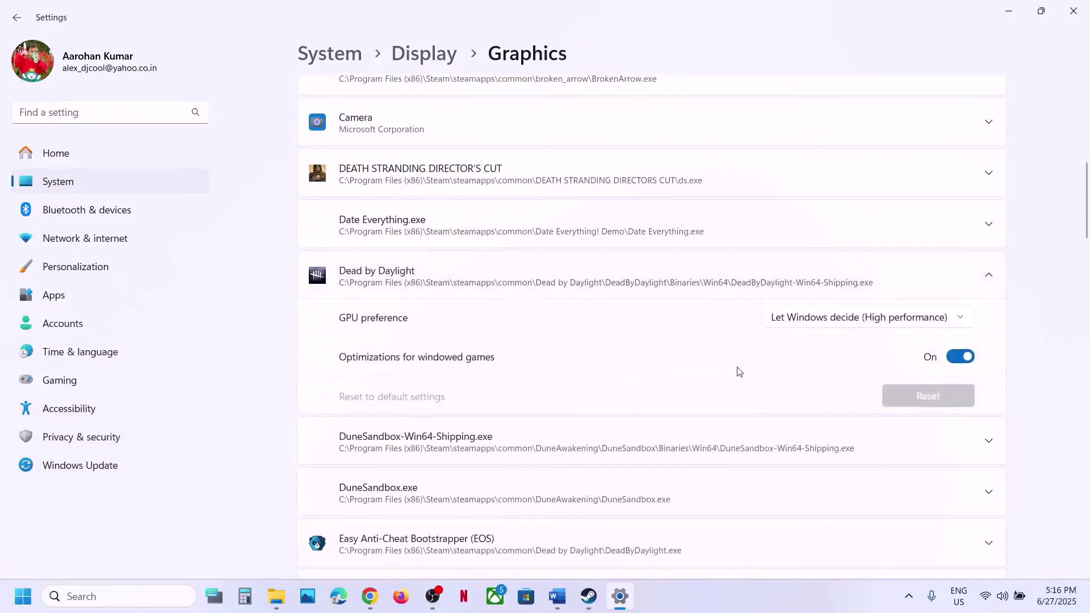
{"action": "left_click", "coordinate": [866, 317]}
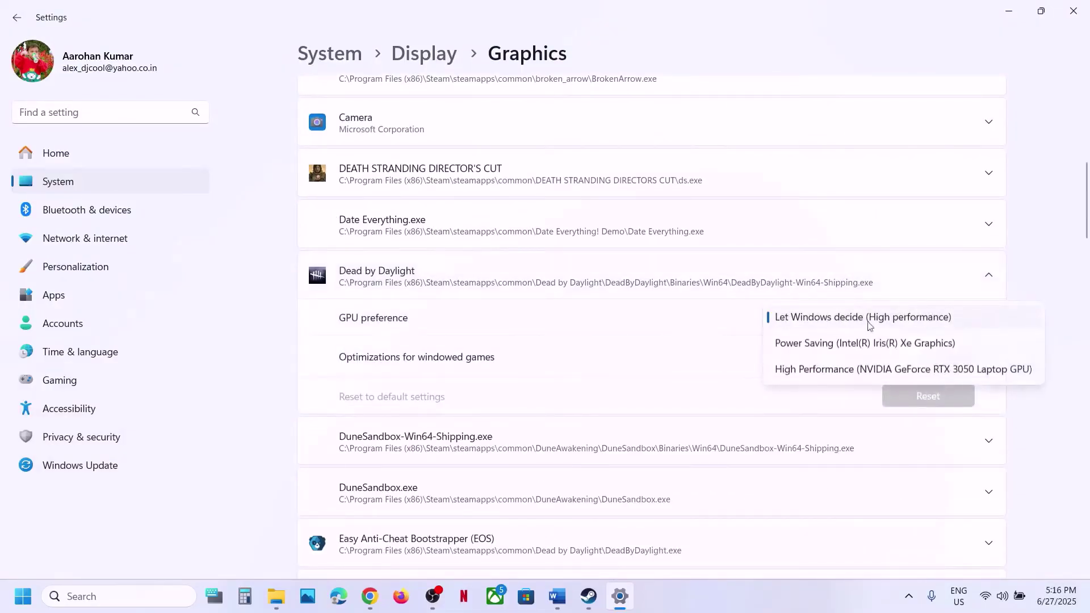
{"action": "left_click", "coordinate": [863, 370]}
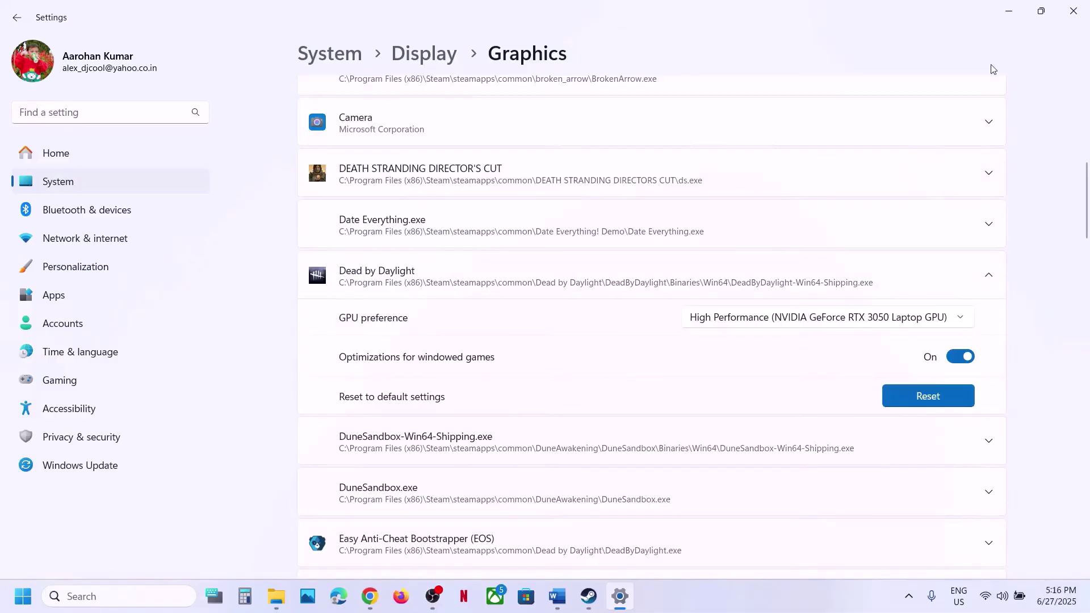
{"action": "left_click", "coordinate": [1072, 17]}
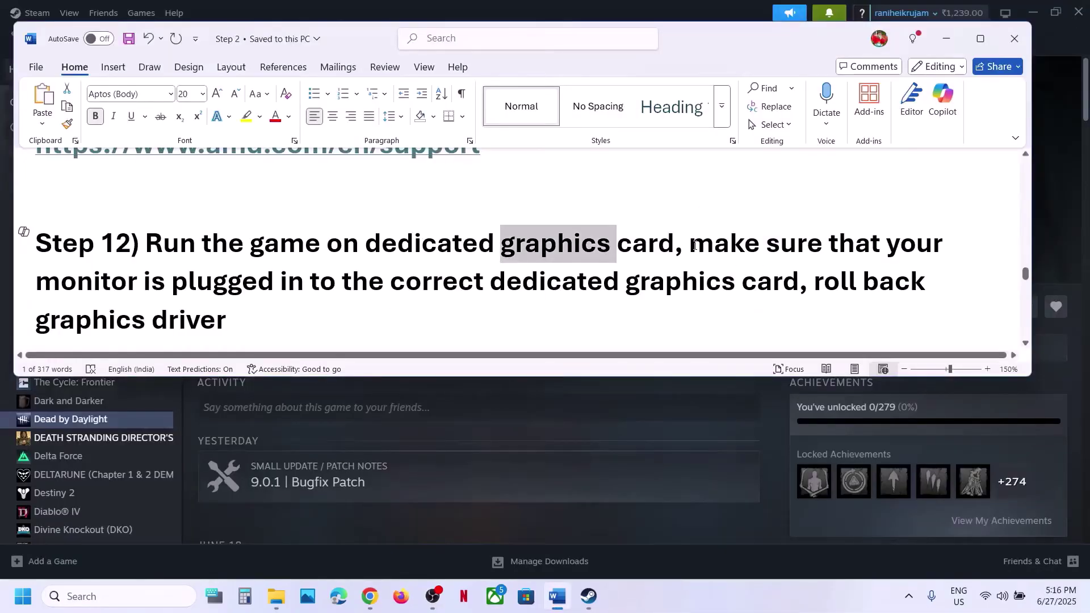
- Read the rest of Step 12 about plugging the monitor into the dedicated graphics card and rolling back the graphics driver
{"action": "left_click_drag", "start_coordinate": [695, 245], "coordinate": [683, 281]}
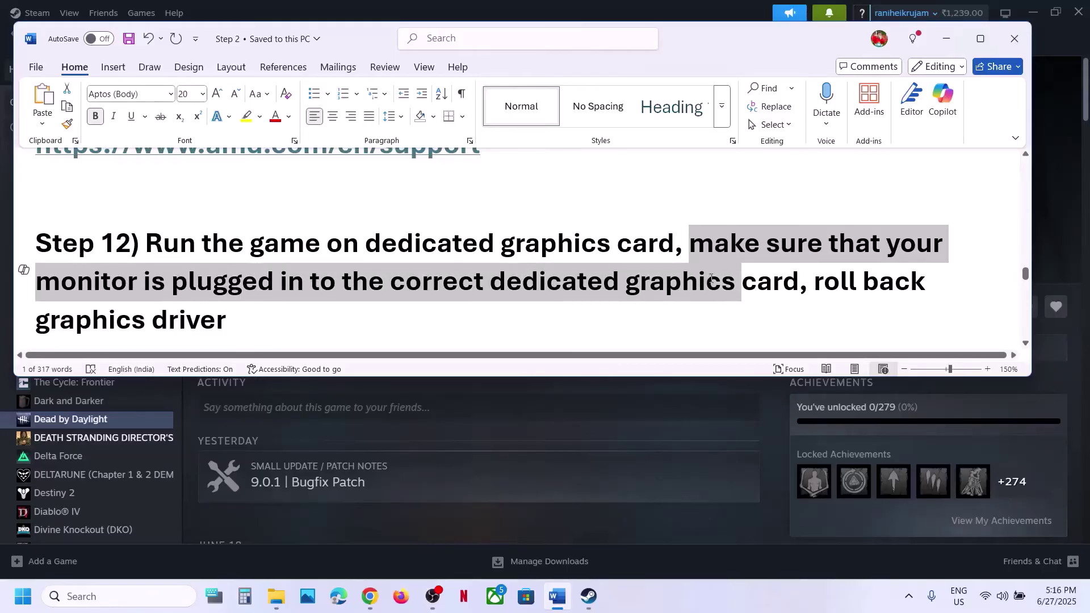
{"action": "left_click_drag", "start_coordinate": [762, 282], "coordinate": [797, 282]}
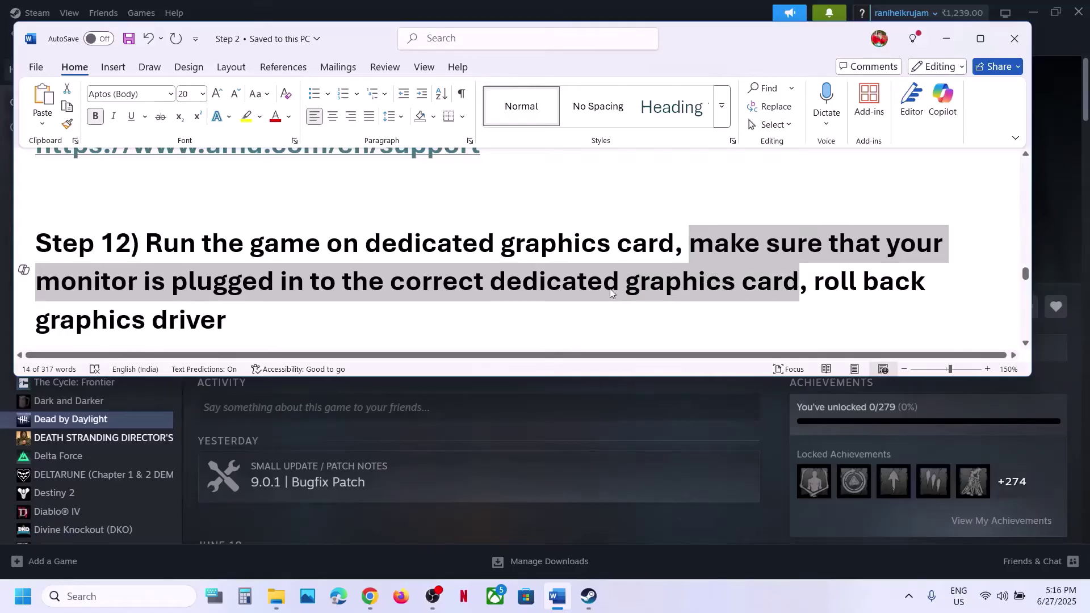
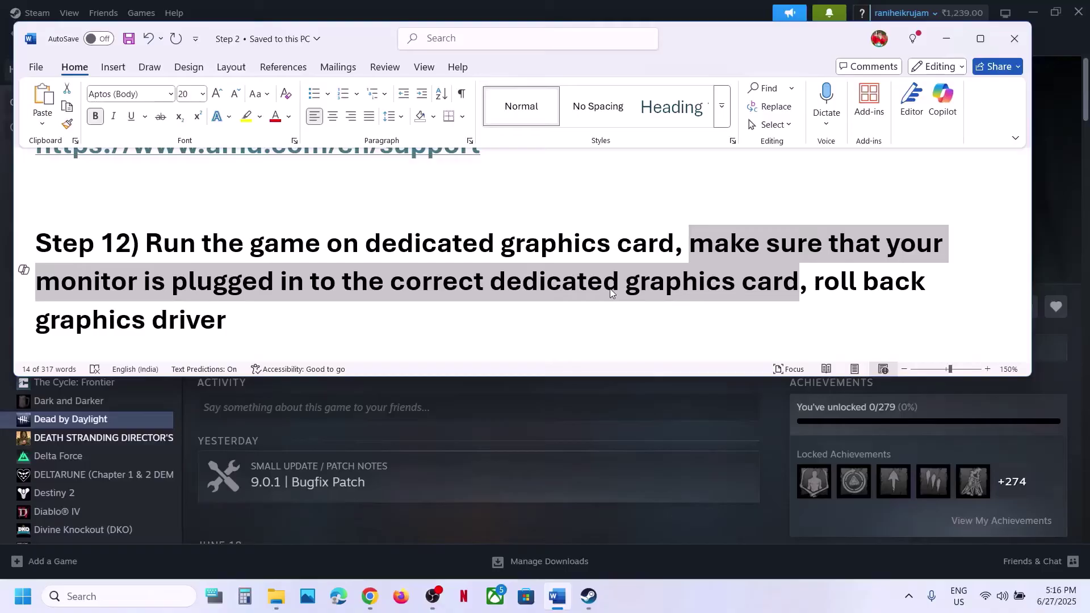
{"action": "left_click", "coordinate": [537, 284]}
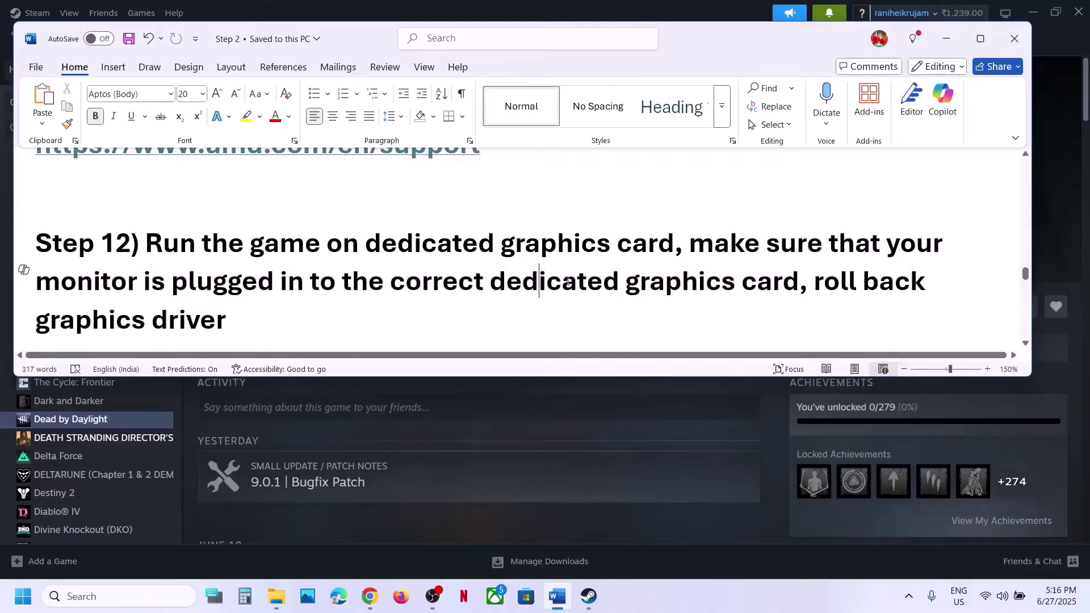
{"action": "left_click_drag", "start_coordinate": [568, 283], "coordinate": [818, 288]}
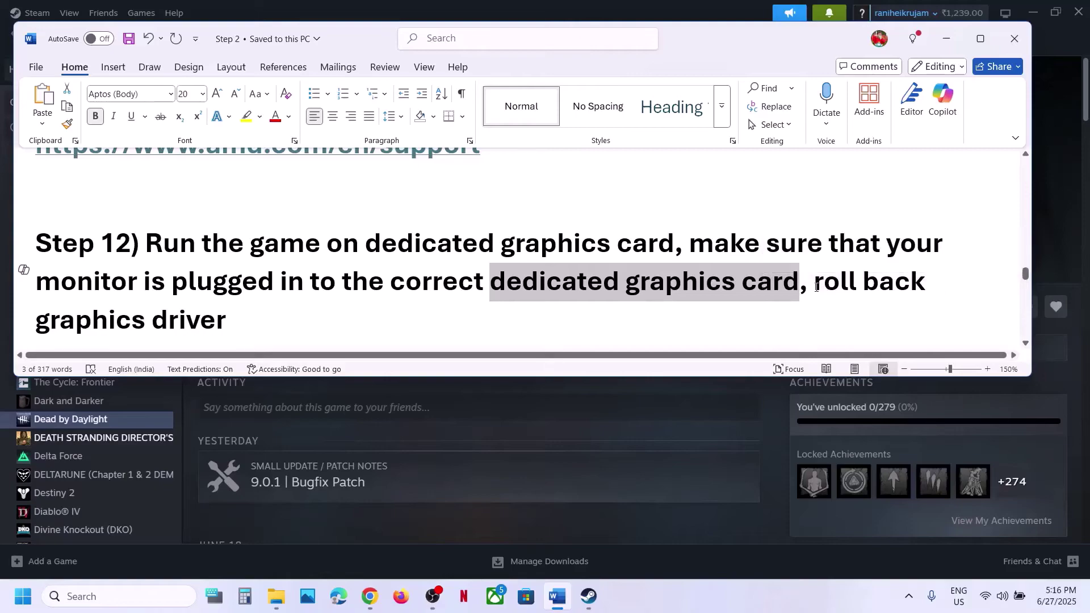
{"action": "left_click_drag", "start_coordinate": [816, 287], "coordinate": [876, 312]}
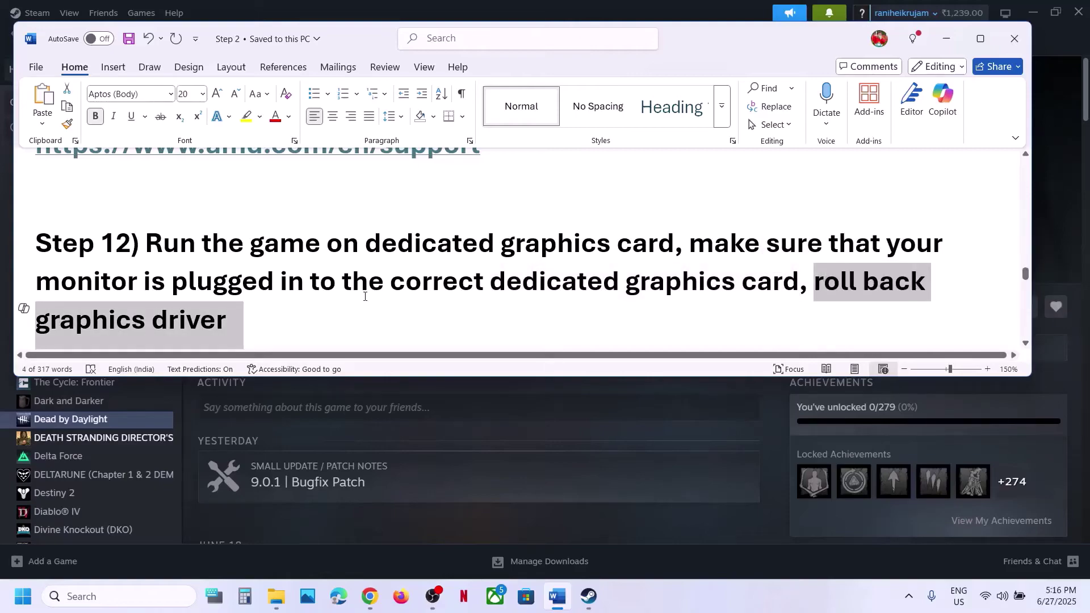
- Copy the NVIDIA download link from Step 11, open it in a new Chrome tab and go to the manual driver search form
{"action": "scroll", "coordinate": [424, 283], "scroll_direction": "up", "scroll_amount": 3}
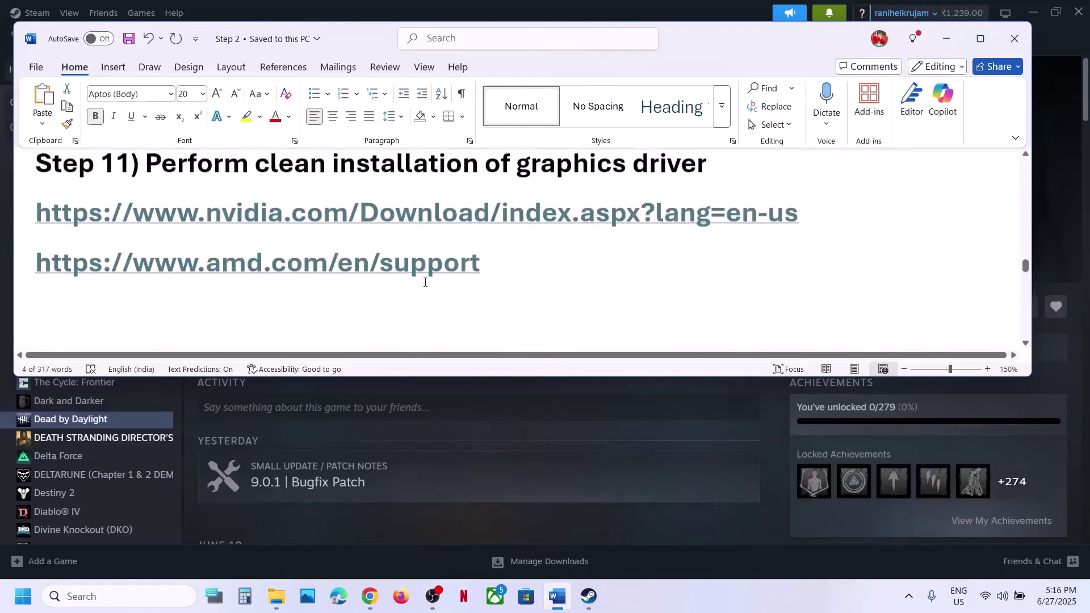
{"action": "triple_click", "coordinate": [780, 207]}
{"action": "key", "text": "ctrl+c"}
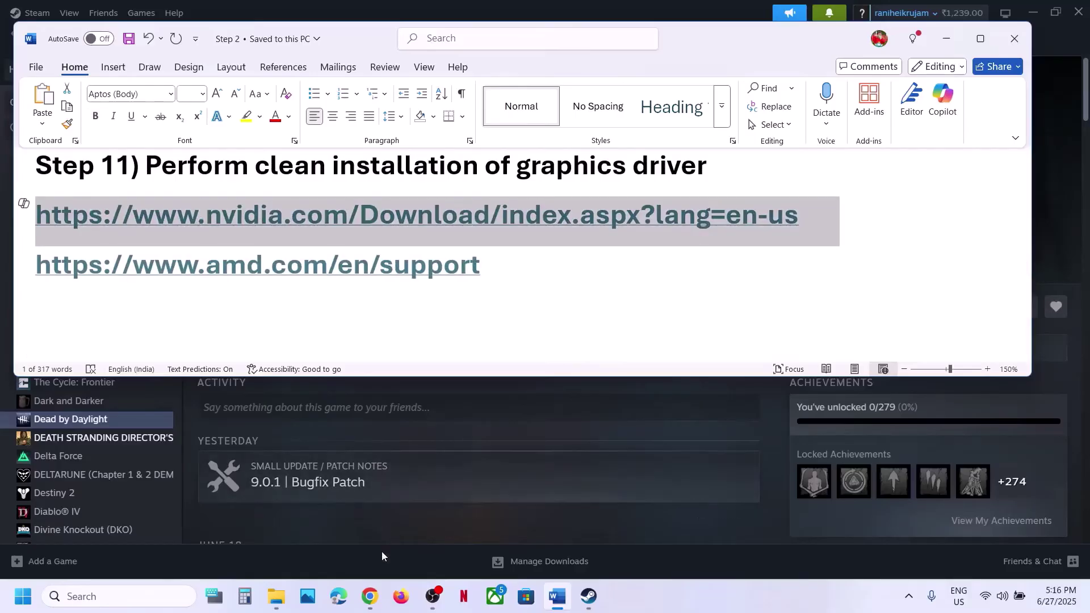
{"action": "left_click", "coordinate": [370, 596]}
{"action": "left_click", "coordinate": [372, 14]}
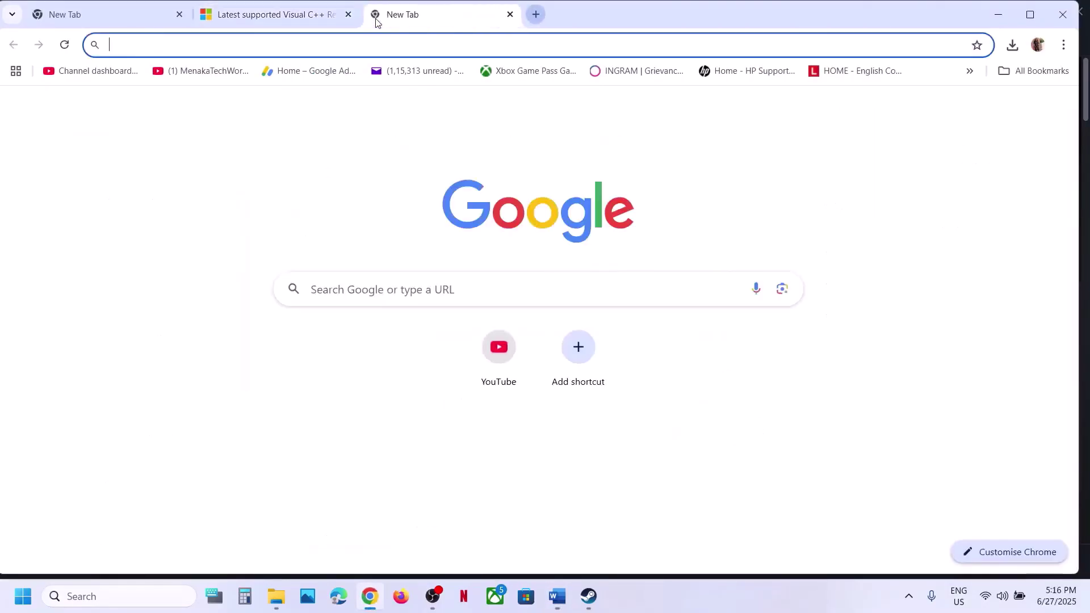
{"action": "key", "text": "ctrl+v"}
{"action": "key", "text": "Return"}
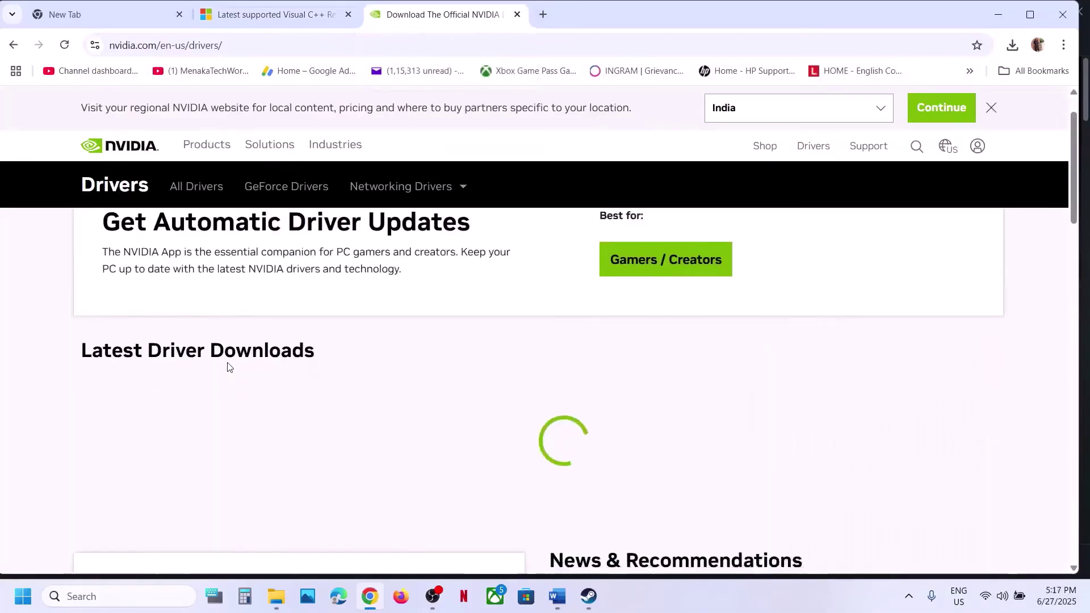
{"action": "scroll", "coordinate": [227, 367], "scroll_direction": "down", "scroll_amount": 8}
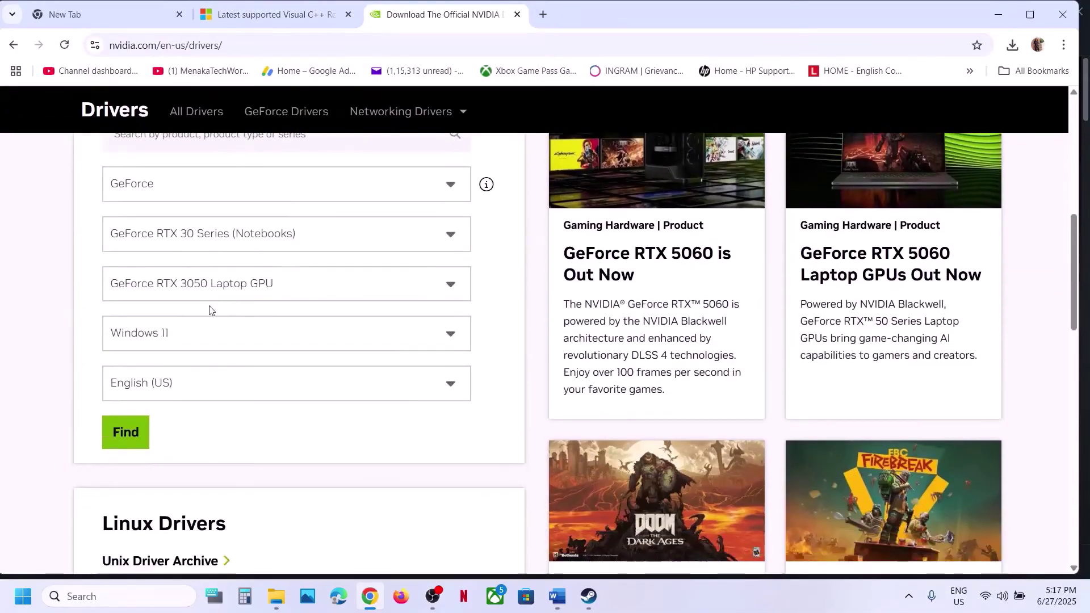
- Search for GeForce RTX 3050 Laptop GPU drivers for Windows 11, expand the additional versions and highlight the latest Game Ready version
{"action": "left_click", "coordinate": [142, 431]}
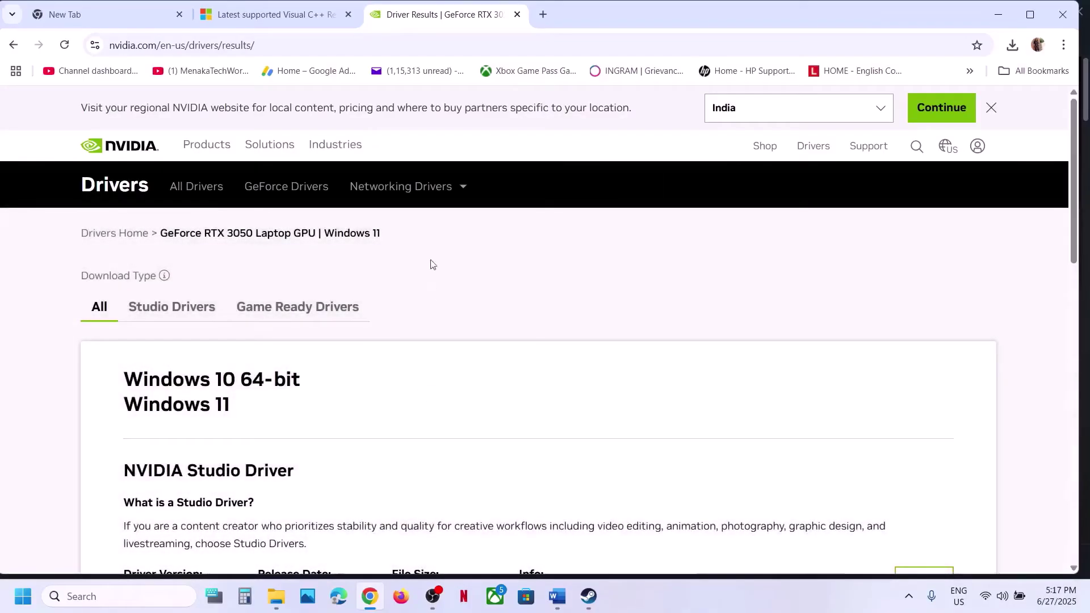
{"action": "scroll", "coordinate": [430, 264], "scroll_direction": "down", "scroll_amount": 8}
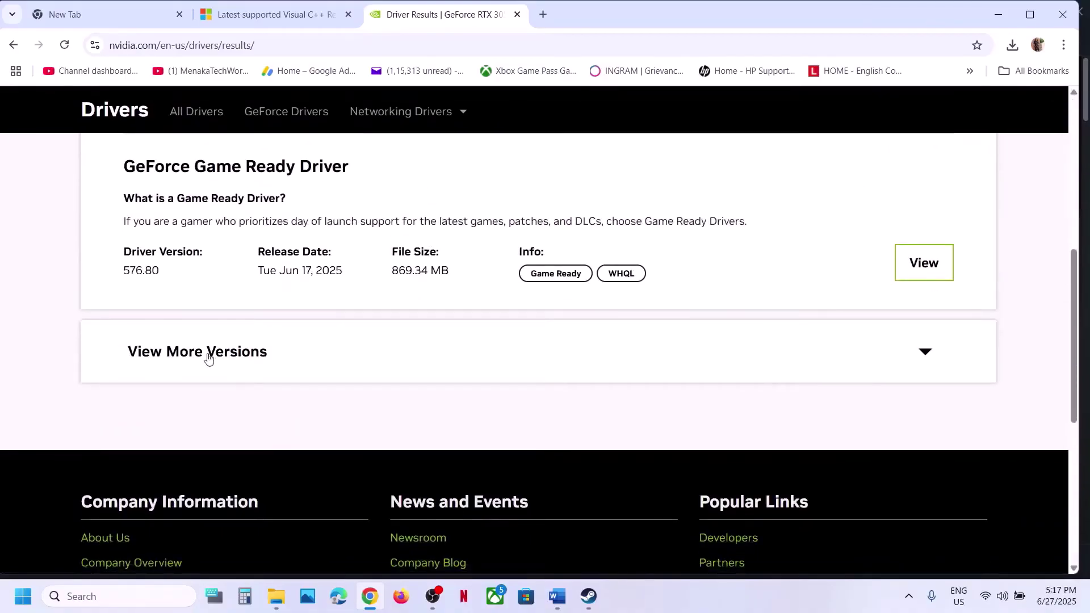
{"action": "left_click", "coordinate": [203, 353]}
{"action": "scroll", "coordinate": [204, 353], "scroll_direction": "up", "scroll_amount": 5}
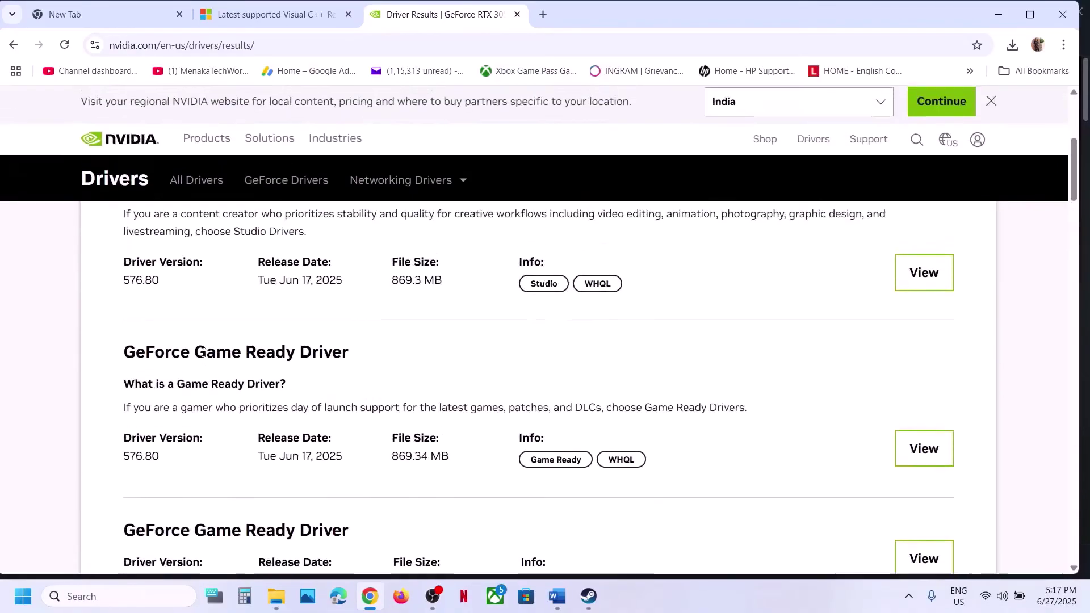
{"action": "scroll", "coordinate": [187, 366], "scroll_direction": "up", "scroll_amount": 5}
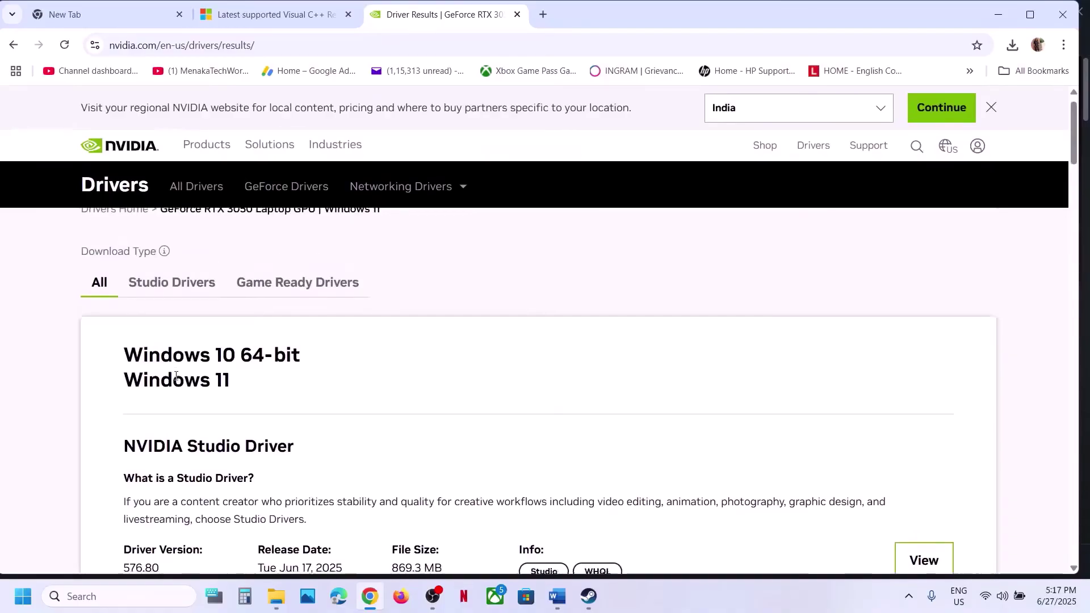
{"action": "scroll", "coordinate": [176, 377], "scroll_direction": "down", "scroll_amount": 5}
{"action": "left_click_drag", "start_coordinate": [122, 478], "coordinate": [176, 482]}
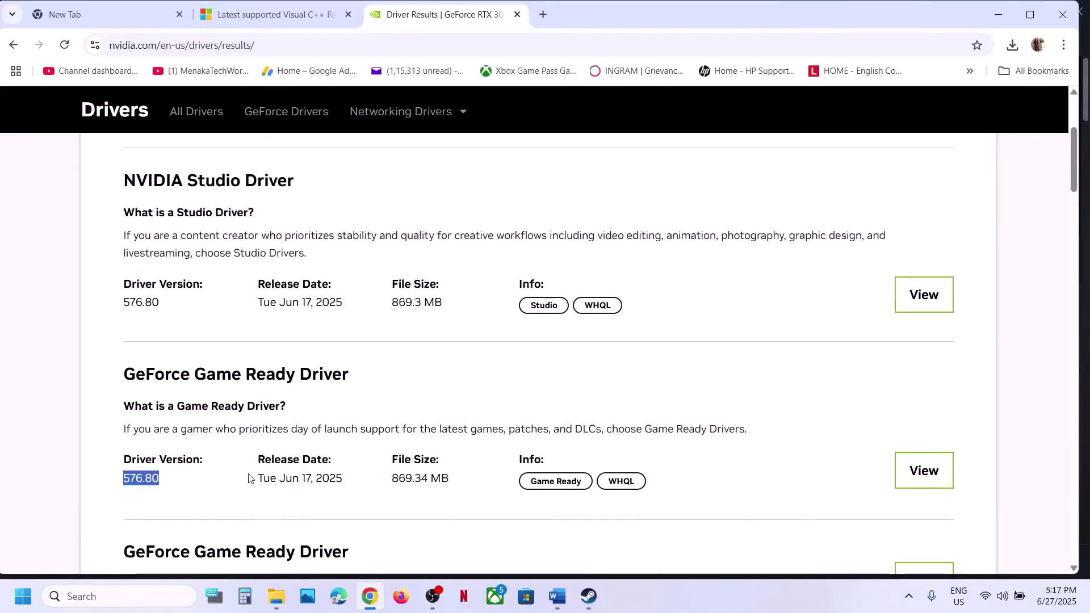
- Look through the older driver versions, highlighting Game Ready Drivers 576.28 and 566.36 as rollback candidates
{"action": "scroll", "coordinate": [248, 479], "scroll_direction": "down", "scroll_amount": 8}
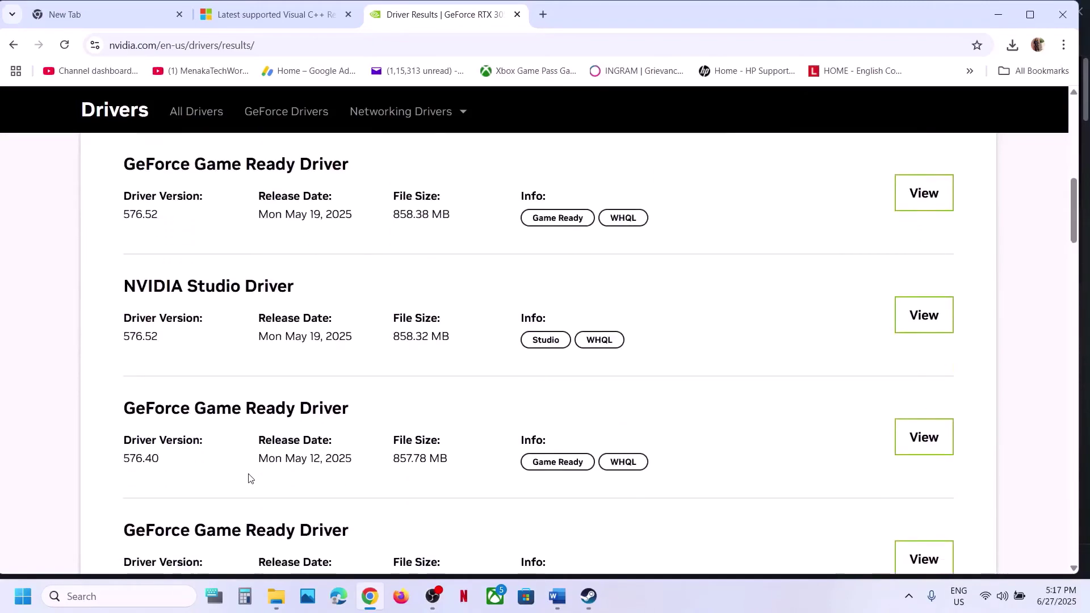
{"action": "scroll", "coordinate": [249, 479], "scroll_direction": "down", "scroll_amount": 2}
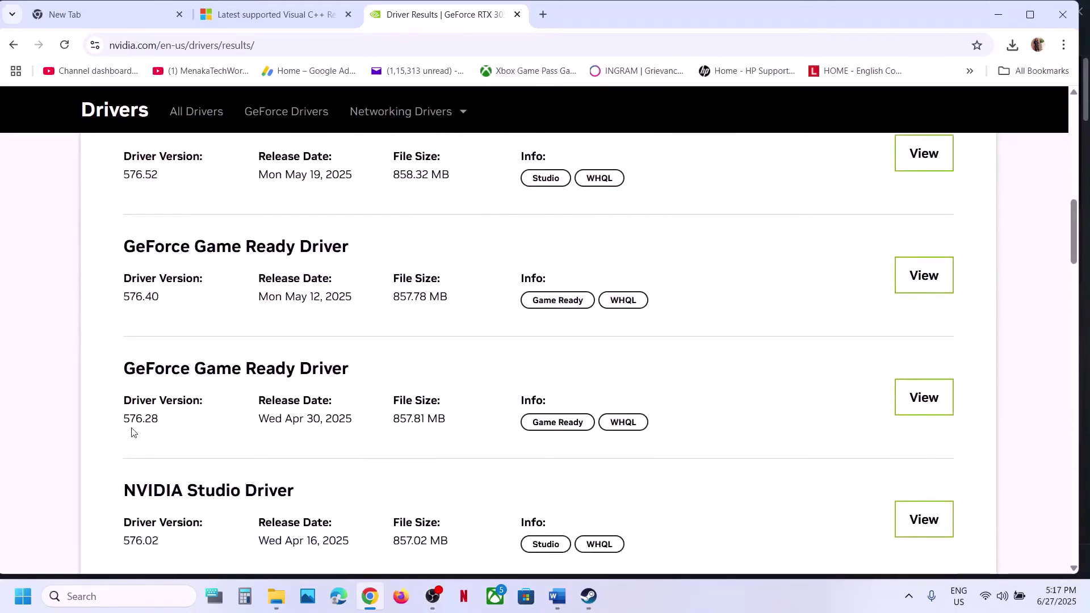
{"action": "double_click", "coordinate": [126, 422]}
{"action": "scroll", "coordinate": [177, 423], "scroll_direction": "down", "scroll_amount": 8}
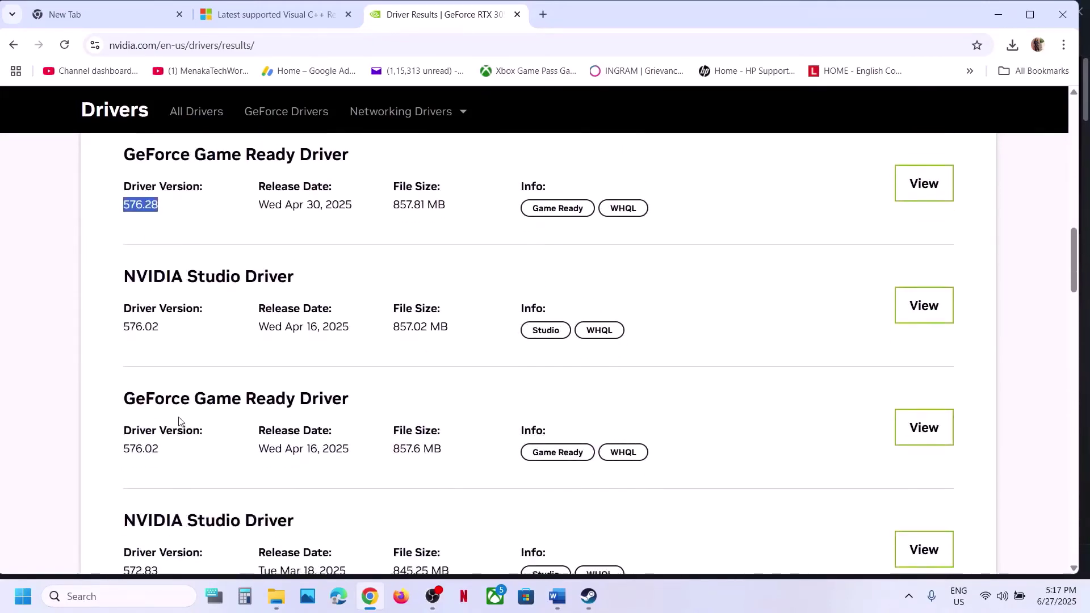
{"action": "scroll", "coordinate": [179, 417], "scroll_direction": "down", "scroll_amount": 12}
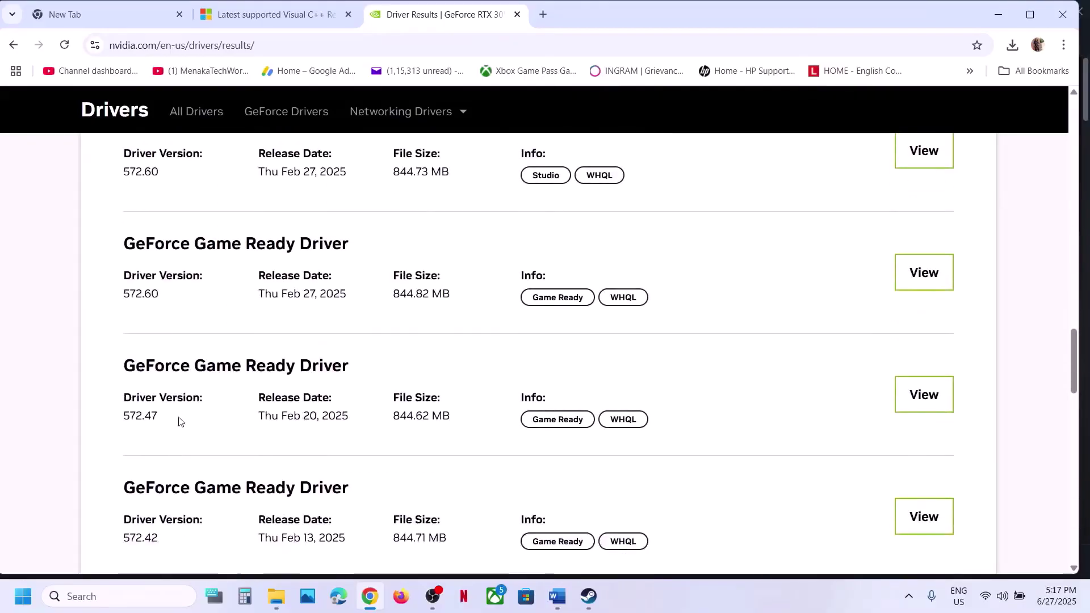
{"action": "scroll", "coordinate": [178, 421], "scroll_direction": "down", "scroll_amount": 8}
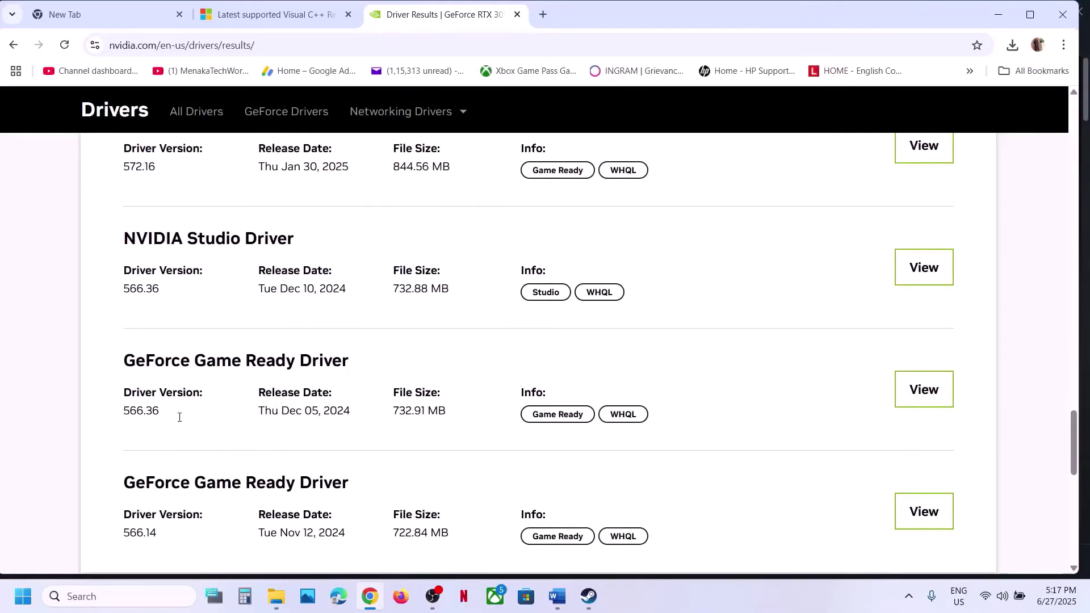
{"action": "left_click_drag", "start_coordinate": [124, 410], "coordinate": [165, 416]}
- Switch to the Word document and read Step 13 about updating Windows to version 24H2
{"action": "left_click", "coordinate": [588, 596]}
{"action": "left_click", "coordinate": [557, 596]}
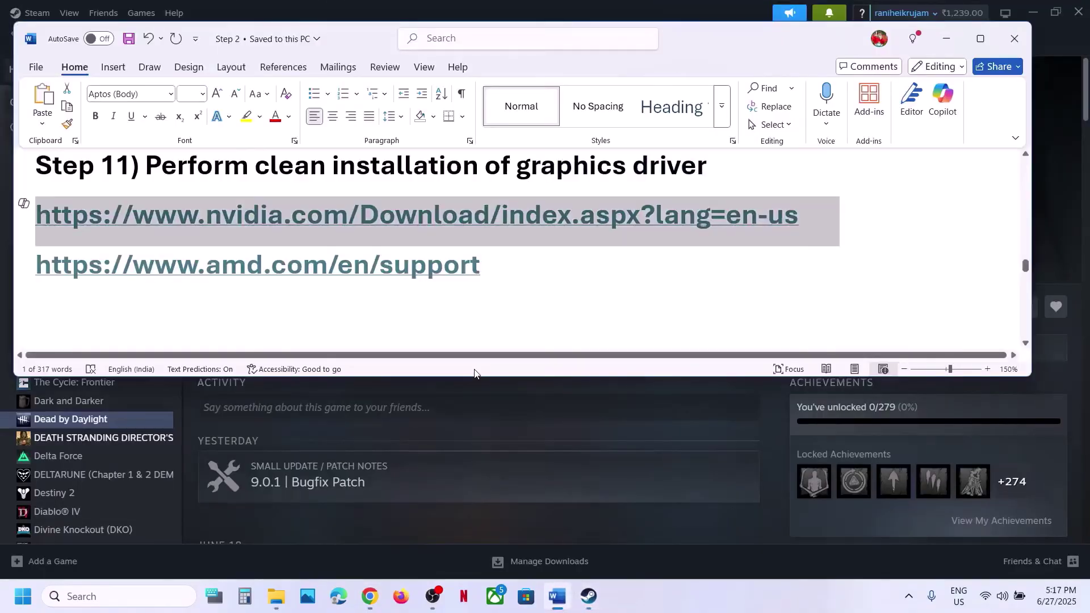
{"action": "scroll", "coordinate": [453, 311], "scroll_direction": "down", "scroll_amount": 5}
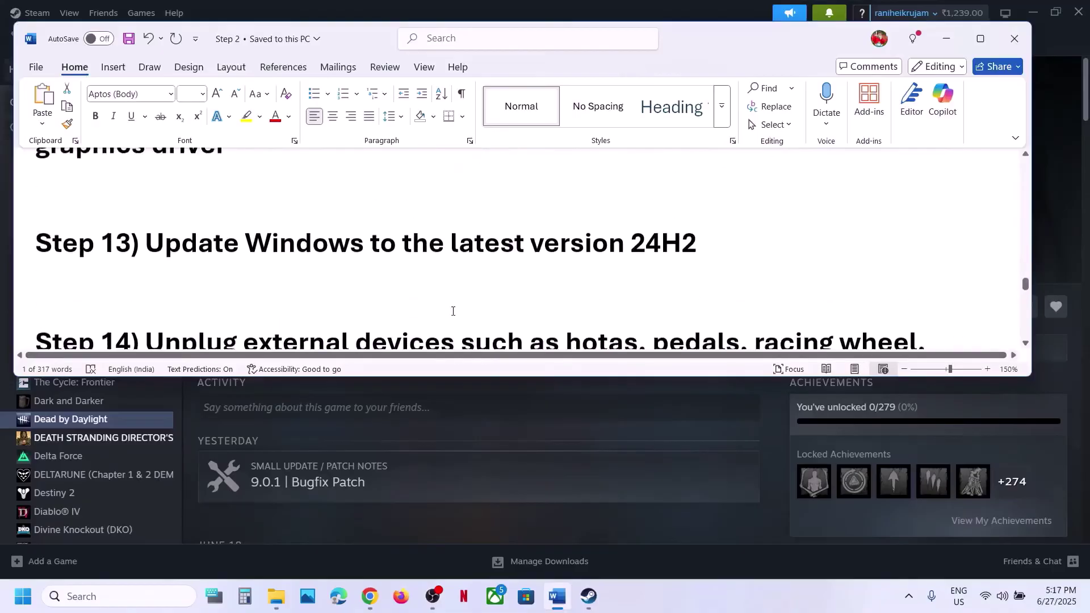
{"action": "scroll", "coordinate": [453, 311], "scroll_direction": "up", "scroll_amount": 3}
{"action": "scroll", "coordinate": [453, 311], "scroll_direction": "down", "scroll_amount": 1}
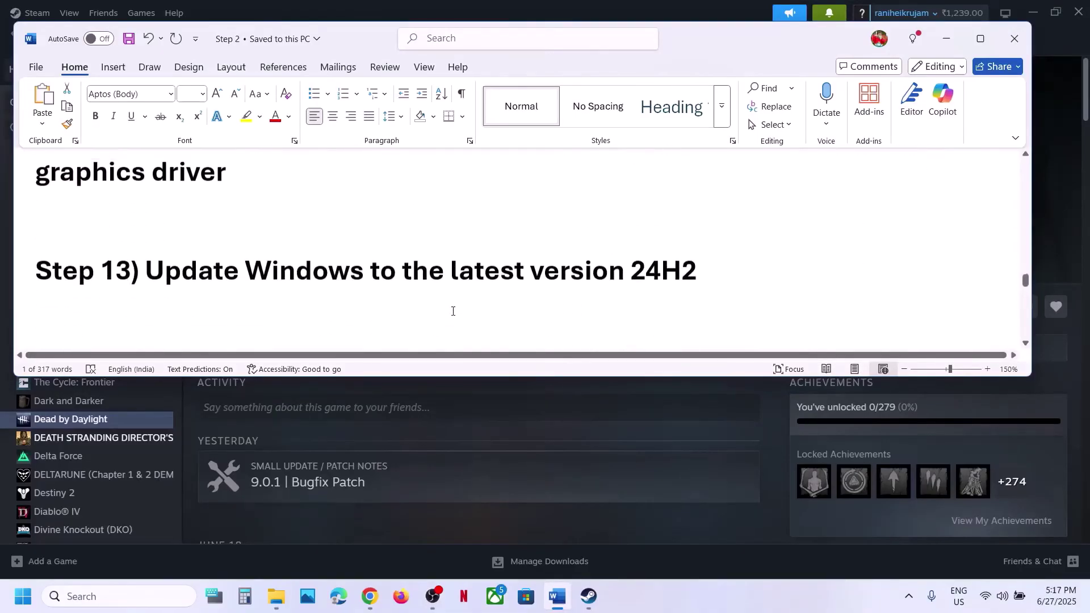
{"action": "scroll", "coordinate": [453, 311], "scroll_direction": "up", "scroll_amount": 3}
{"action": "scroll", "coordinate": [453, 312], "scroll_direction": "down", "scroll_amount": 2}
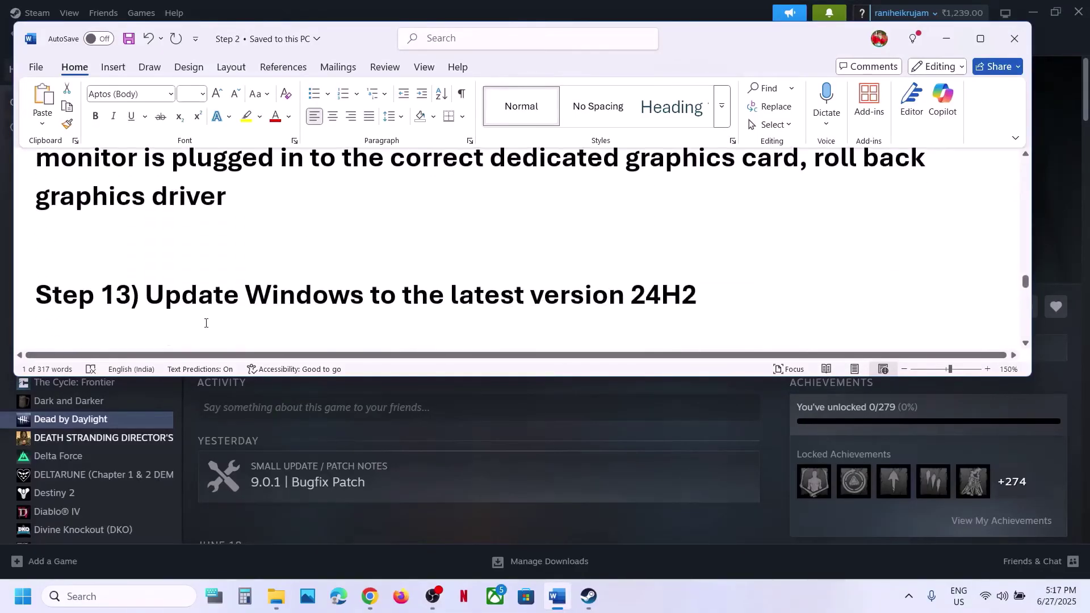
{"action": "left_click_drag", "start_coordinate": [145, 295], "coordinate": [563, 302]}
- Check for Windows updates in Settings and bring up the PC's power options for a restart
{"action": "left_click", "coordinate": [582, 422]}
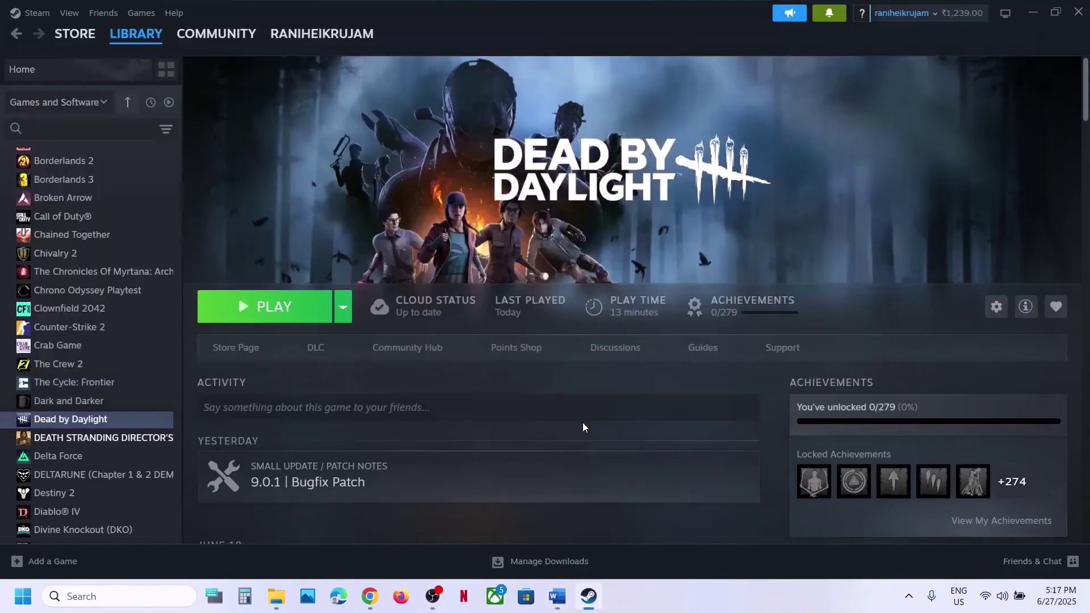
{"action": "key", "text": "super+i"}
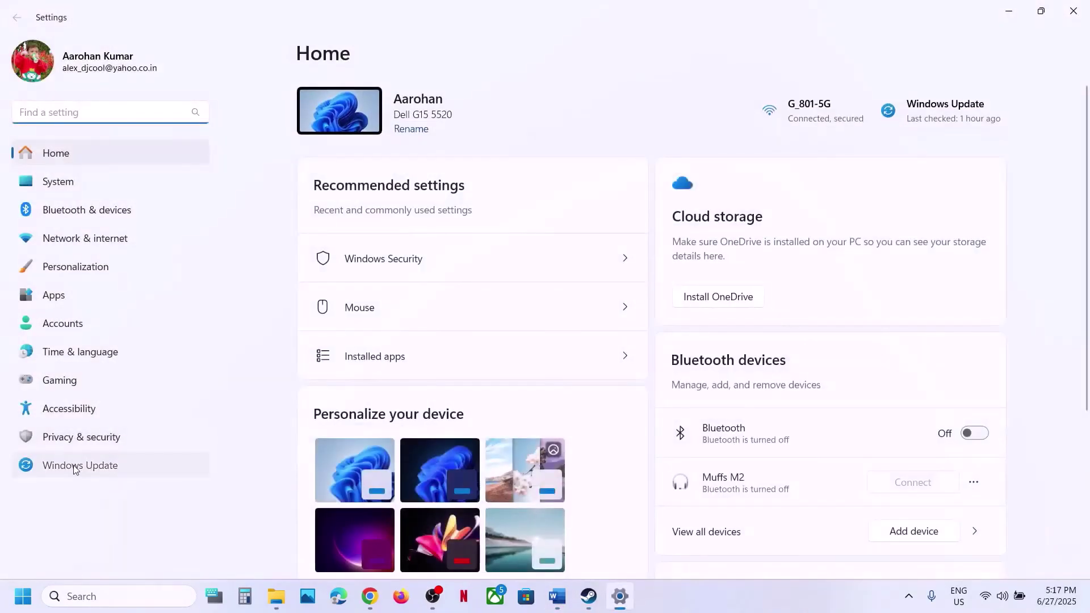
{"action": "left_click", "coordinate": [75, 467]}
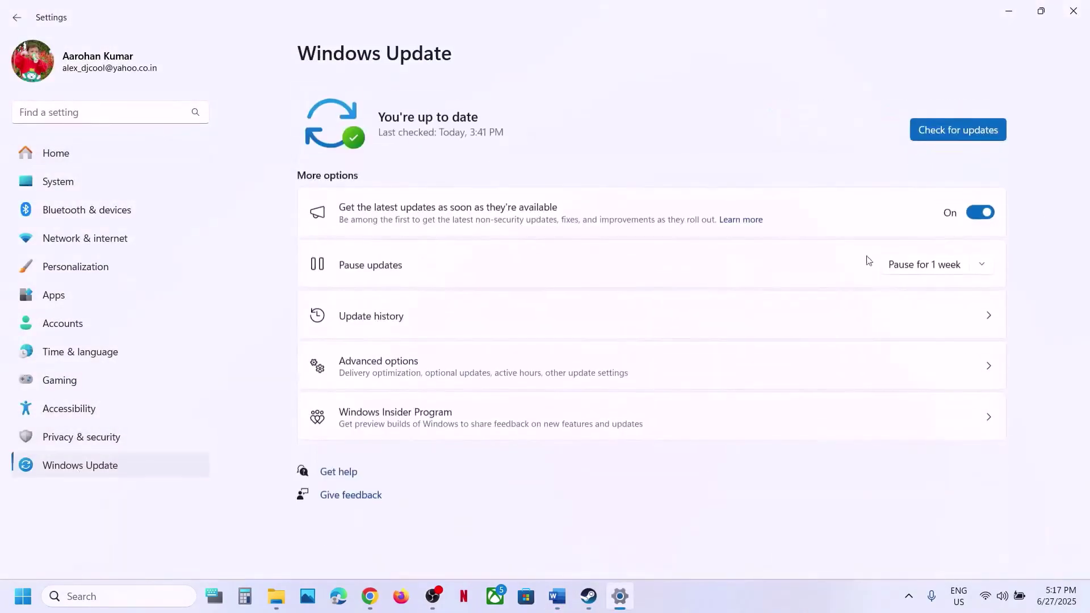
{"action": "left_click", "coordinate": [959, 126]}
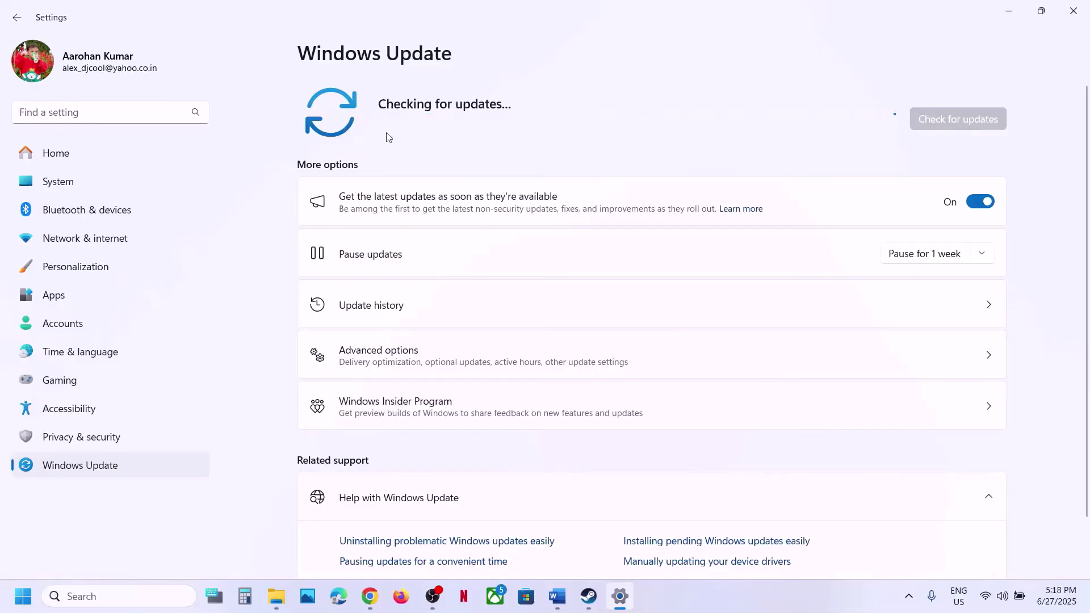
{"action": "key", "text": "super"}
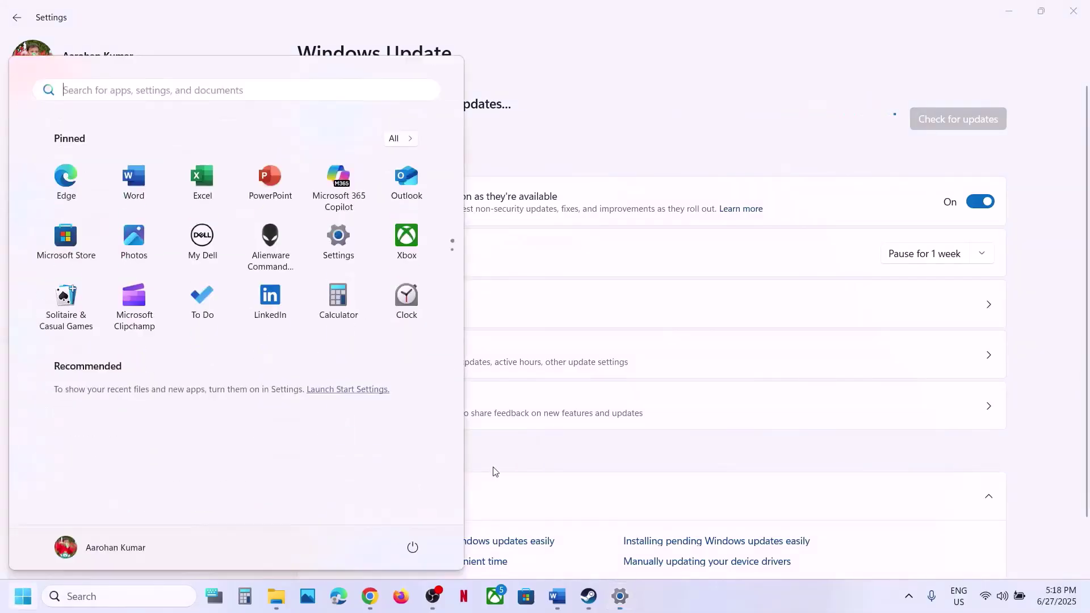
{"action": "left_click", "coordinate": [411, 547]}
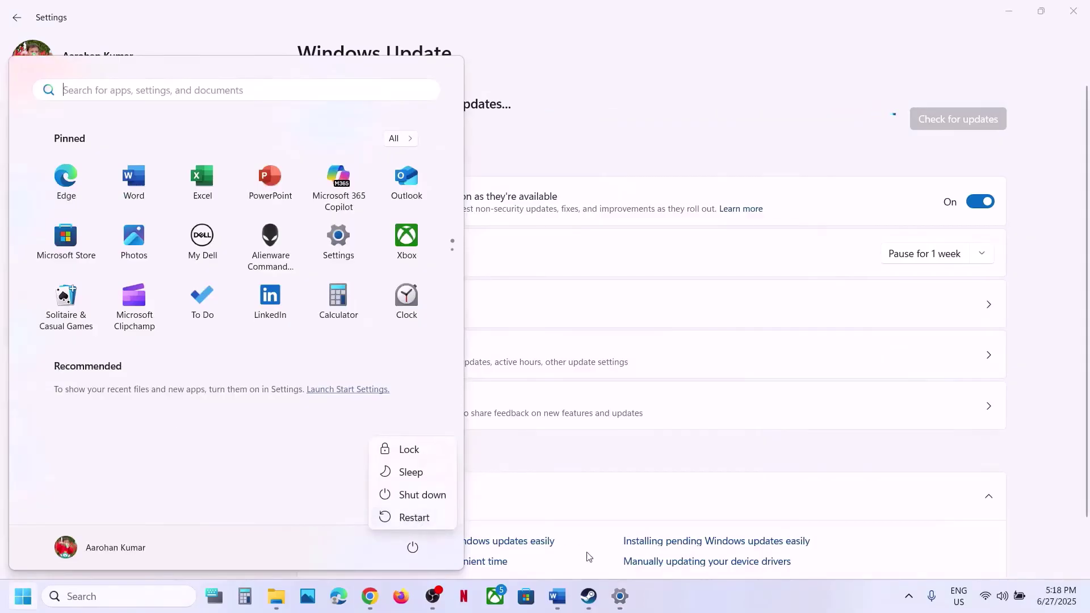
- Return to Word, maximize its window and read Step 14 on unplugging external devices and disabling the Steam overlay
{"action": "left_click", "coordinate": [588, 596]}
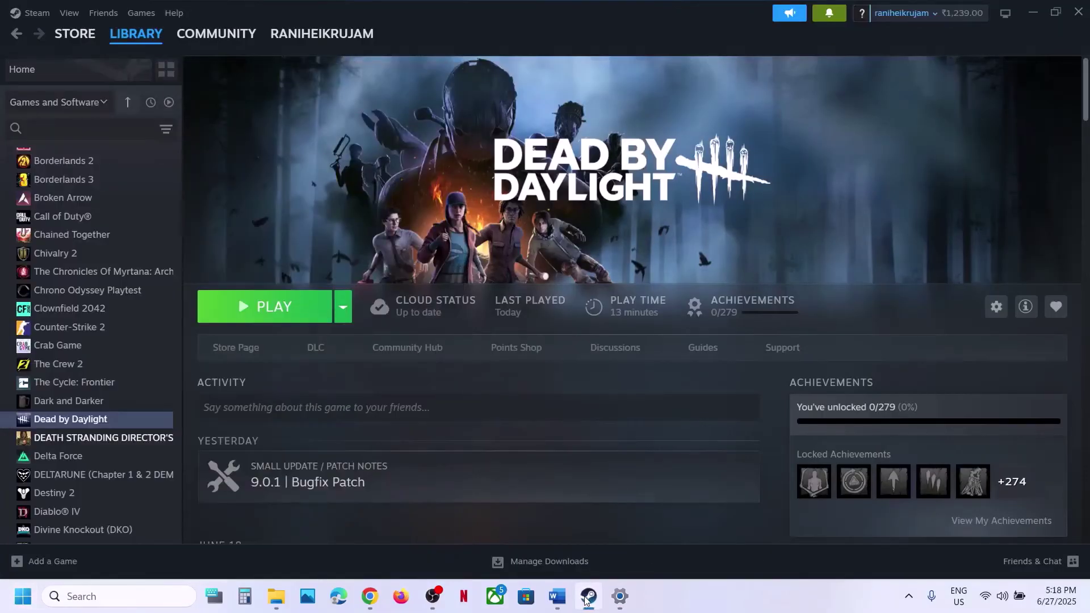
{"action": "left_click", "coordinate": [557, 596]}
{"action": "scroll", "coordinate": [455, 300], "scroll_direction": "down", "scroll_amount": 3}
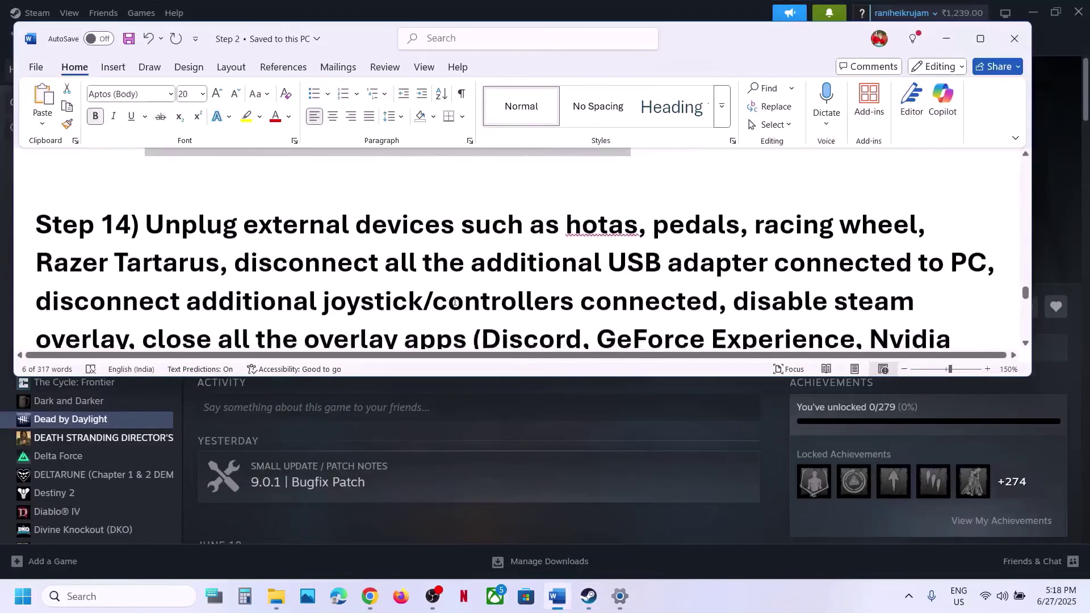
{"action": "left_click", "coordinate": [981, 38]}
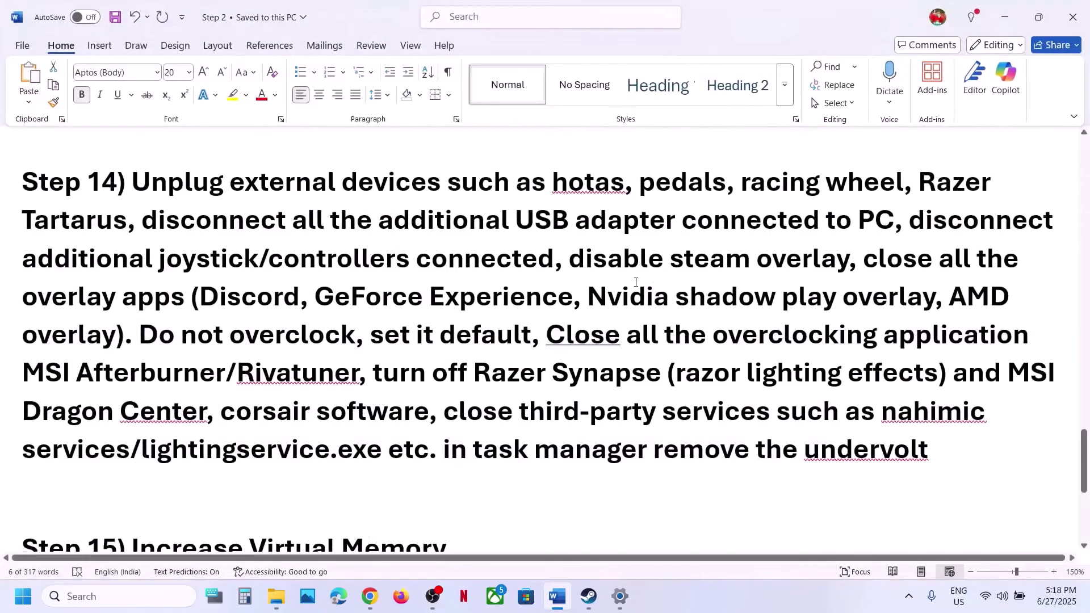
{"action": "scroll", "coordinate": [636, 283], "scroll_direction": "up", "scroll_amount": 2}
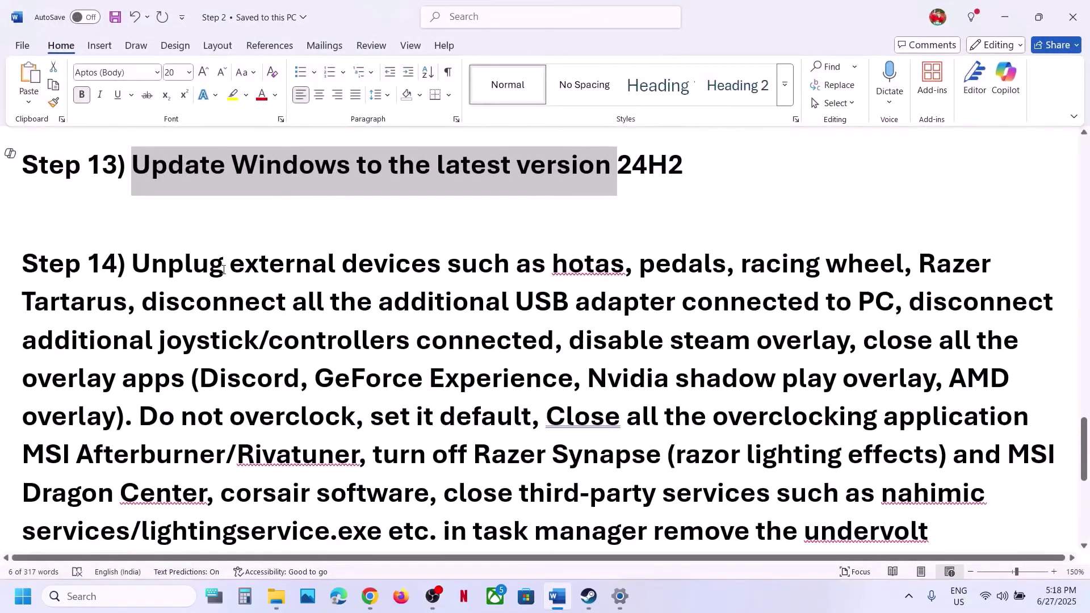
{"action": "left_click_drag", "start_coordinate": [223, 270], "coordinate": [815, 345]}
{"action": "left_click", "coordinate": [814, 345]}
- Switch to Steam and turn off the Steam Overlay while in-game in Dead by Daylight's properties
{"action": "left_click", "coordinate": [589, 597]}
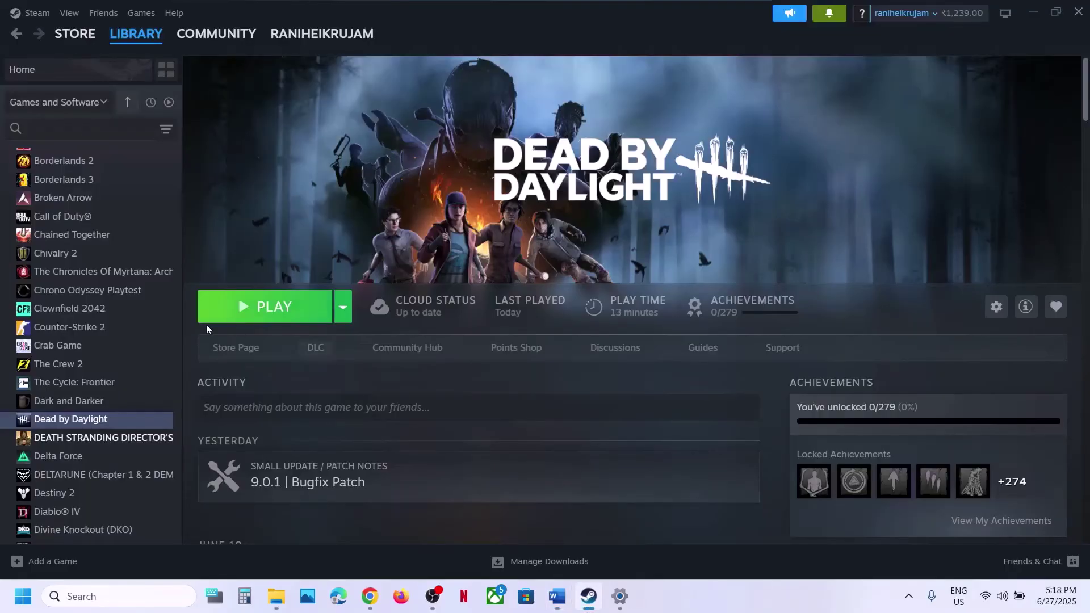
{"action": "right_click", "coordinate": [120, 419]}
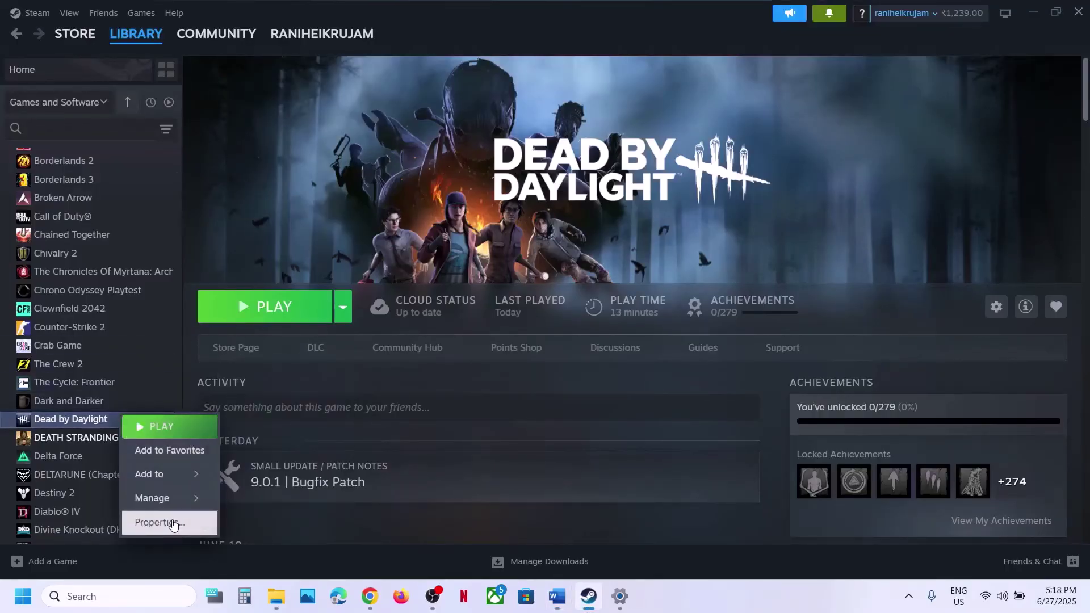
{"action": "left_click", "coordinate": [160, 521]}
{"action": "left_click", "coordinate": [804, 151]}
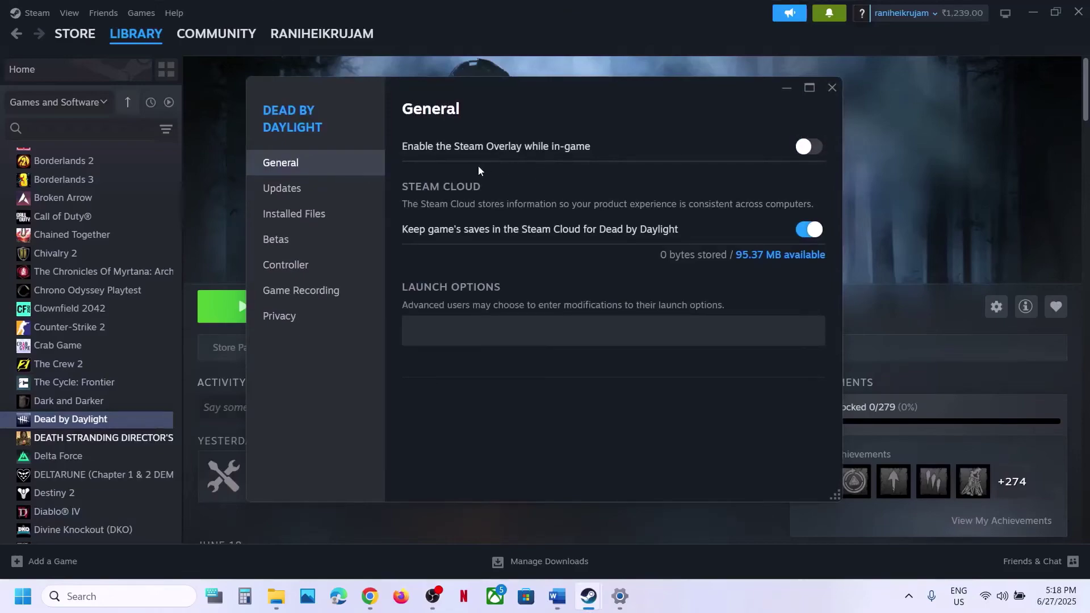
{"action": "left_click", "coordinate": [832, 88]}
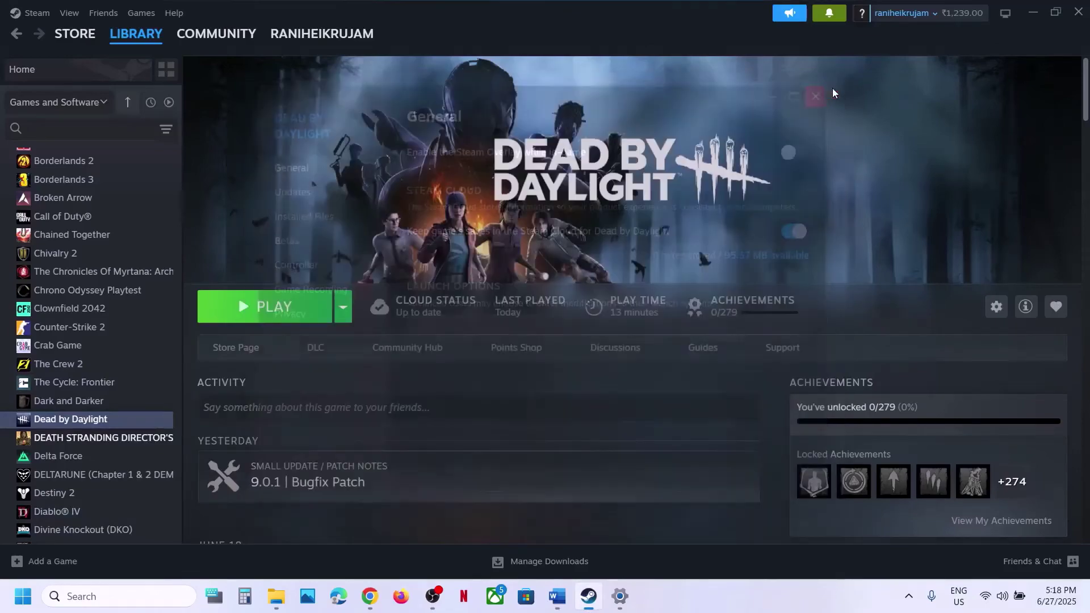
- Highlight Discord in Word's Step 14 and open the NVIDIA app's settings to check the NVIDIA overlay option
{"action": "left_click", "coordinate": [557, 596]}
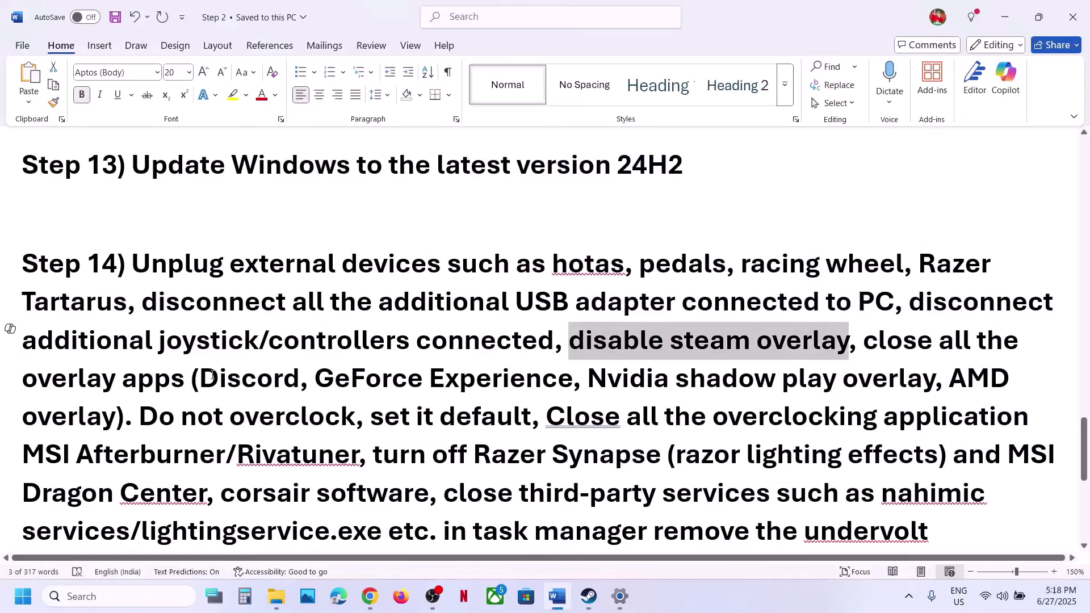
{"action": "left_click_drag", "start_coordinate": [212, 375], "coordinate": [270, 382]}
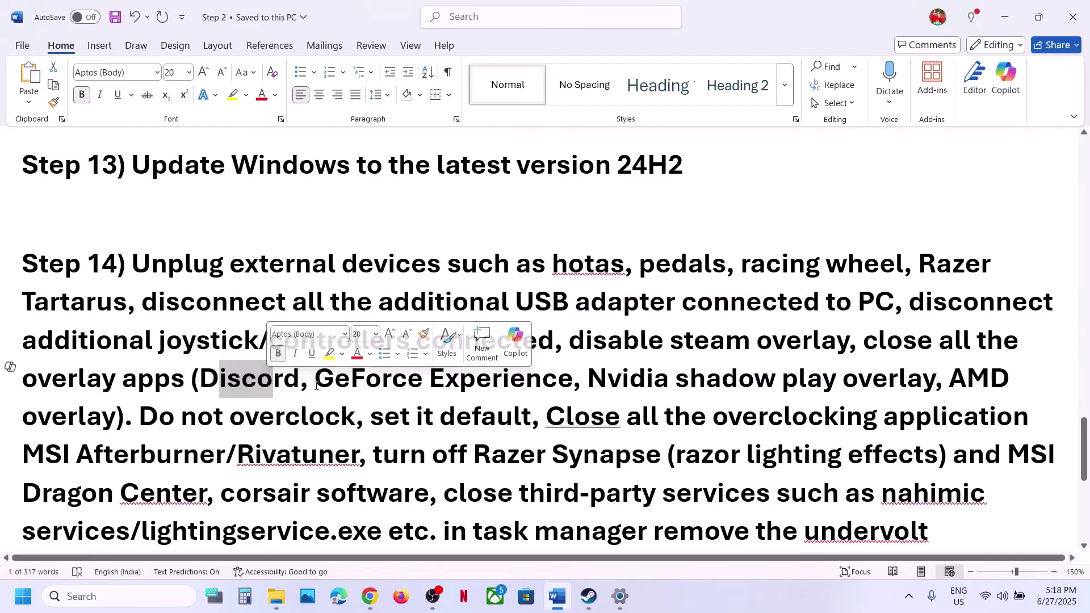
{"action": "left_click", "coordinate": [120, 596]}
{"action": "type", "text": "nv"}
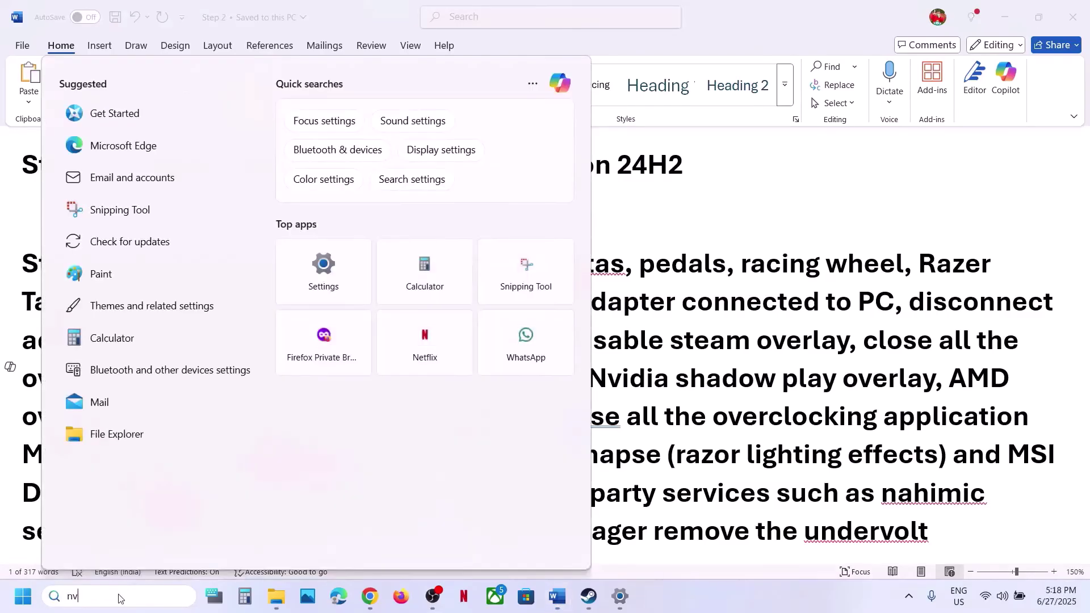
{"action": "type", "text": "i"}
{"action": "key", "text": "Return"}
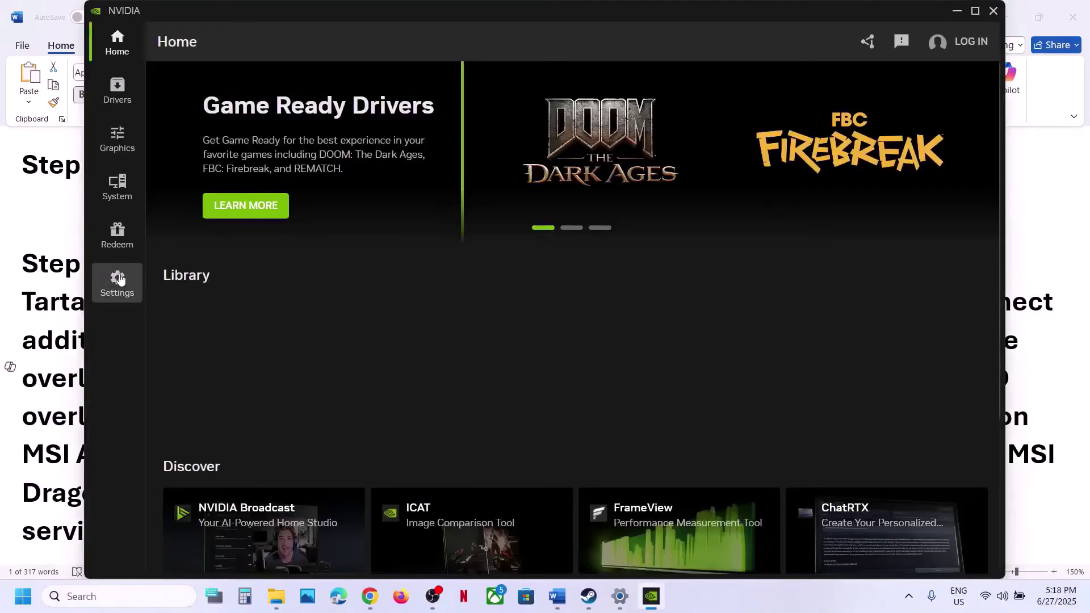
{"action": "left_click", "coordinate": [118, 280]}
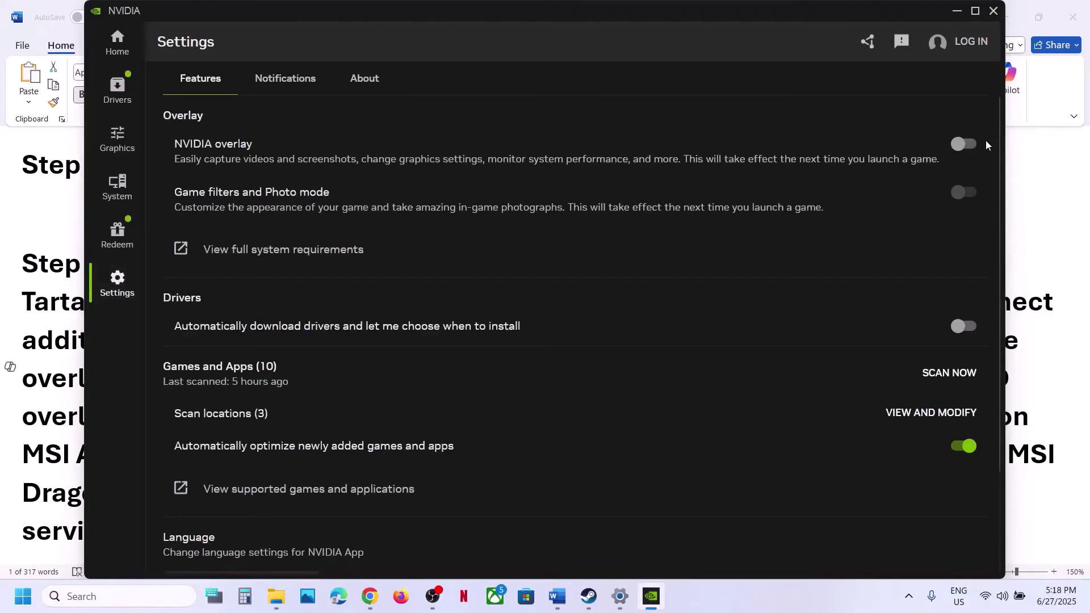
- Return to Word and highlight "close all the overlay apps" in Step 14
{"action": "left_click", "coordinate": [1050, 245]}
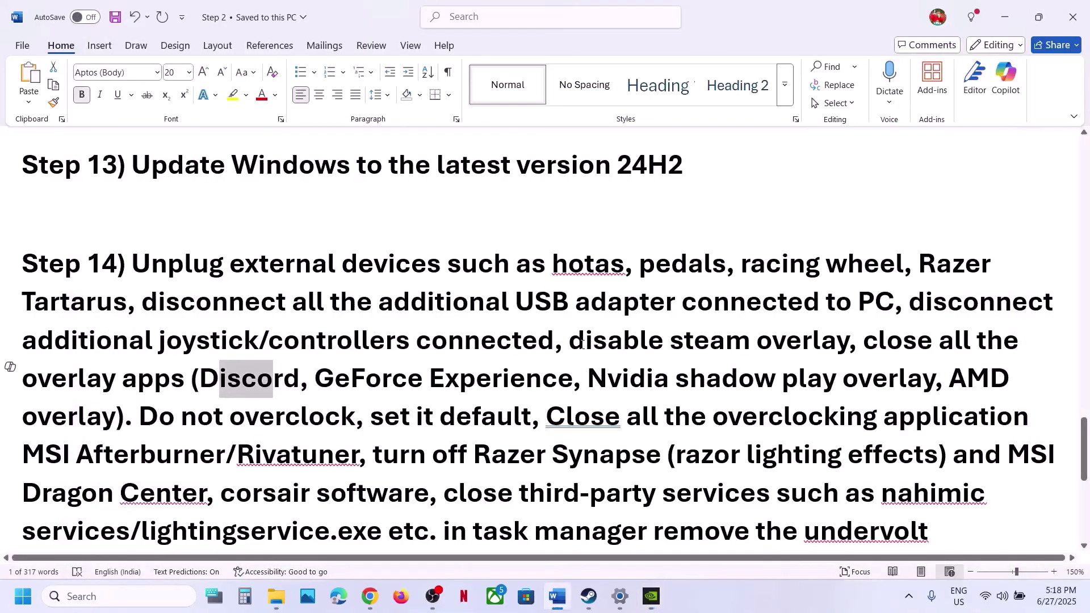
{"action": "left_click_drag", "start_coordinate": [582, 344], "coordinate": [185, 381]}
{"action": "left_click", "coordinate": [864, 349]}
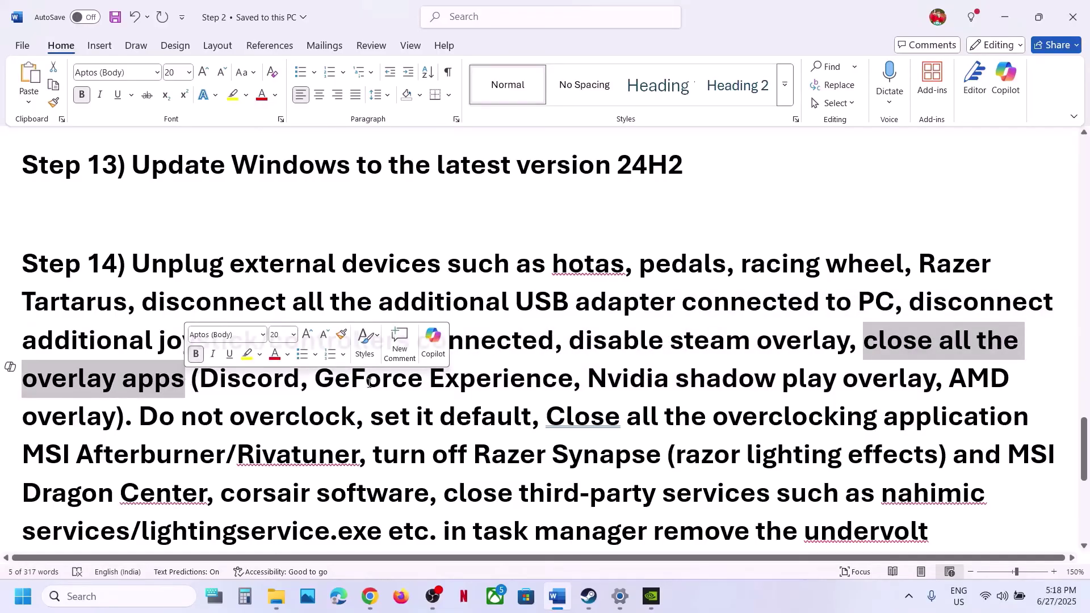
- Highlight "GeForce" in Step 14, review Dead by Daylight's graphics settings in the NVIDIA app, and return to Word
{"action": "double_click", "coordinate": [330, 378]}
{"action": "left_click", "coordinate": [664, 603]}
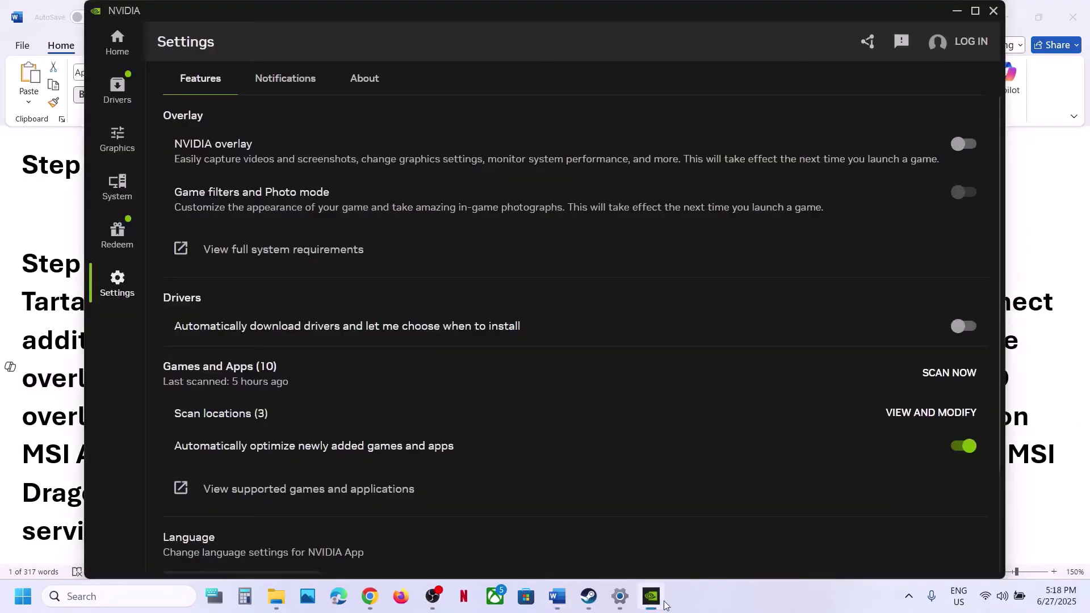
{"action": "left_click", "coordinate": [111, 39]}
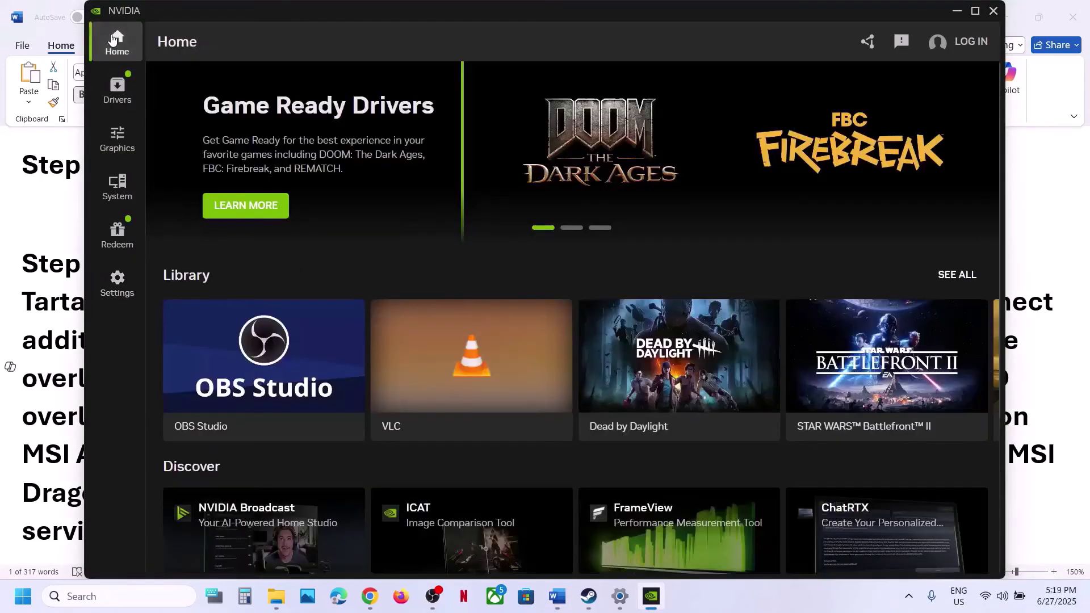
{"action": "scroll", "coordinate": [466, 360], "scroll_direction": "down", "scroll_amount": 2}
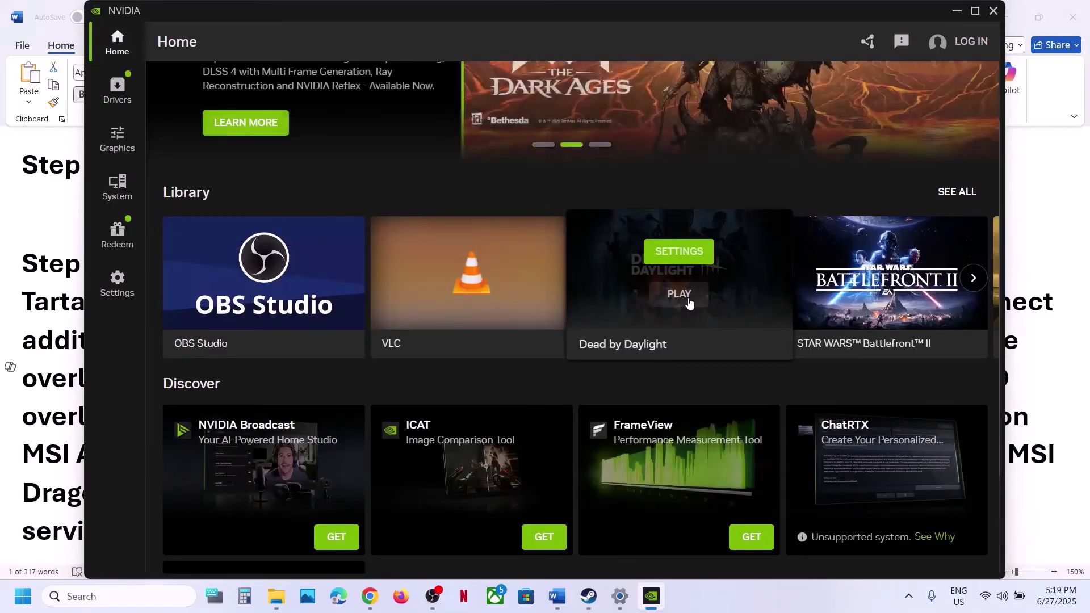
{"action": "left_click", "coordinate": [684, 253]}
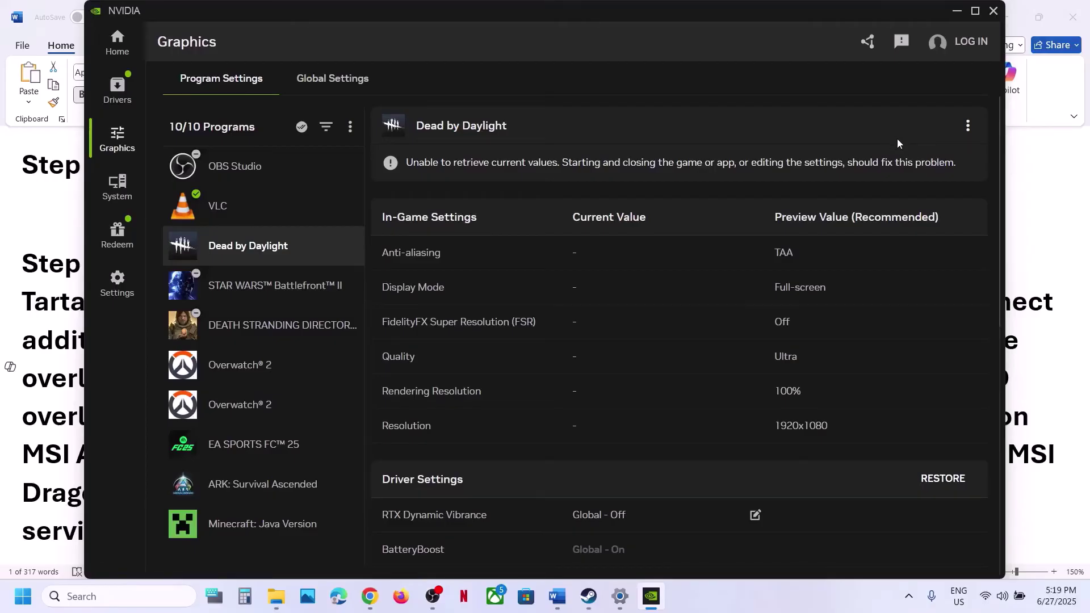
{"action": "left_click", "coordinate": [954, 14]}
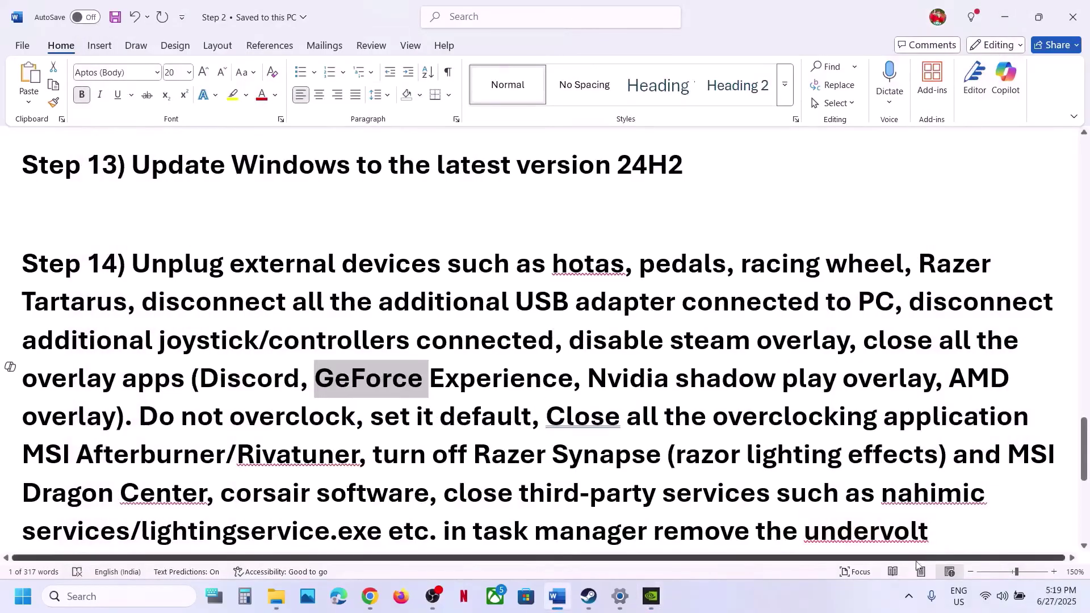
- Bring up the background NVIDIA app's options to locate Exit, and return to the Word document
{"action": "left_click", "coordinate": [909, 596]}
{"action": "right_click", "coordinate": [880, 525]}
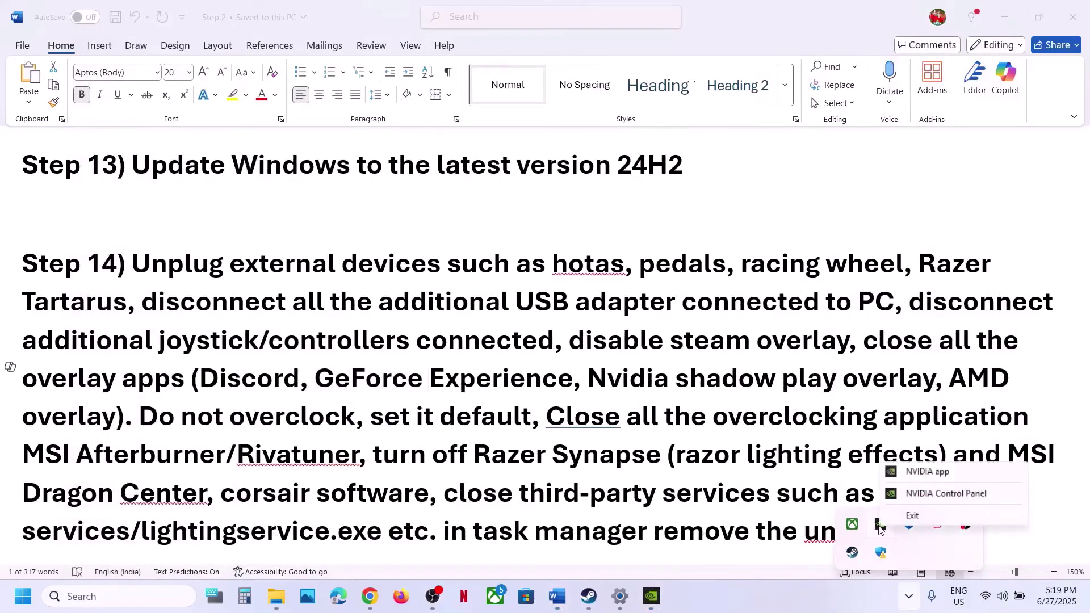
{"action": "left_click", "coordinate": [924, 515]}
{"action": "left_click", "coordinate": [796, 602]}
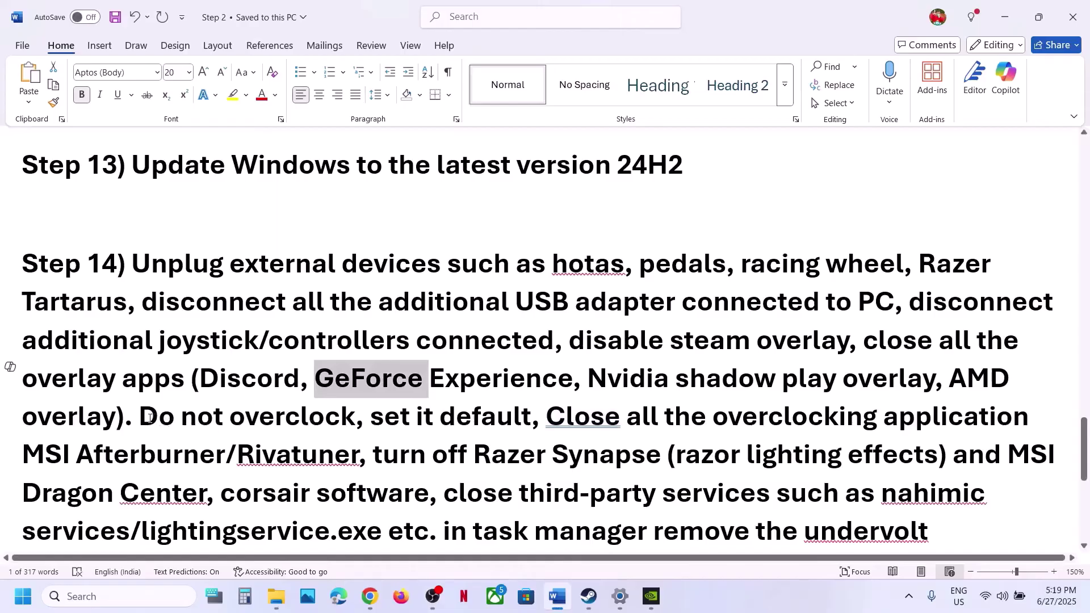
- Highlight the rest of Step 14 while reading, from "Do not overclock" through "remove the undervolt"
{"action": "left_click_drag", "start_coordinate": [150, 419], "coordinate": [356, 463]}
{"action": "scroll", "coordinate": [357, 463], "scroll_direction": "down", "scroll_amount": 2}
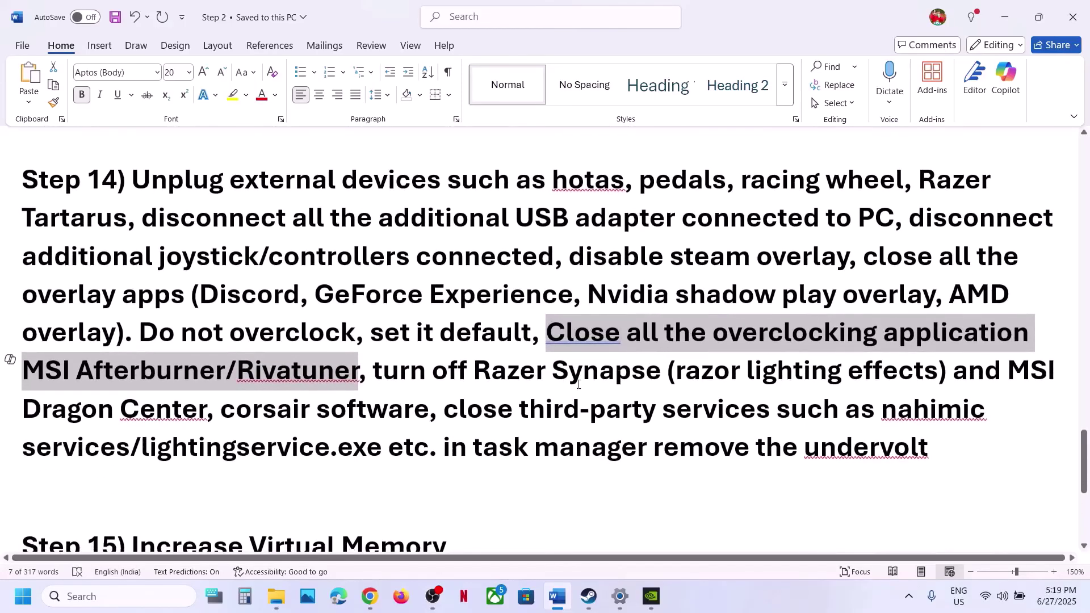
{"action": "left_click", "coordinate": [492, 392]}
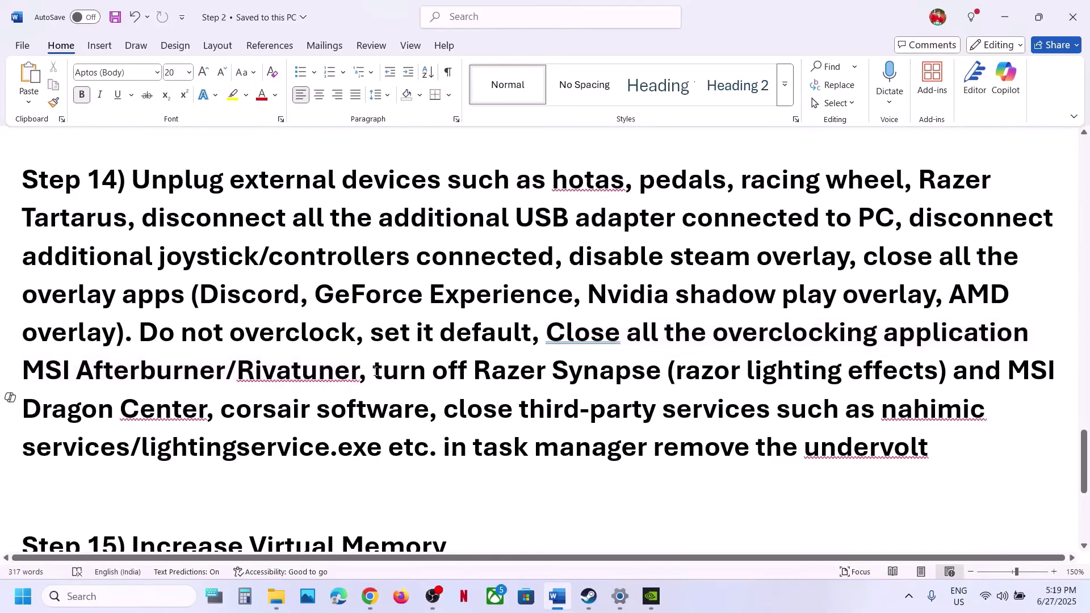
{"action": "left_click_drag", "start_coordinate": [376, 372], "coordinate": [909, 450]}
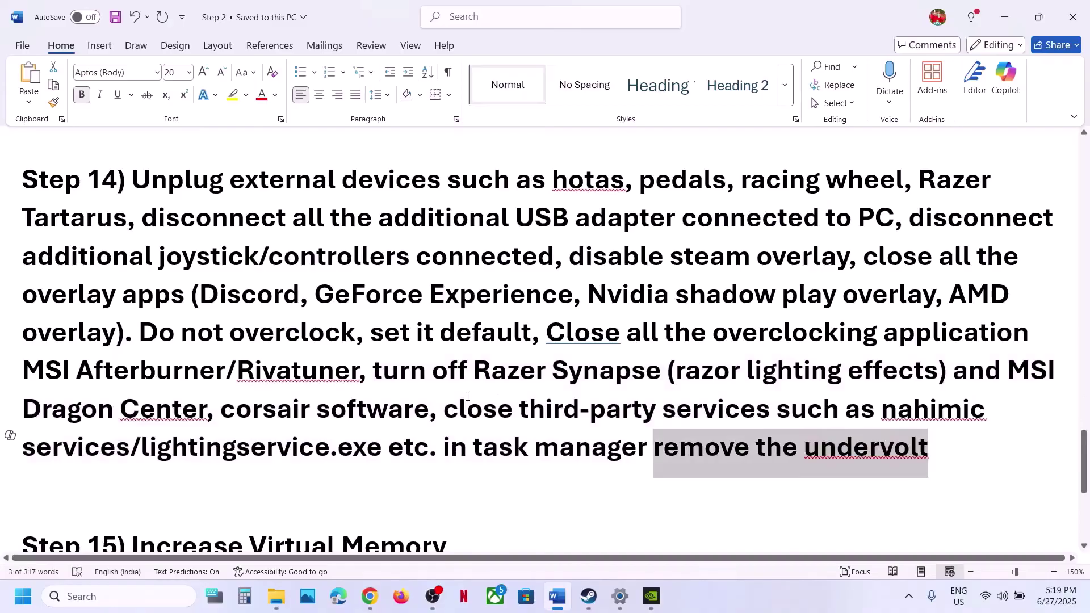
- Go to Step 15 in the document and highlight "Increase Virtual Memory"
{"action": "left_click", "coordinate": [468, 396]}
{"action": "scroll", "coordinate": [468, 396], "scroll_direction": "down", "scroll_amount": 2}
{"action": "left_click_drag", "start_coordinate": [133, 447], "coordinate": [430, 460]}
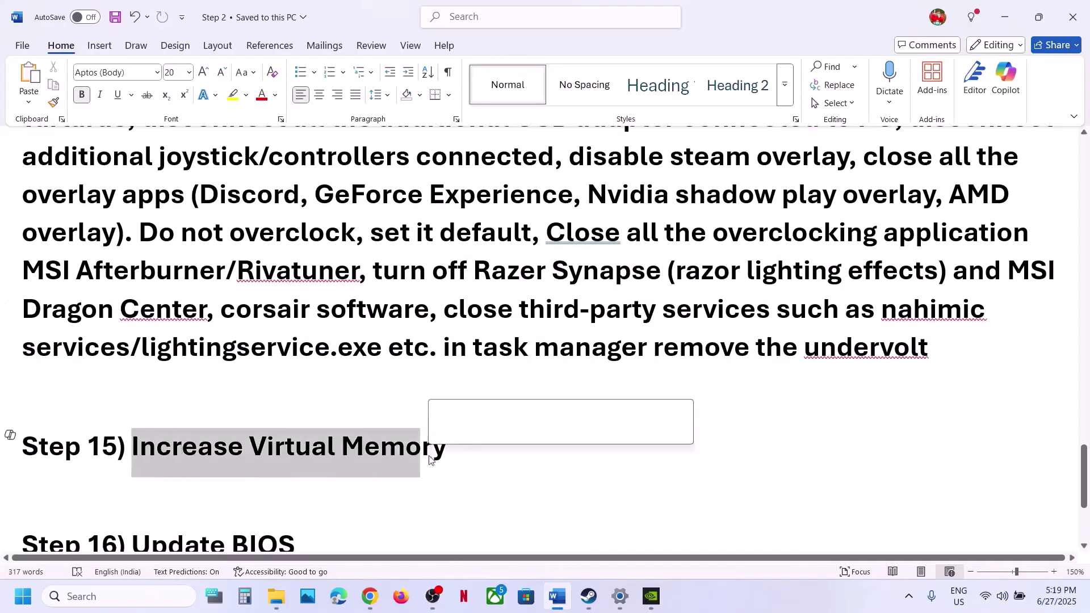
{"action": "left_click", "coordinate": [669, 540]}
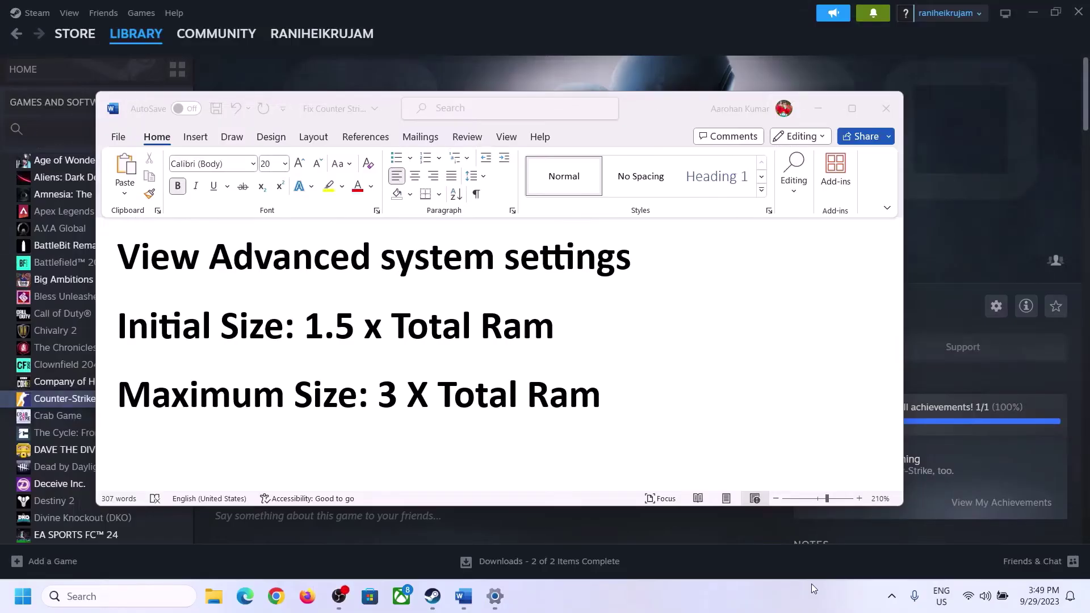
- Copy "View Advanced system settings" from the Word notes, search Windows for it and open System Properties
{"action": "left_click", "coordinate": [160, 264]}
{"action": "left_click_drag", "start_coordinate": [130, 262], "coordinate": [618, 258]}
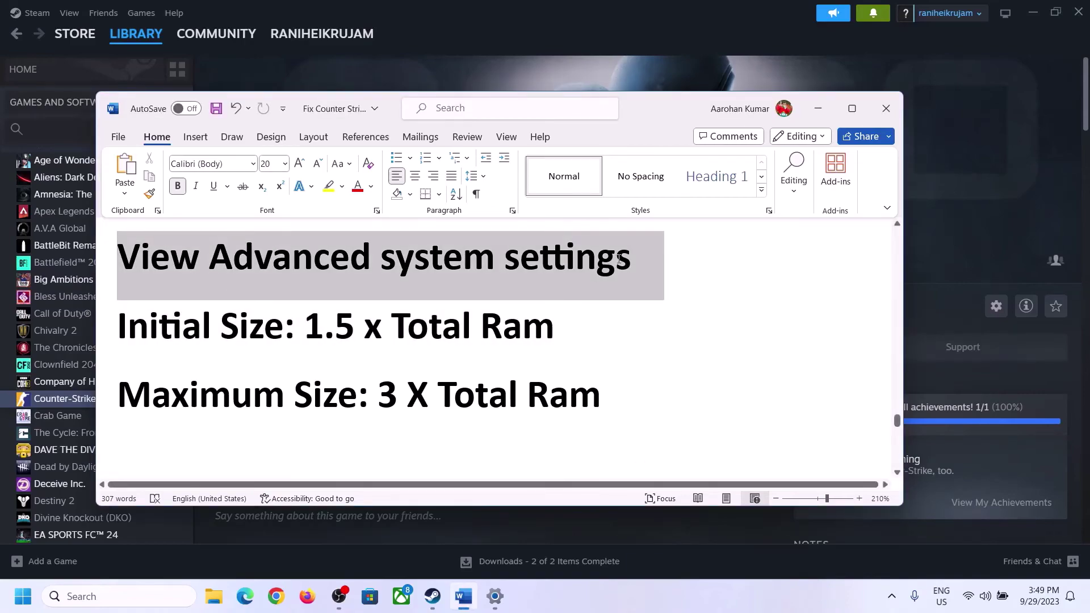
{"action": "key", "text": "ctrl+c"}
{"action": "left_click", "coordinate": [130, 596]}
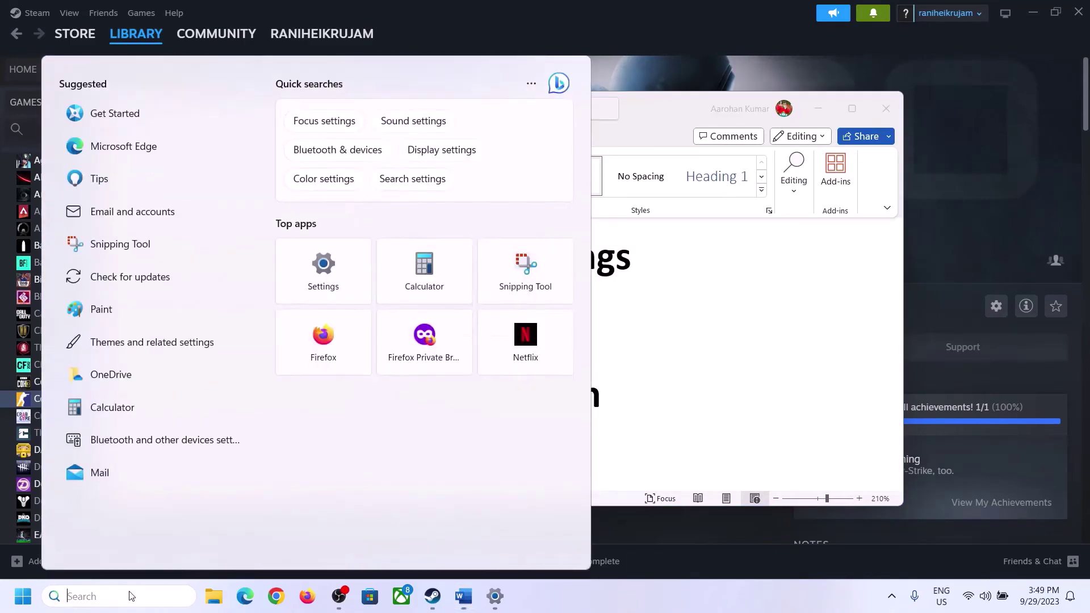
{"action": "key", "text": "ctrl+v"}
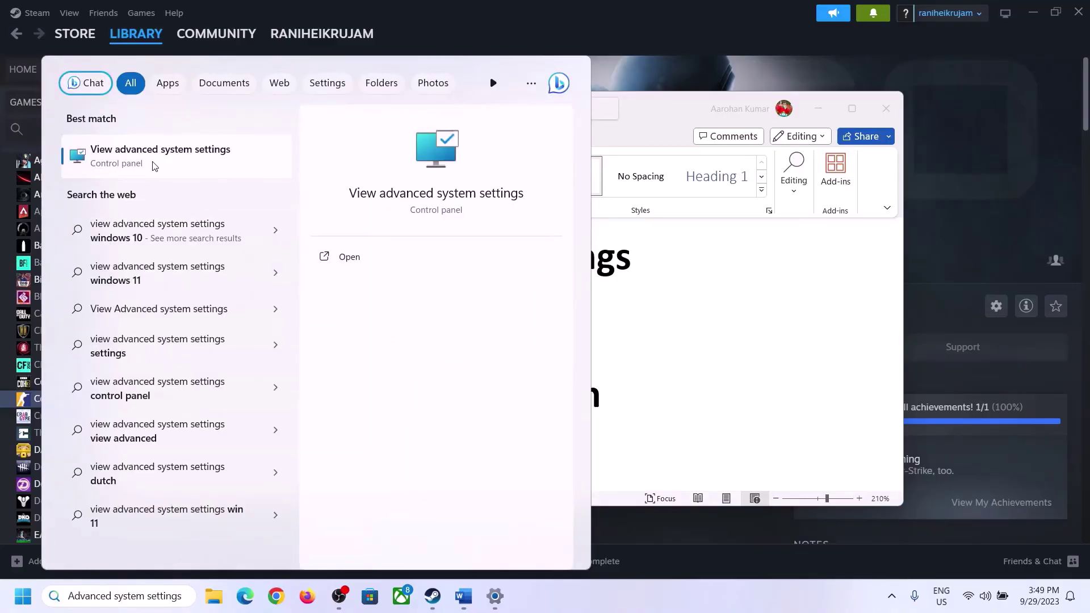
{"action": "left_click", "coordinate": [154, 166]}
{"action": "left_click_drag", "start_coordinate": [227, 109], "coordinate": [487, 197]}
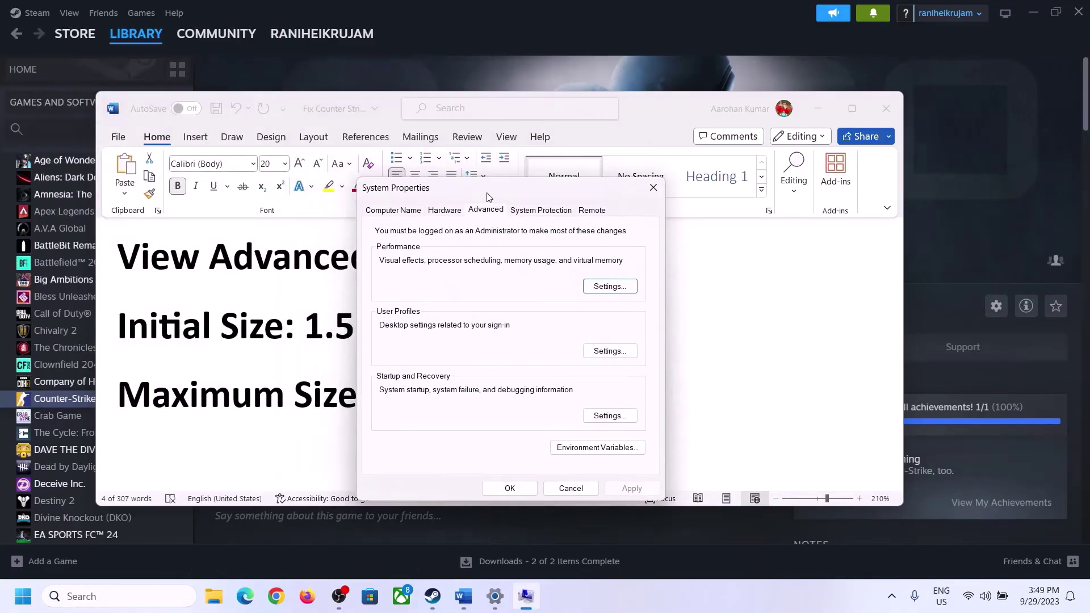
- Open the Virtual Memory settings, disable automatic paging file management and choose Custom size for drive C:
{"action": "left_click", "coordinate": [611, 287]}
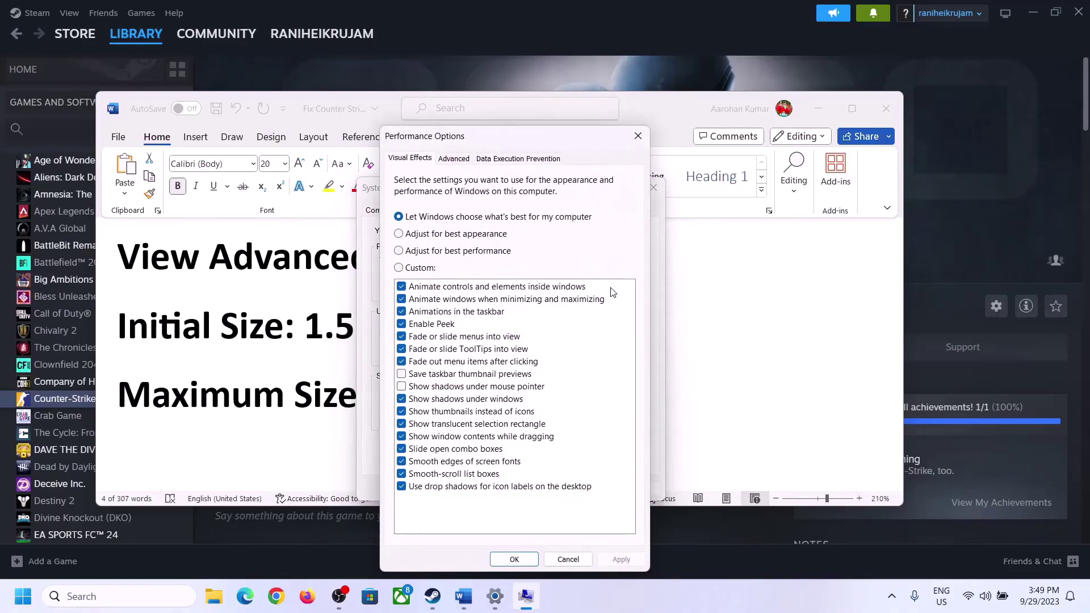
{"action": "left_click", "coordinate": [454, 159]}
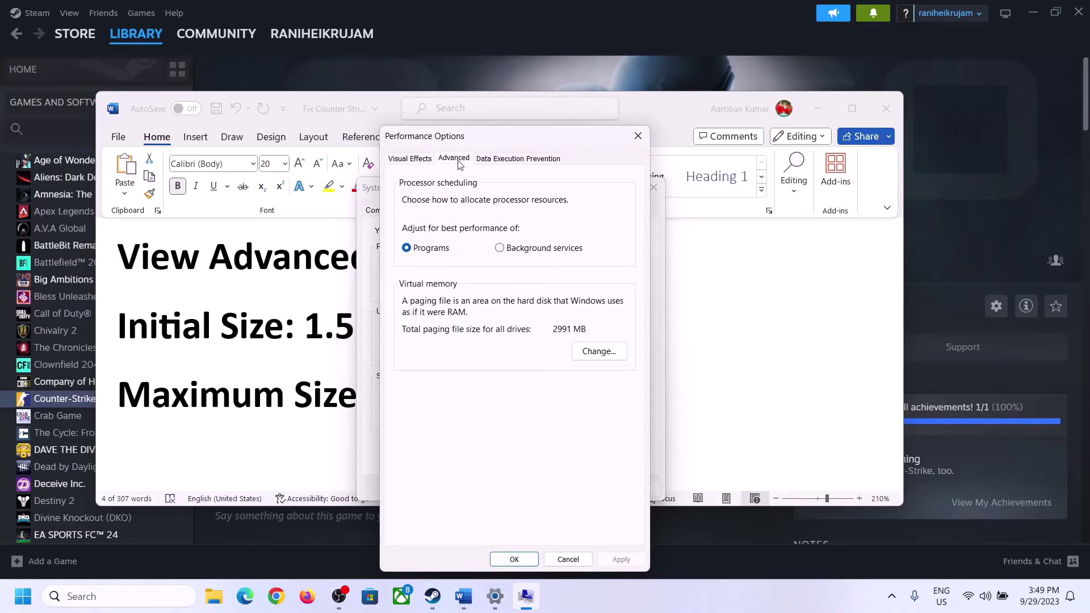
{"action": "left_click", "coordinate": [603, 353]}
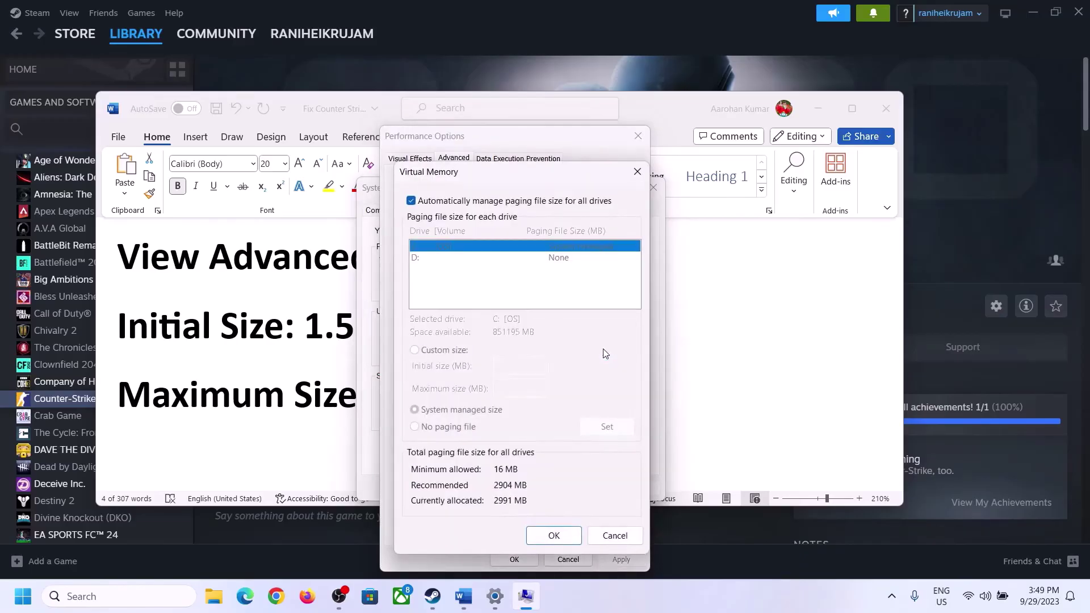
{"action": "left_click", "coordinate": [411, 201]}
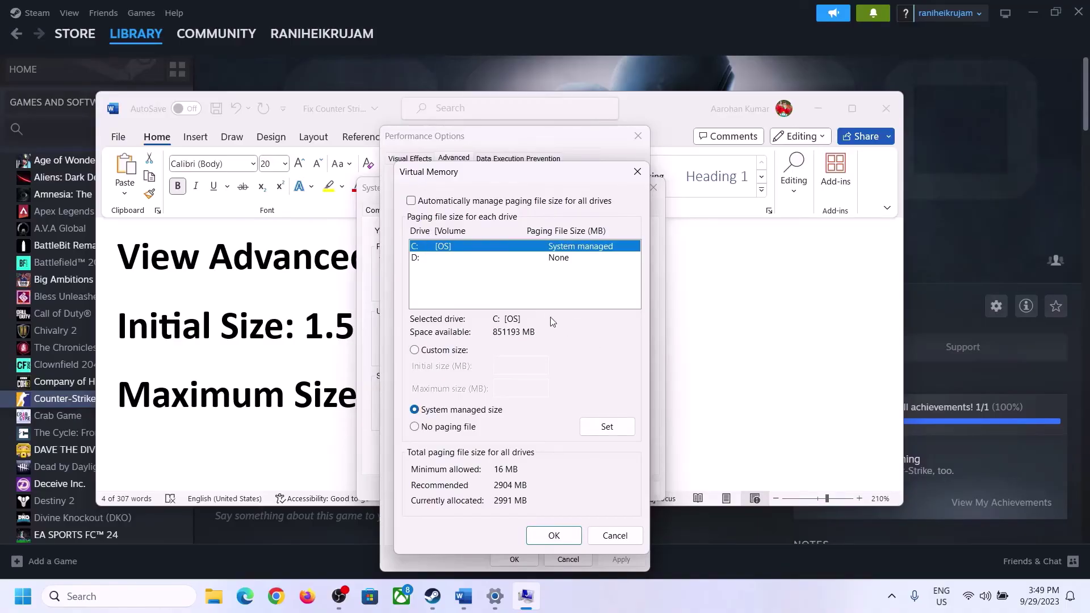
{"action": "left_click", "coordinate": [415, 351]}
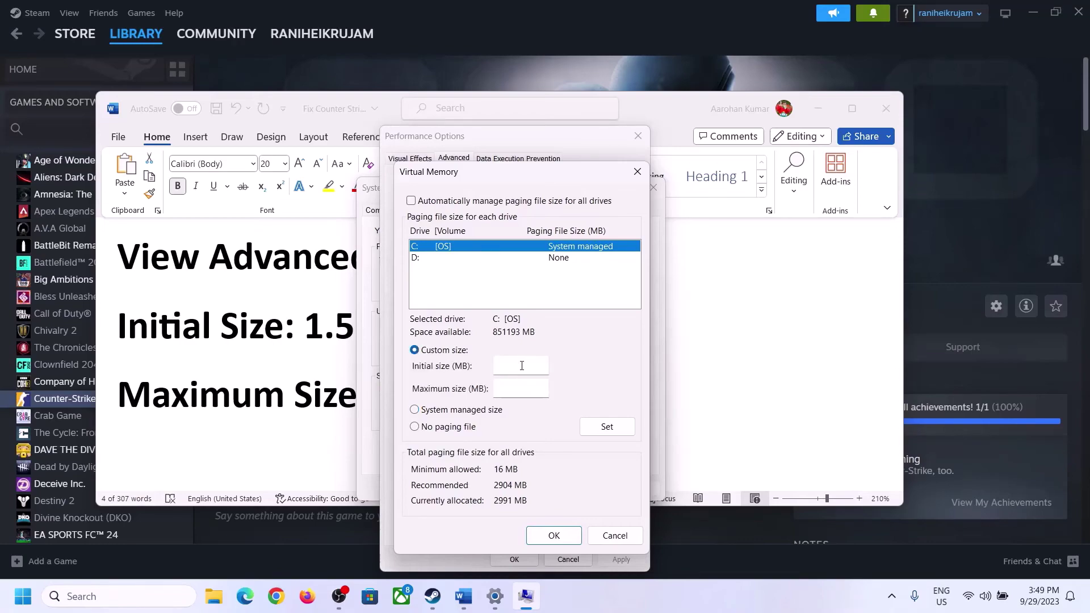
- Return to the Word notes and highlight the initial size formula "1.5 x Total Ram"
{"action": "left_click", "coordinate": [295, 334]}
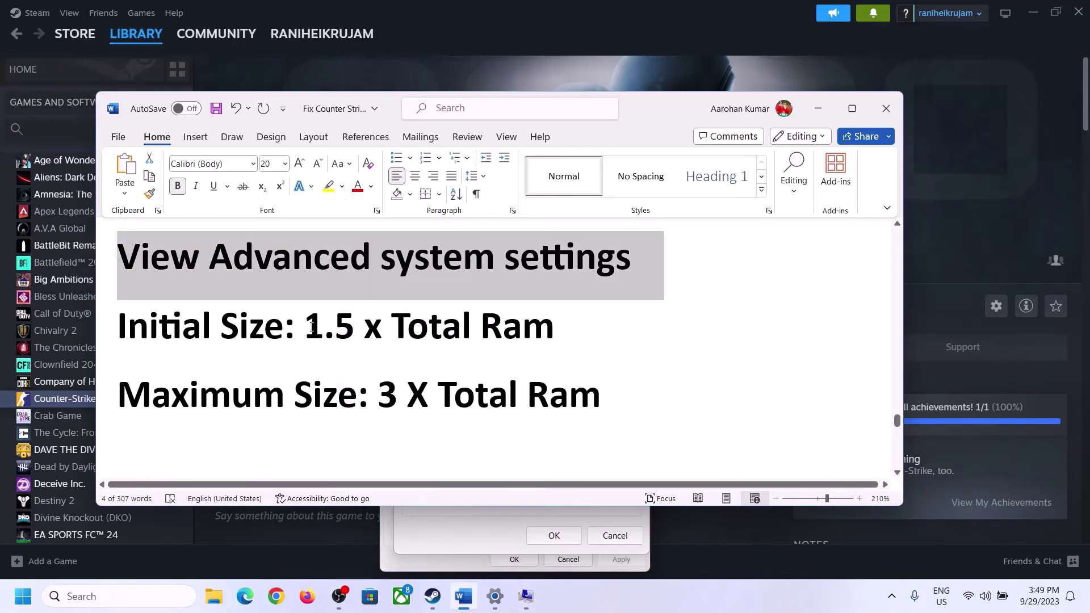
{"action": "left_click_drag", "start_coordinate": [312, 327], "coordinate": [503, 335]}
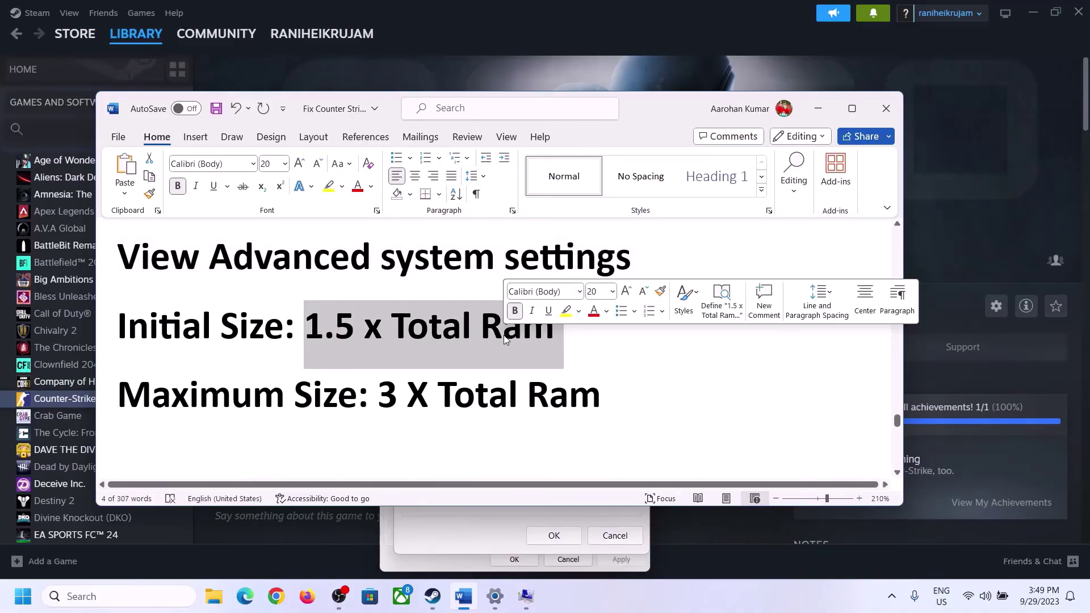